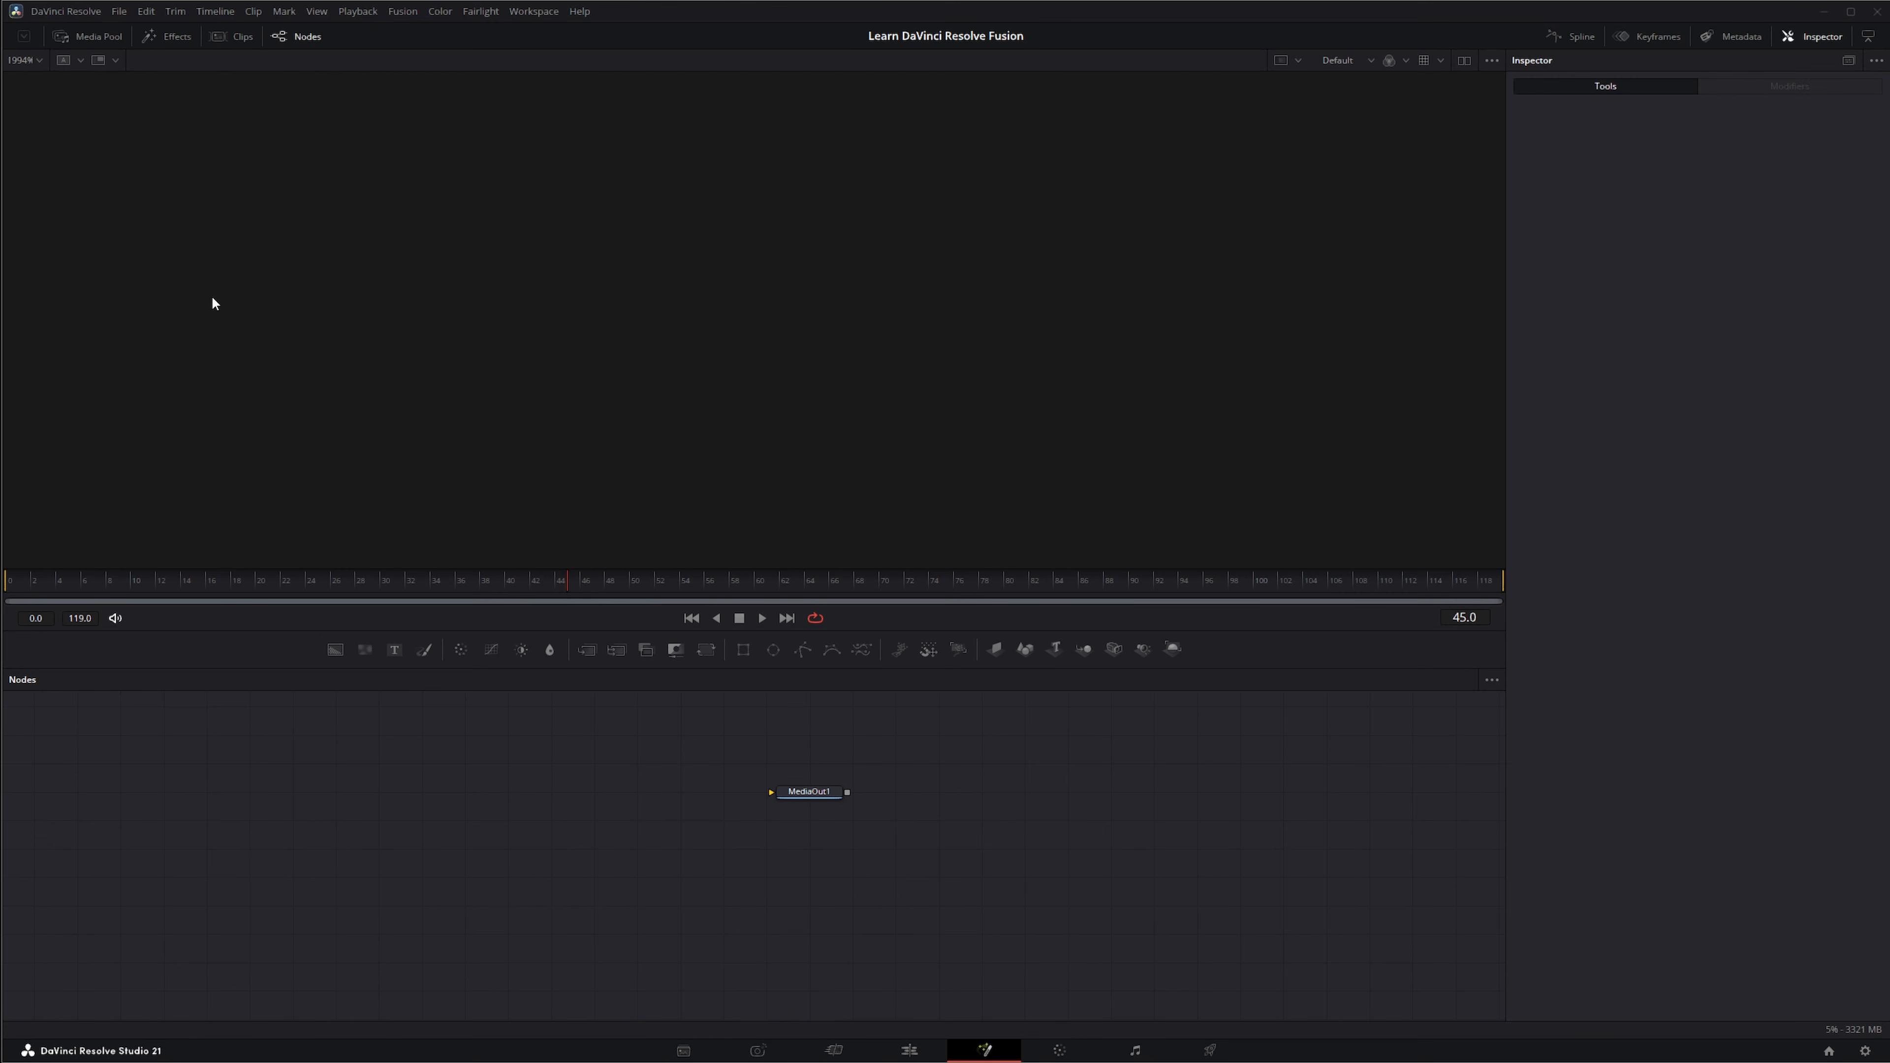
Step: Open the effects library and add a Background node and an sEllipse shape node to the node graph
{"action": "left_click", "coordinate": [177, 37]}
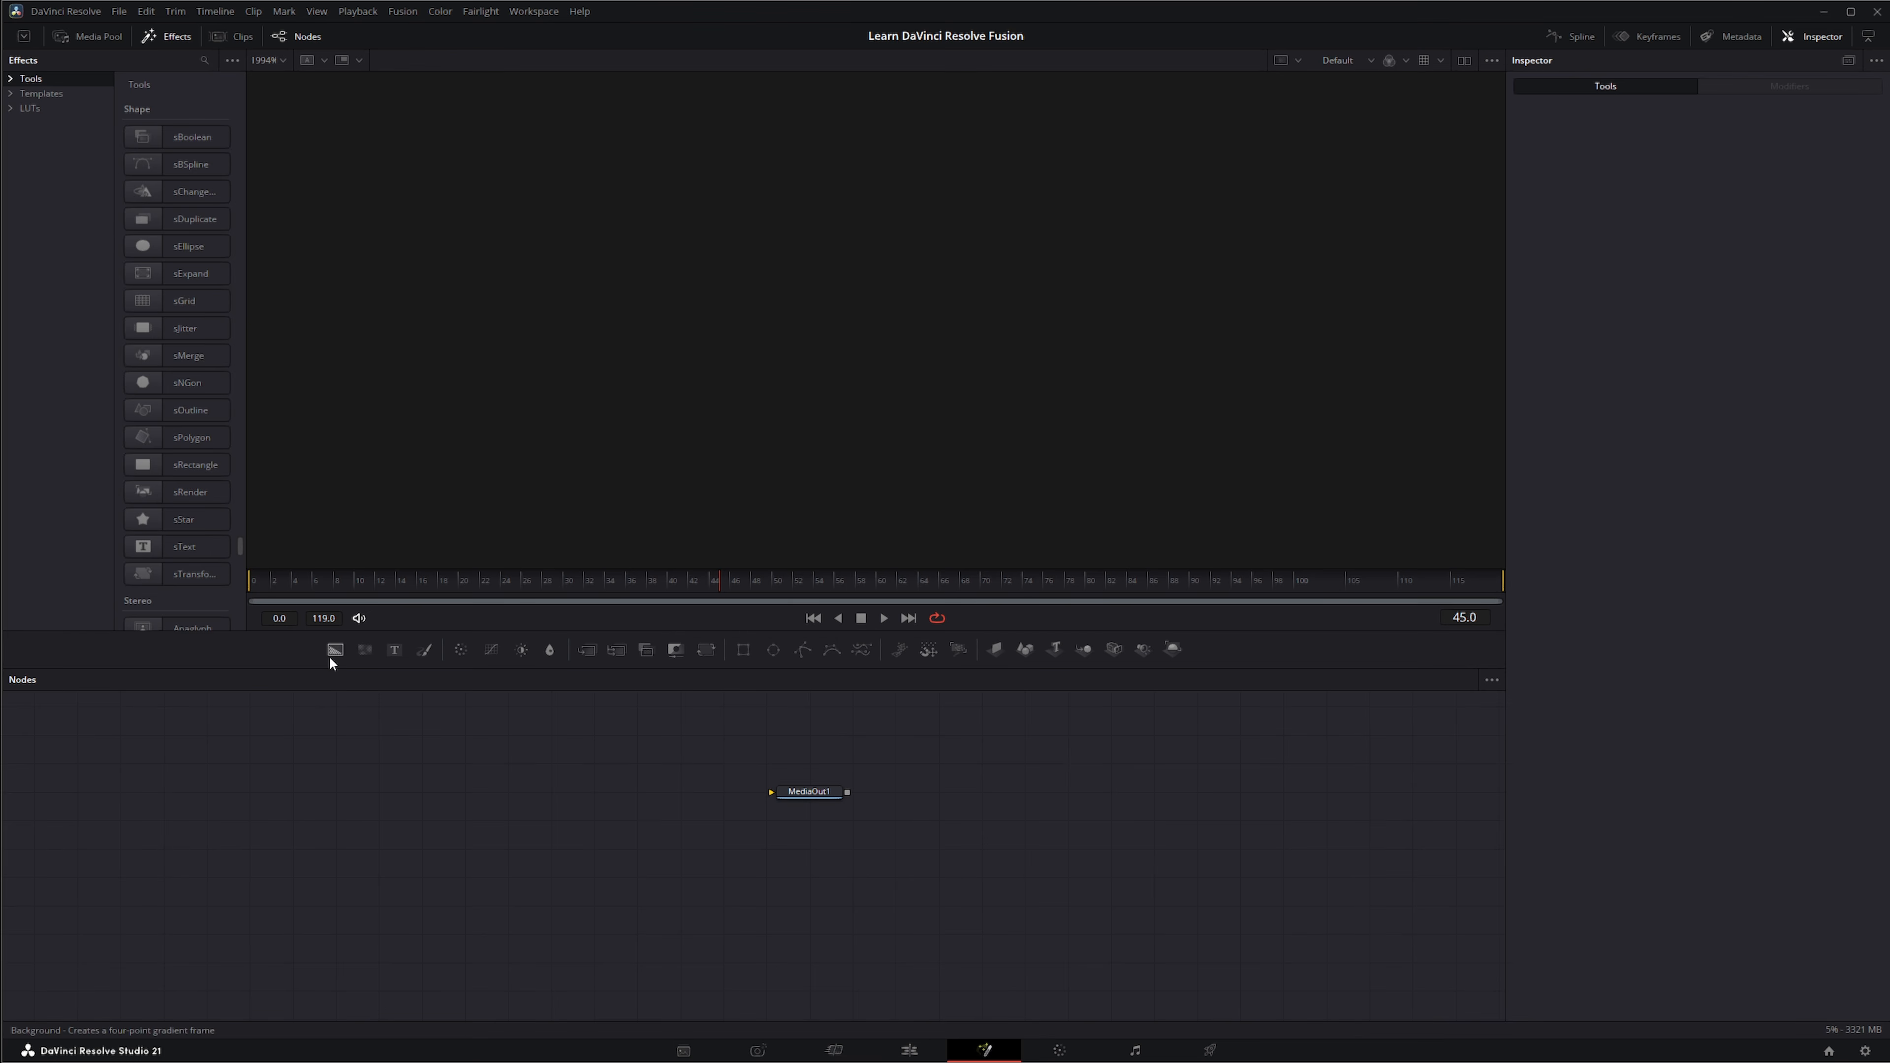
{"action": "left_click_drag", "start_coordinate": [335, 649], "coordinate": [438, 828]}
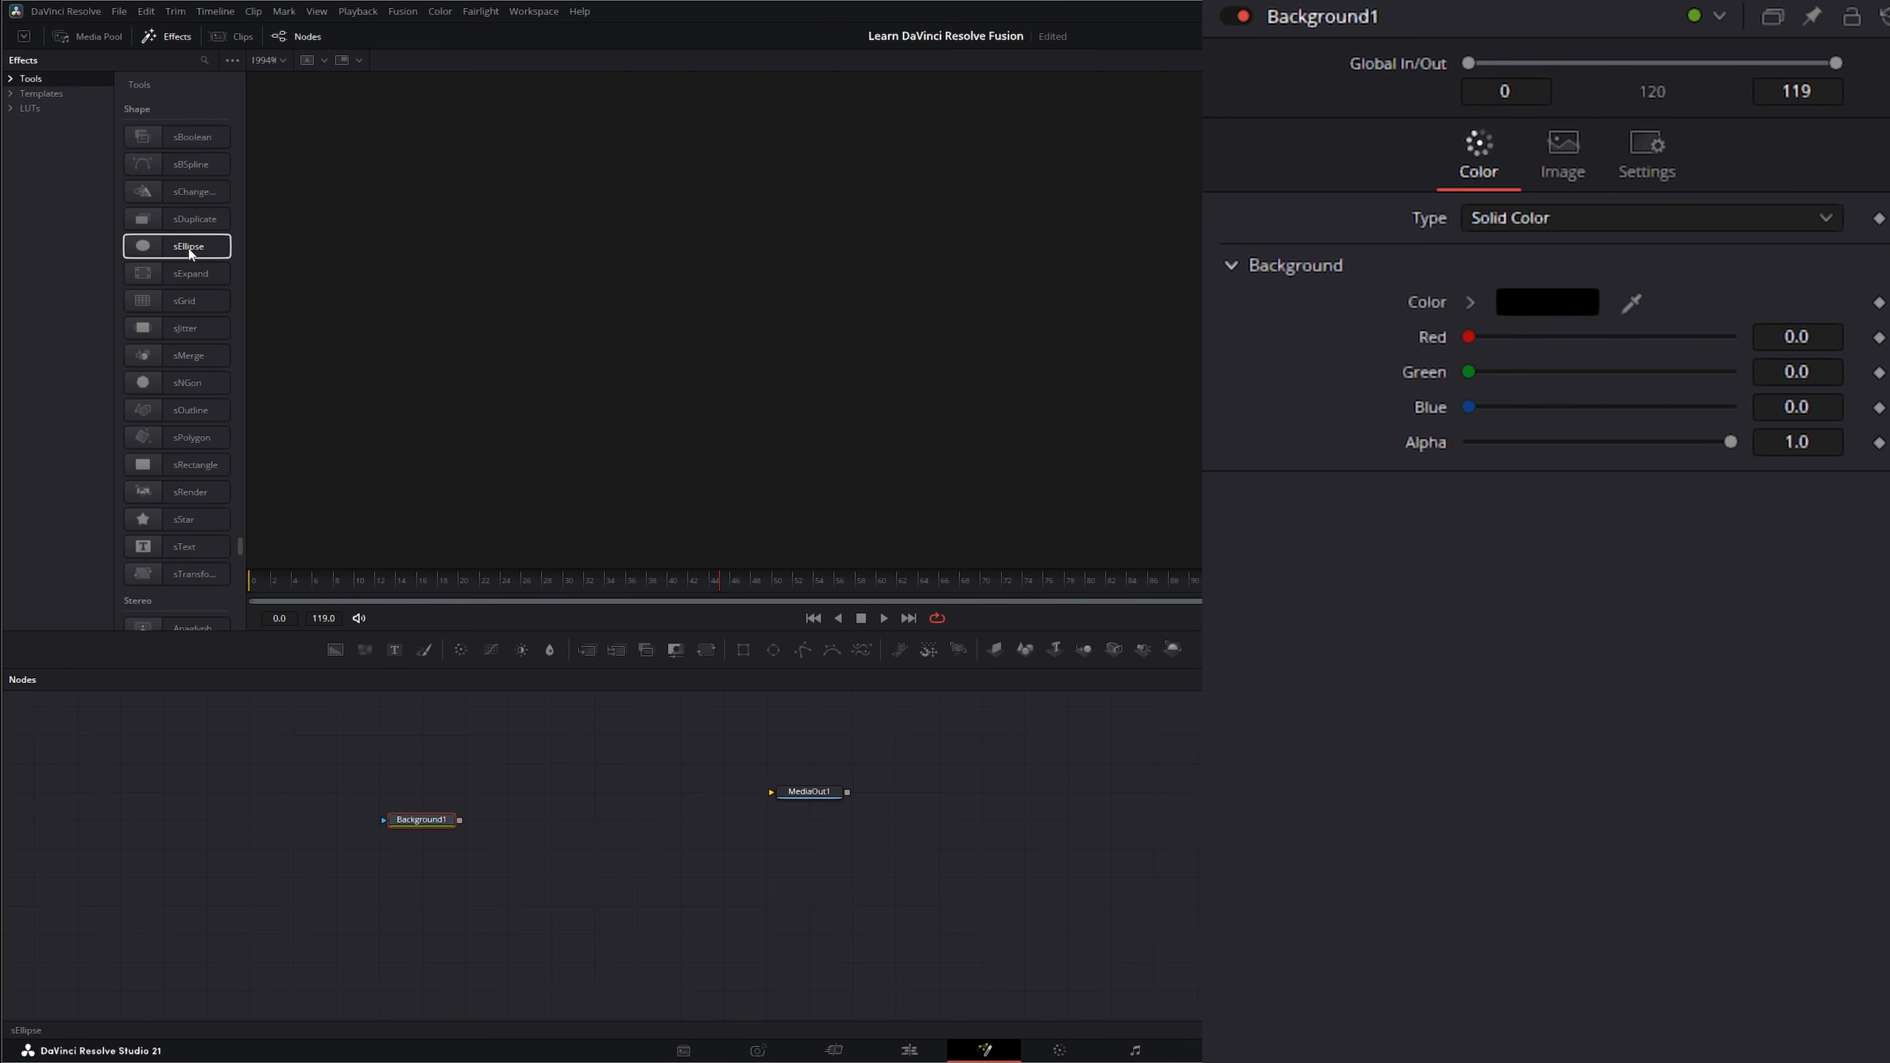
{"action": "left_click", "coordinate": [186, 245]}
{"action": "left_click_drag", "start_coordinate": [417, 847], "coordinate": [385, 823]}
Step: Try to connect sEllipse directly to the Background's effect mask, add a Merge node, and try to connect sEllipse to that as well
{"action": "left_click_drag", "start_coordinate": [375, 735], "coordinate": [384, 819]}
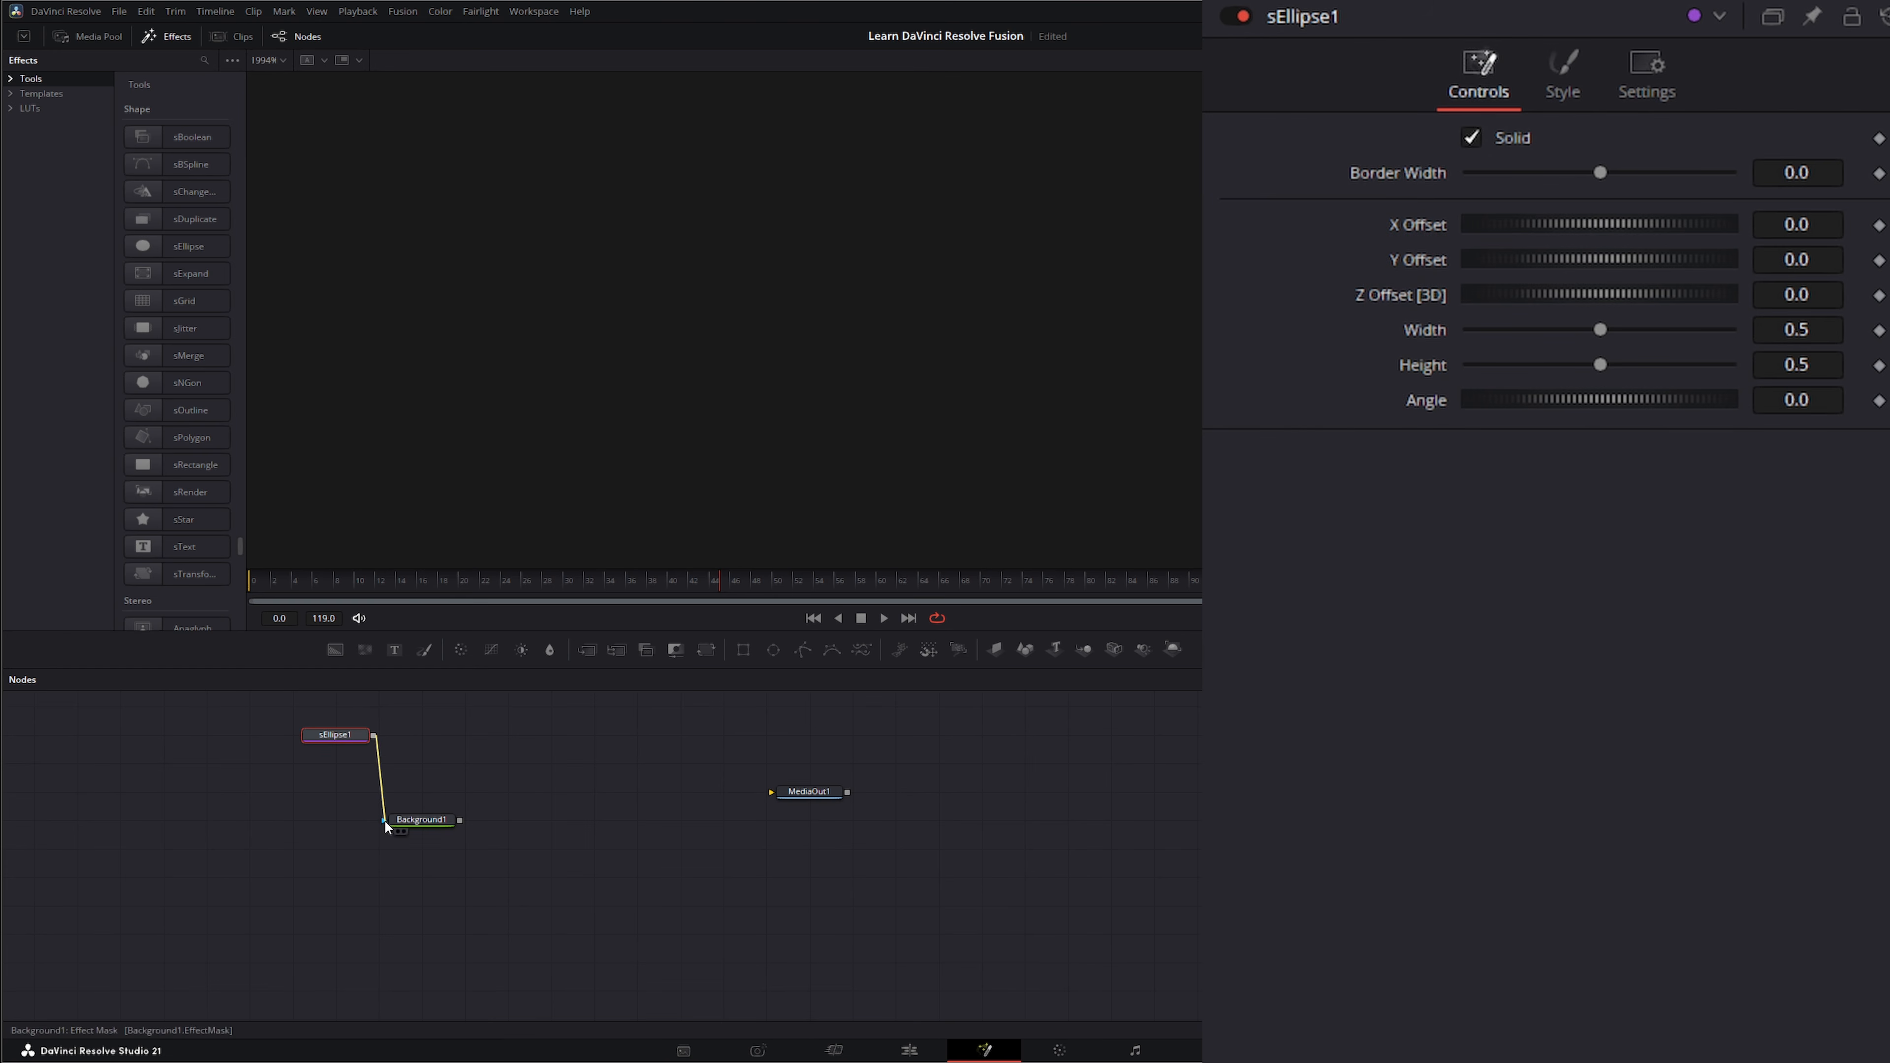
{"action": "left_click_drag", "start_coordinate": [374, 735], "coordinate": [384, 818]}
{"action": "left_click_drag", "start_coordinate": [588, 652], "coordinate": [551, 819]}
{"action": "left_click_drag", "start_coordinate": [373, 736], "coordinate": [497, 803]}
{"action": "left_click_drag", "start_coordinate": [373, 735], "coordinate": [521, 822]}
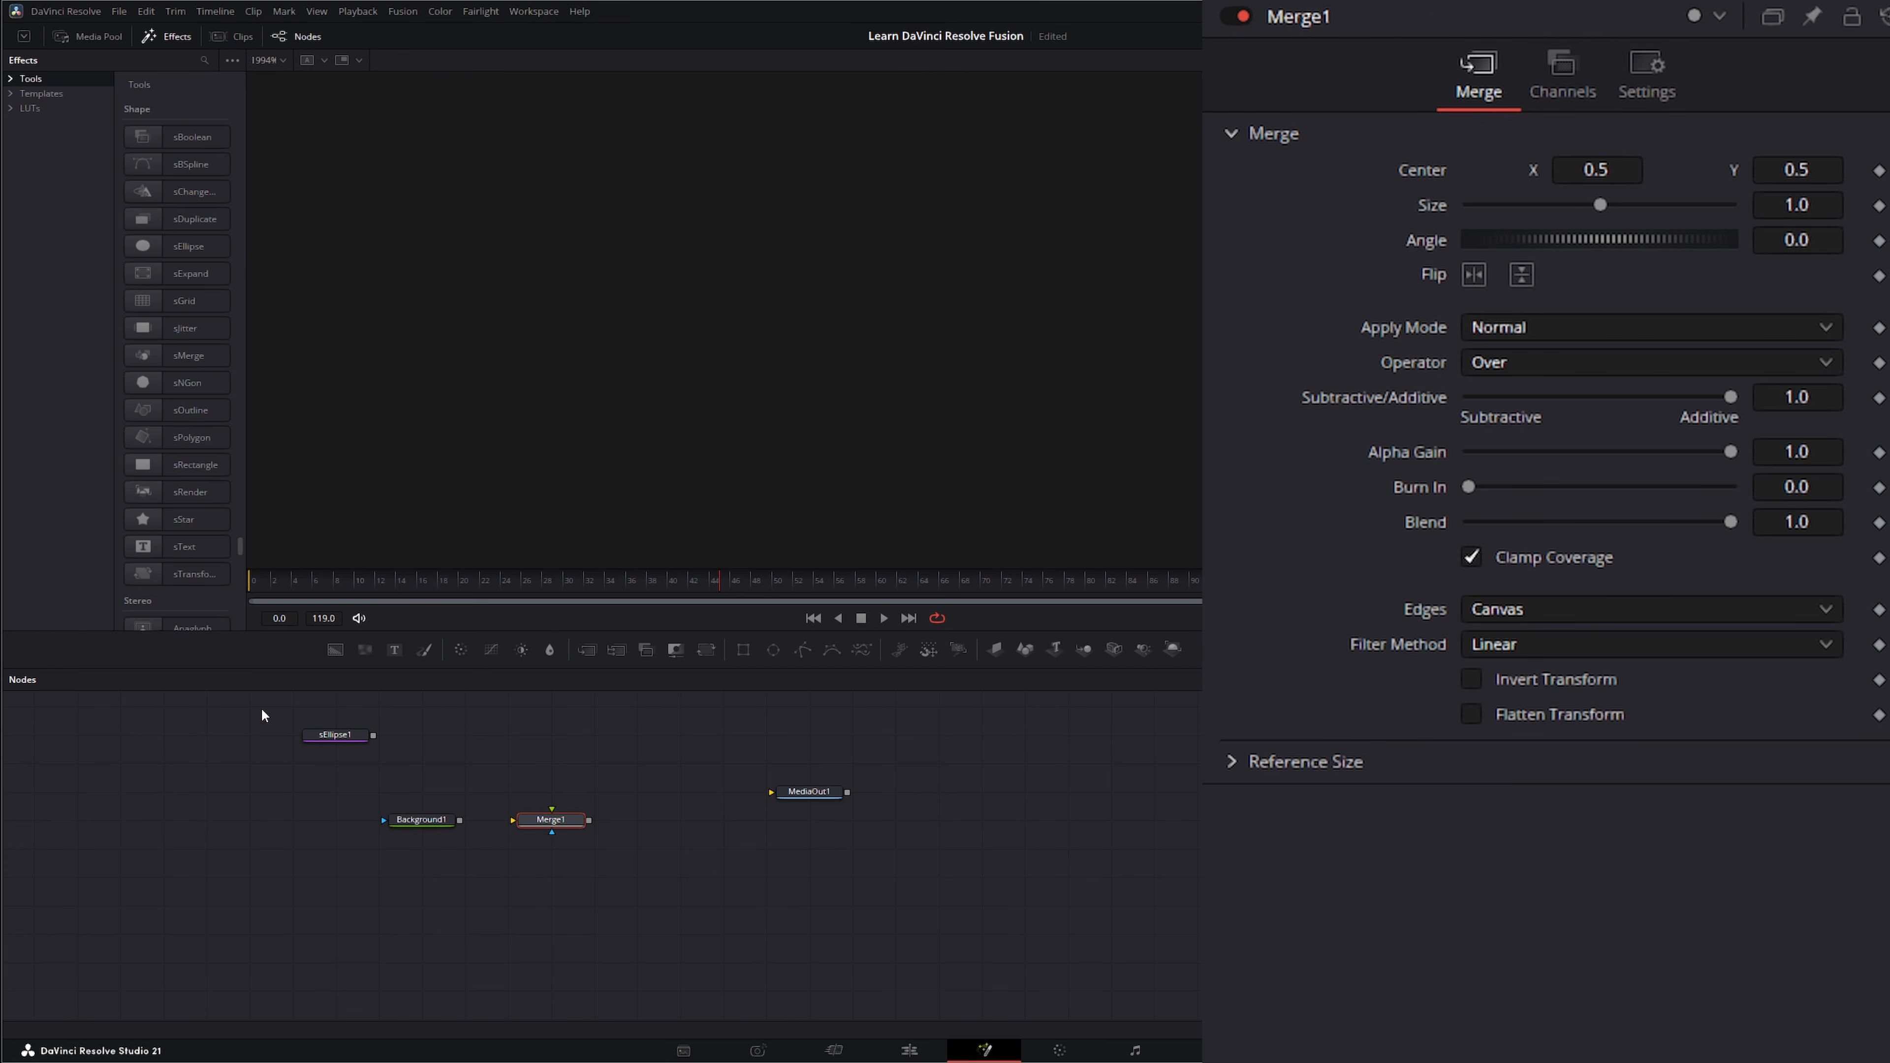
Step: Add an sRender node fed by sEllipse and view its output through the Merge node and as the Background's effect mask
{"action": "left_click_drag", "start_coordinate": [258, 708], "coordinate": [399, 757]}
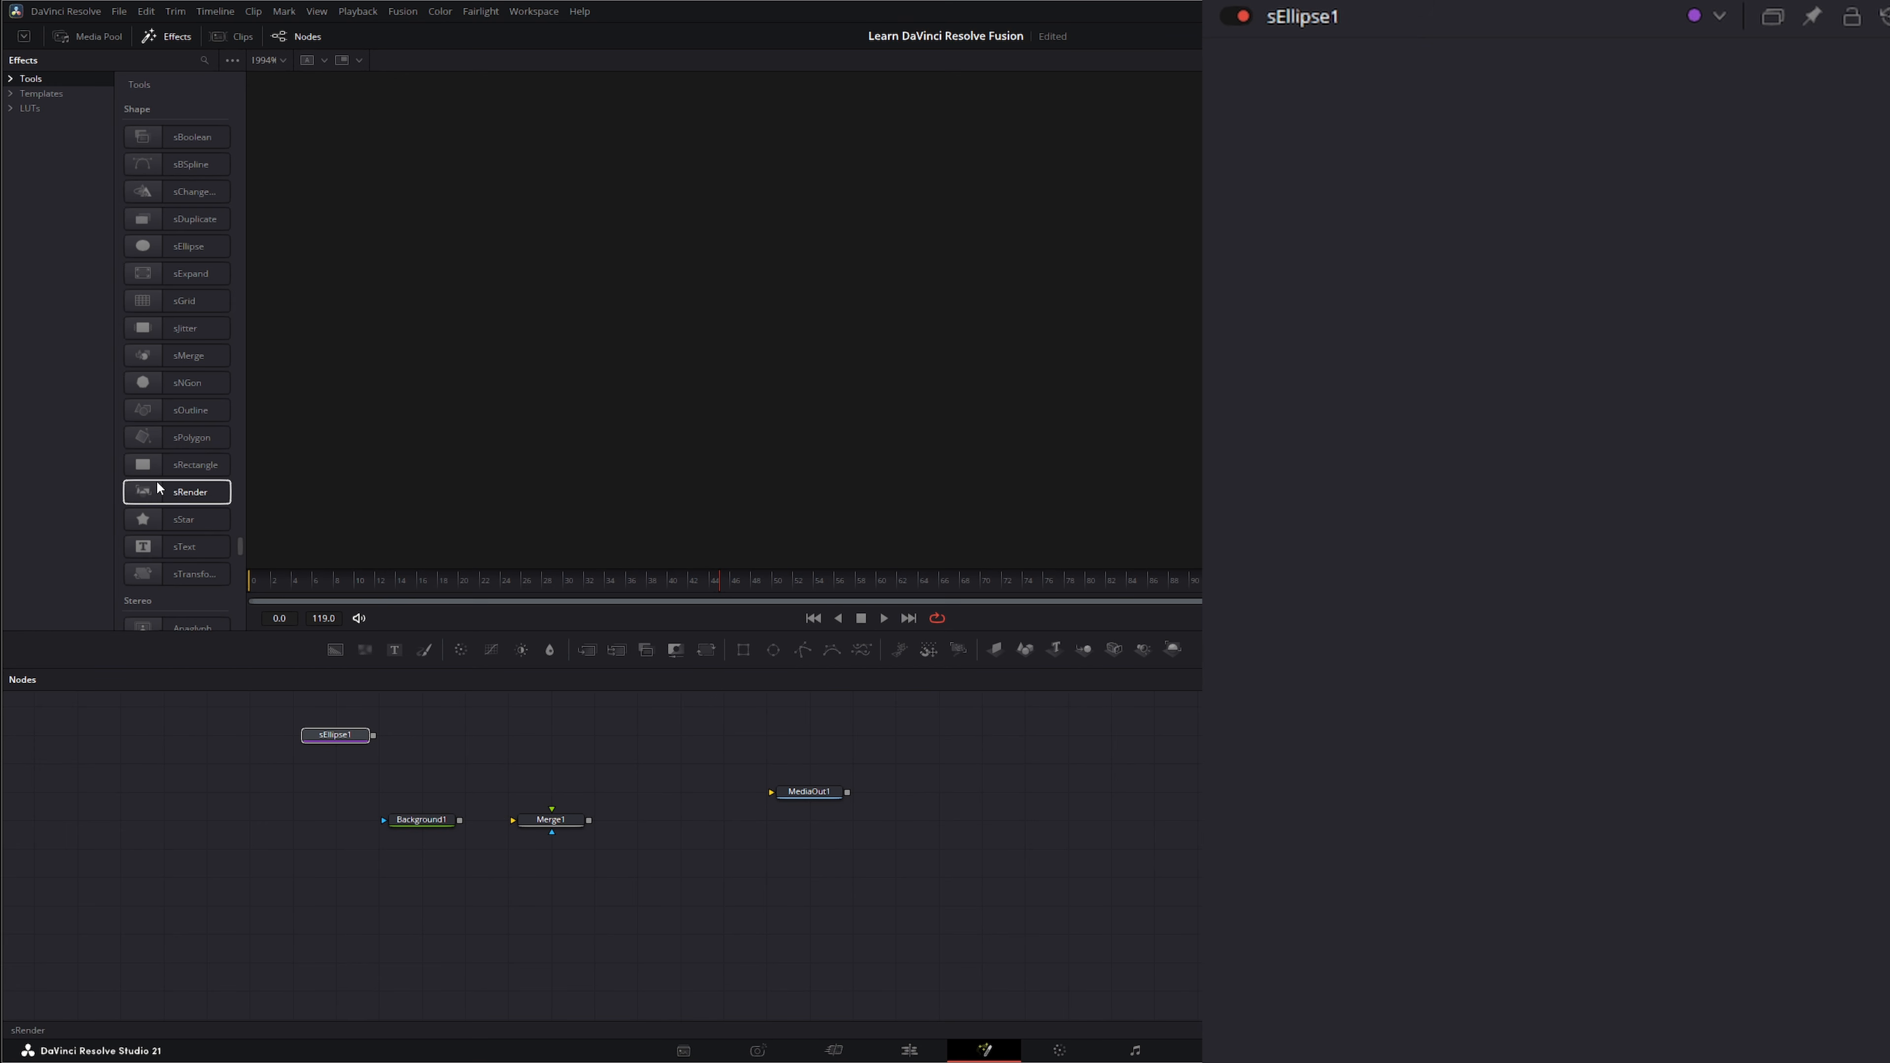
{"action": "left_click_drag", "start_coordinate": [183, 490], "coordinate": [386, 818]}
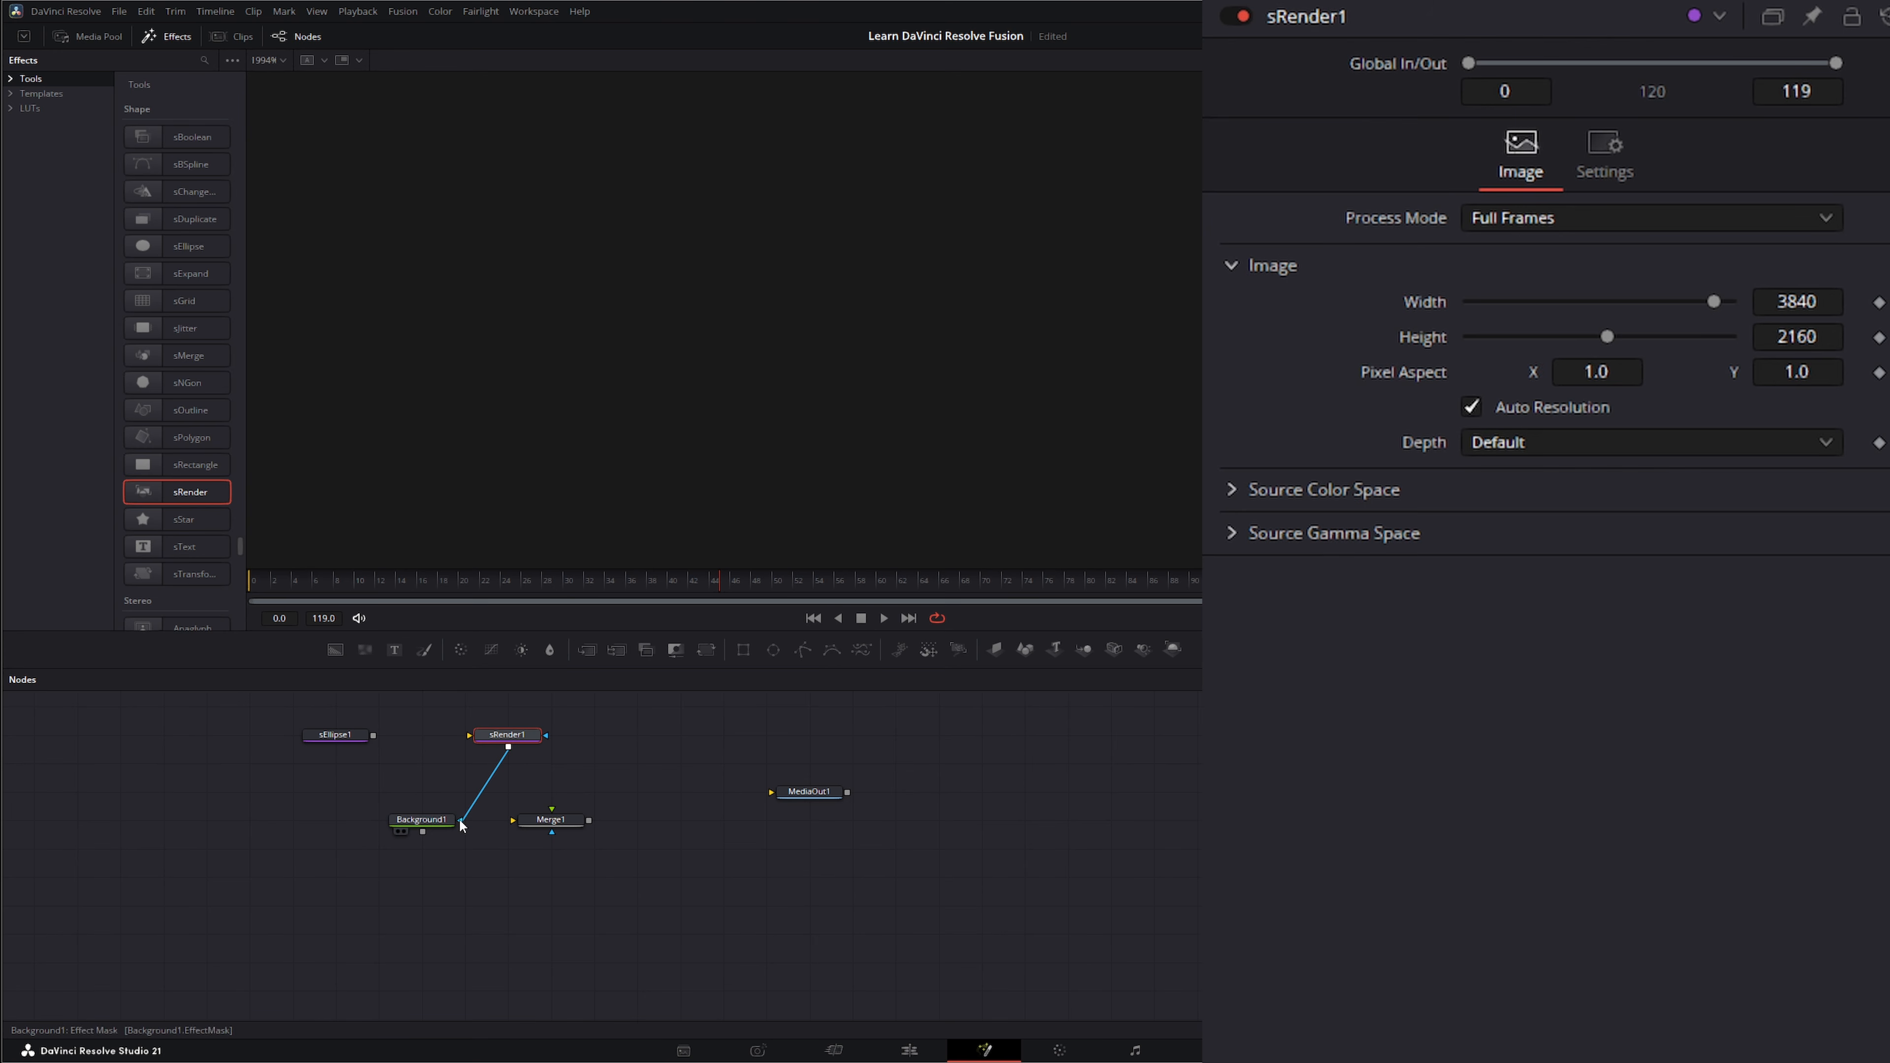
{"action": "mouse_move", "coordinate": [461, 819]}
{"action": "left_mouse_down"}
{"action": "mouse_move", "coordinate": [513, 825]}
{"action": "mouse_move", "coordinate": [629, 456]}
{"action": "mouse_move", "coordinate": [646, 499]}
{"action": "left_mouse_up"}
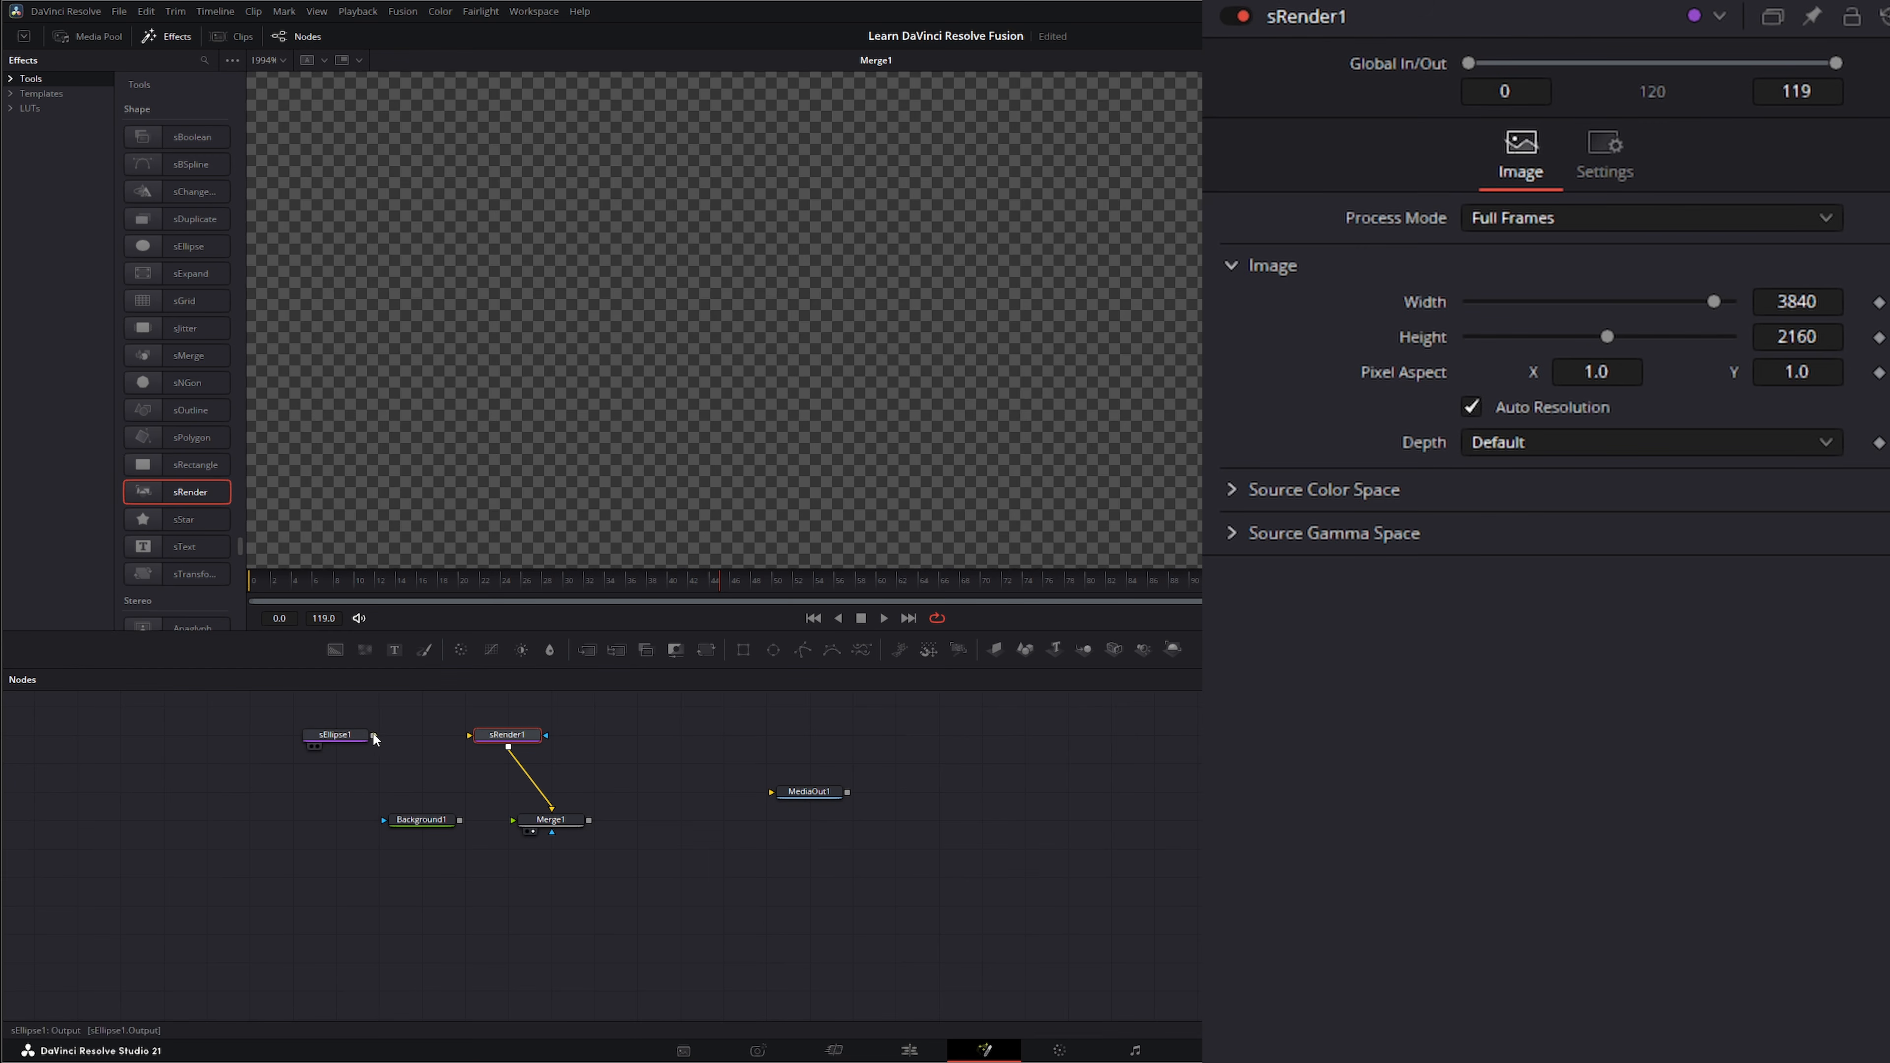
{"action": "left_click_drag", "start_coordinate": [373, 735], "coordinate": [465, 741]}
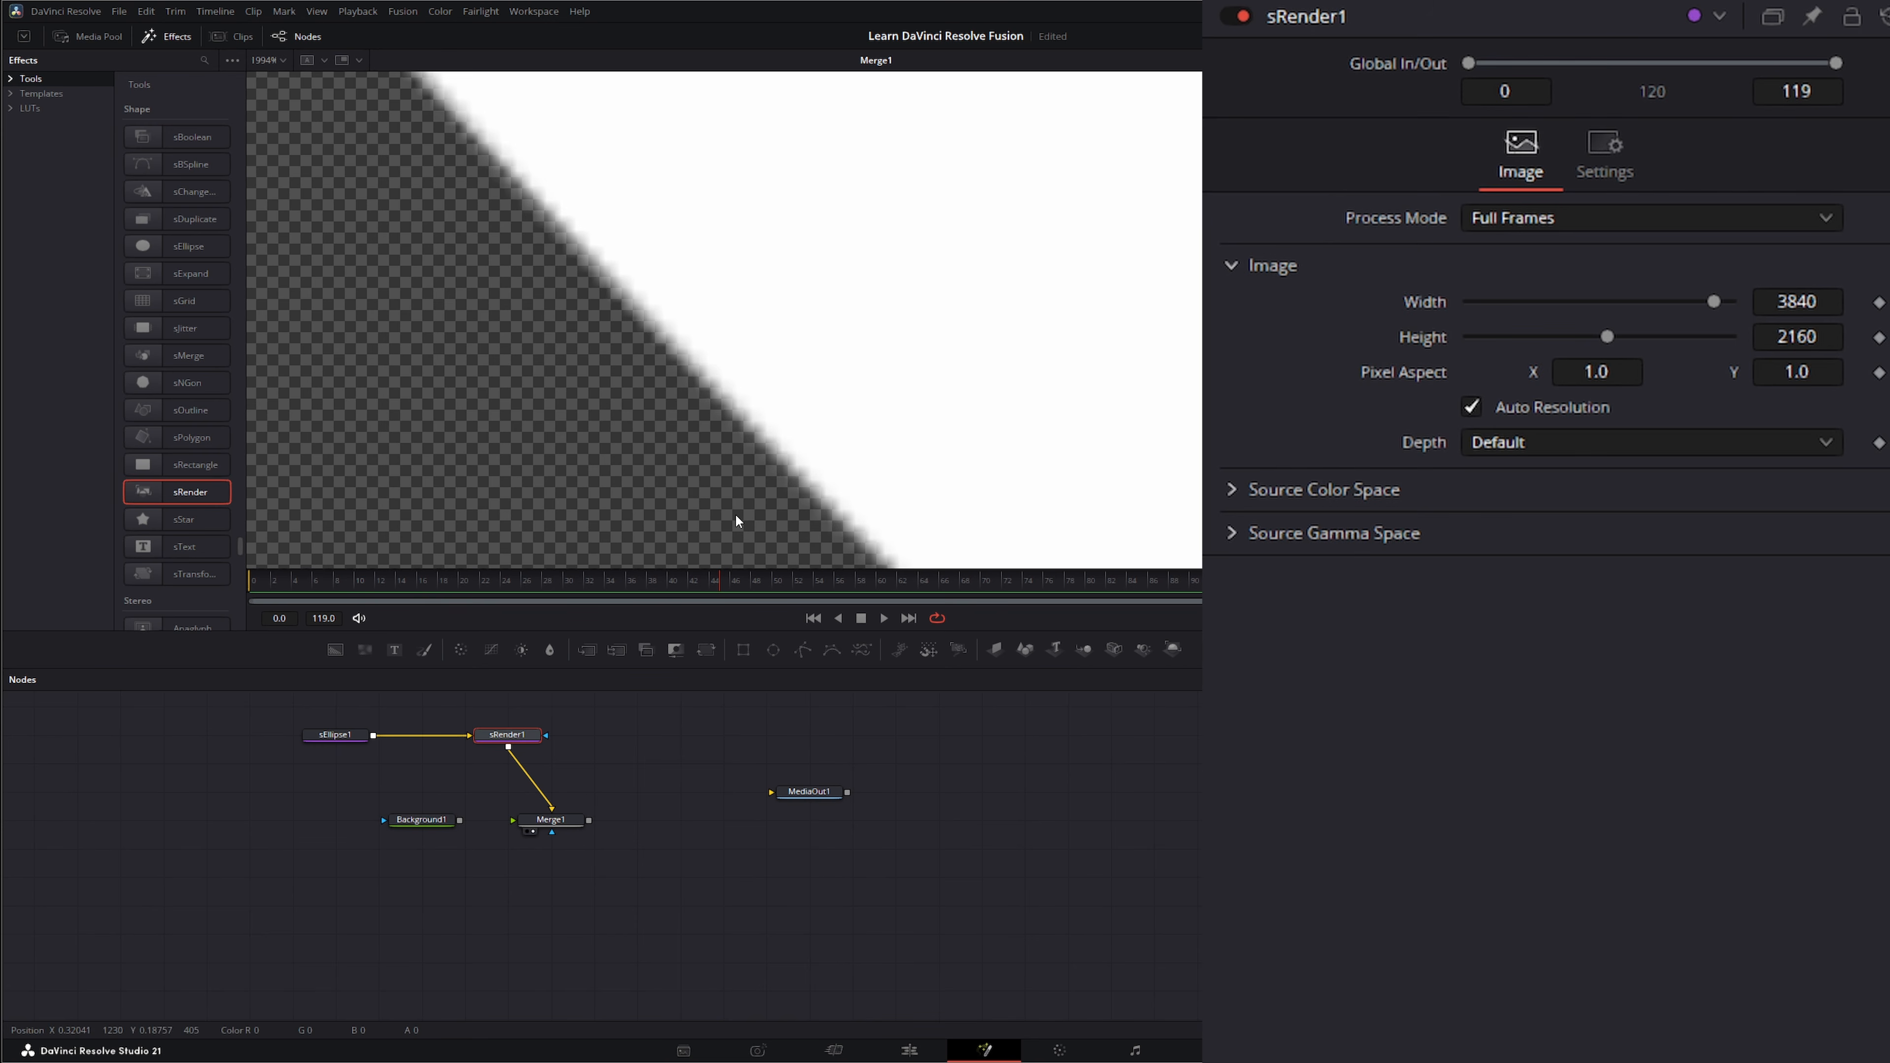
{"action": "scroll", "coordinate": [775, 488], "scroll_direction": "down", "scroll_amount": 10}
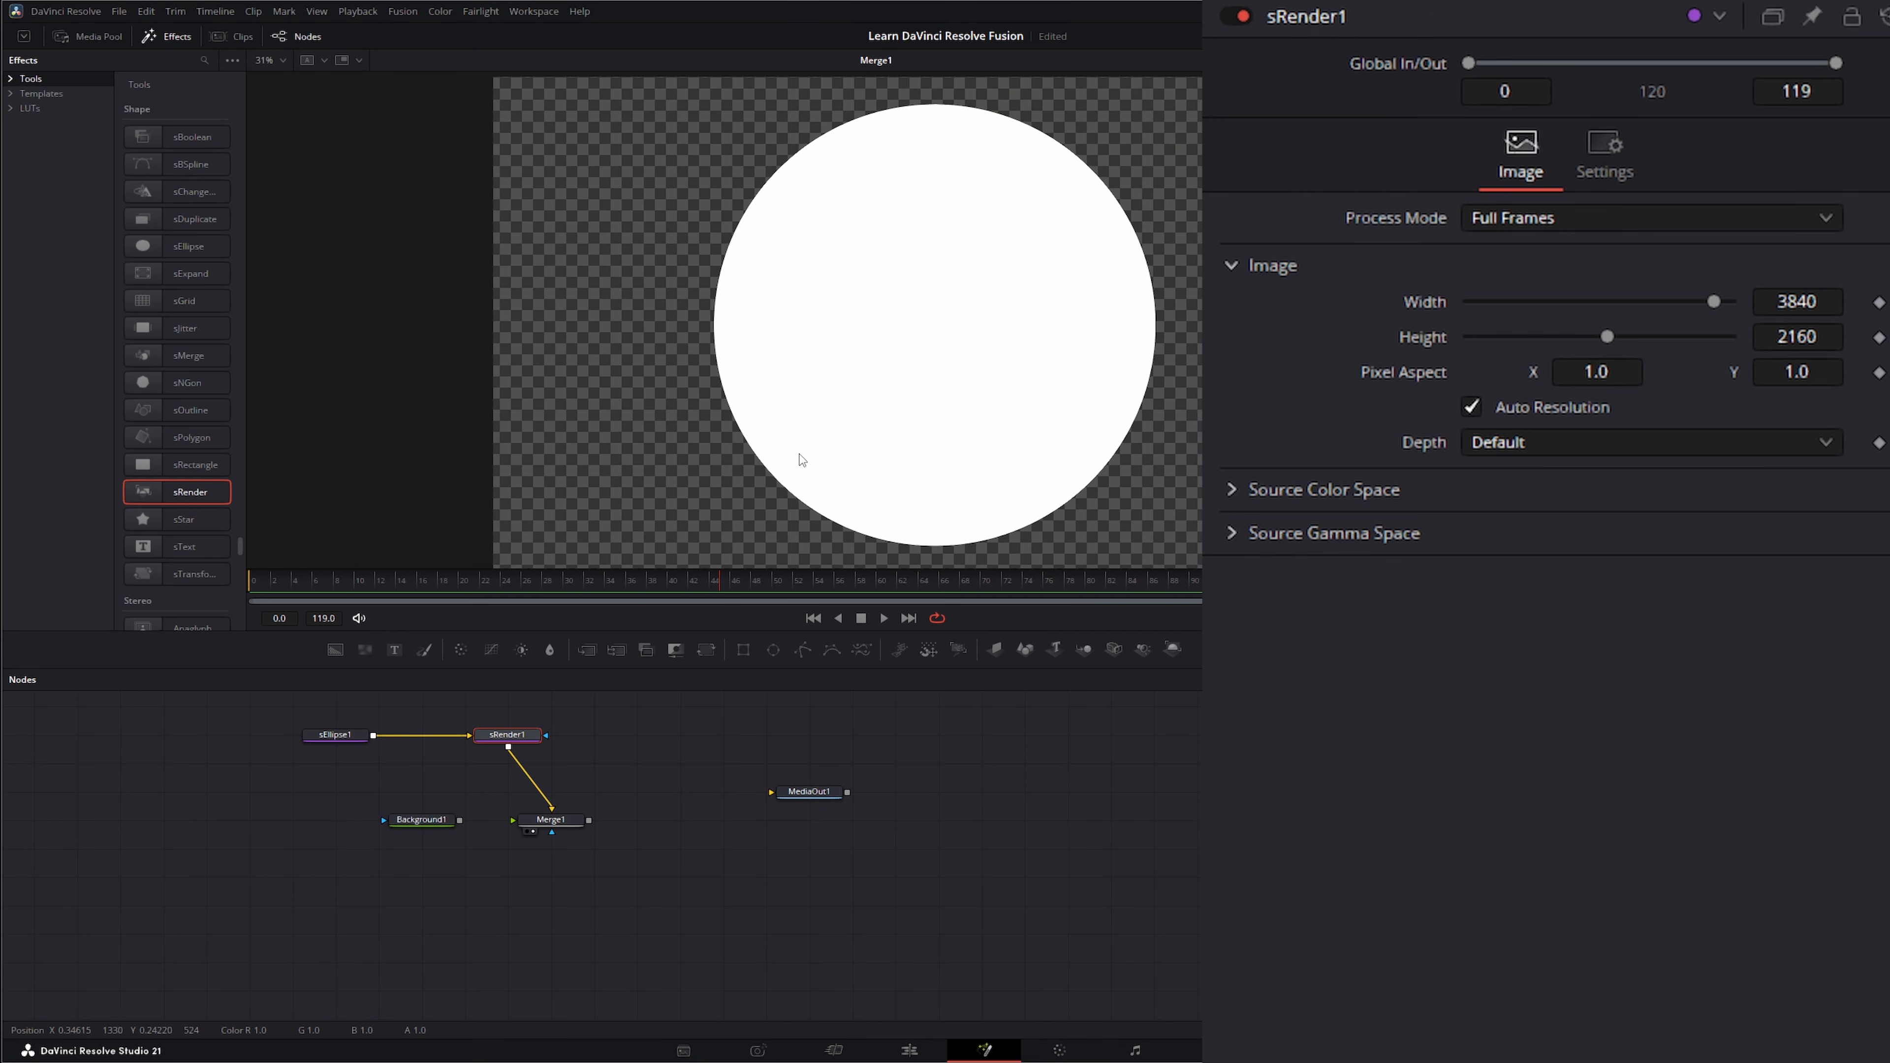
{"action": "left_click_drag", "start_coordinate": [555, 813], "coordinate": [439, 821]}
{"action": "key", "text": "1"}
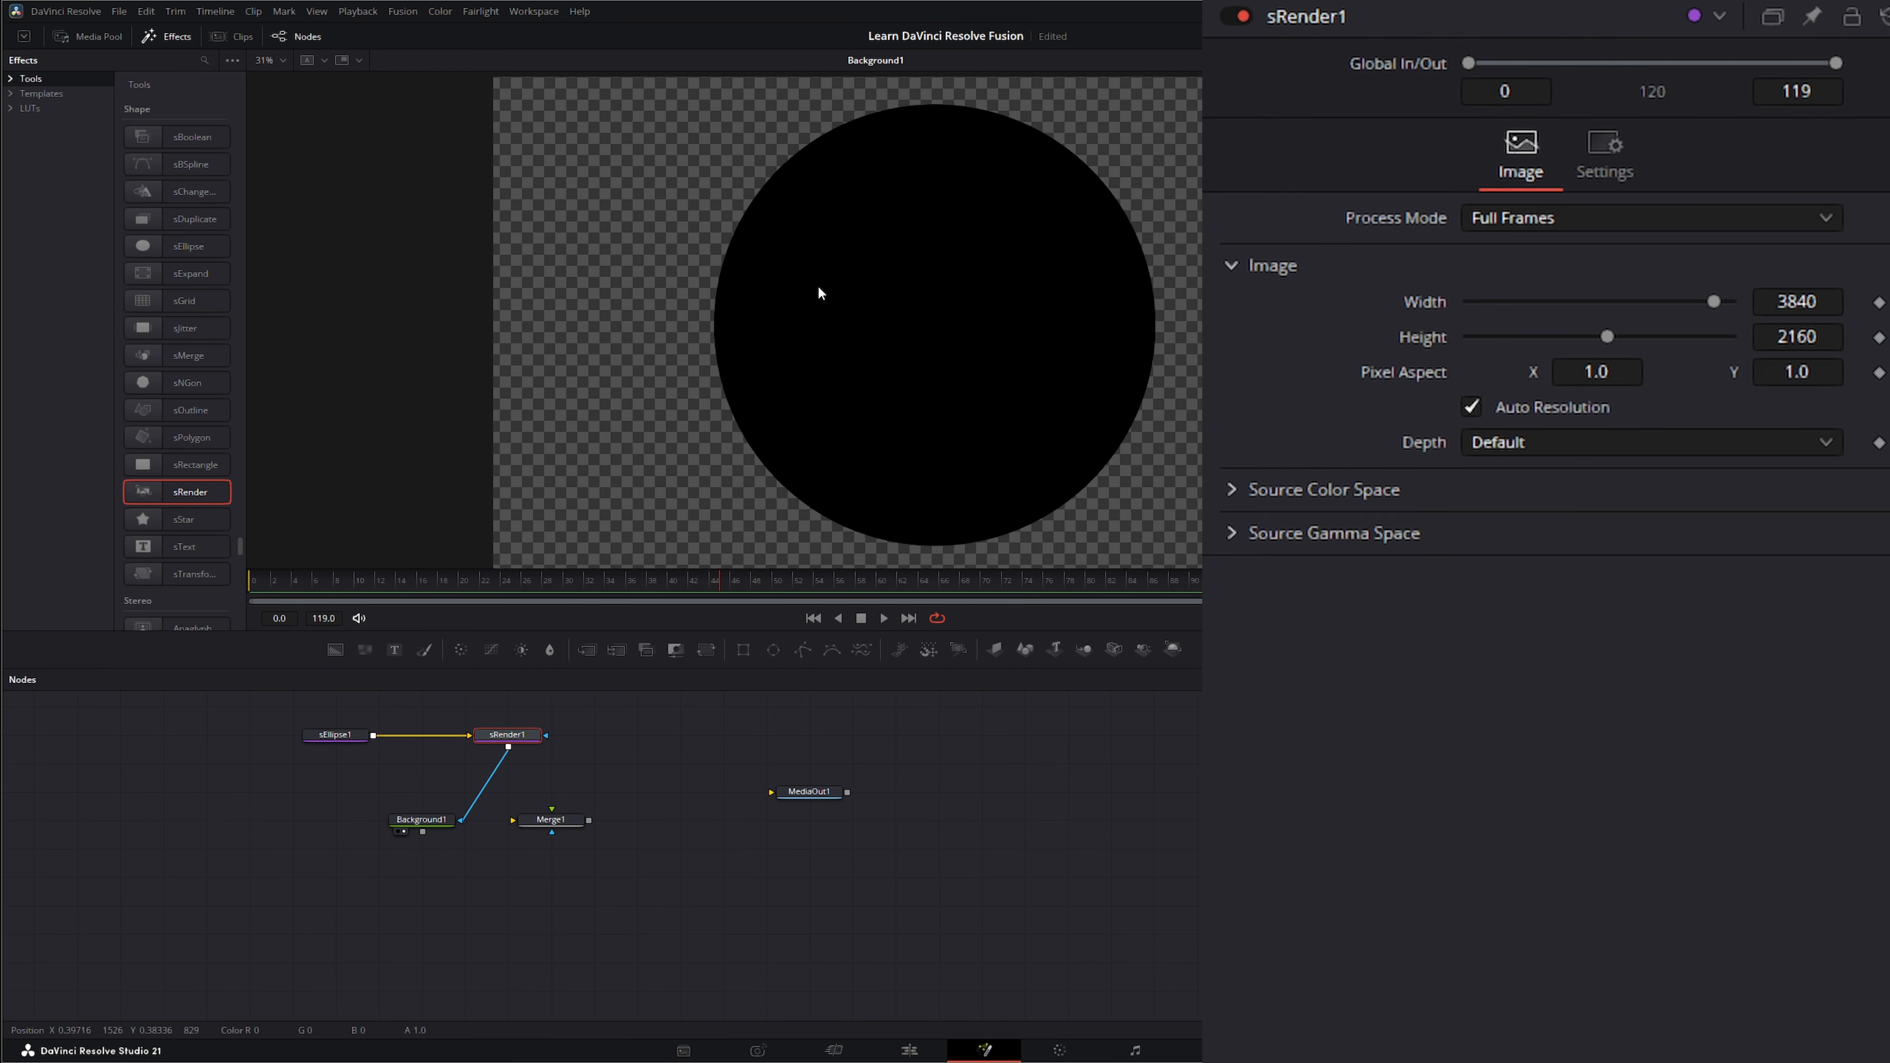
Step: Delete the Background and Merge nodes and show the sRender output in the viewer
{"action": "left_click_drag", "start_coordinate": [332, 919], "coordinate": [658, 788]}
{"action": "key", "text": "Delete"}
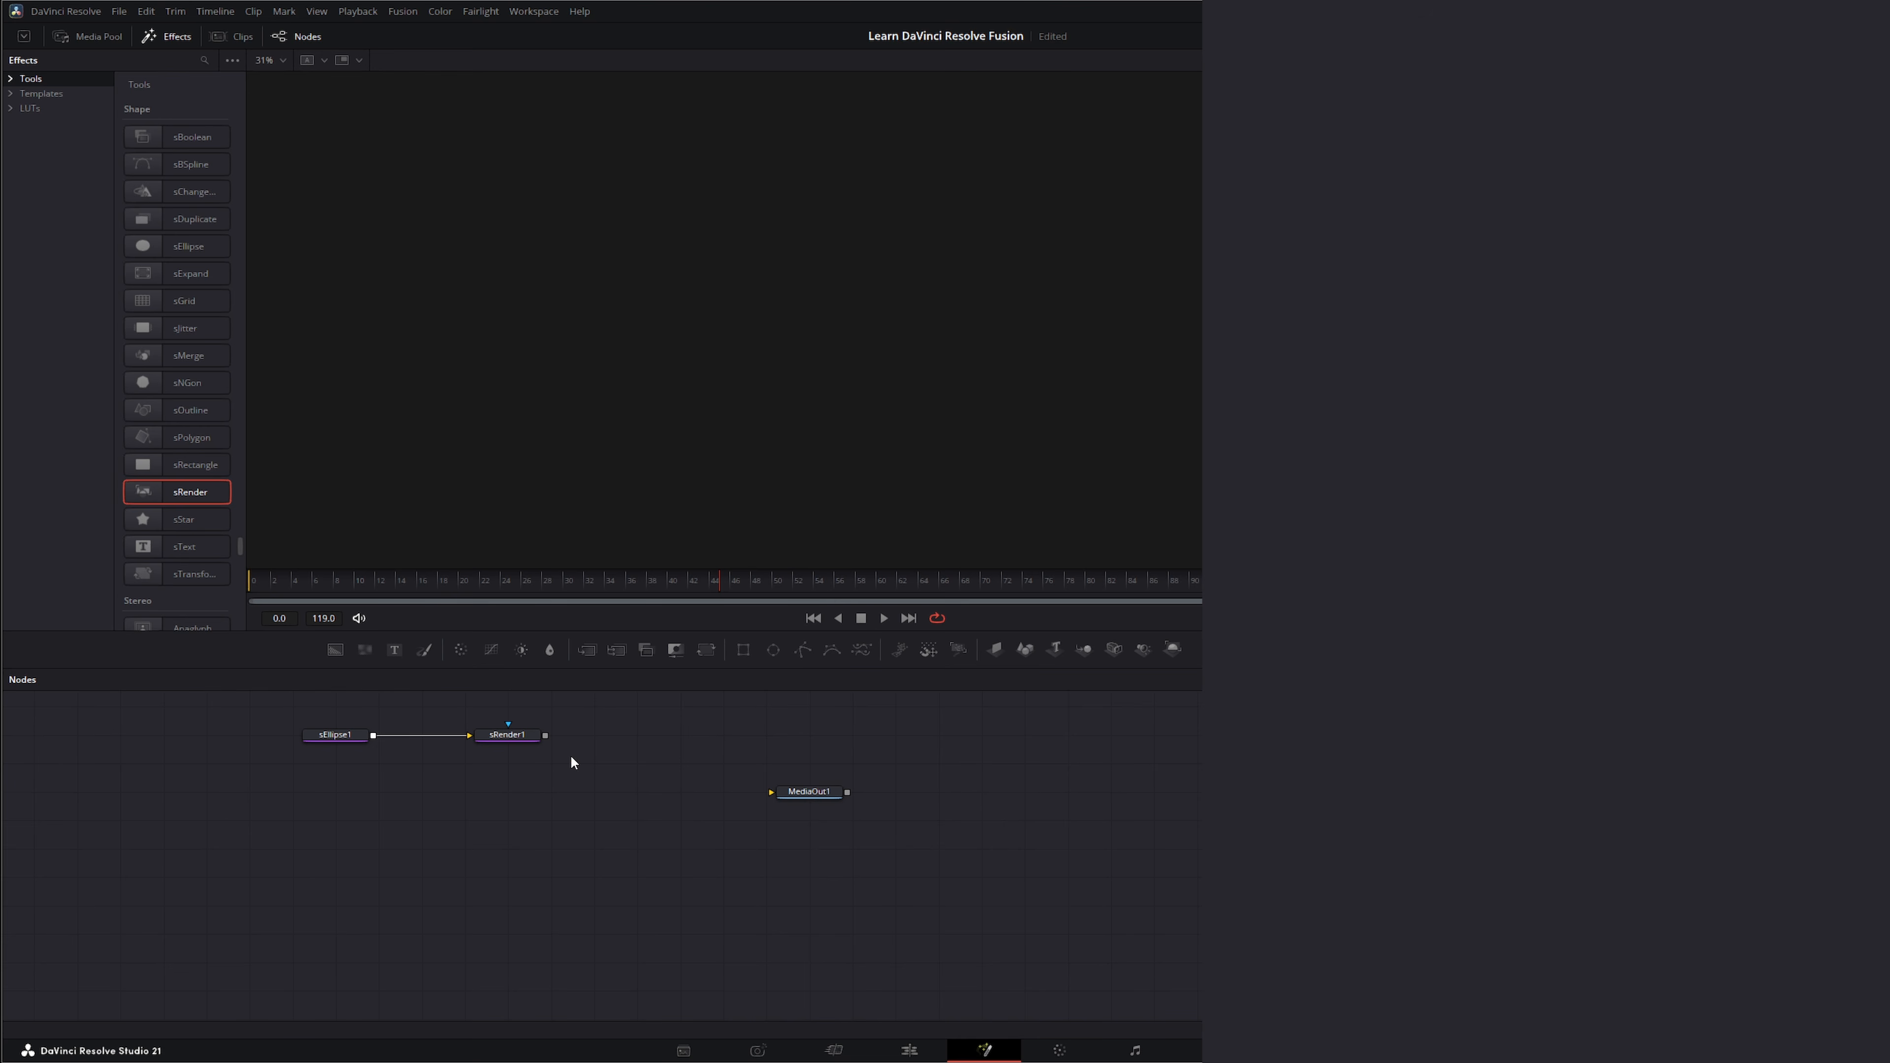
{"action": "left_click_drag", "start_coordinate": [515, 734], "coordinate": [704, 456]}
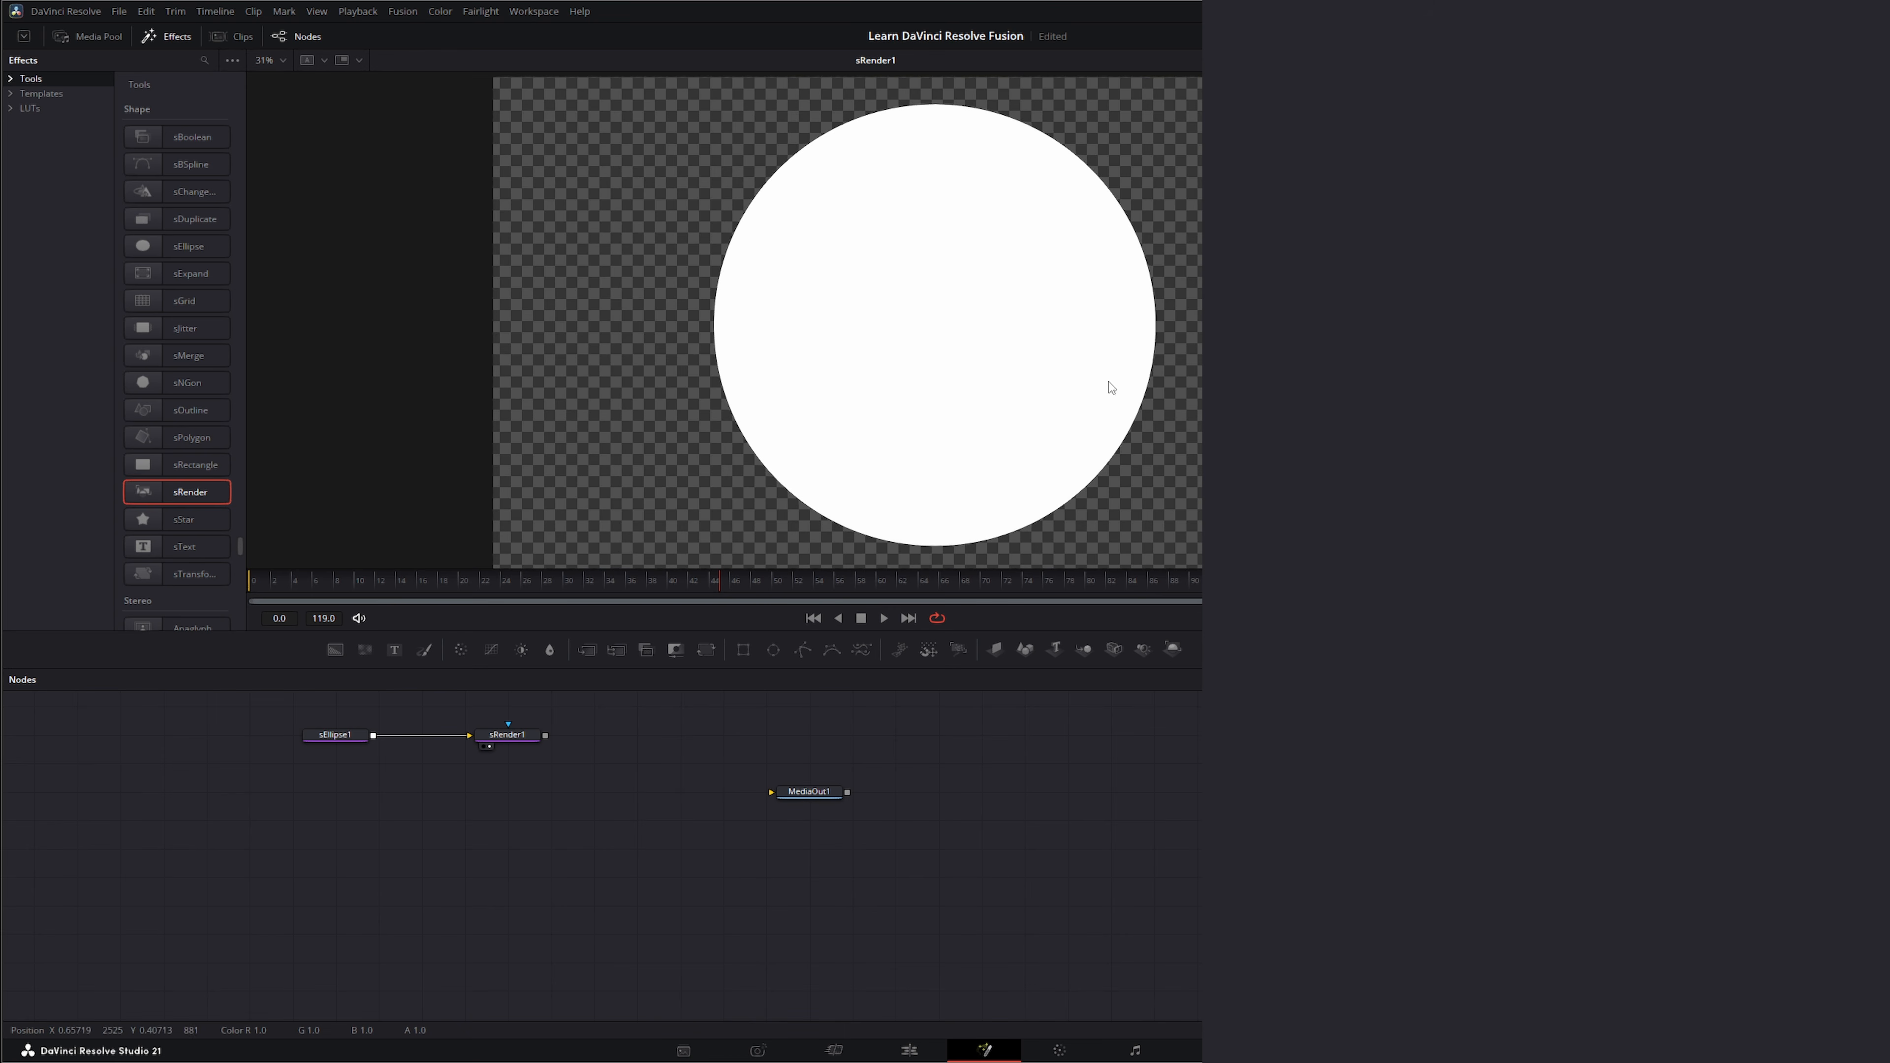
{"action": "left_click_drag", "start_coordinate": [1109, 382], "coordinate": [913, 395]}
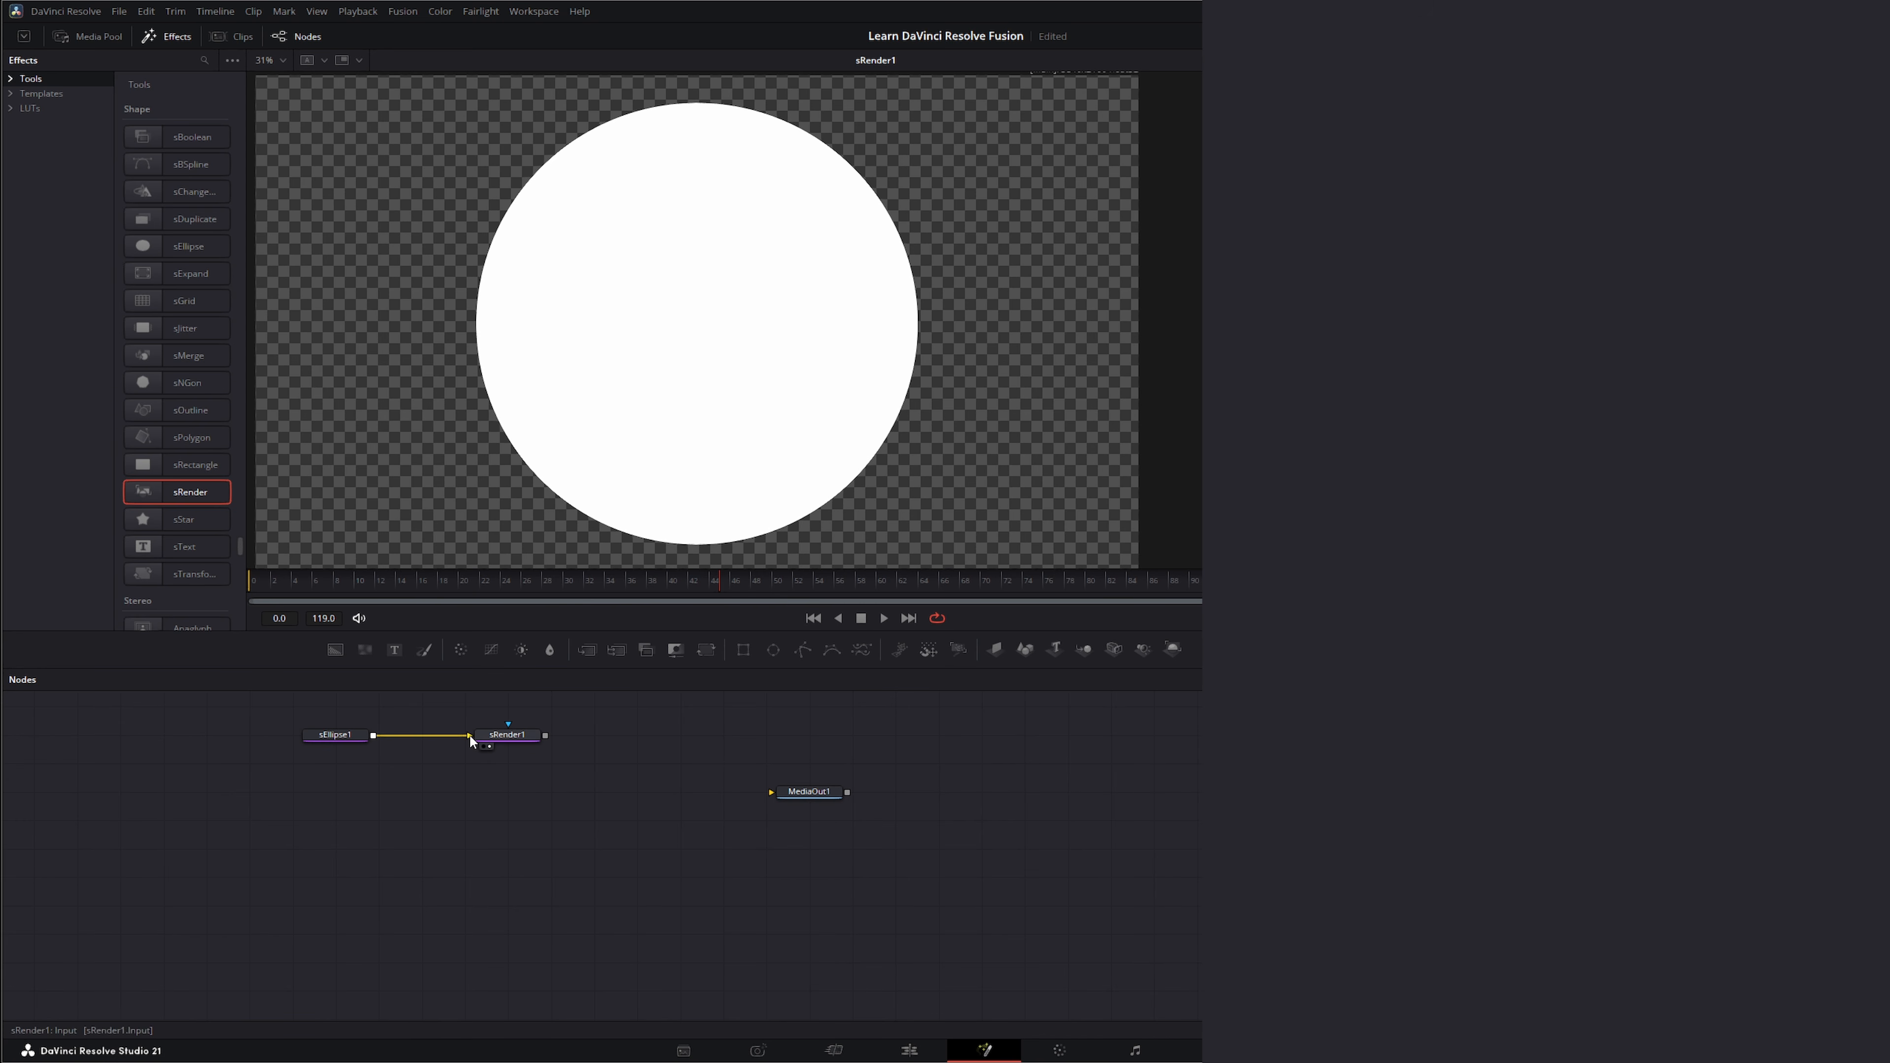
Step: Detach sRender from sEllipse, add an sMerge node between them and connect its output to sRender
{"action": "left_click_drag", "start_coordinate": [470, 734], "coordinate": [598, 737]}
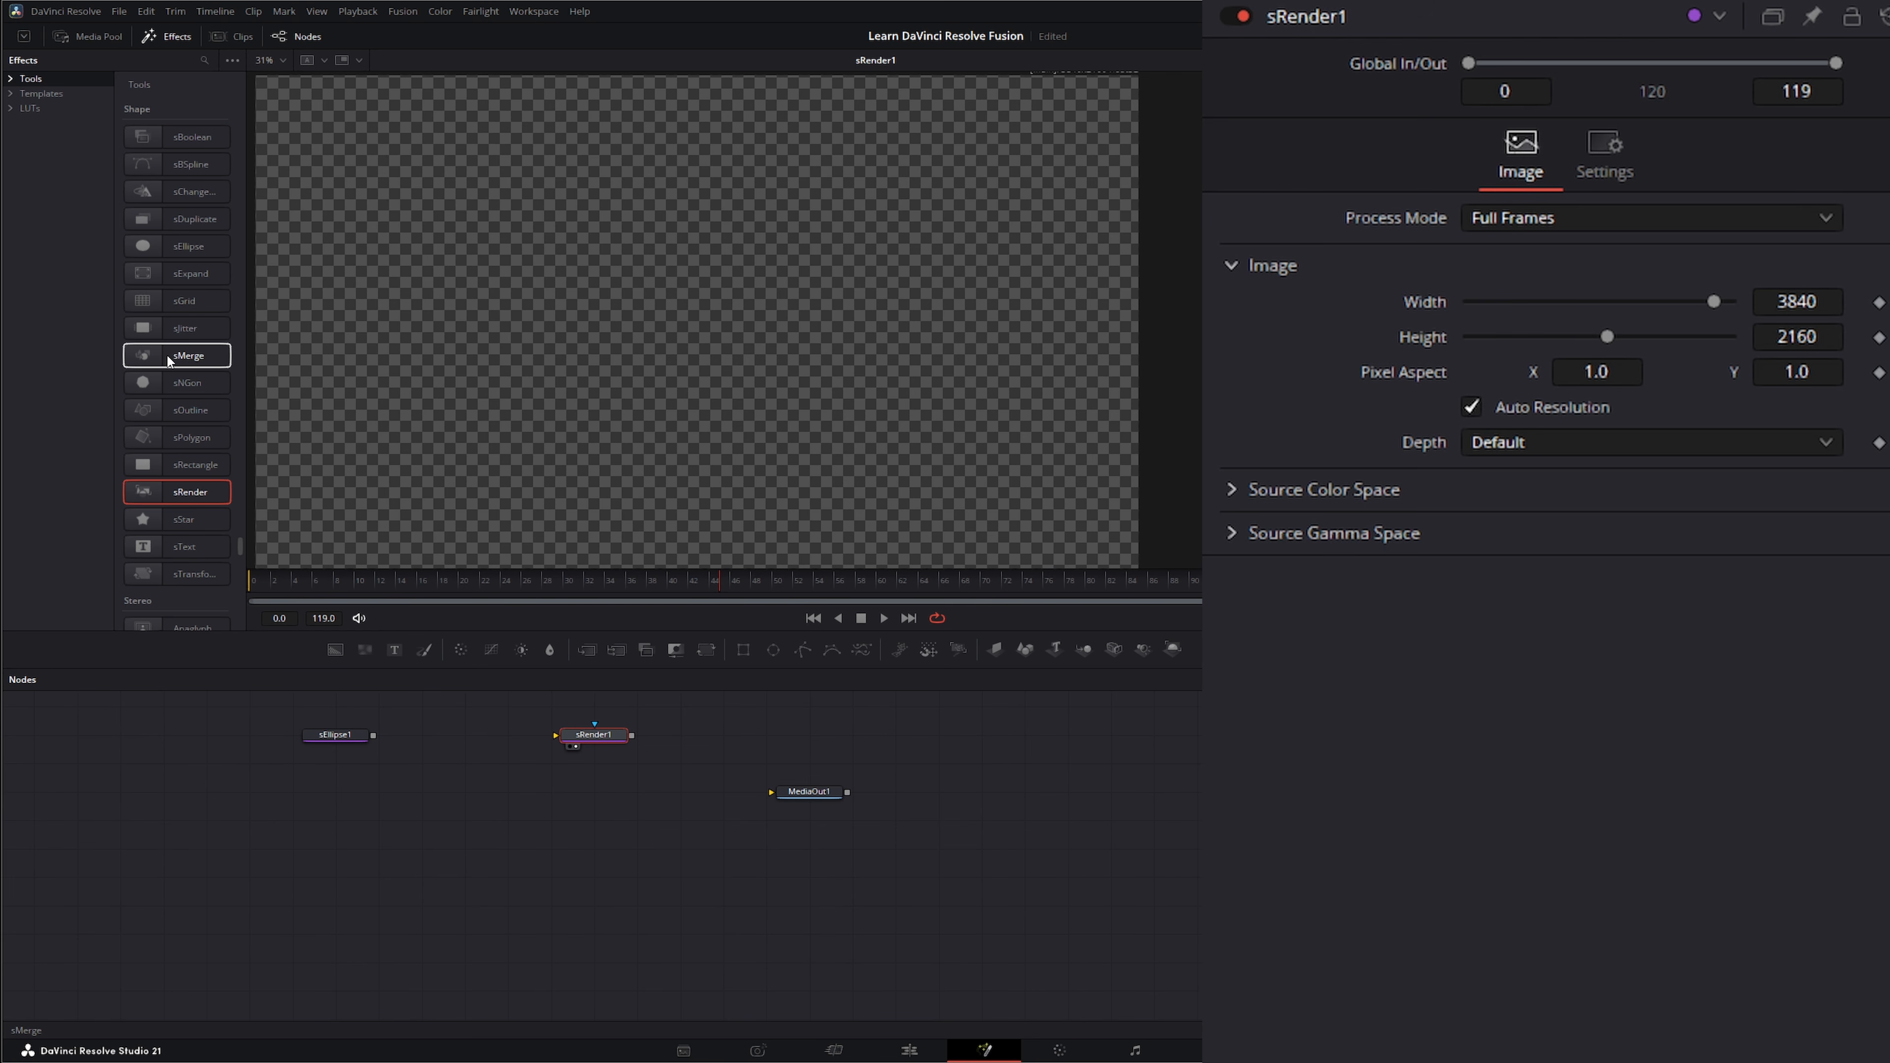
{"action": "left_click_drag", "start_coordinate": [168, 361], "coordinate": [473, 790]}
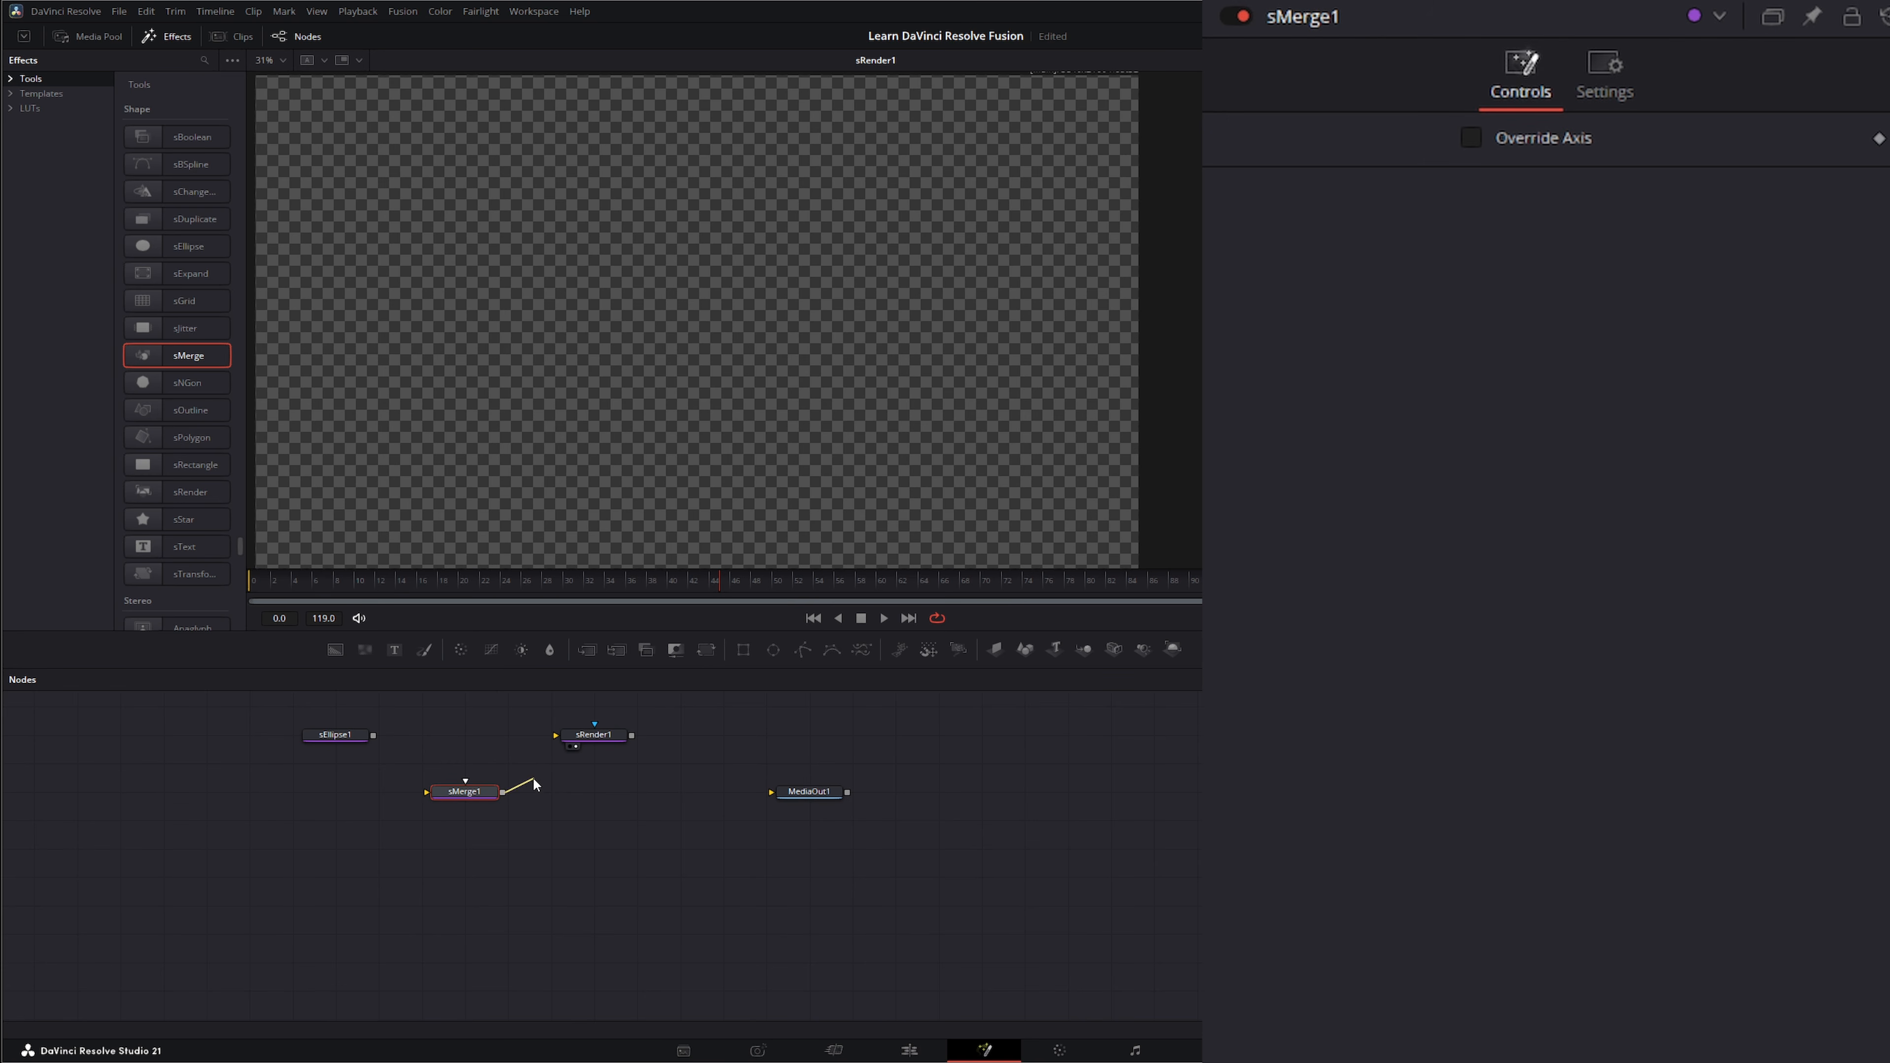
{"action": "left_click_drag", "start_coordinate": [503, 792], "coordinate": [592, 791]}
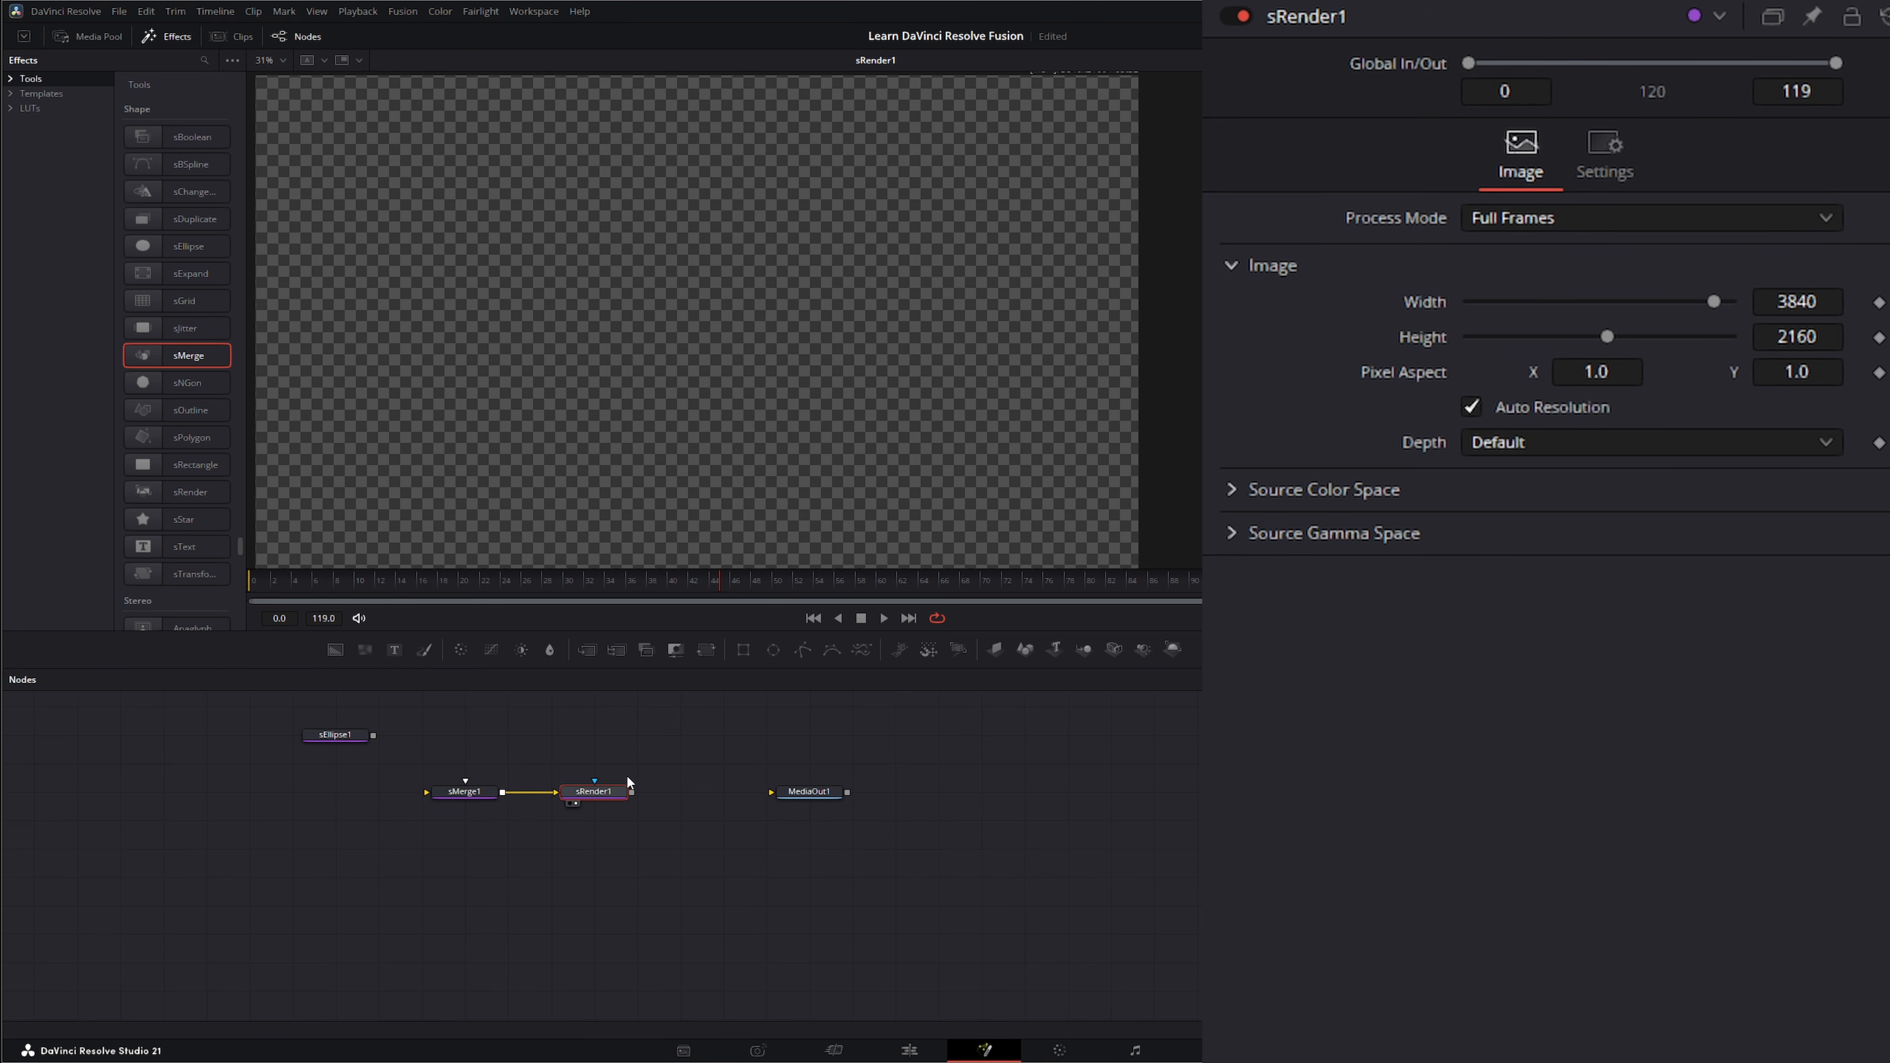
Step: Show sMerge in the viewer and connect the sEllipse output to its input
{"action": "left_click", "coordinate": [464, 791]}
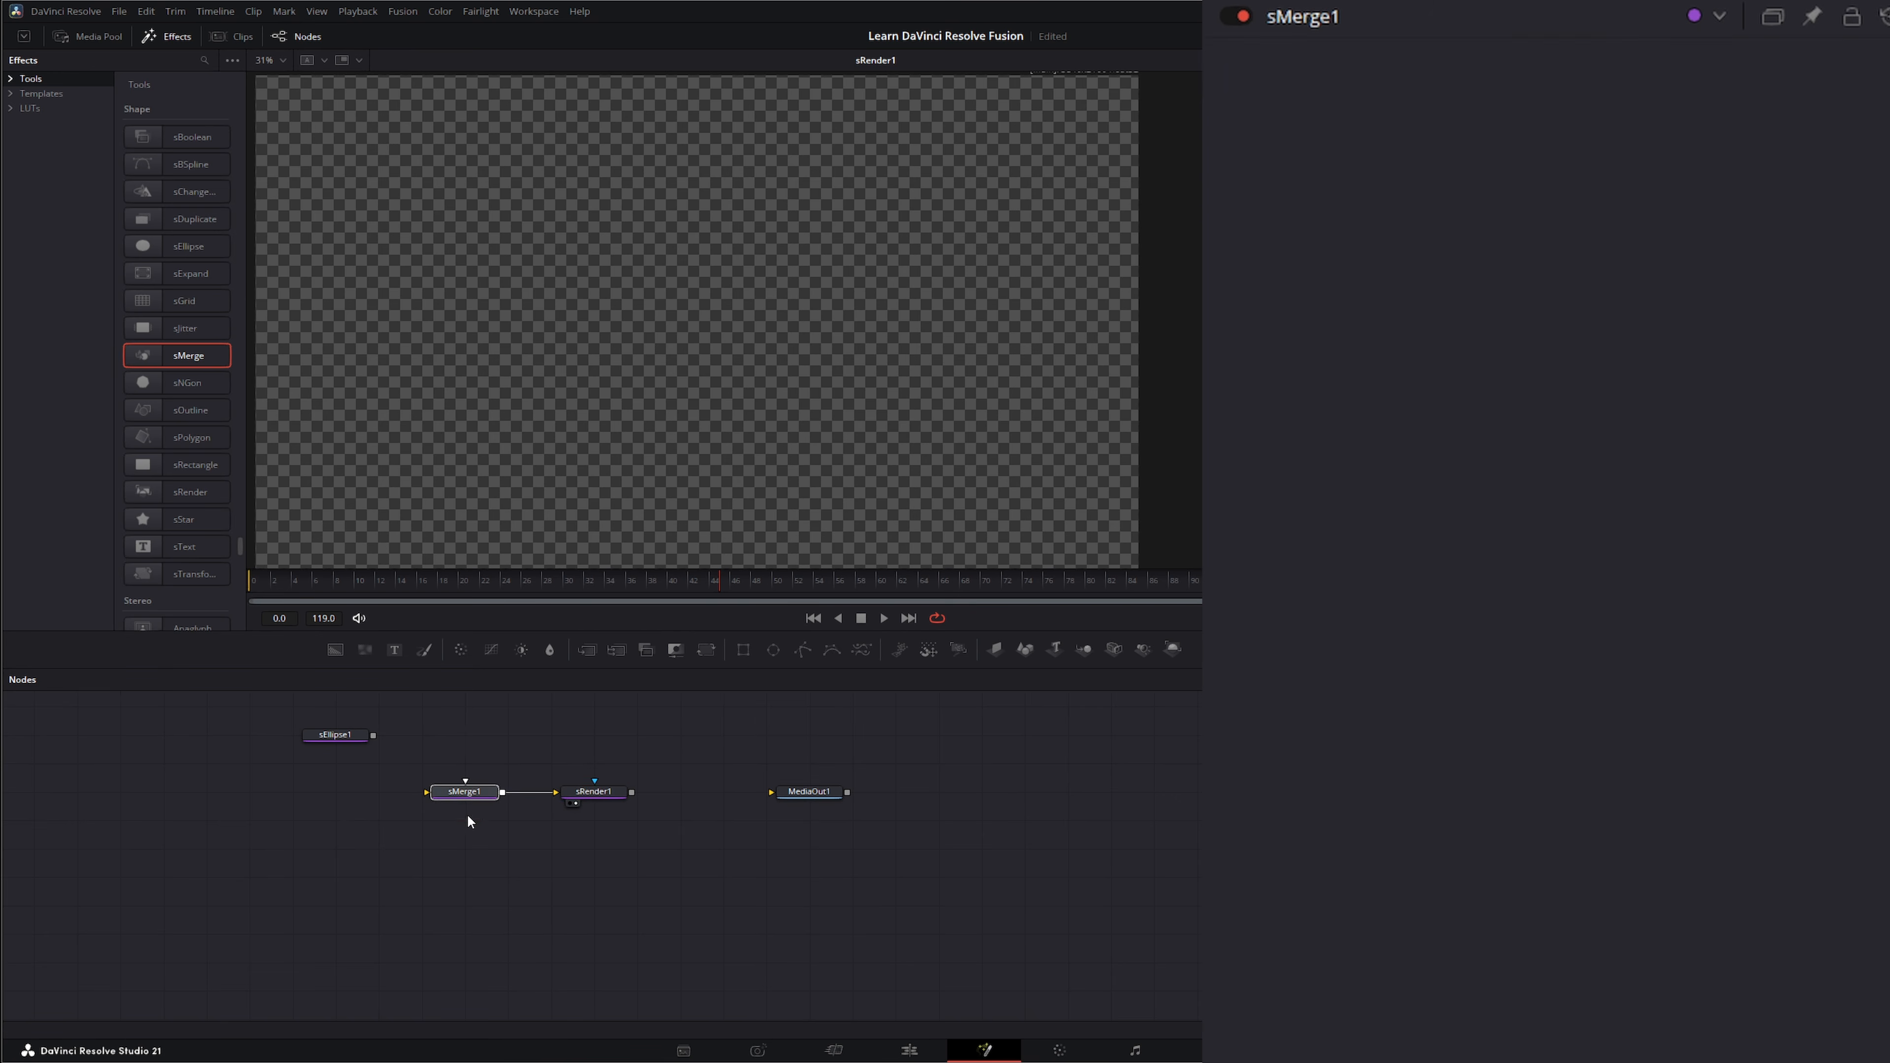
{"action": "left_click", "coordinate": [593, 792]}
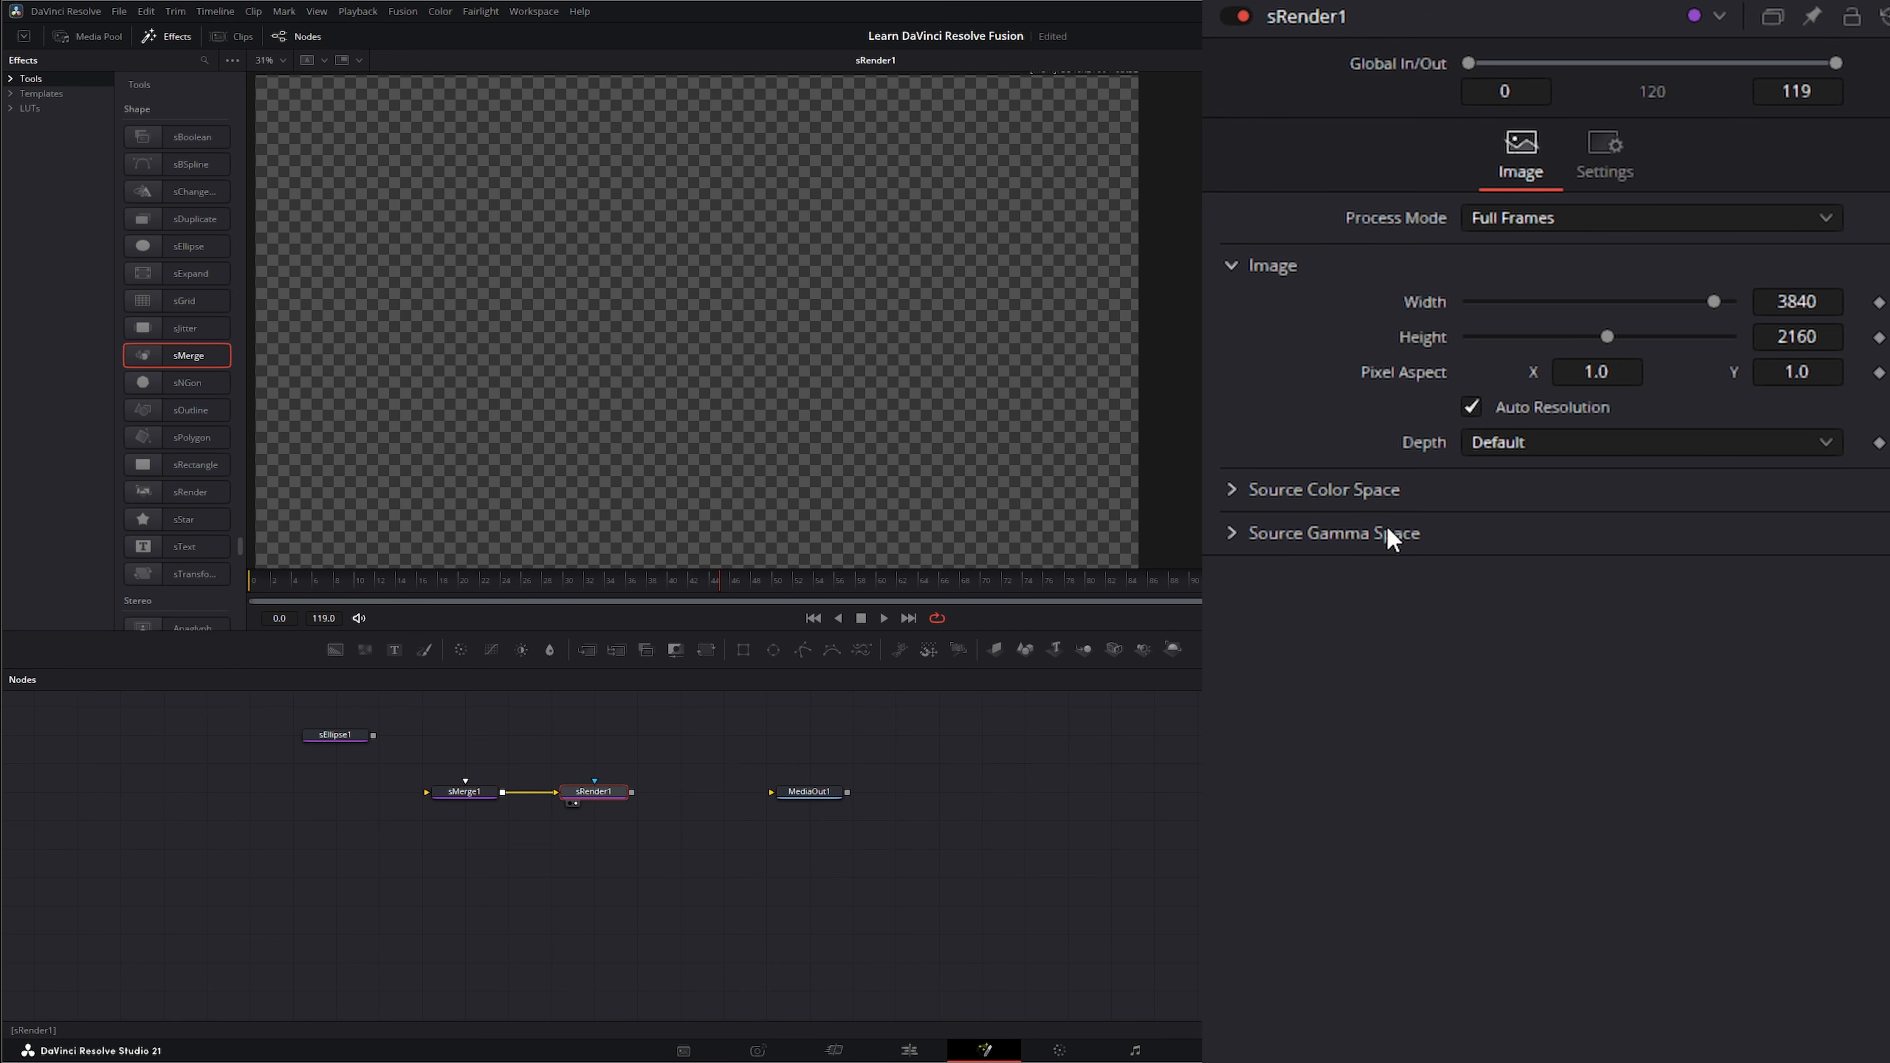
{"action": "left_click", "coordinate": [471, 792]}
{"action": "key", "text": "1"}
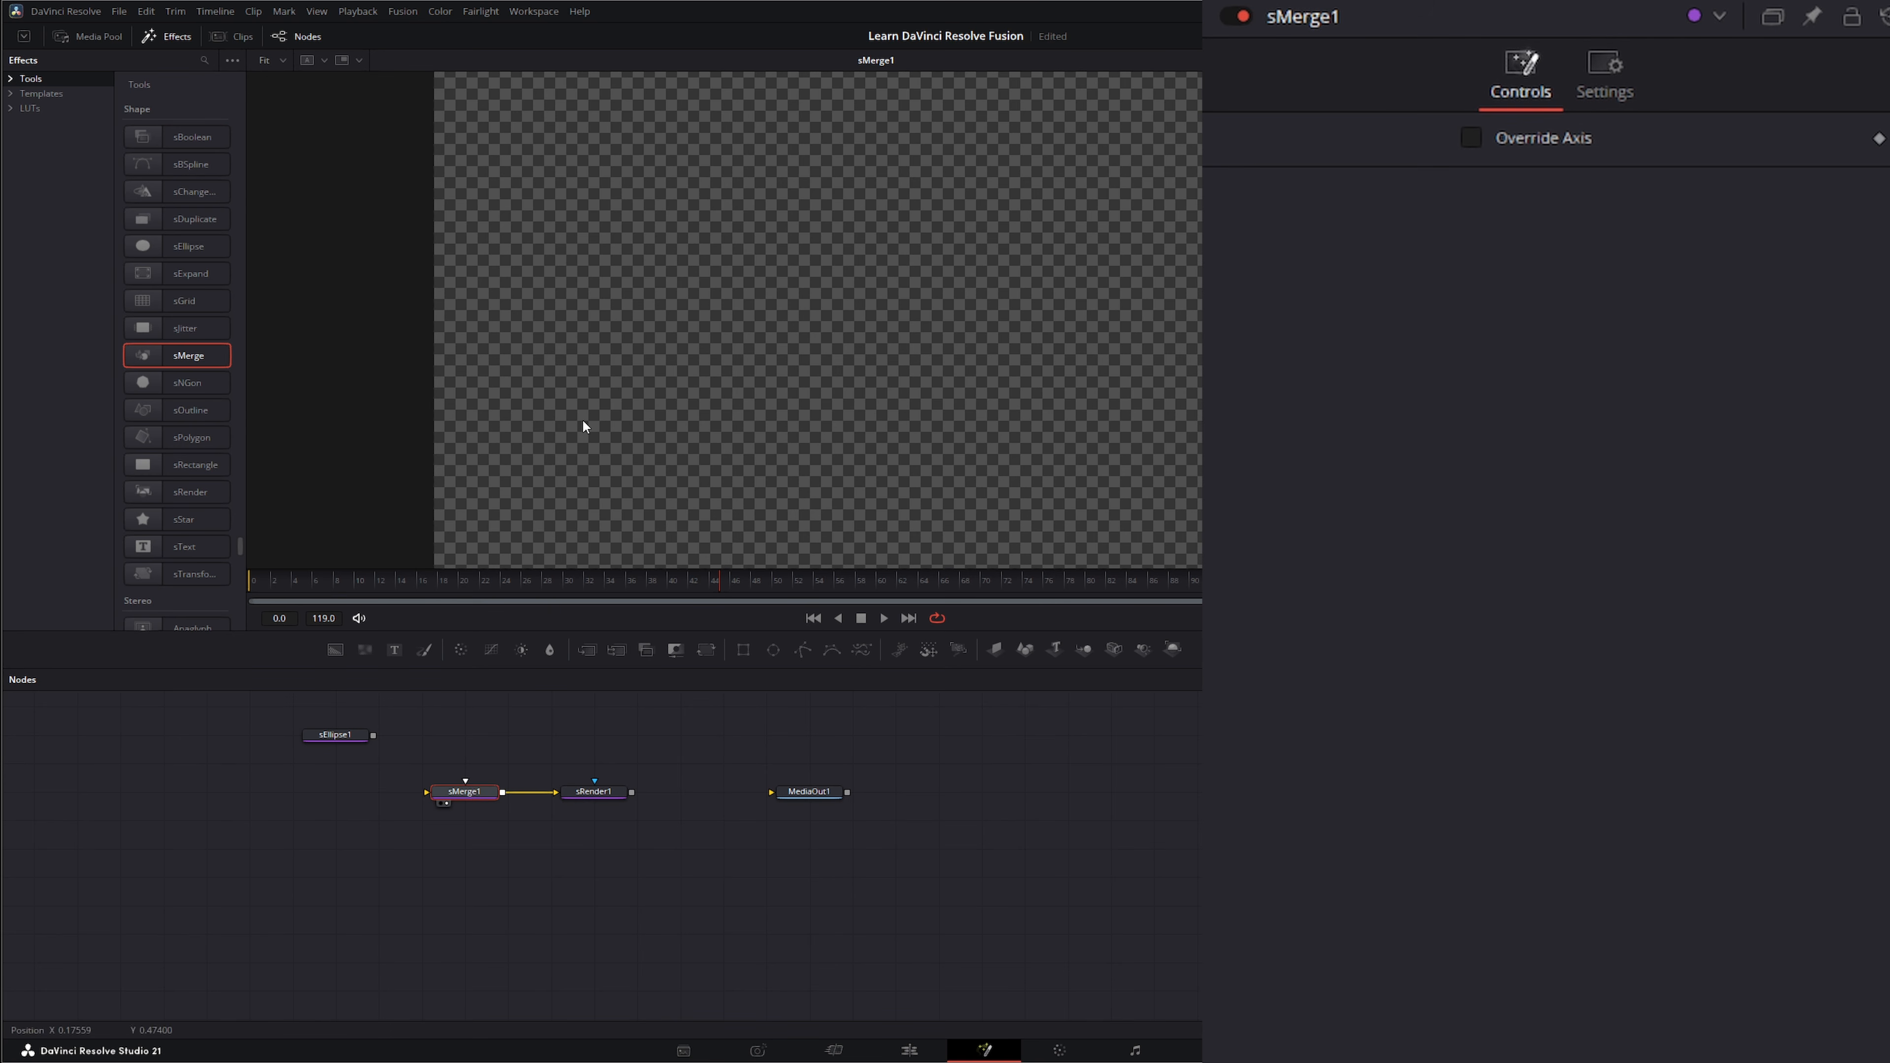
{"action": "left_click_drag", "start_coordinate": [364, 735], "coordinate": [427, 792]}
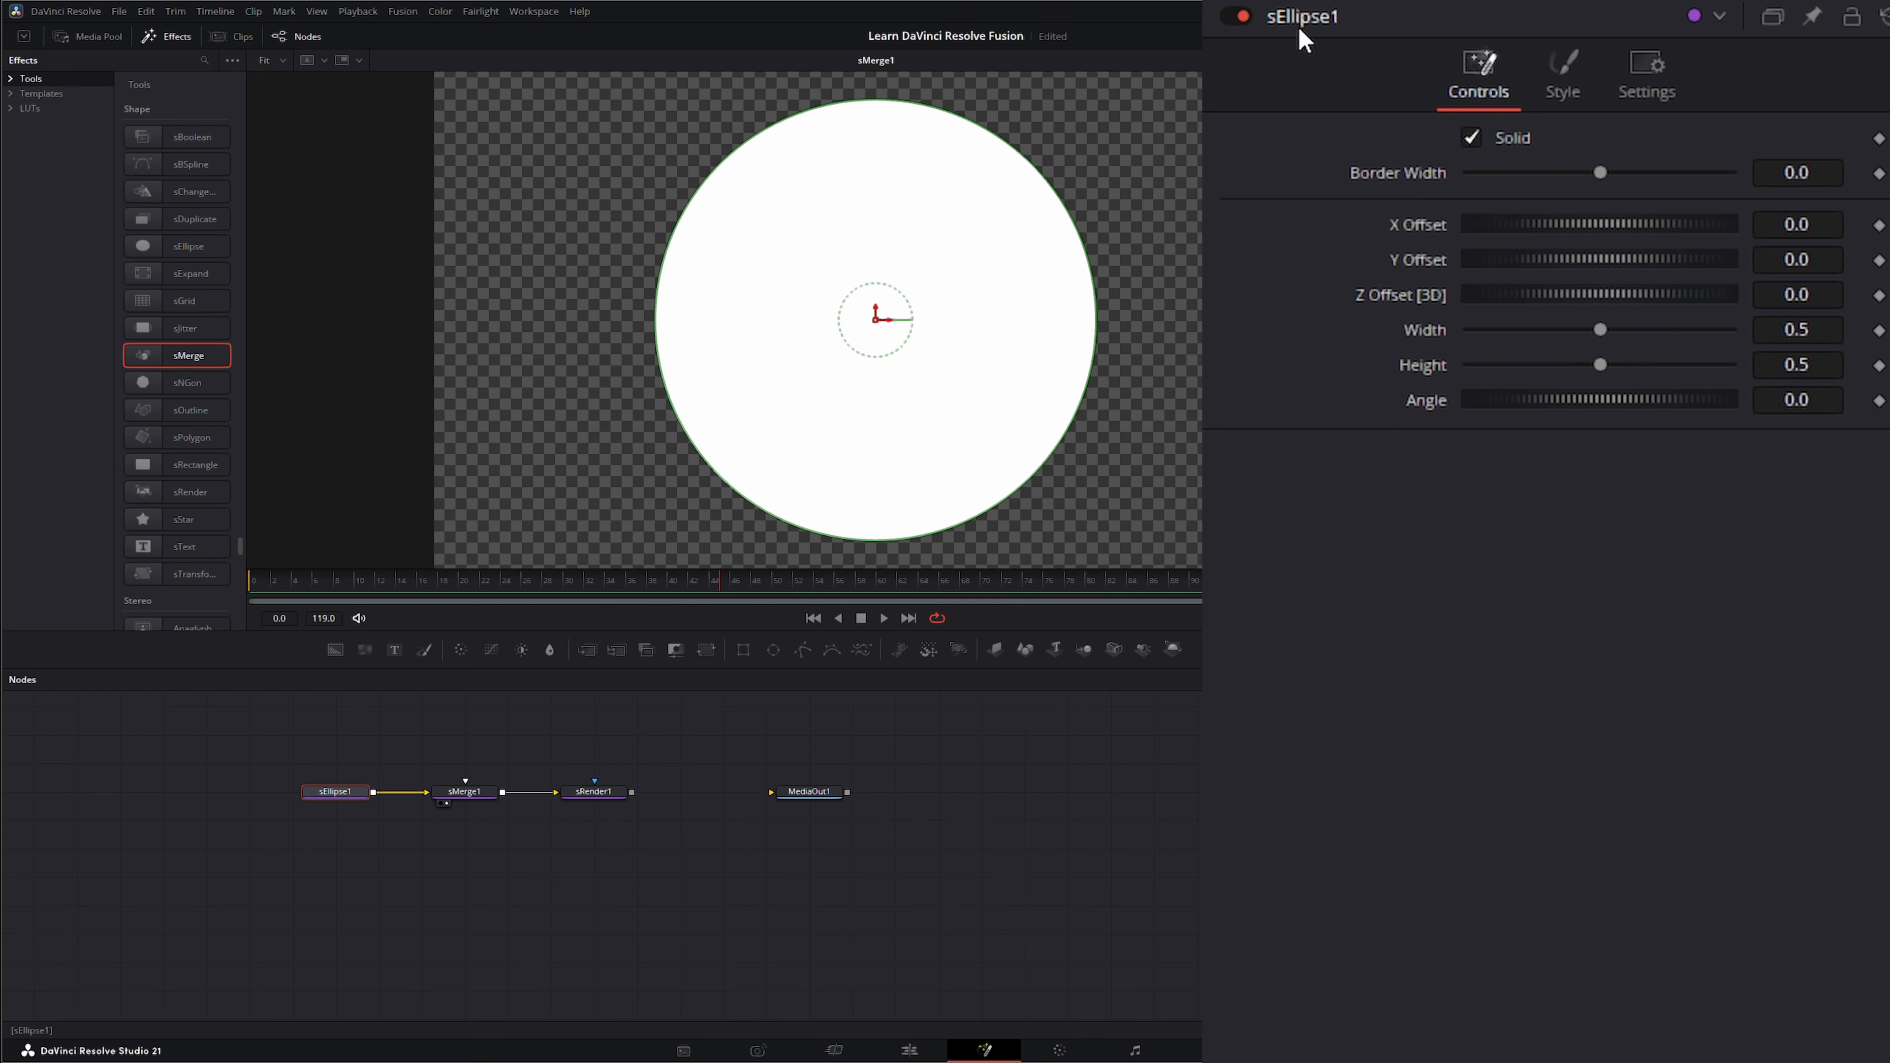
Step: Turn off Solid for sEllipse and set its Border Width to 0.024 to make a ring
{"action": "left_click", "coordinate": [1472, 138]}
{"action": "left_click_drag", "start_coordinate": [1600, 173], "coordinate": [1616, 173]}
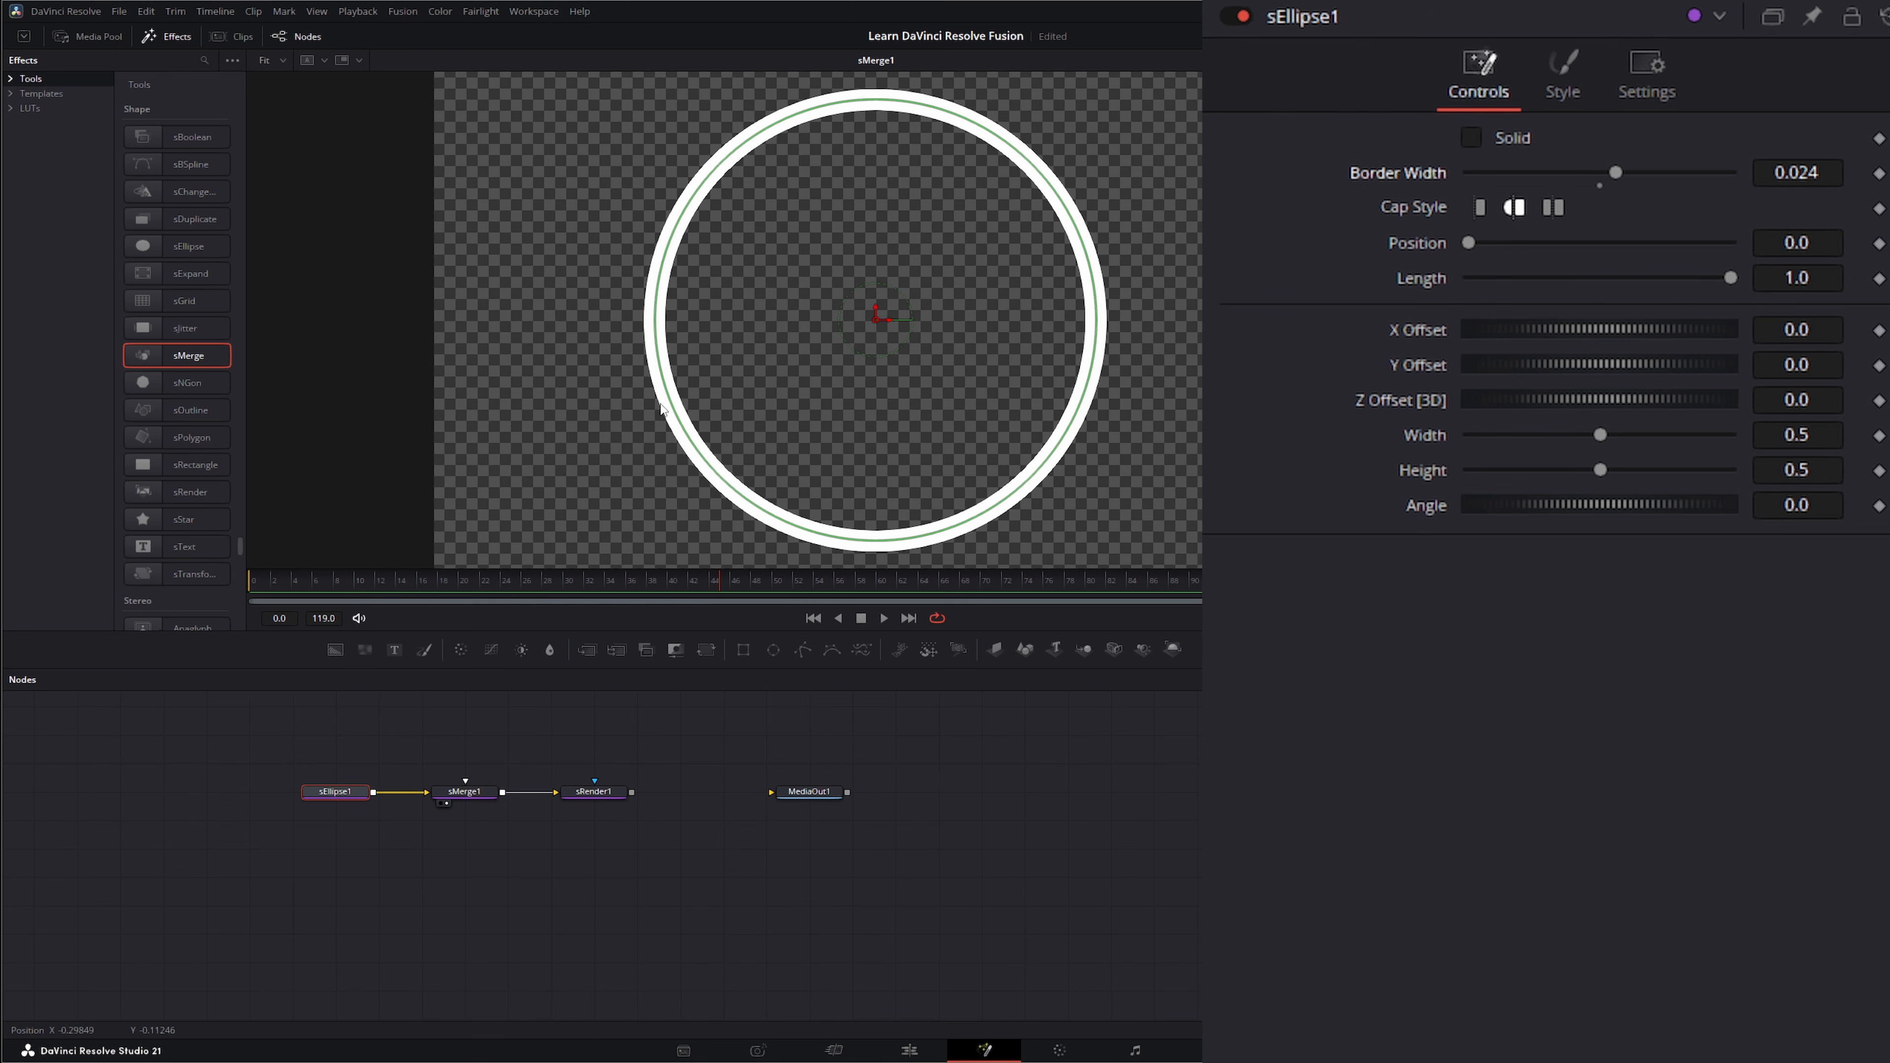
Step: Examine the sharpness of the ring's edge close up in the sMerge output and in the sRender output
{"action": "scroll", "coordinate": [656, 420], "scroll_direction": "up", "scroll_amount": 15}
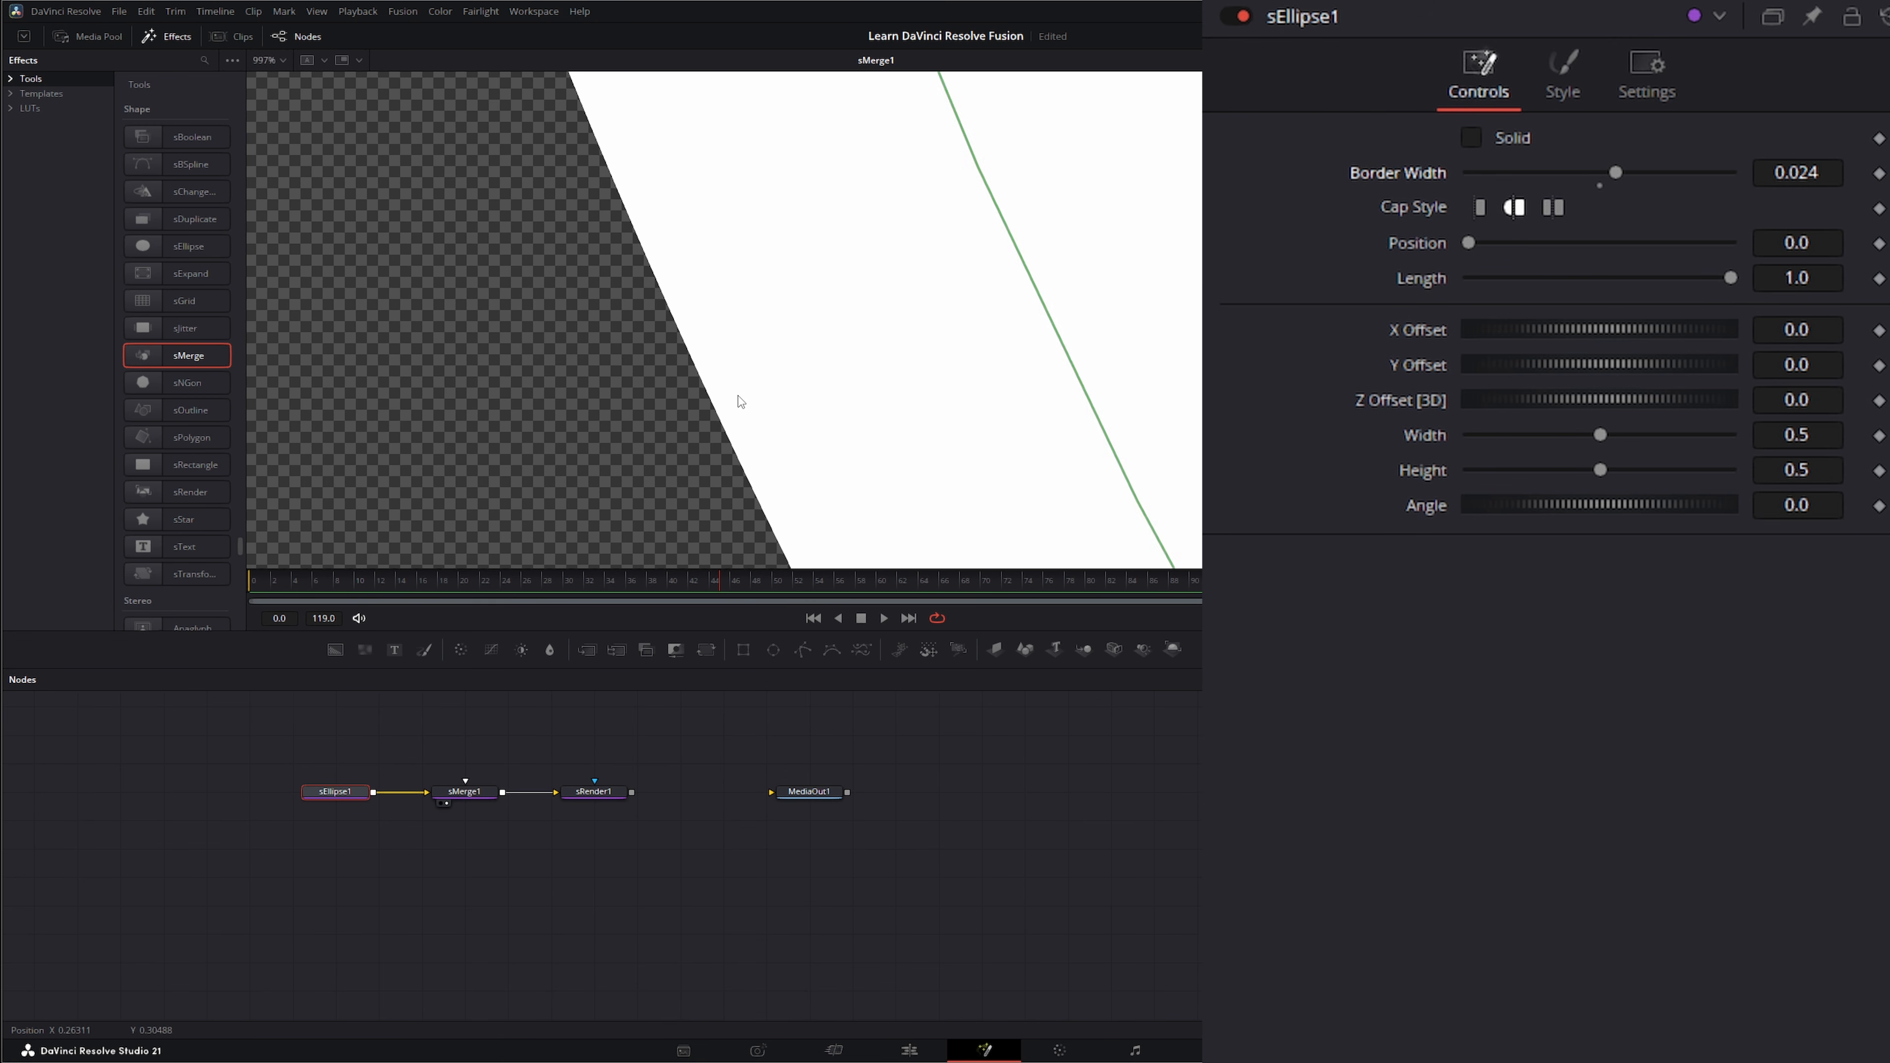
{"action": "scroll", "coordinate": [696, 426], "scroll_direction": "up", "scroll_amount": 5}
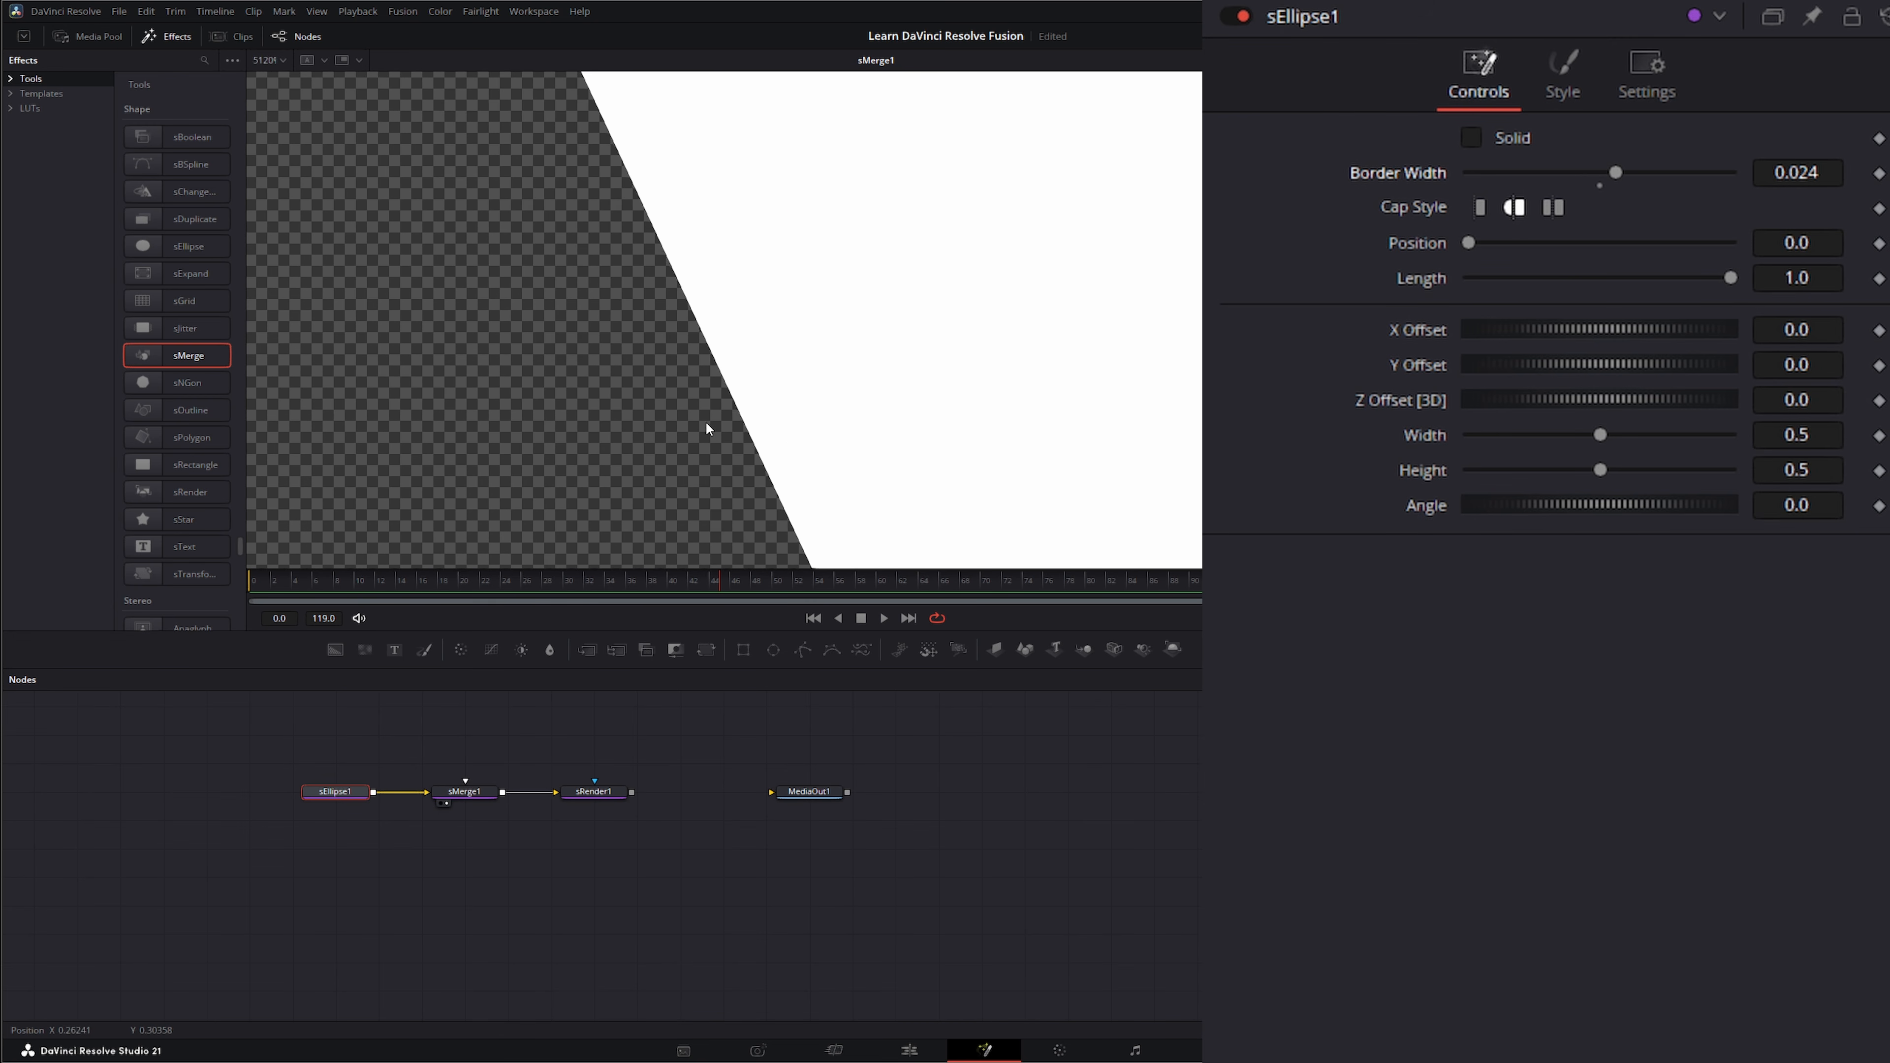
{"action": "scroll", "coordinate": [758, 395], "scroll_direction": "down", "scroll_amount": 8}
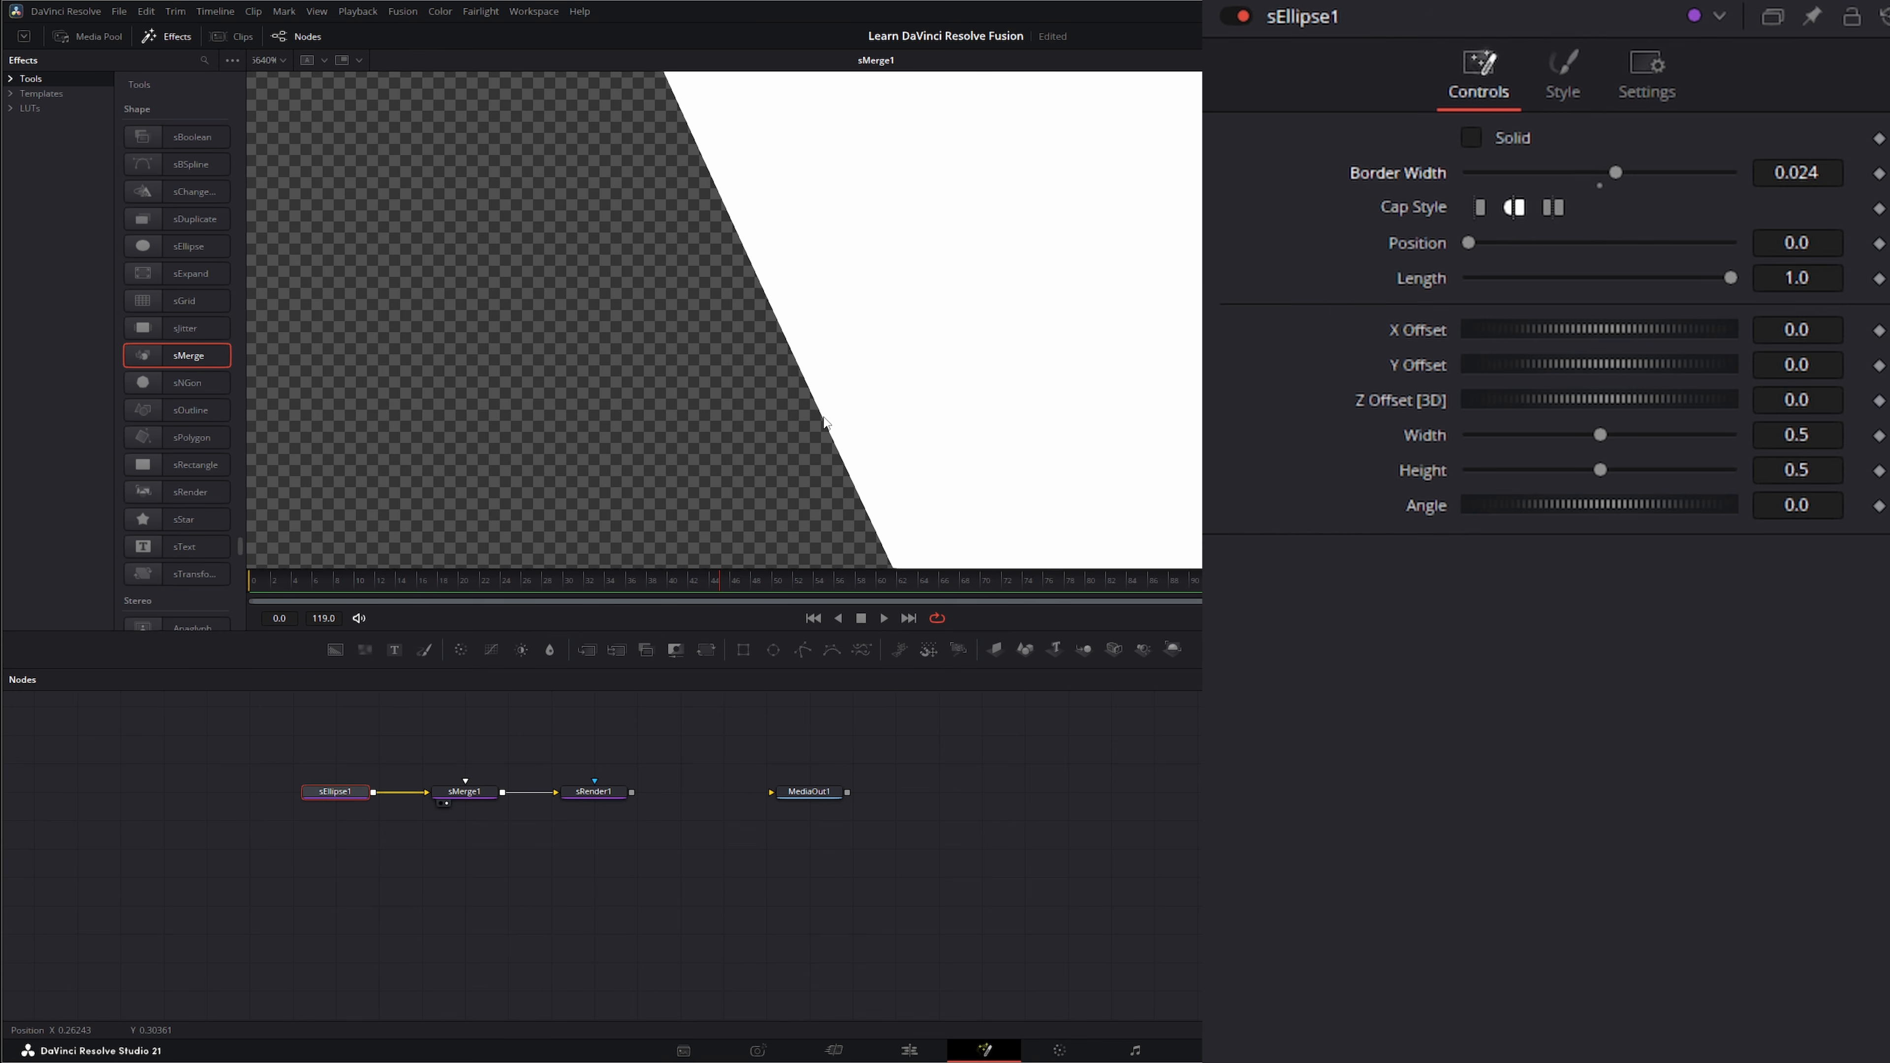
{"action": "scroll", "coordinate": [824, 422], "scroll_direction": "down", "scroll_amount": 2}
{"action": "scroll", "coordinate": [825, 423], "scroll_direction": "up", "scroll_amount": 12}
{"action": "scroll", "coordinate": [824, 422], "scroll_direction": "down", "scroll_amount": 3}
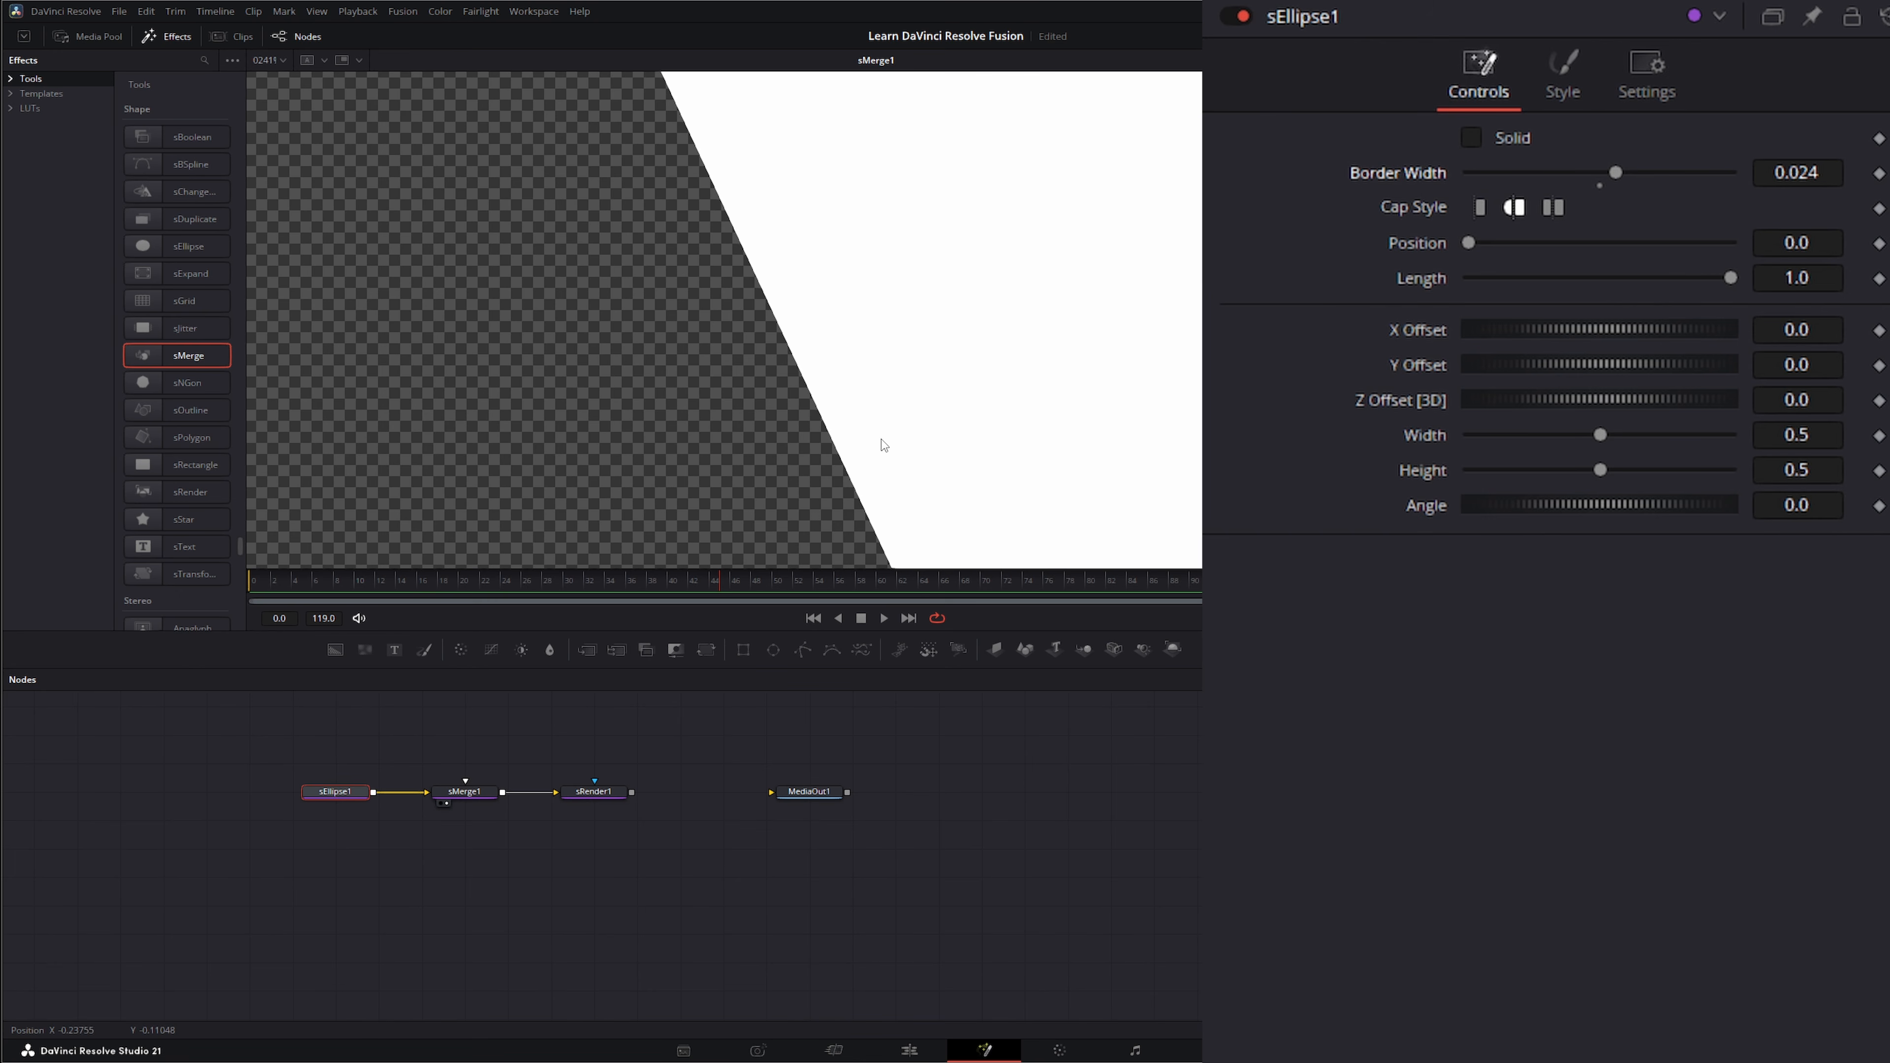
{"action": "left_click", "coordinate": [600, 792]}
{"action": "key", "text": "1"}
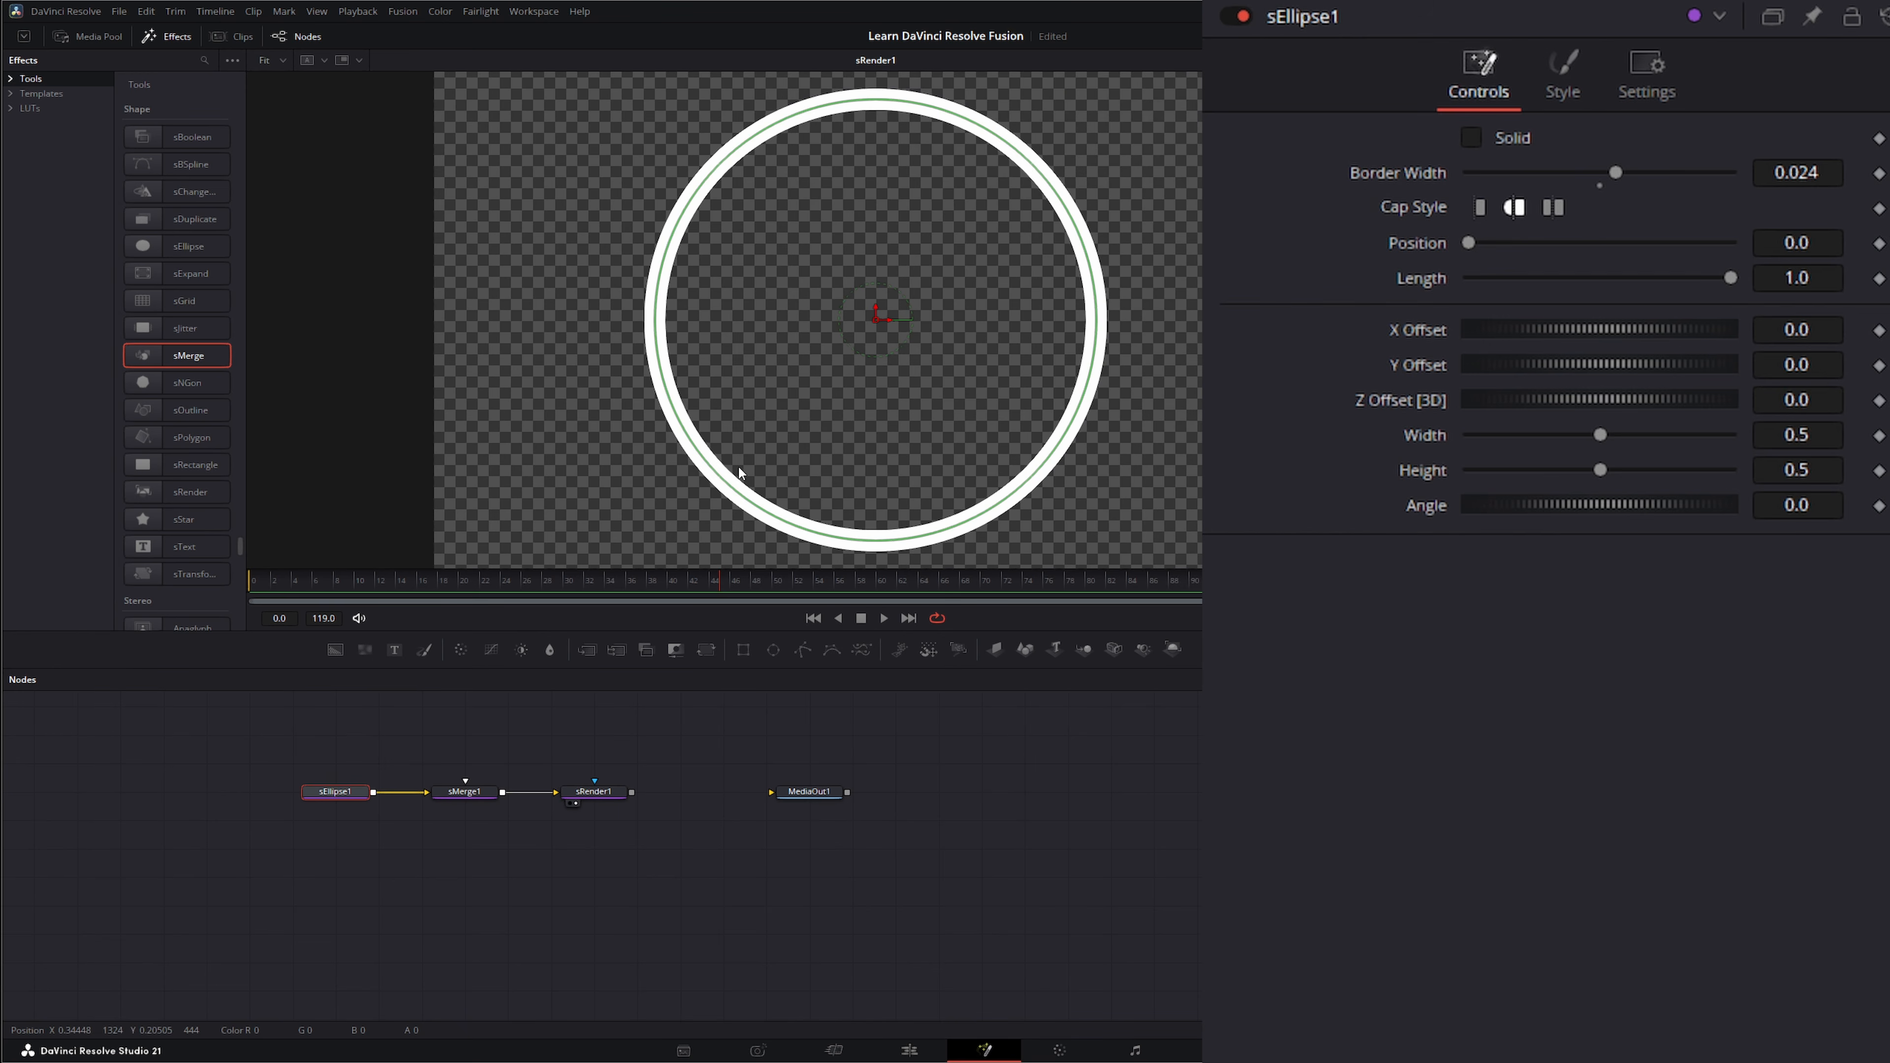
{"action": "scroll", "coordinate": [700, 490], "scroll_direction": "up", "scroll_amount": 10}
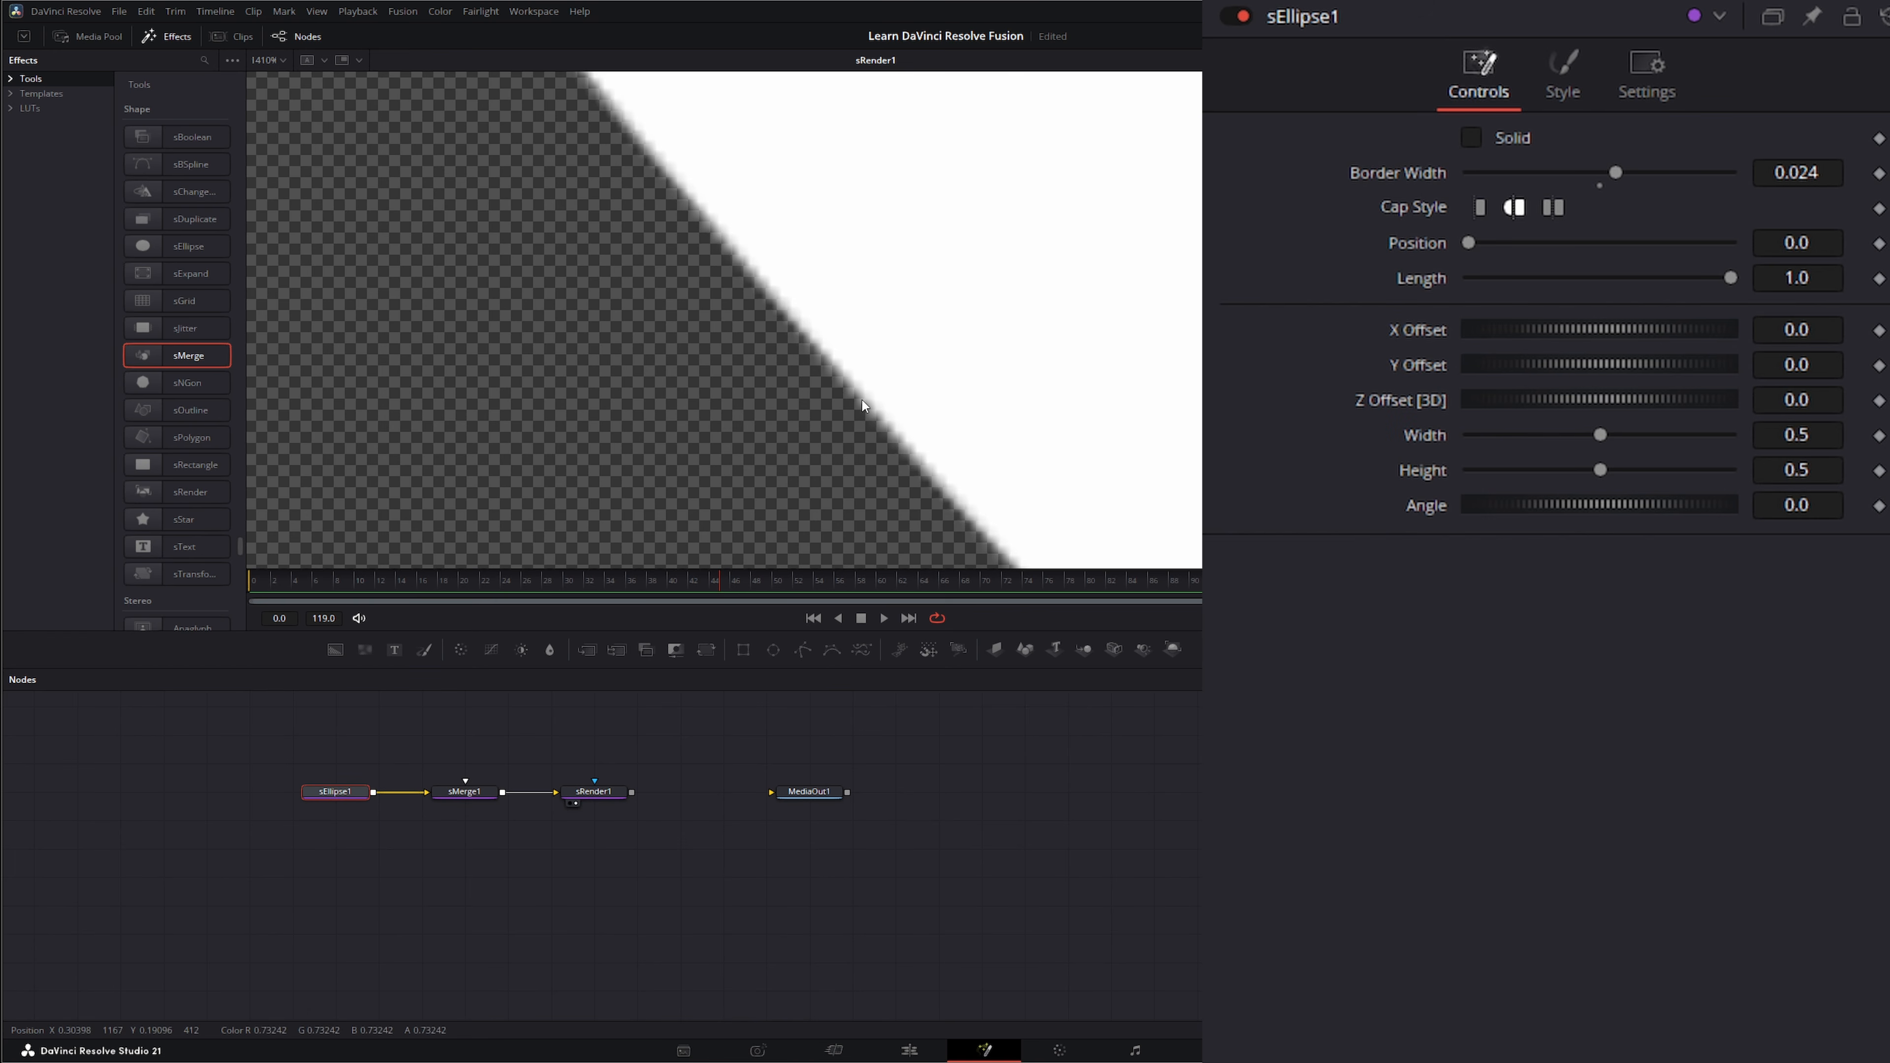
Step: Show sEllipse in the viewer and shorten the ring's Length to 0.845
{"action": "key", "text": "1"}
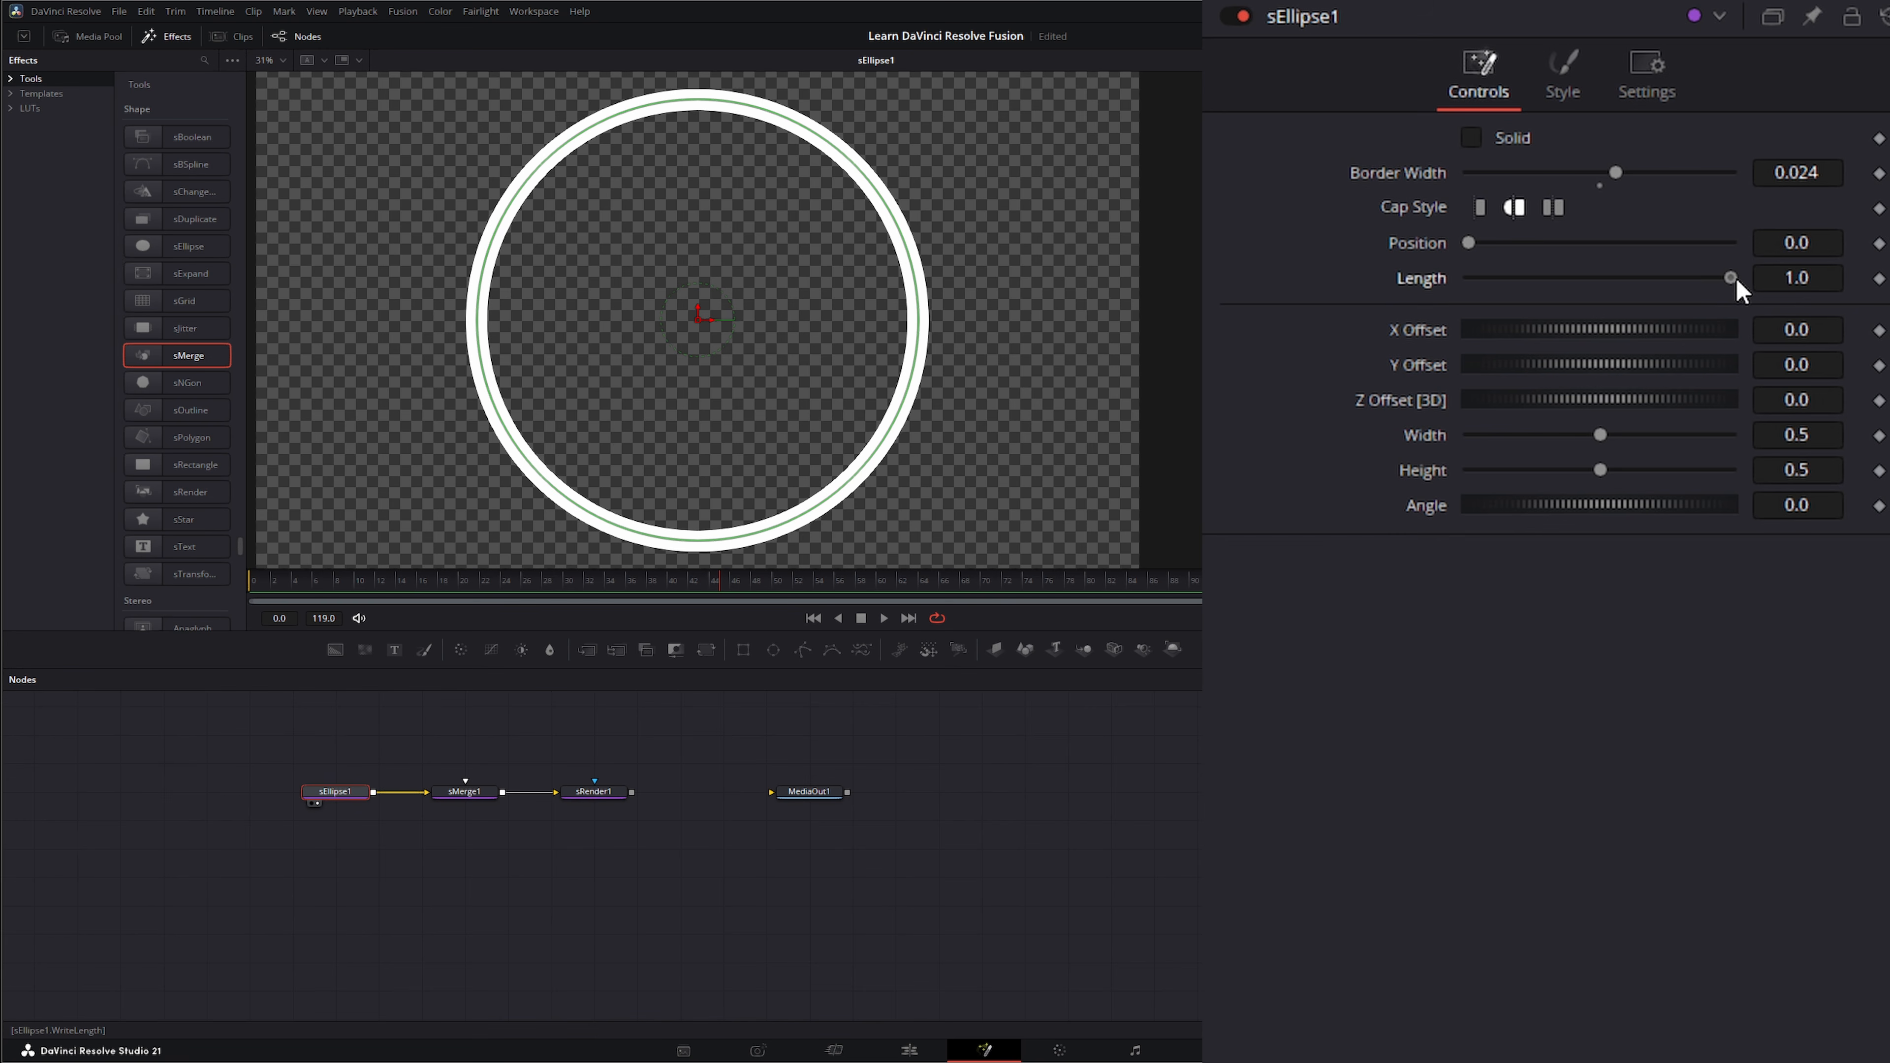
{"action": "left_click_drag", "start_coordinate": [1732, 279], "coordinate": [1721, 279]}
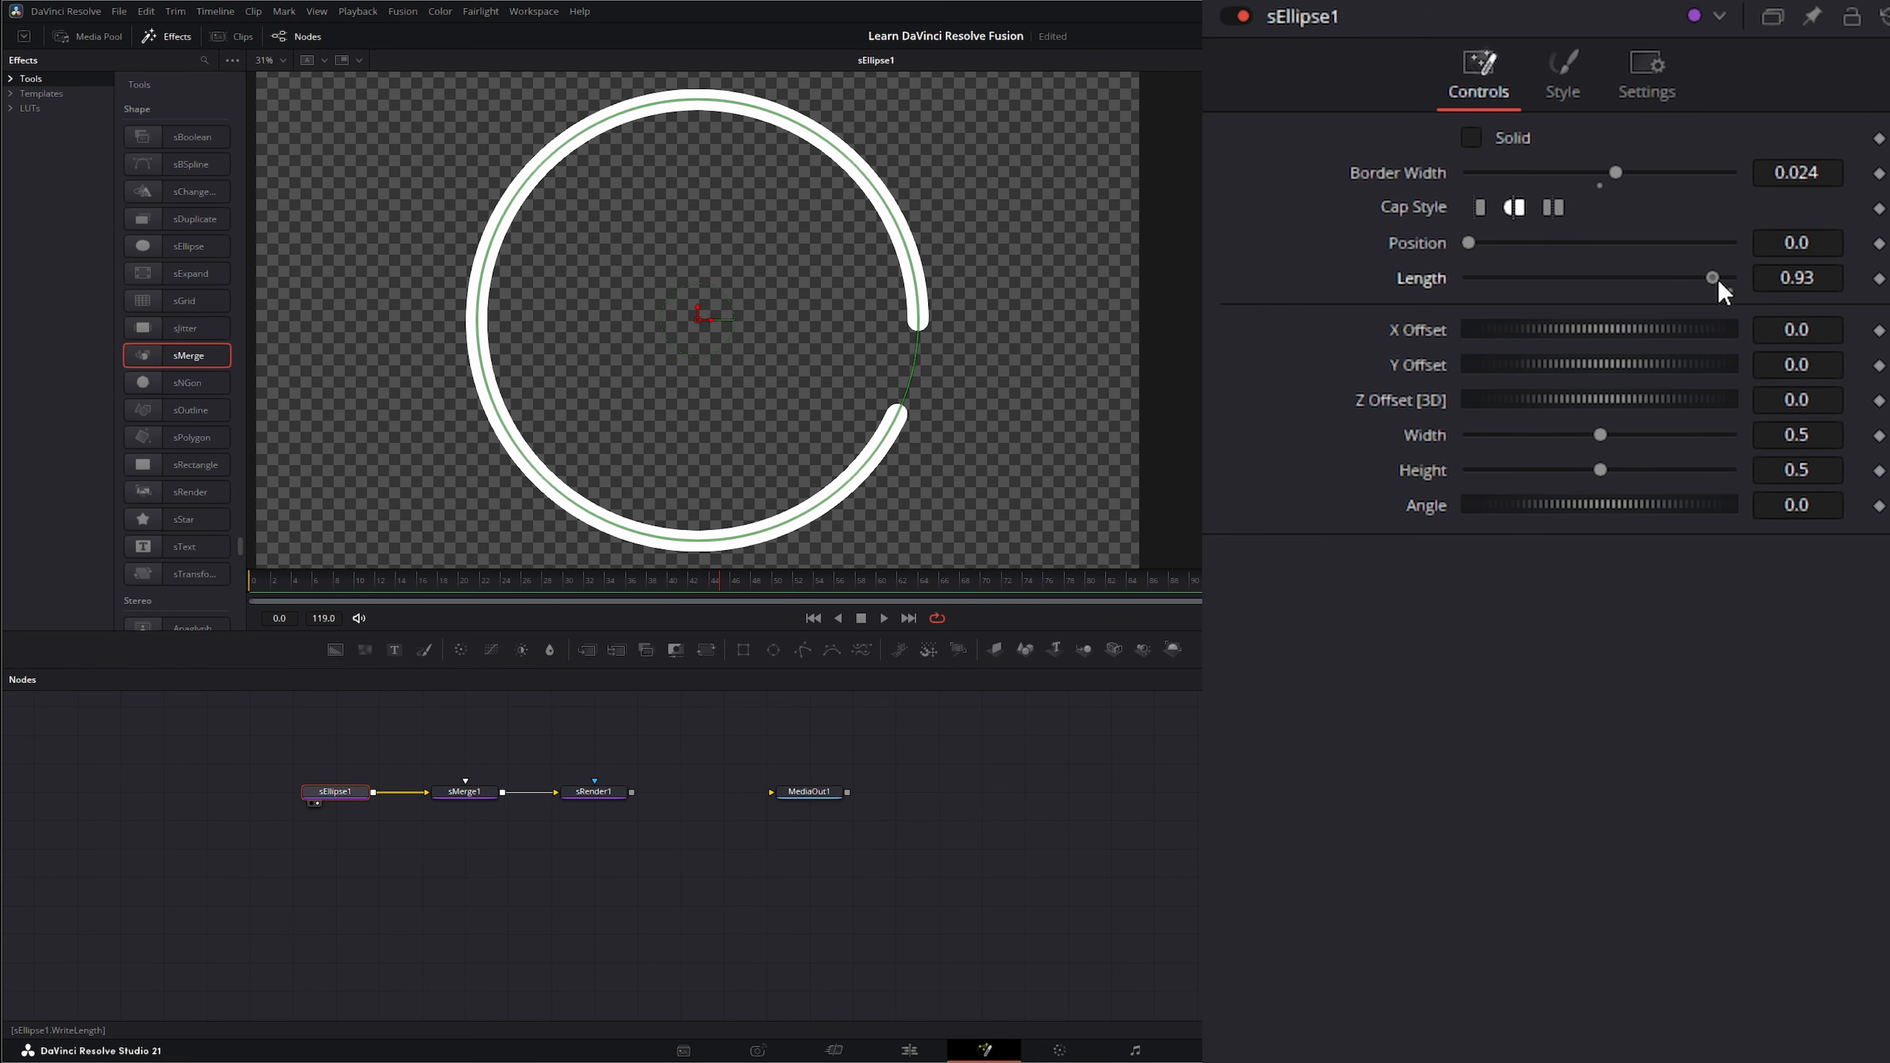
{"action": "left_click_drag", "start_coordinate": [1717, 279], "coordinate": [1695, 279]}
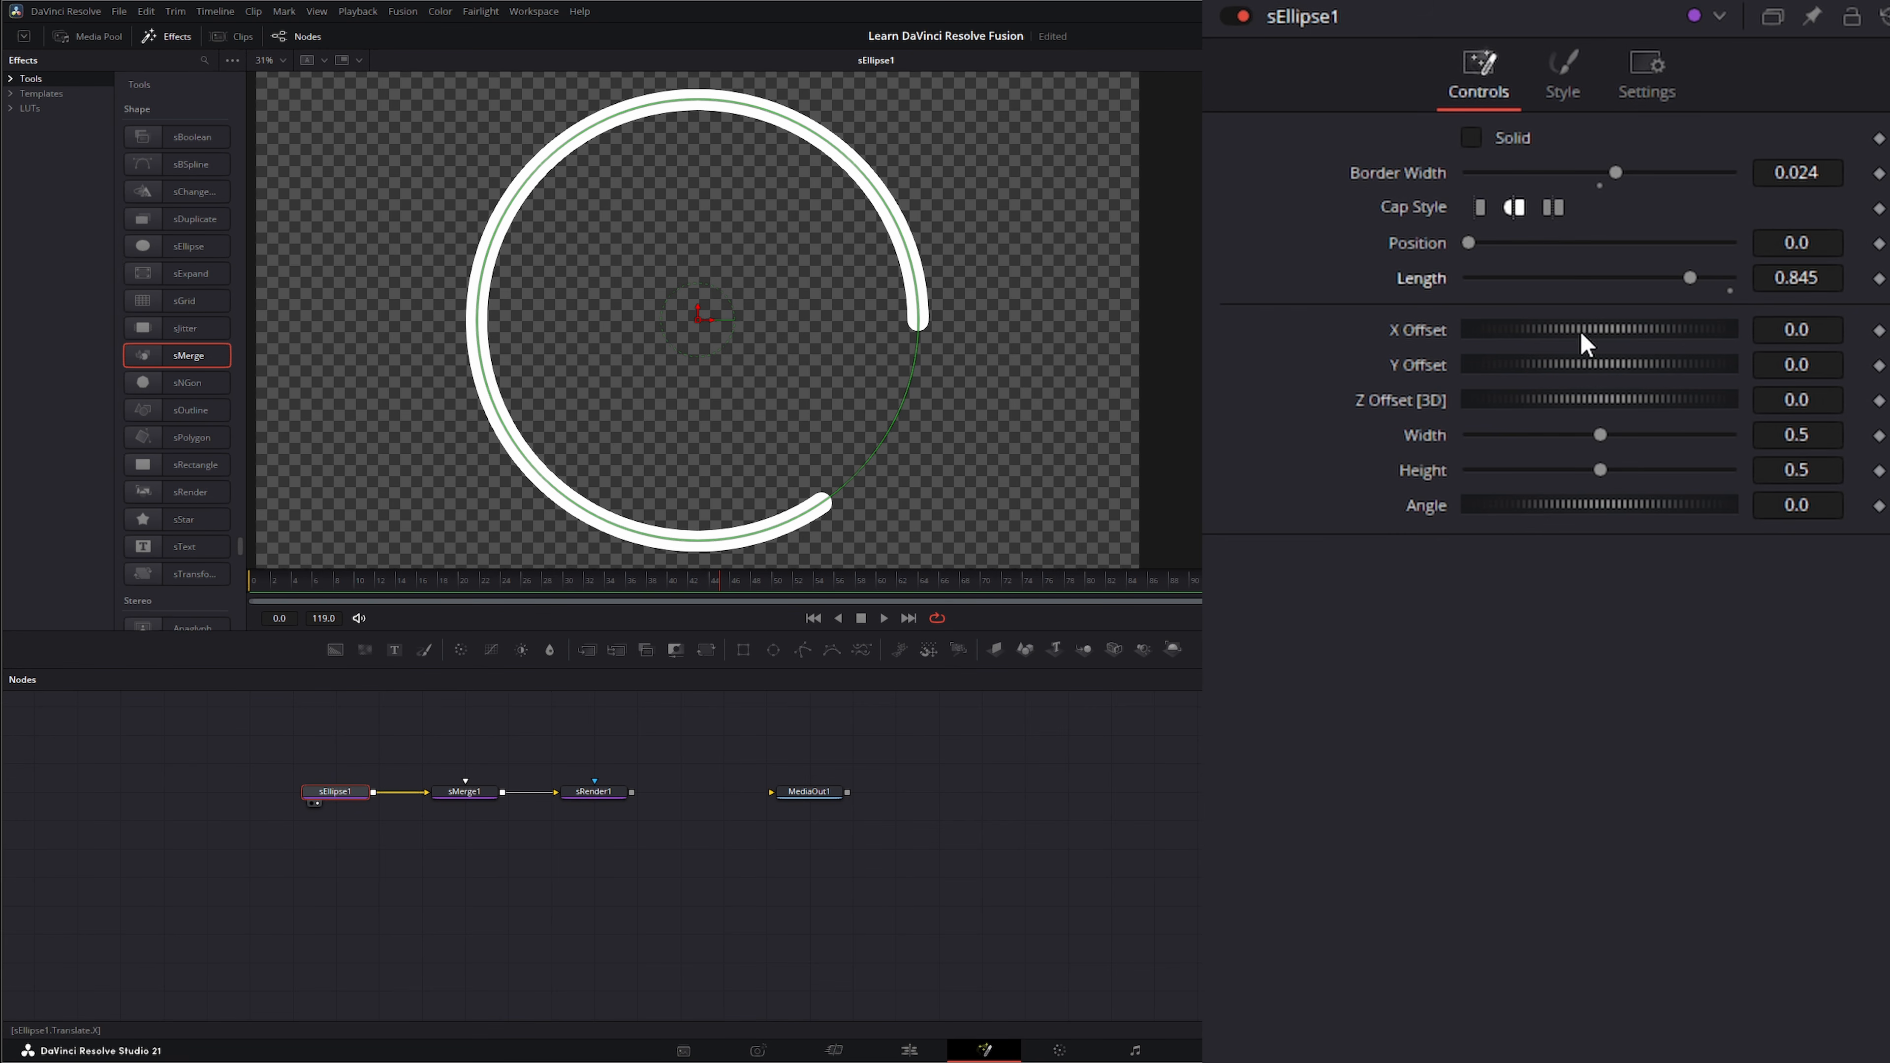
Step: Keyframe the sEllipse Position from 0.0 at the first frame to 1.0 at the last frame
{"action": "mouse_move", "coordinate": [1469, 247]}
{"action": "left_mouse_down"}
{"action": "mouse_move", "coordinate": [1580, 247]}
{"action": "mouse_move", "coordinate": [1461, 265]}
{"action": "left_mouse_up"}
{"action": "left_click", "coordinate": [1879, 244]}
{"action": "left_click_drag", "start_coordinate": [1468, 244], "coordinate": [1856, 262]}
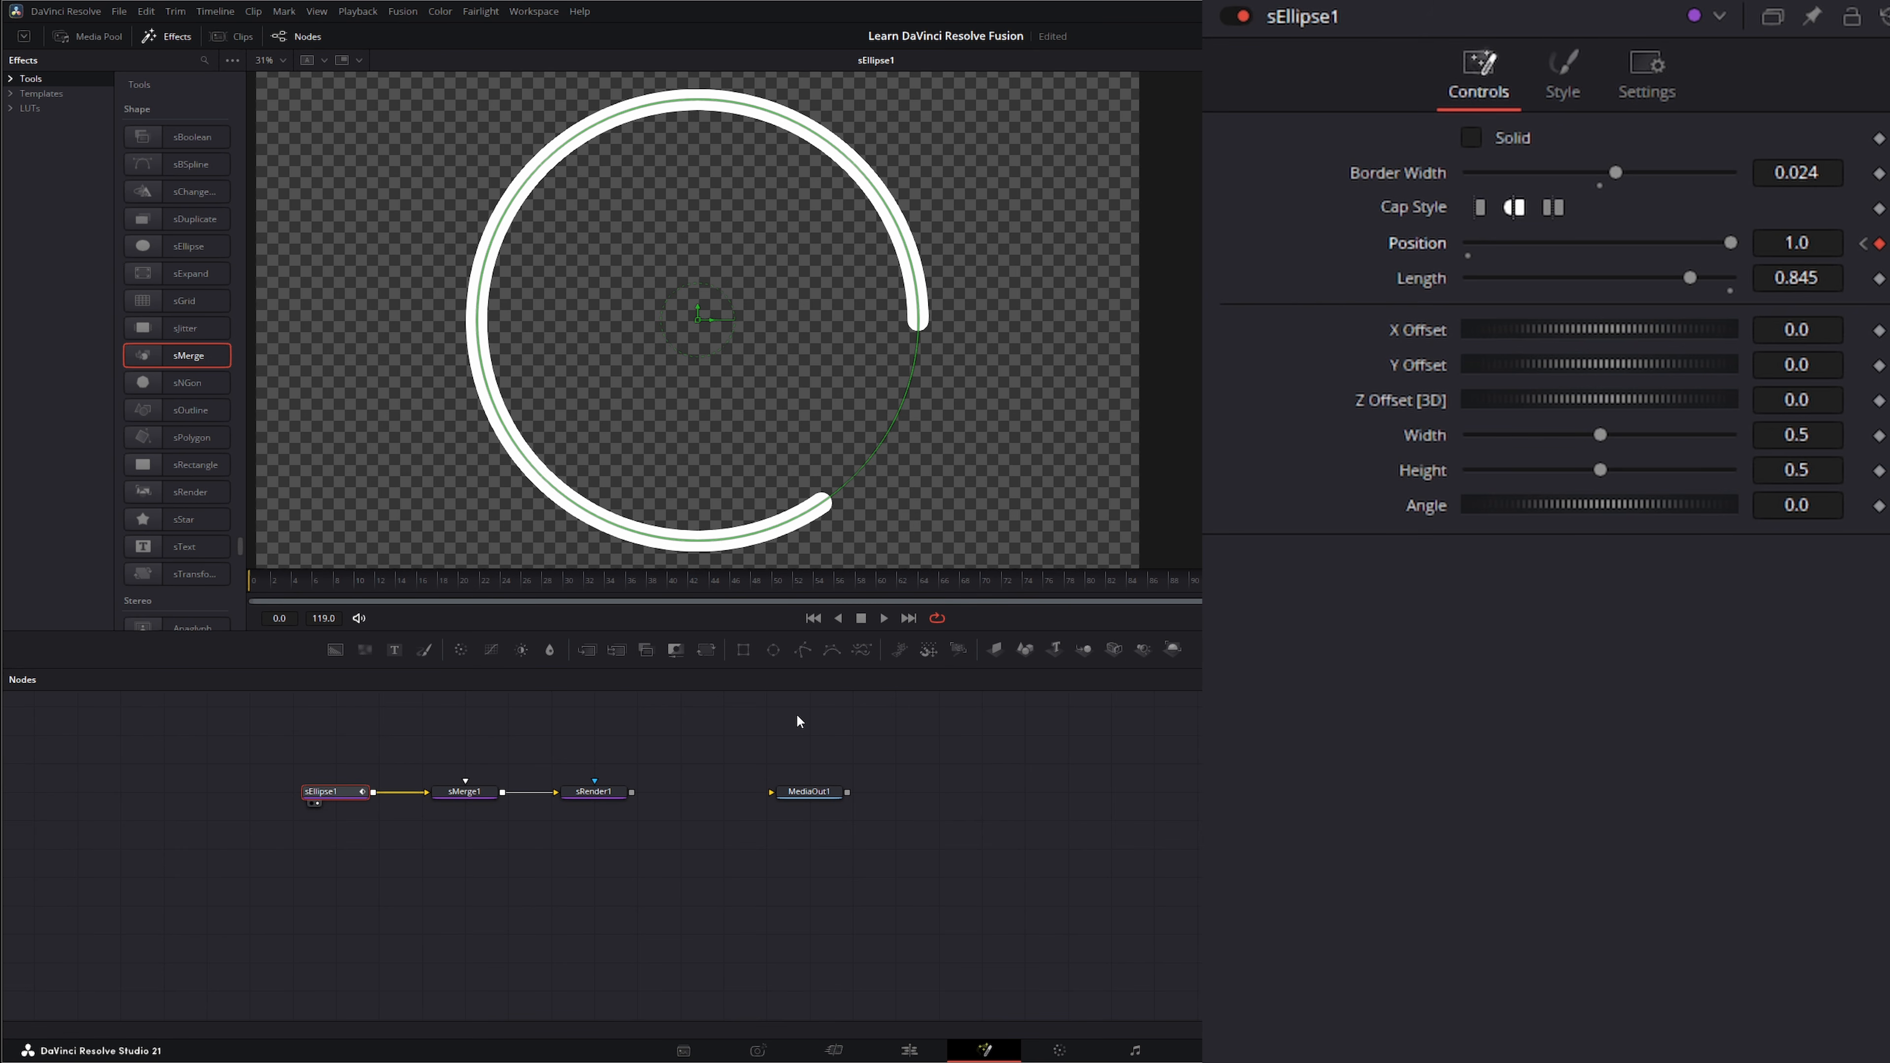
Step: Play back the ring's rotating Position animation and stop playback
{"action": "left_click", "coordinate": [885, 617]}
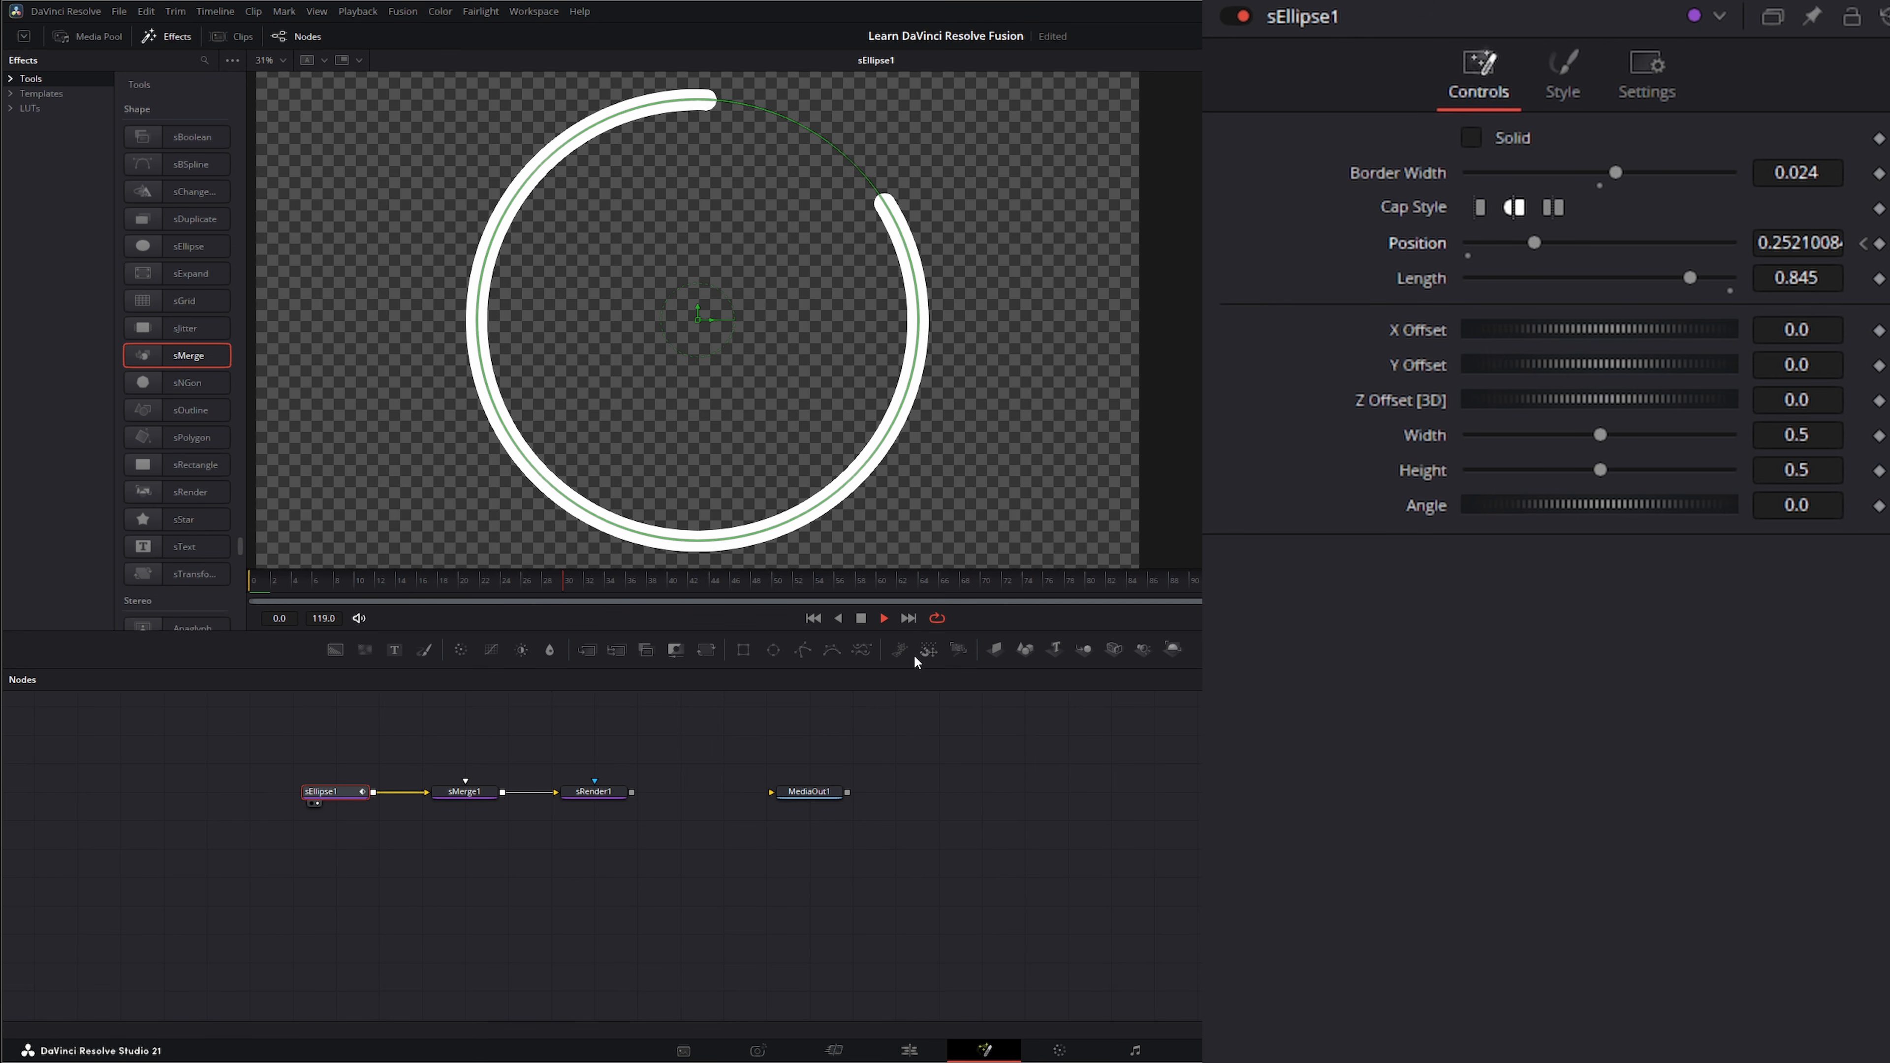
{"action": "left_click", "coordinate": [890, 747]}
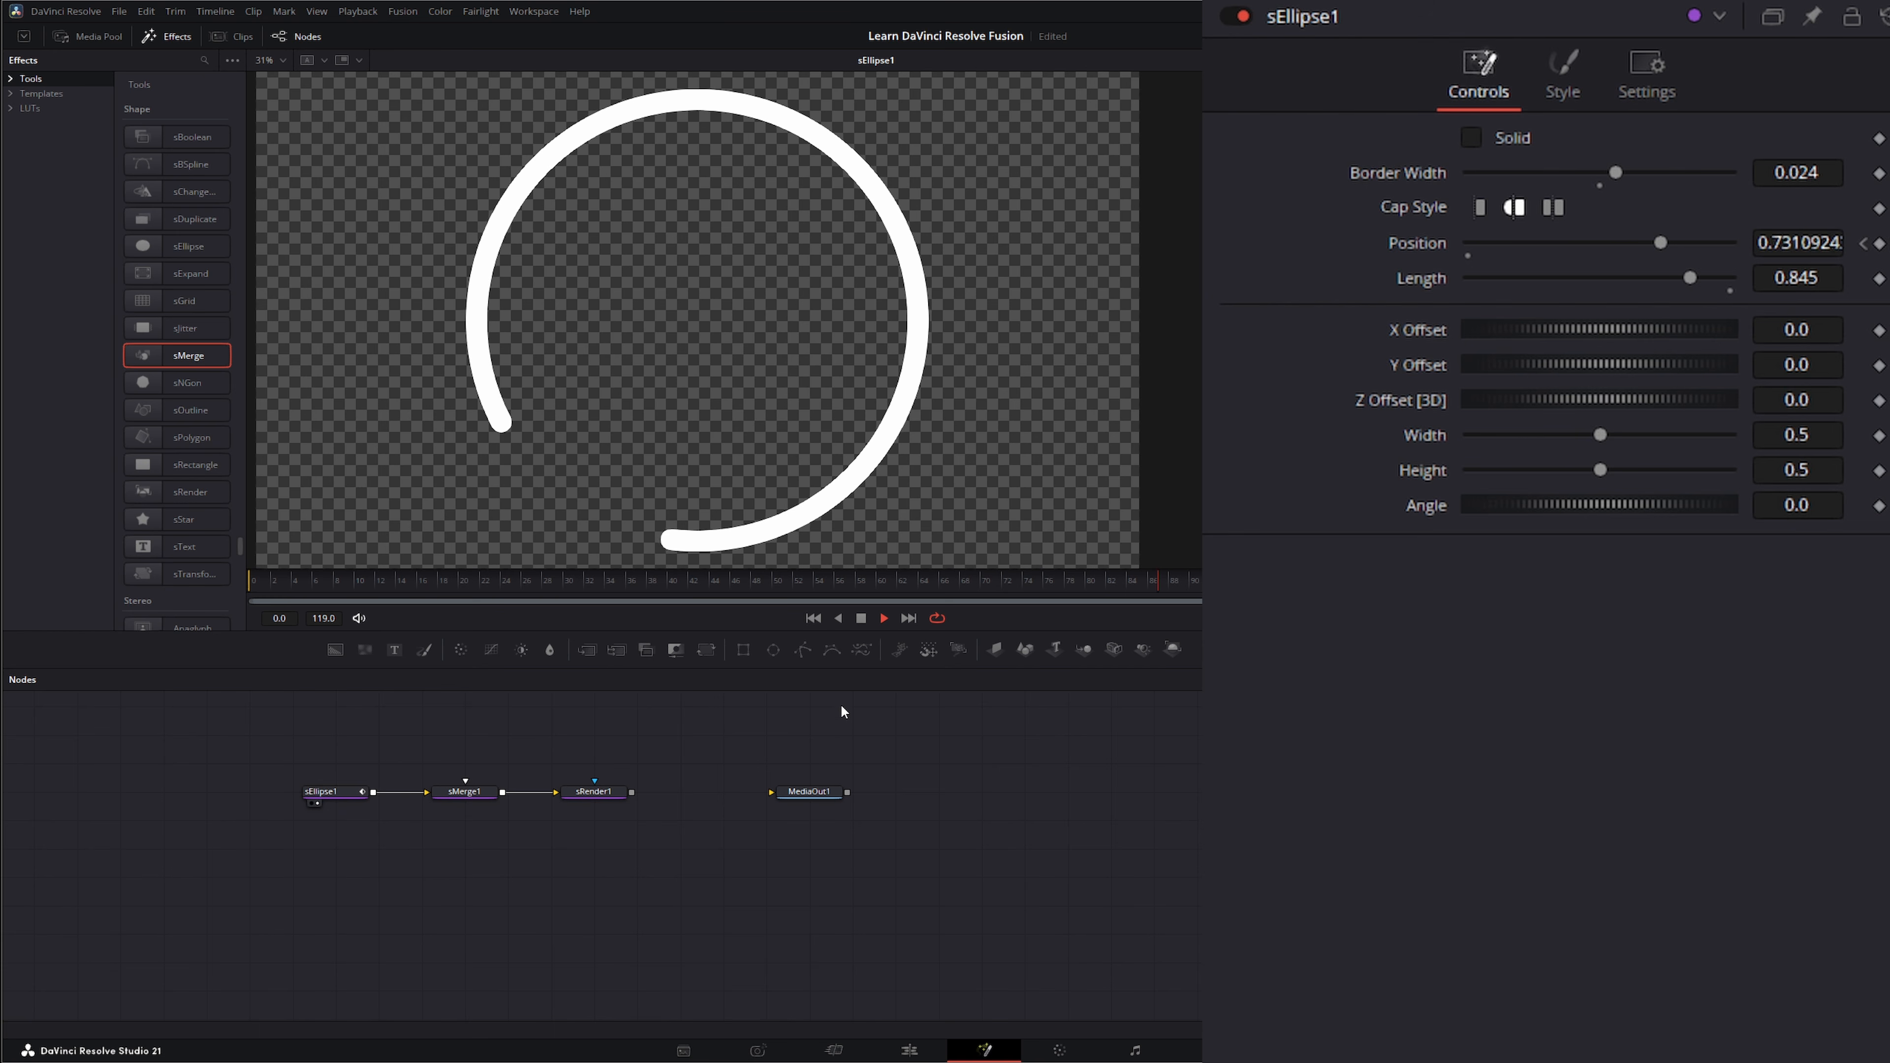
{"action": "left_click", "coordinate": [864, 618]}
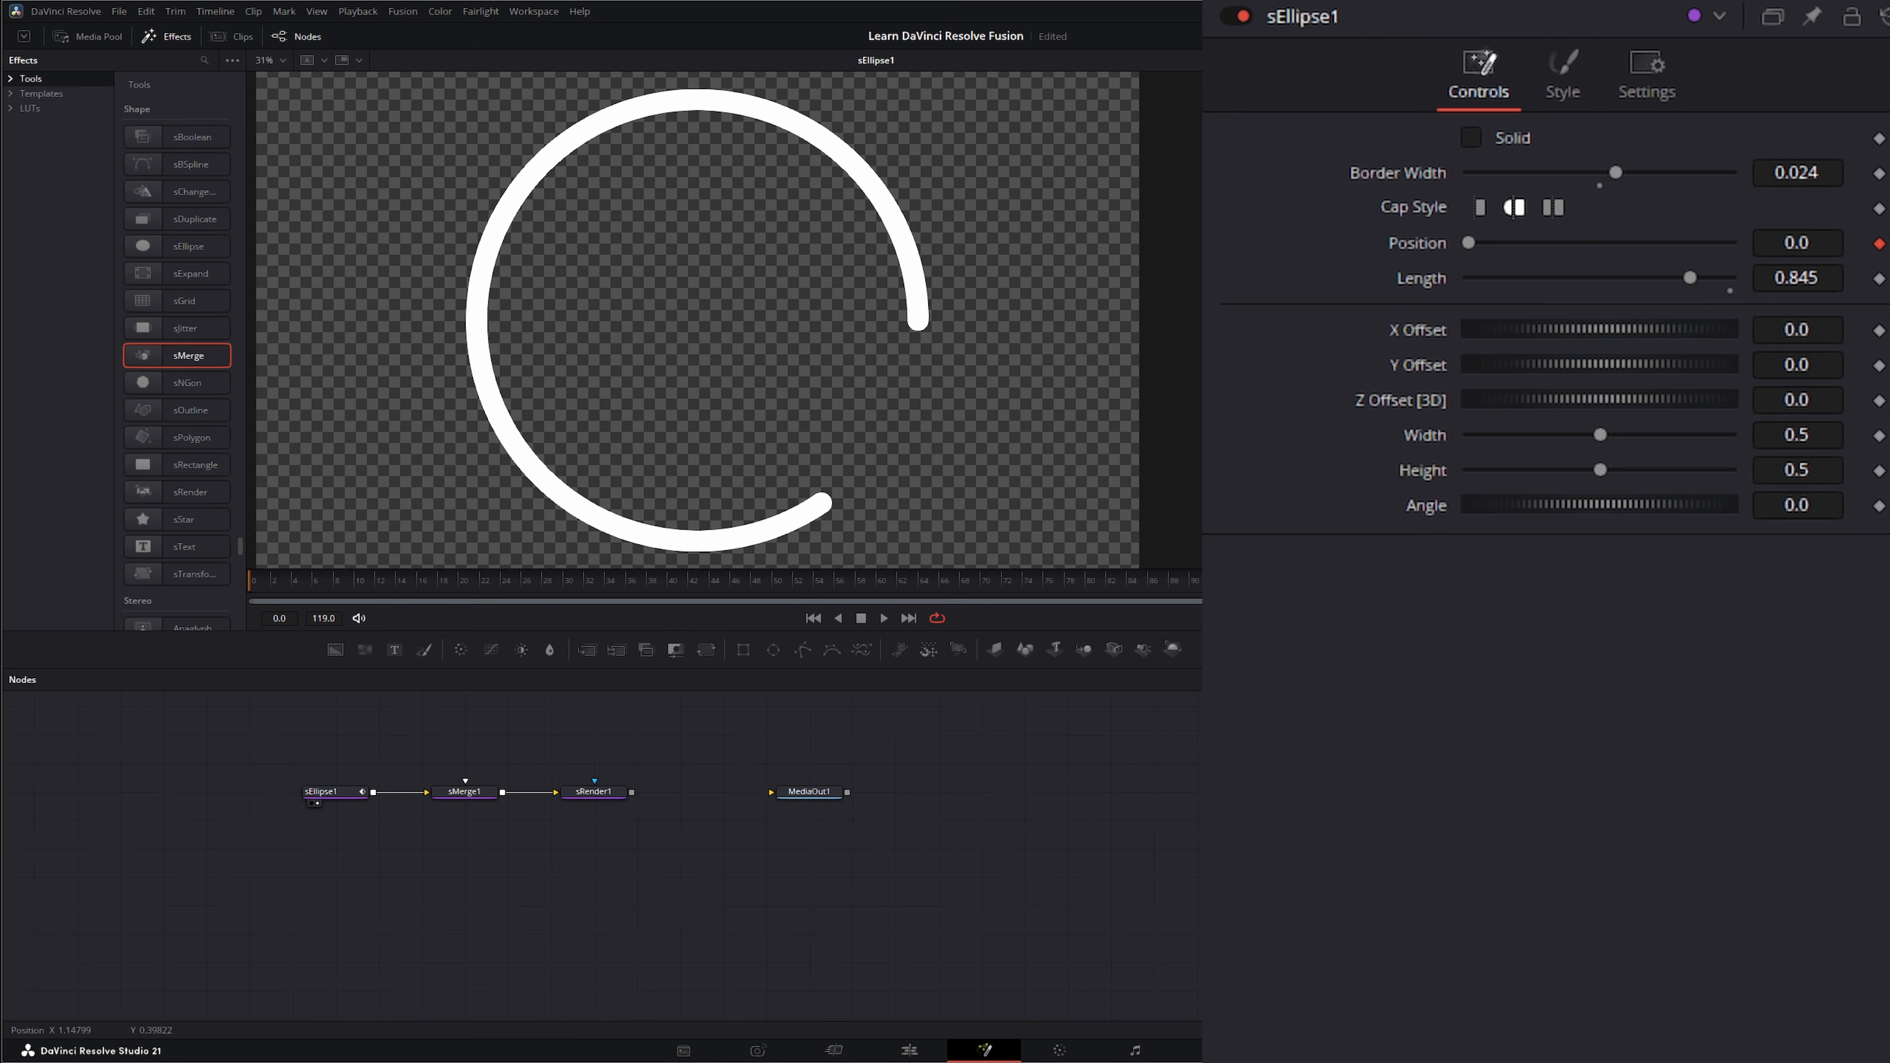
Step: Set the sEllipse ring's color to light green #aaff7f and play back its animation
{"action": "left_click", "coordinate": [1574, 65]}
{"action": "left_click", "coordinate": [1573, 141]}
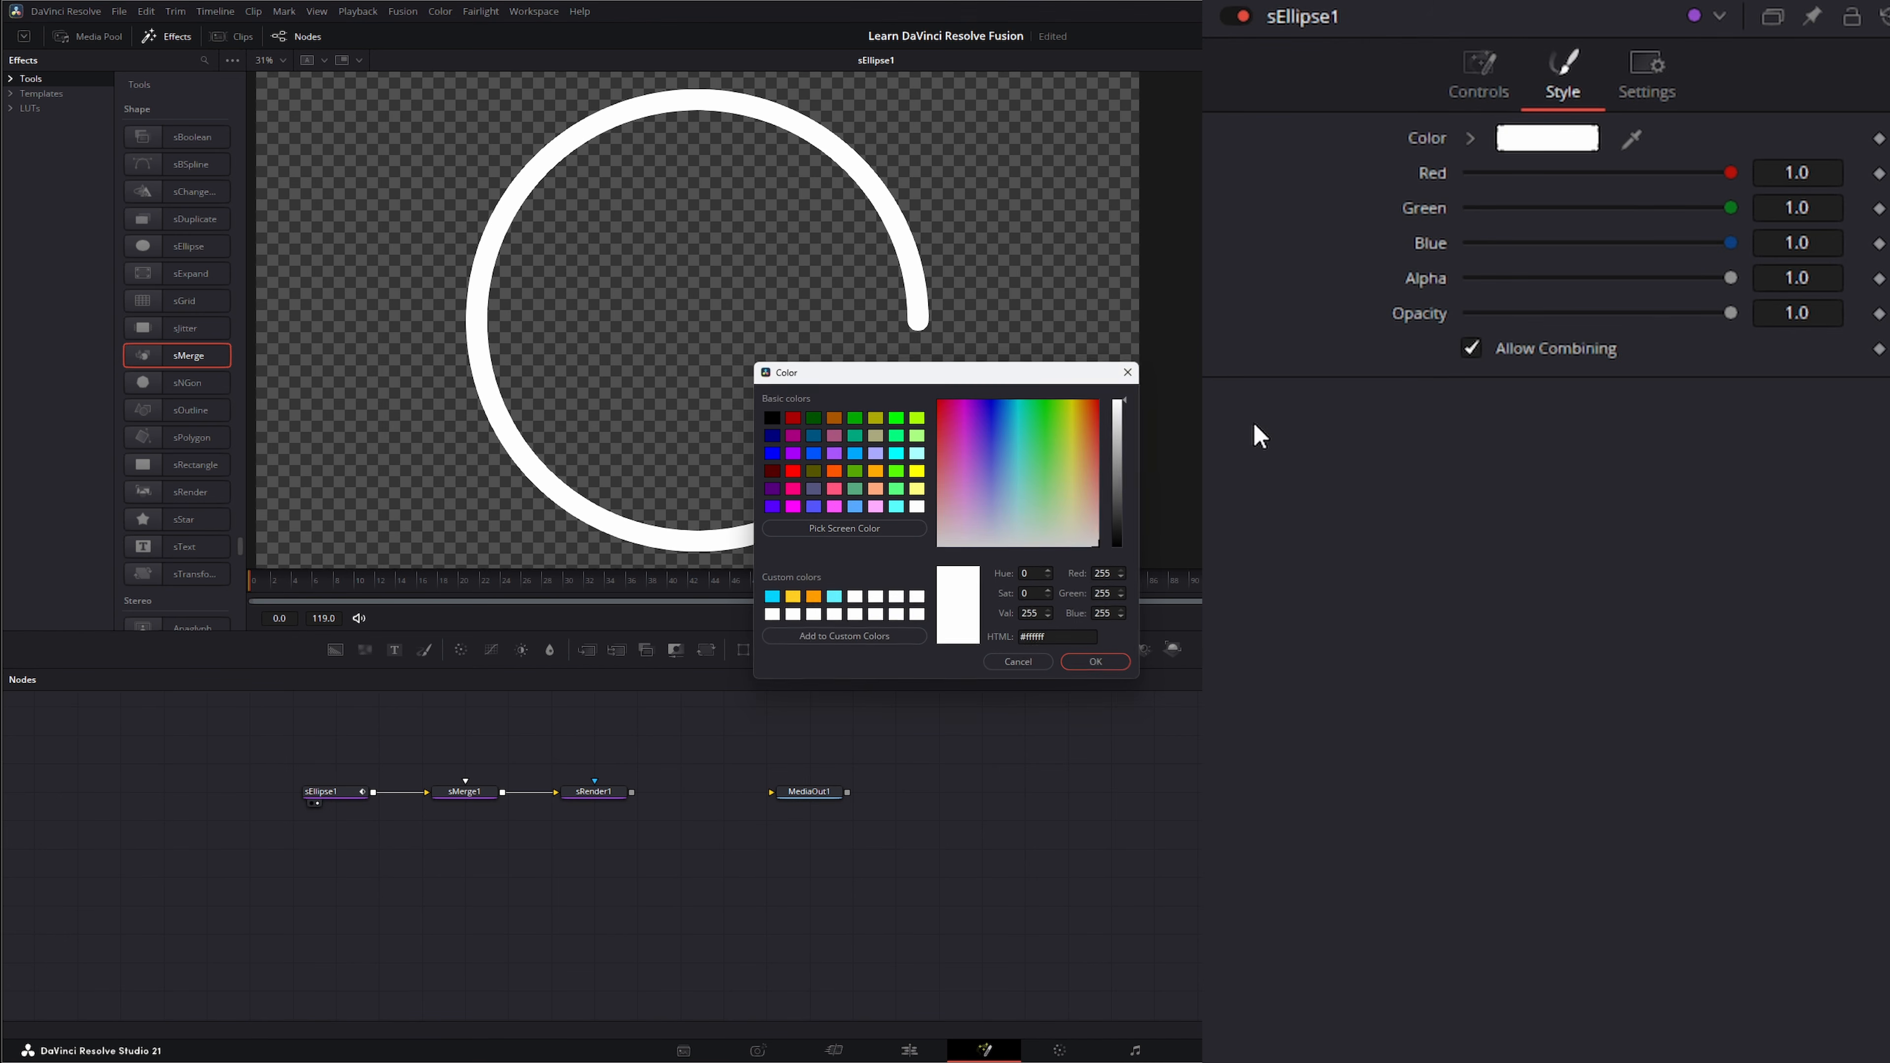
{"action": "left_click", "coordinate": [859, 440]}
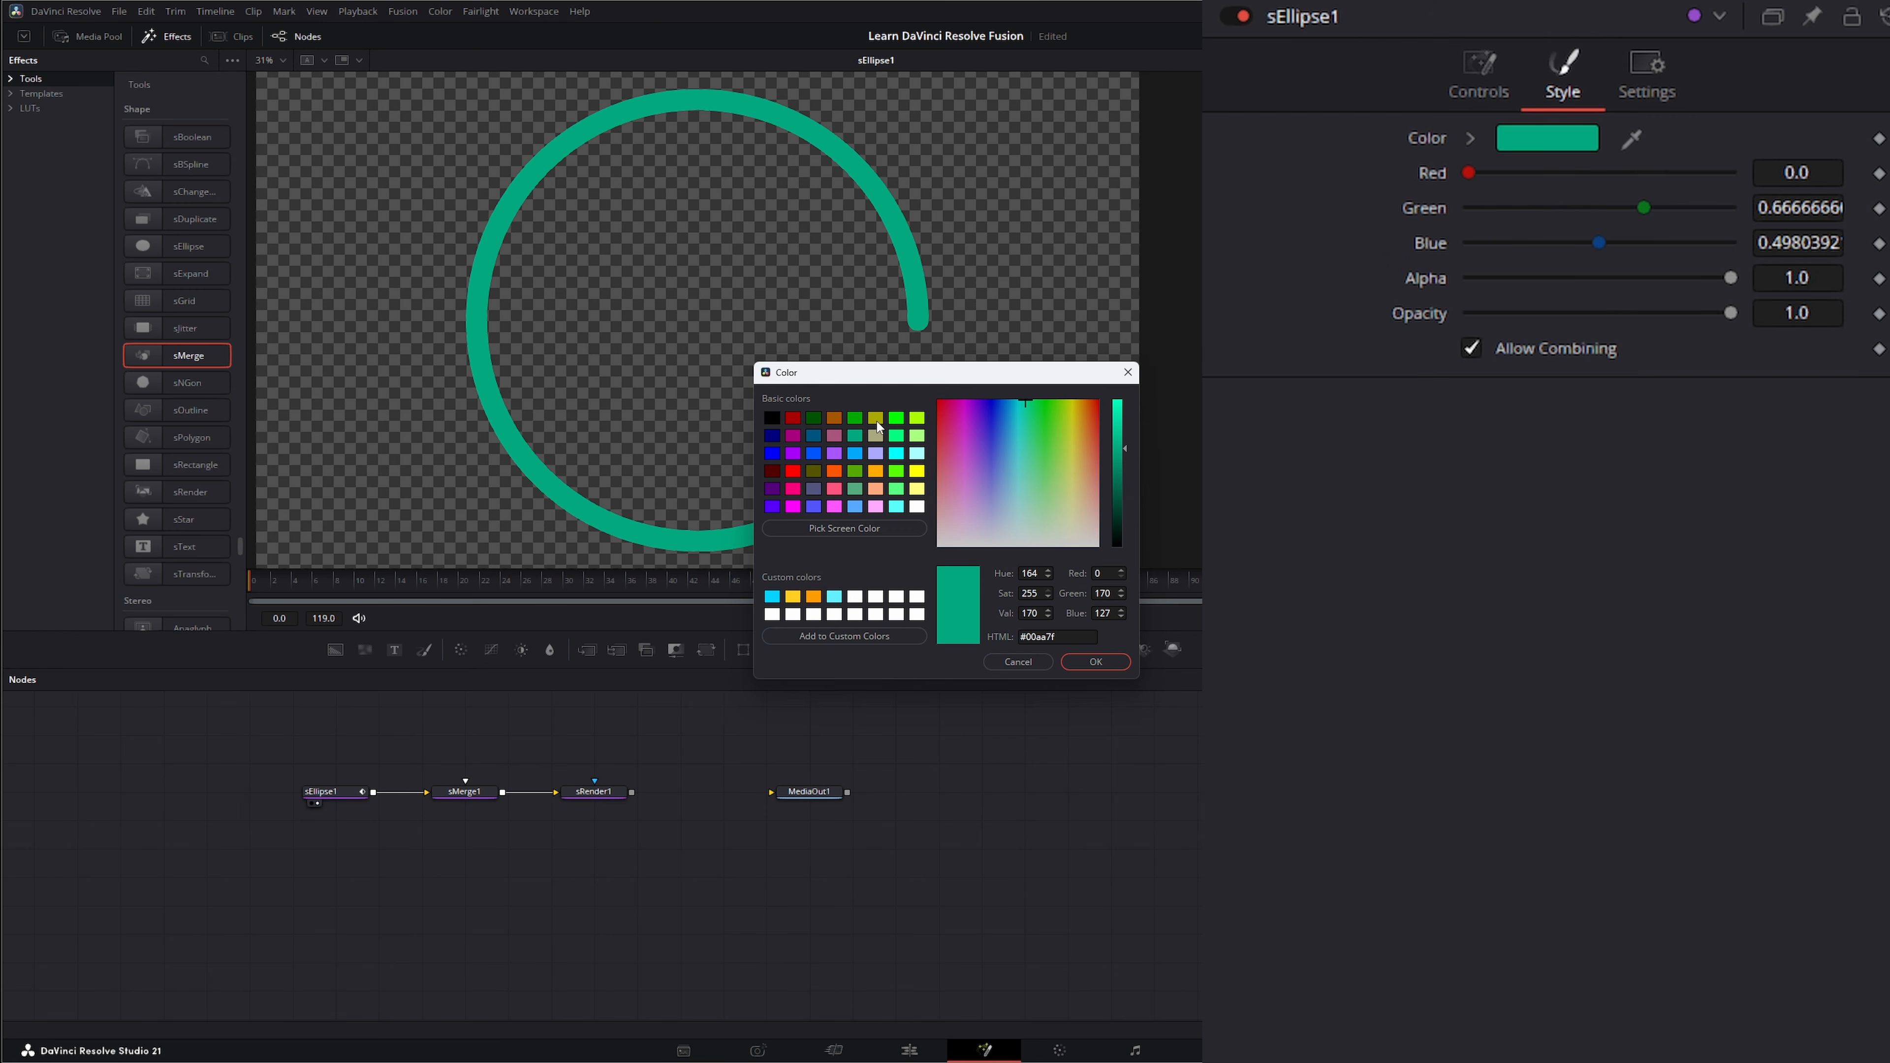
{"action": "left_click", "coordinate": [876, 420]}
{"action": "left_click", "coordinate": [875, 439]}
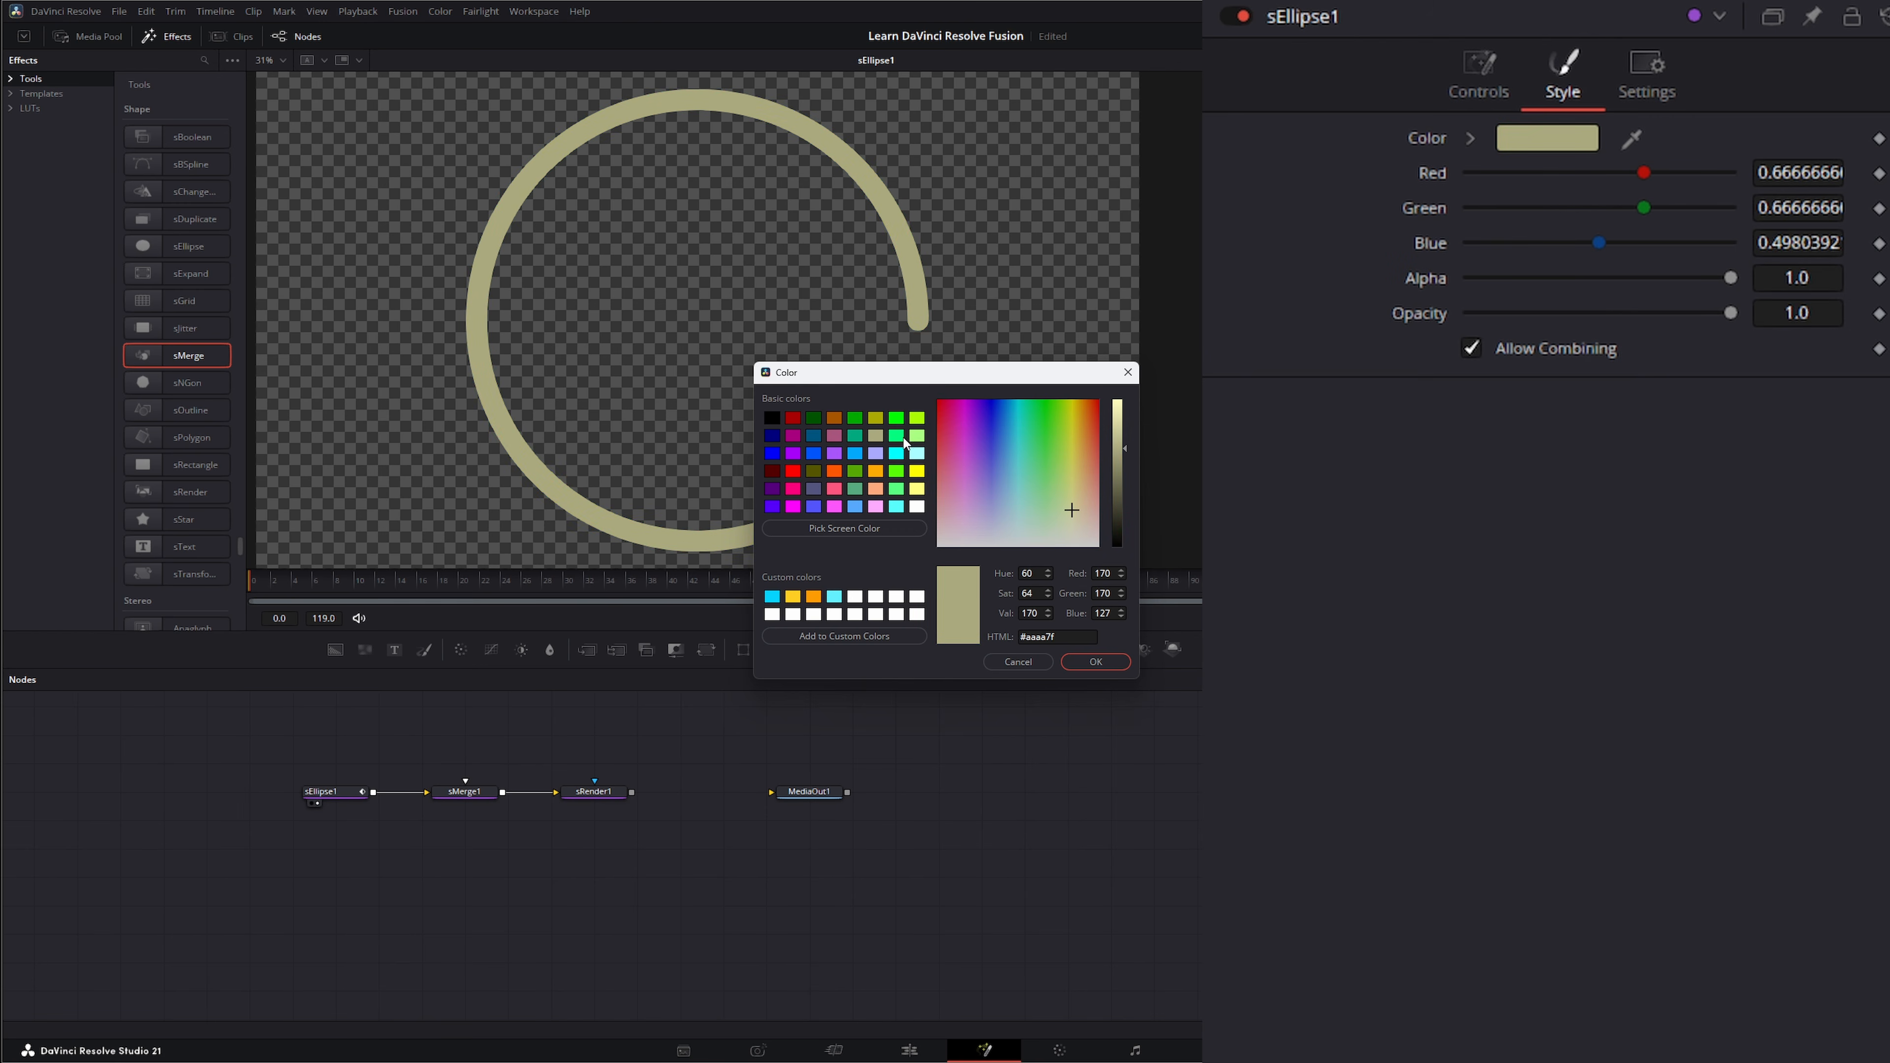
{"action": "left_click", "coordinate": [900, 437]}
{"action": "left_click", "coordinate": [918, 438]}
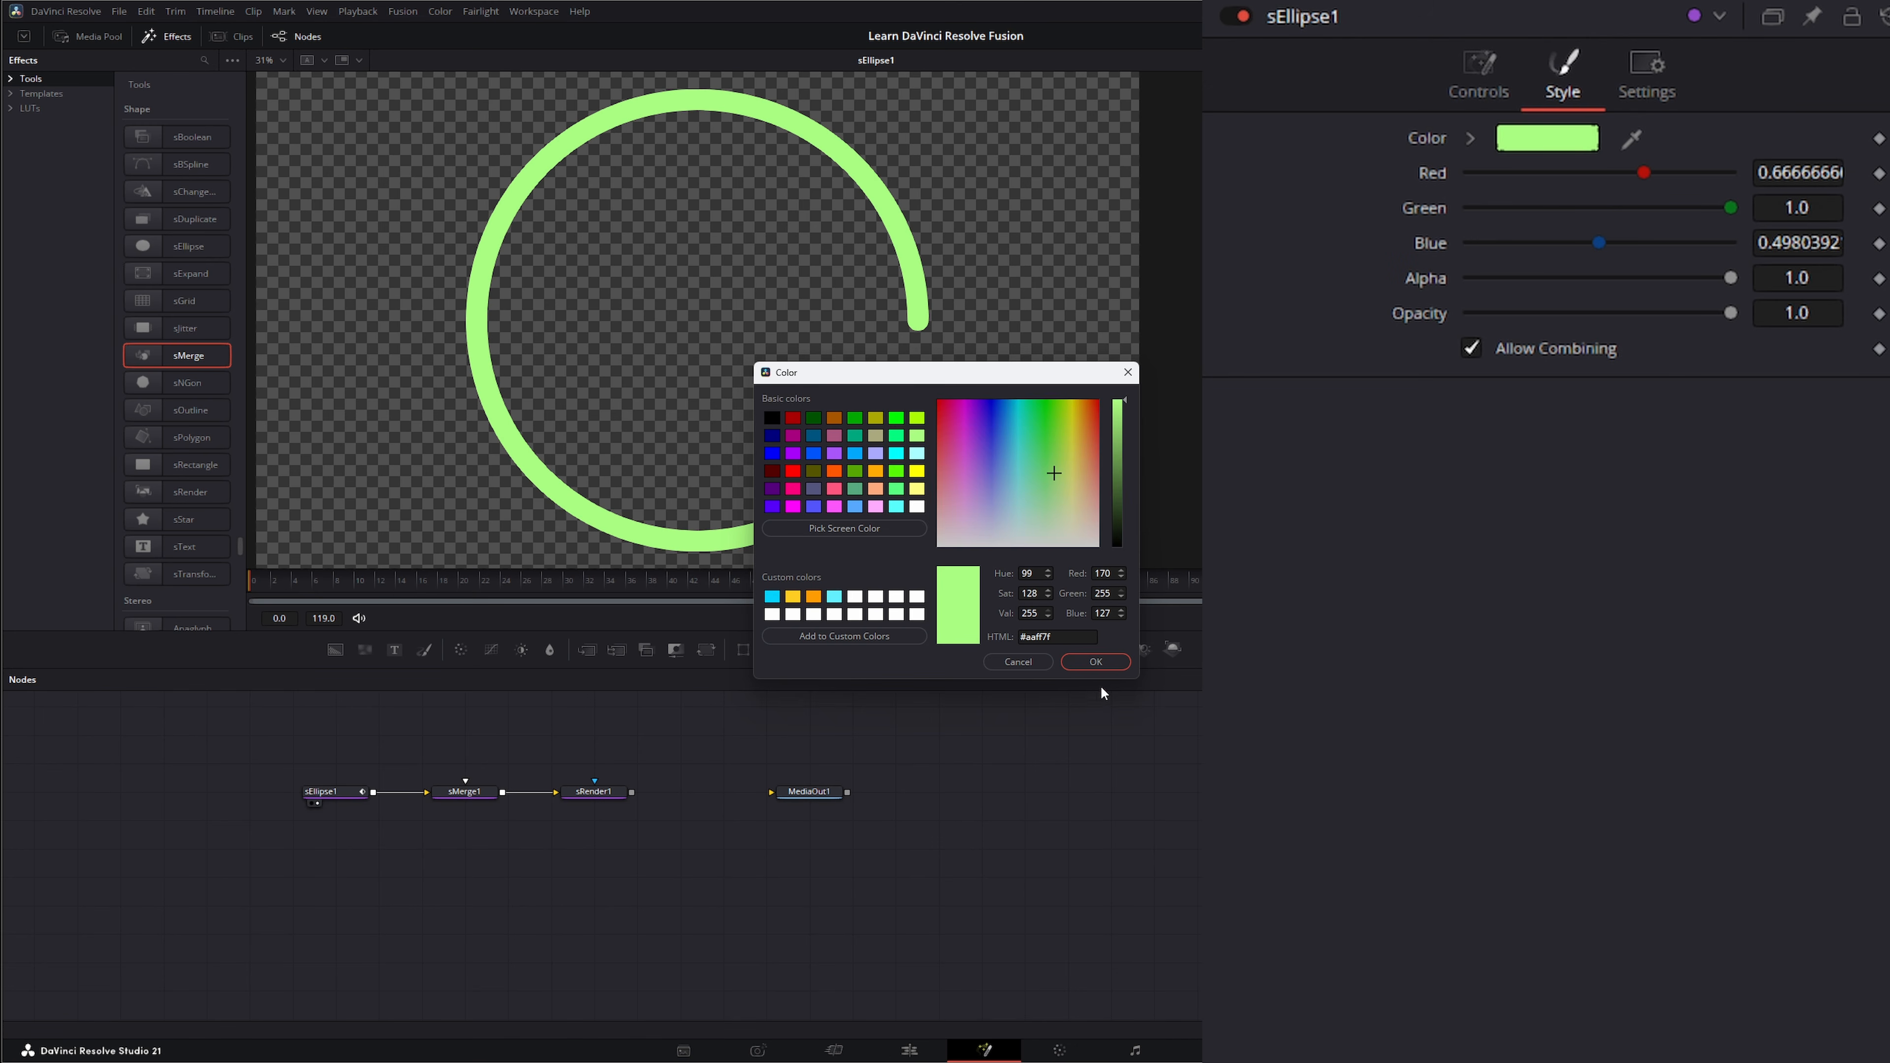
{"action": "left_click", "coordinate": [1107, 664]}
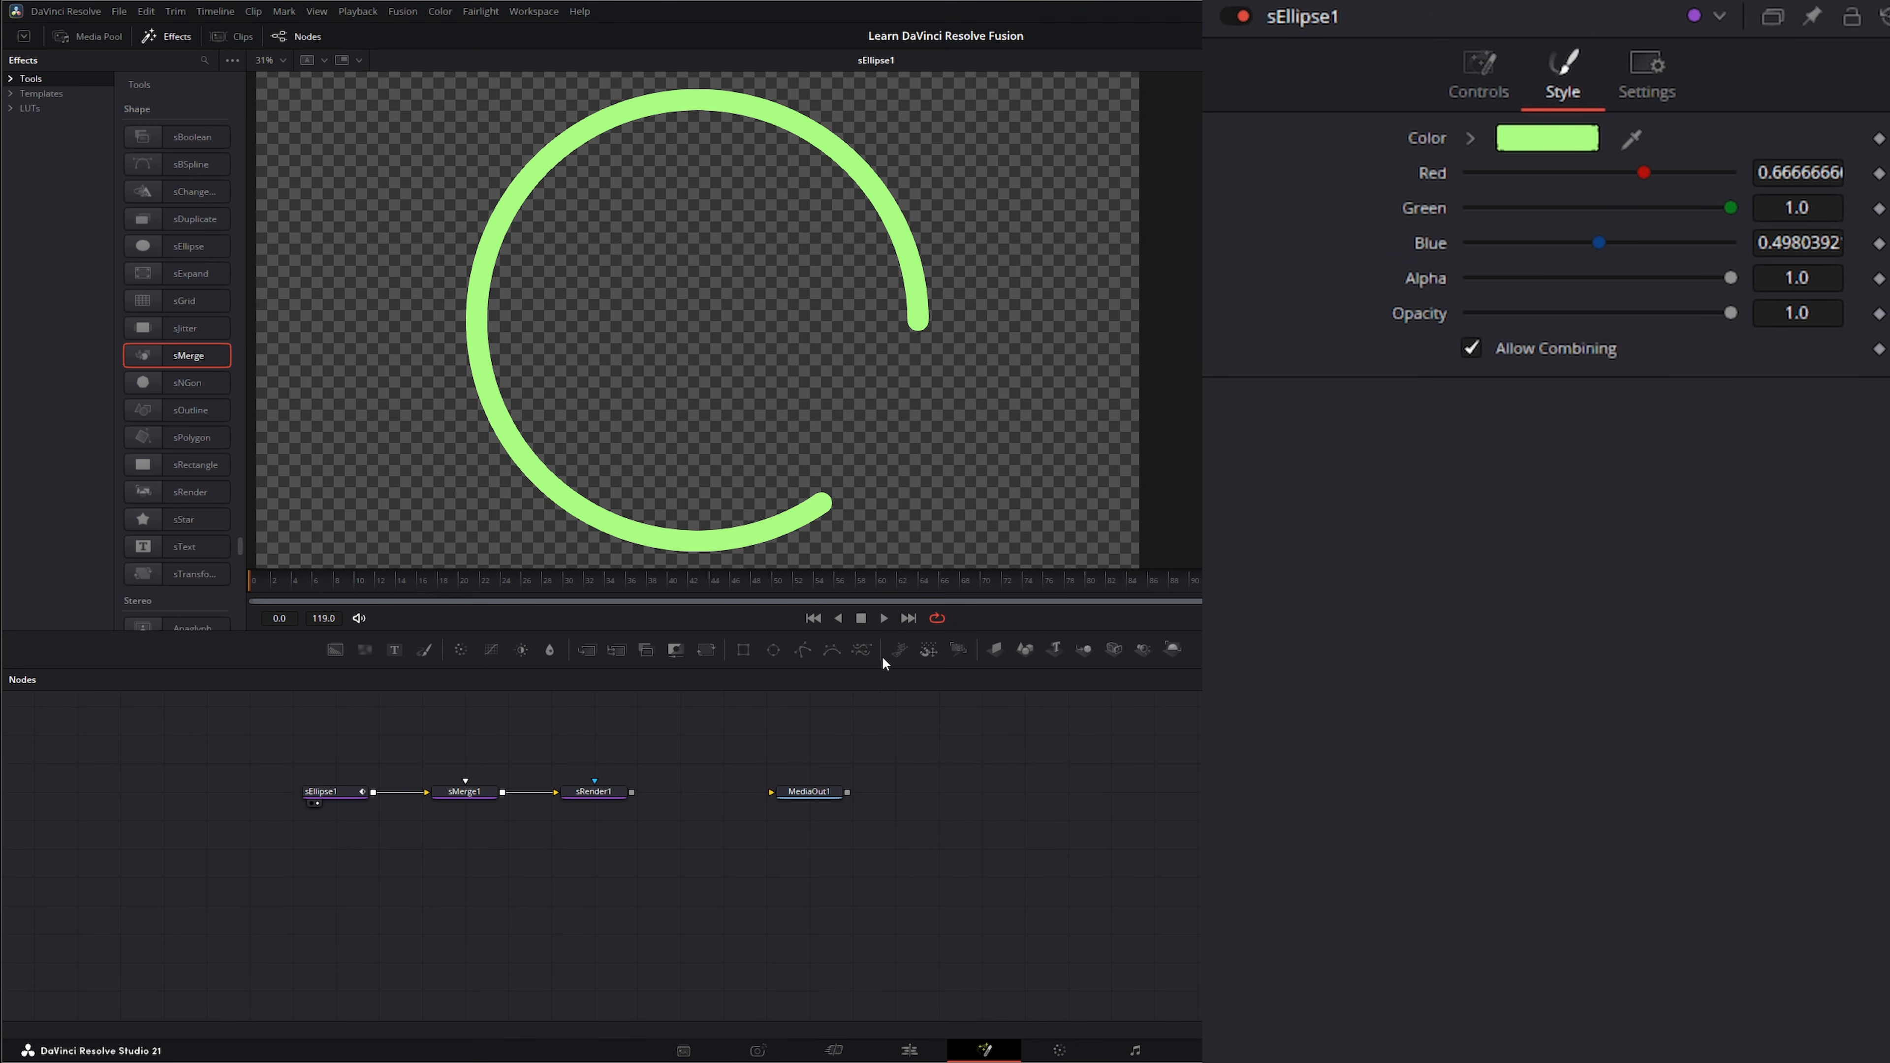
{"action": "left_click", "coordinate": [884, 618]}
{"action": "key", "text": "space"}
Step: Add an sText node connected to sMerge, show sMerge in the viewer, and enter the text SPIN
{"action": "left_click_drag", "start_coordinate": [179, 546], "coordinate": [484, 793]}
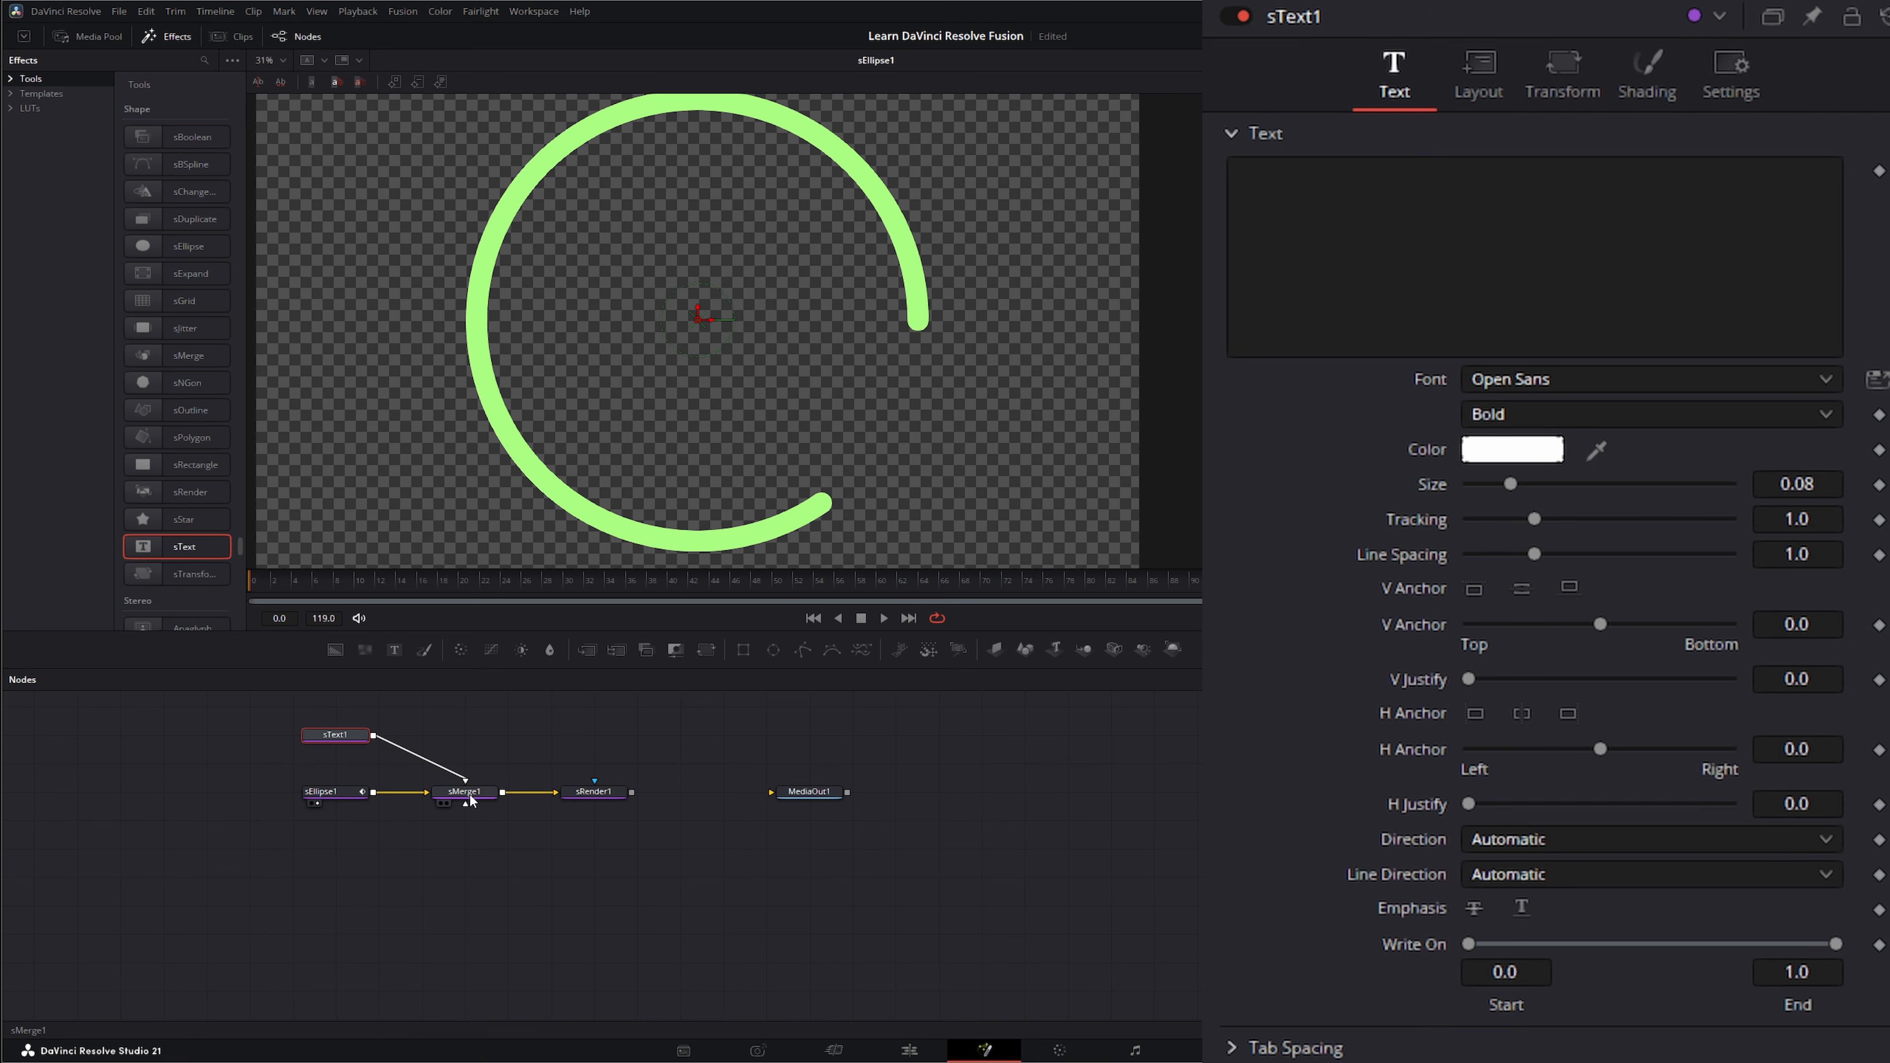
{"action": "key", "text": "2"}
{"action": "left_click", "coordinate": [1422, 224]}
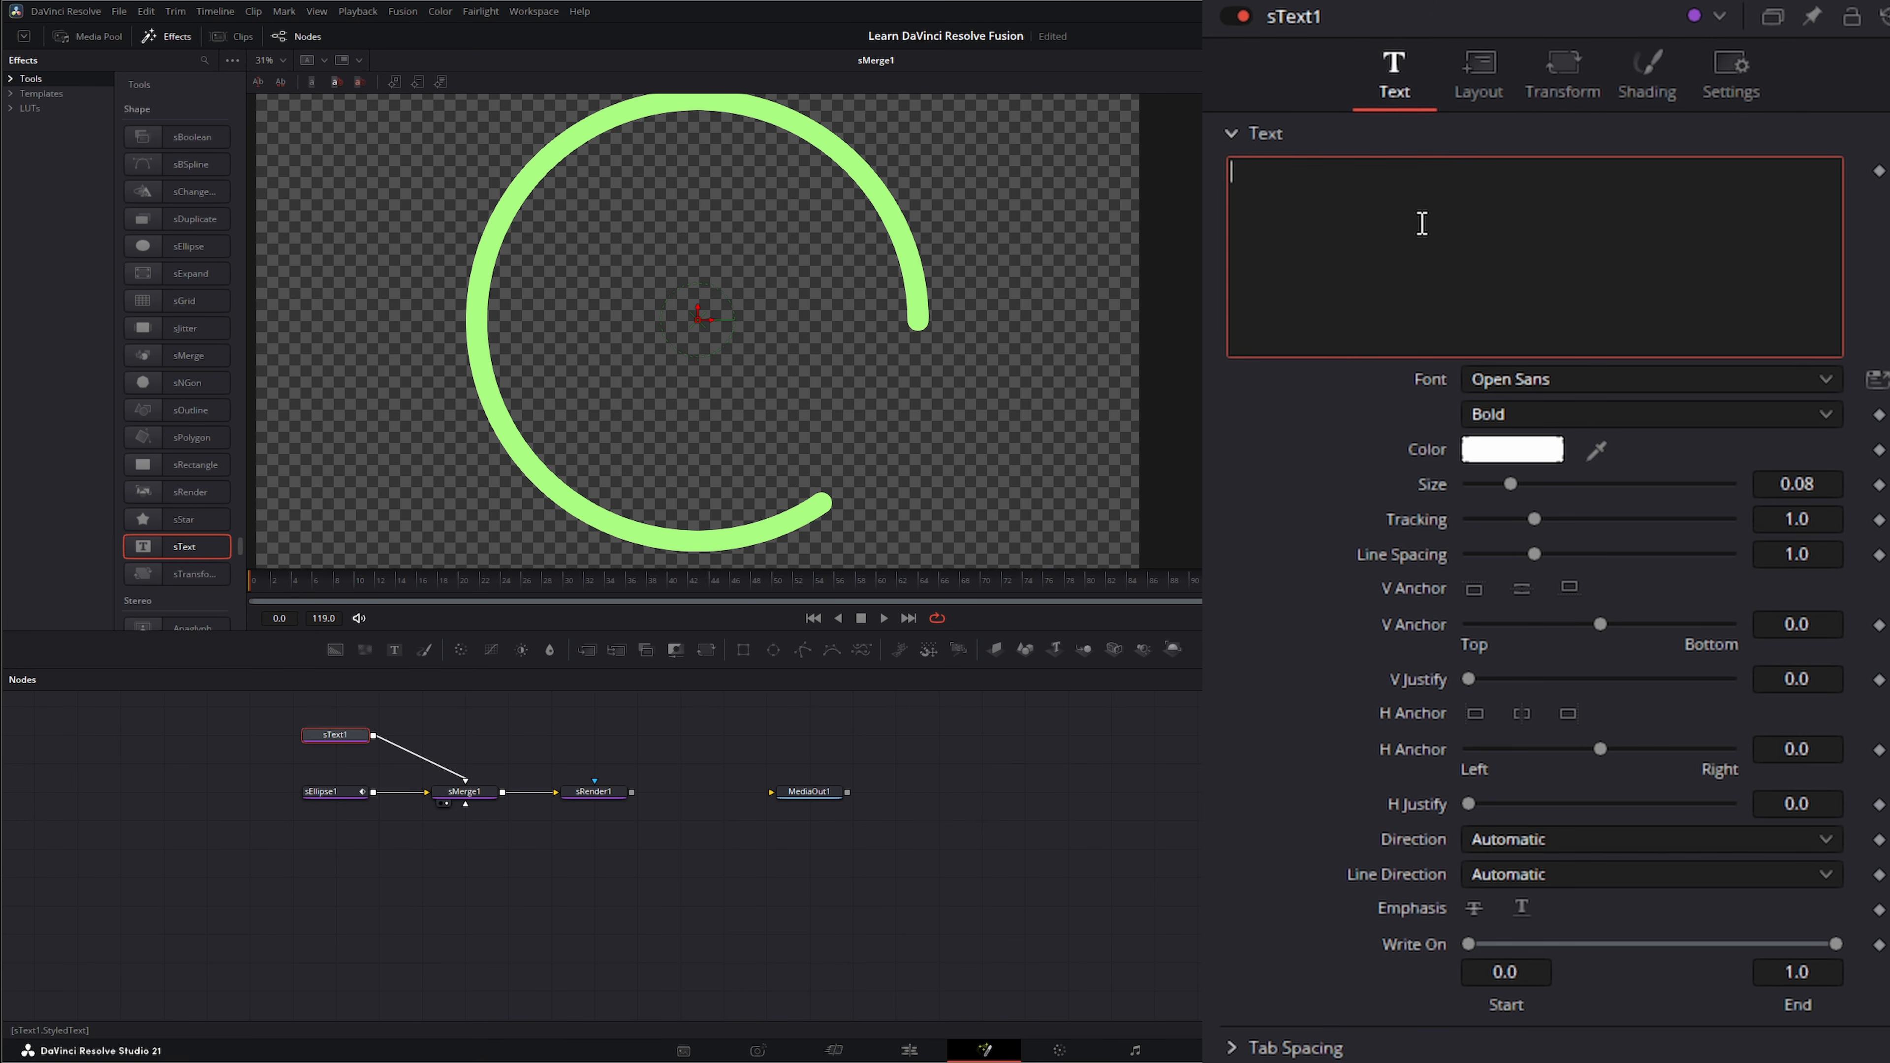
{"action": "type", "text": "SPIN"}
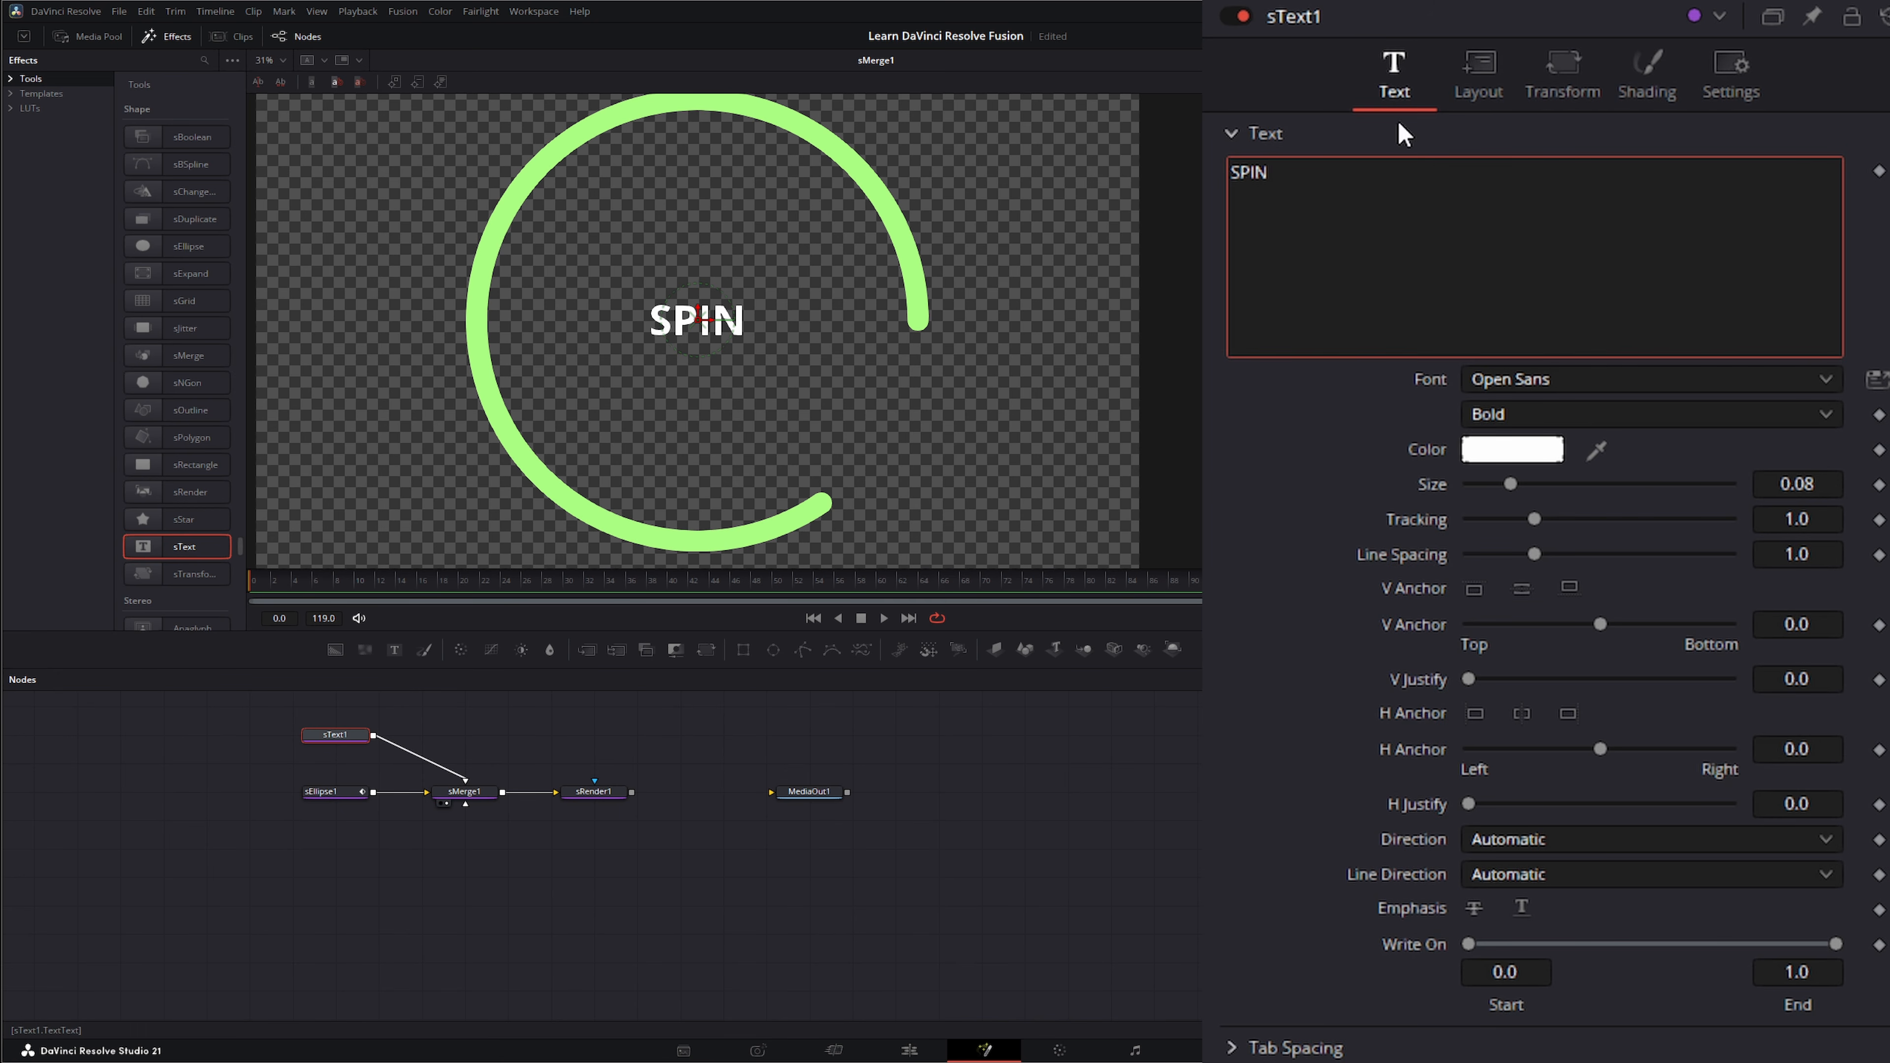
Step: Set the SPIN text's layout type to Circle and rotate it to Z -115.6 so it sits in the ring's gap
{"action": "left_click", "coordinate": [1568, 74]}
{"action": "left_click", "coordinate": [1473, 71]}
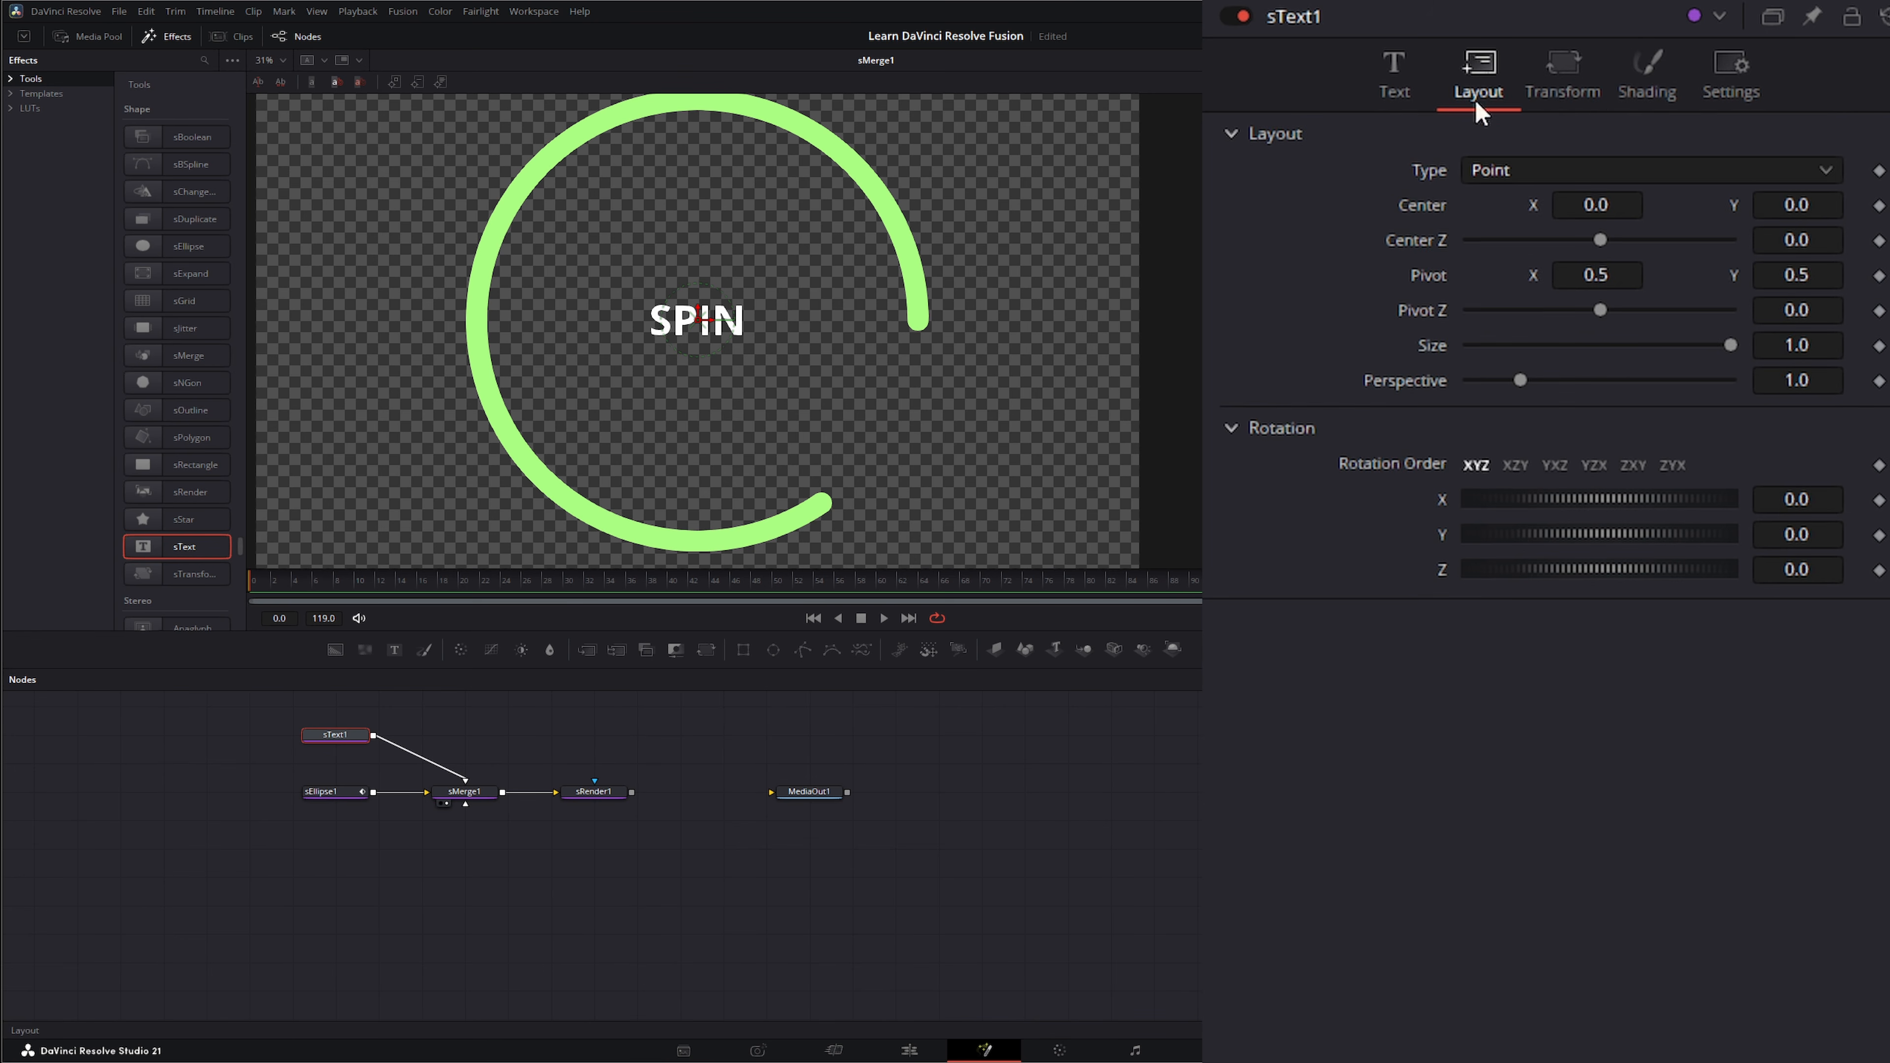
{"action": "left_click", "coordinate": [1519, 172]}
{"action": "left_click", "coordinate": [1529, 270]}
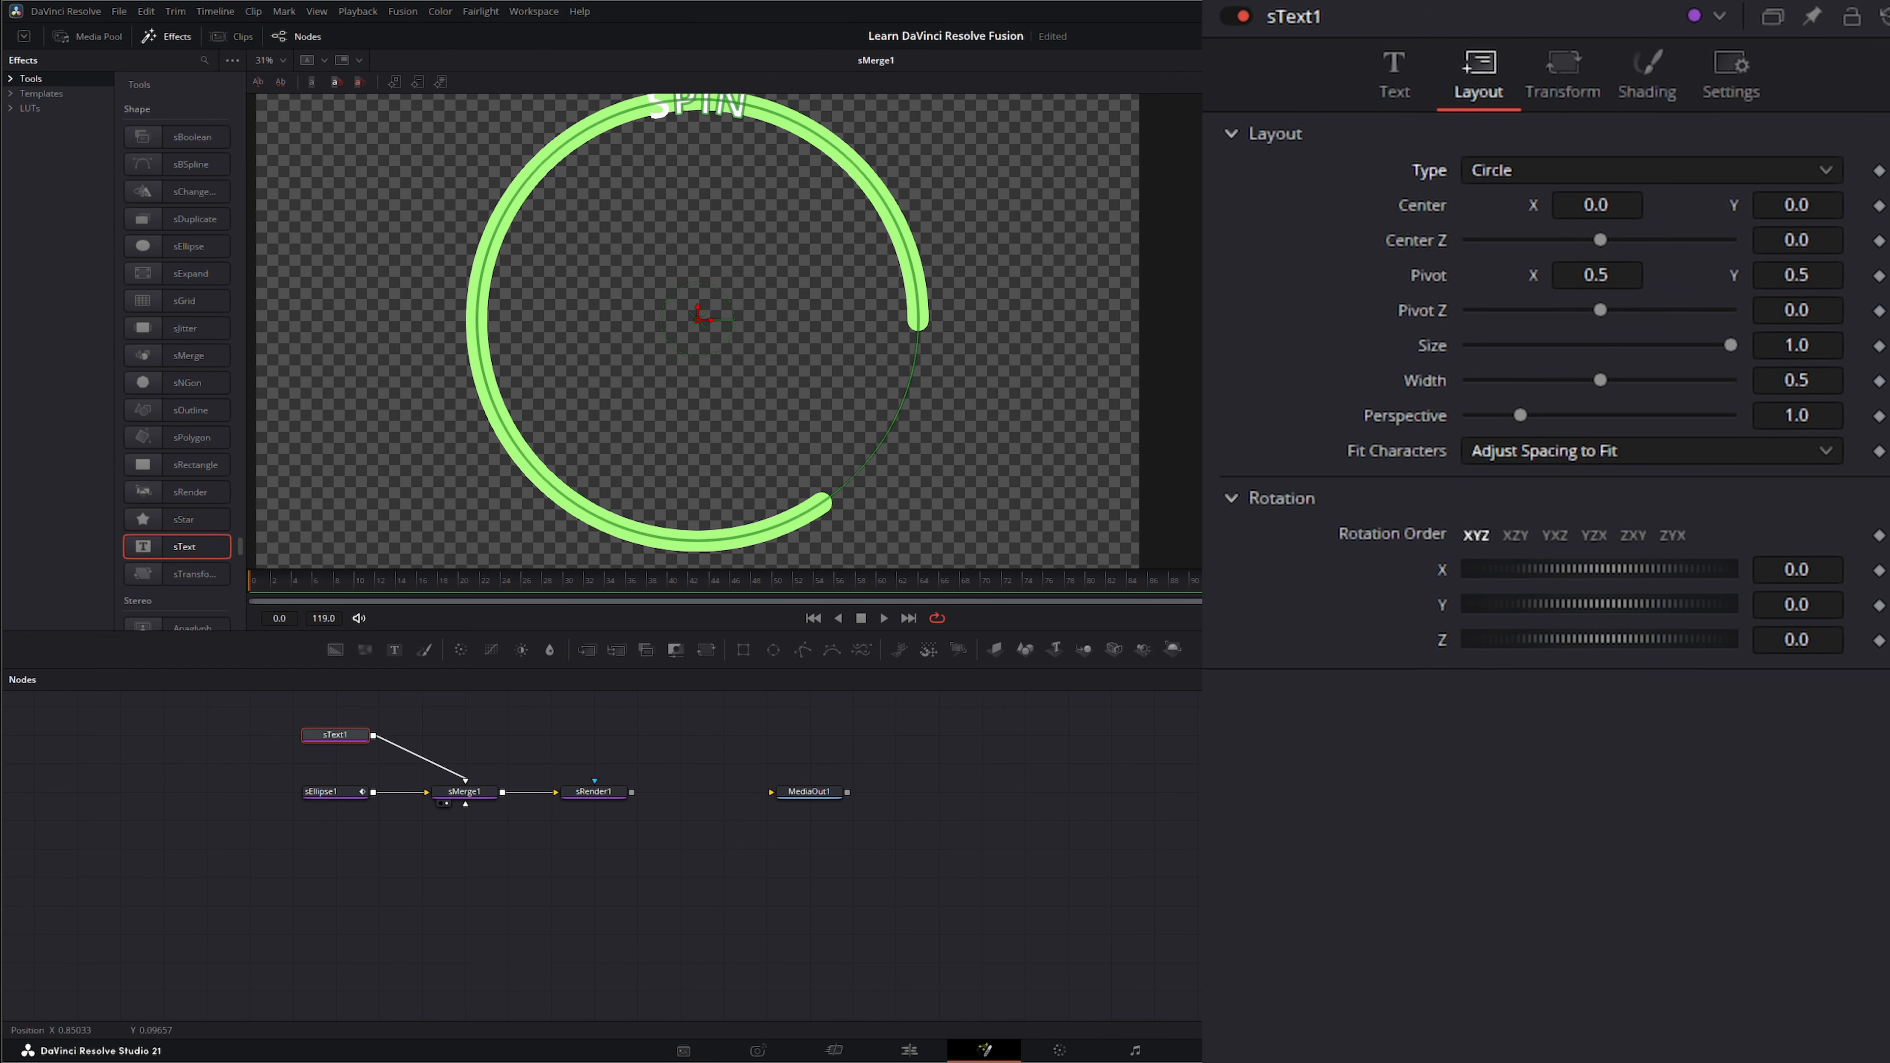
{"action": "left_click_drag", "start_coordinate": [1592, 639], "coordinate": [1470, 639]}
{"action": "left_click_drag", "start_coordinate": [1836, 637], "coordinate": [1820, 636]}
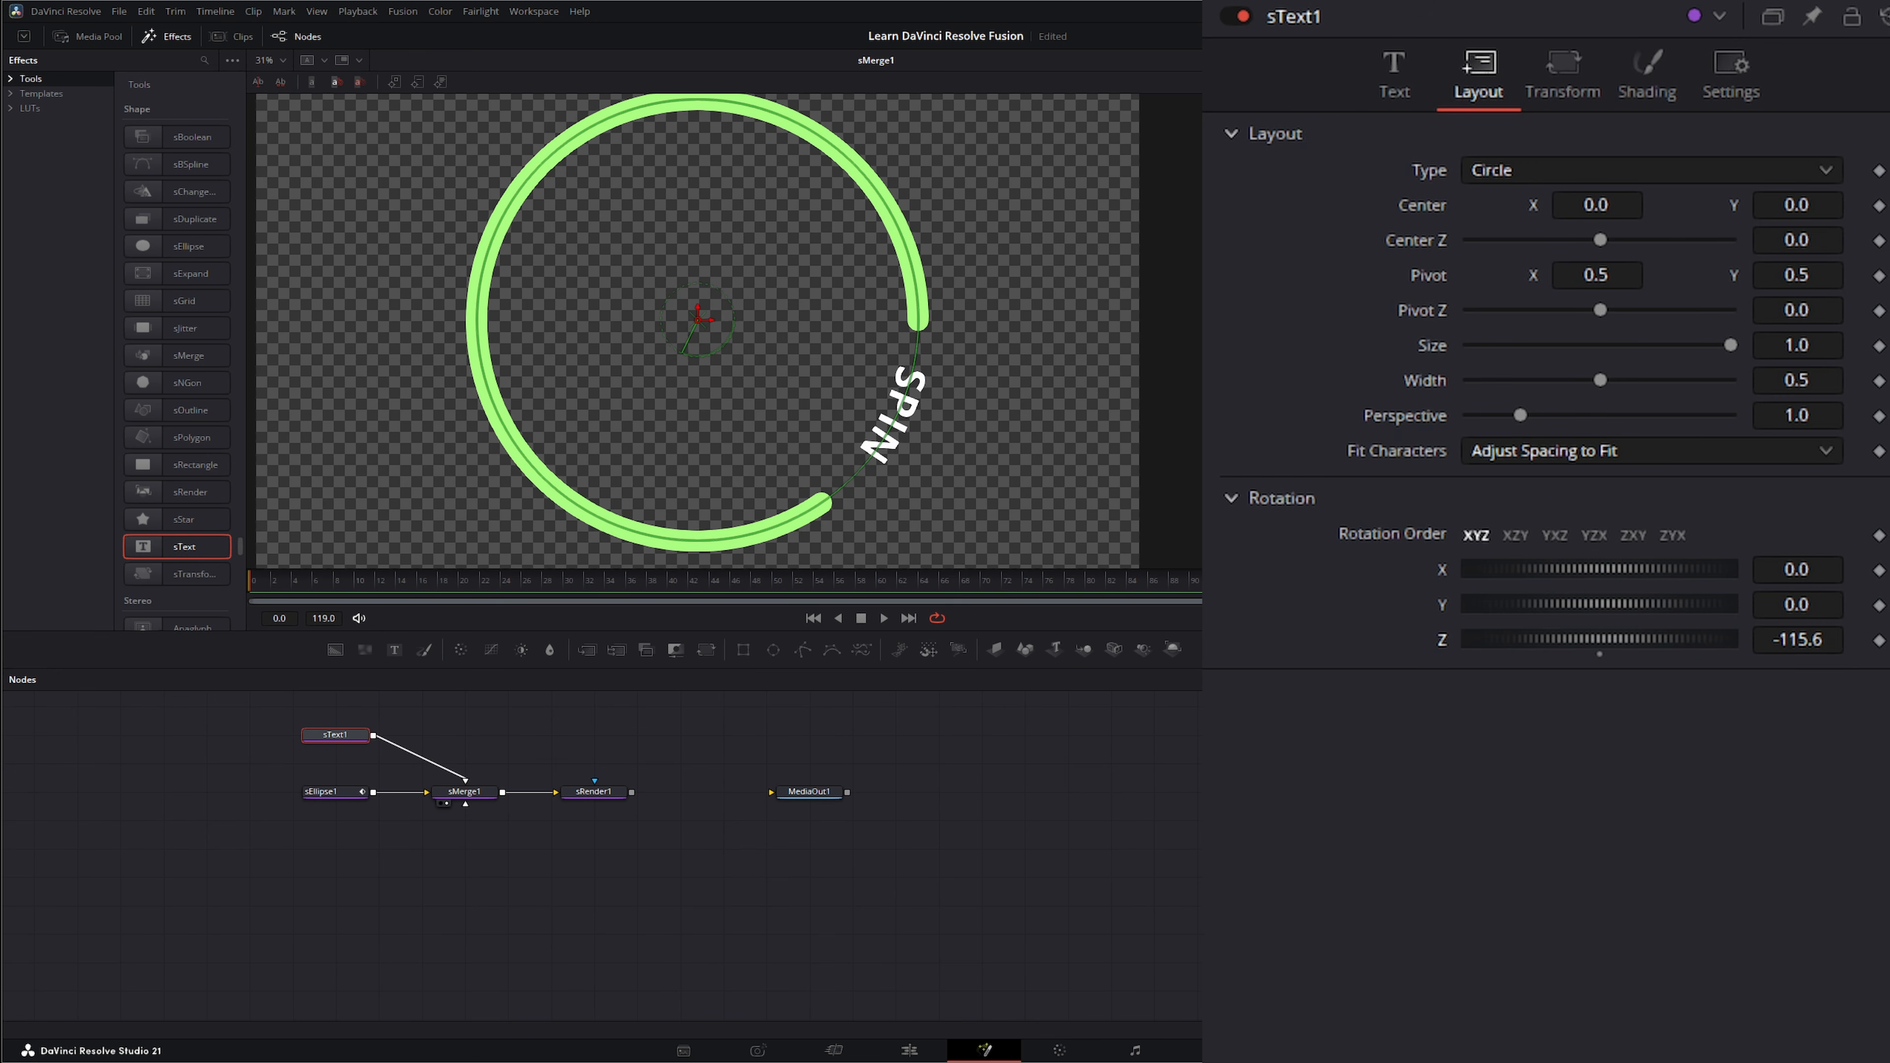
Step: Color the SPIN text orange #ff5500 and enlarge its Size to 0.1081
{"action": "left_click", "coordinate": [1414, 82]}
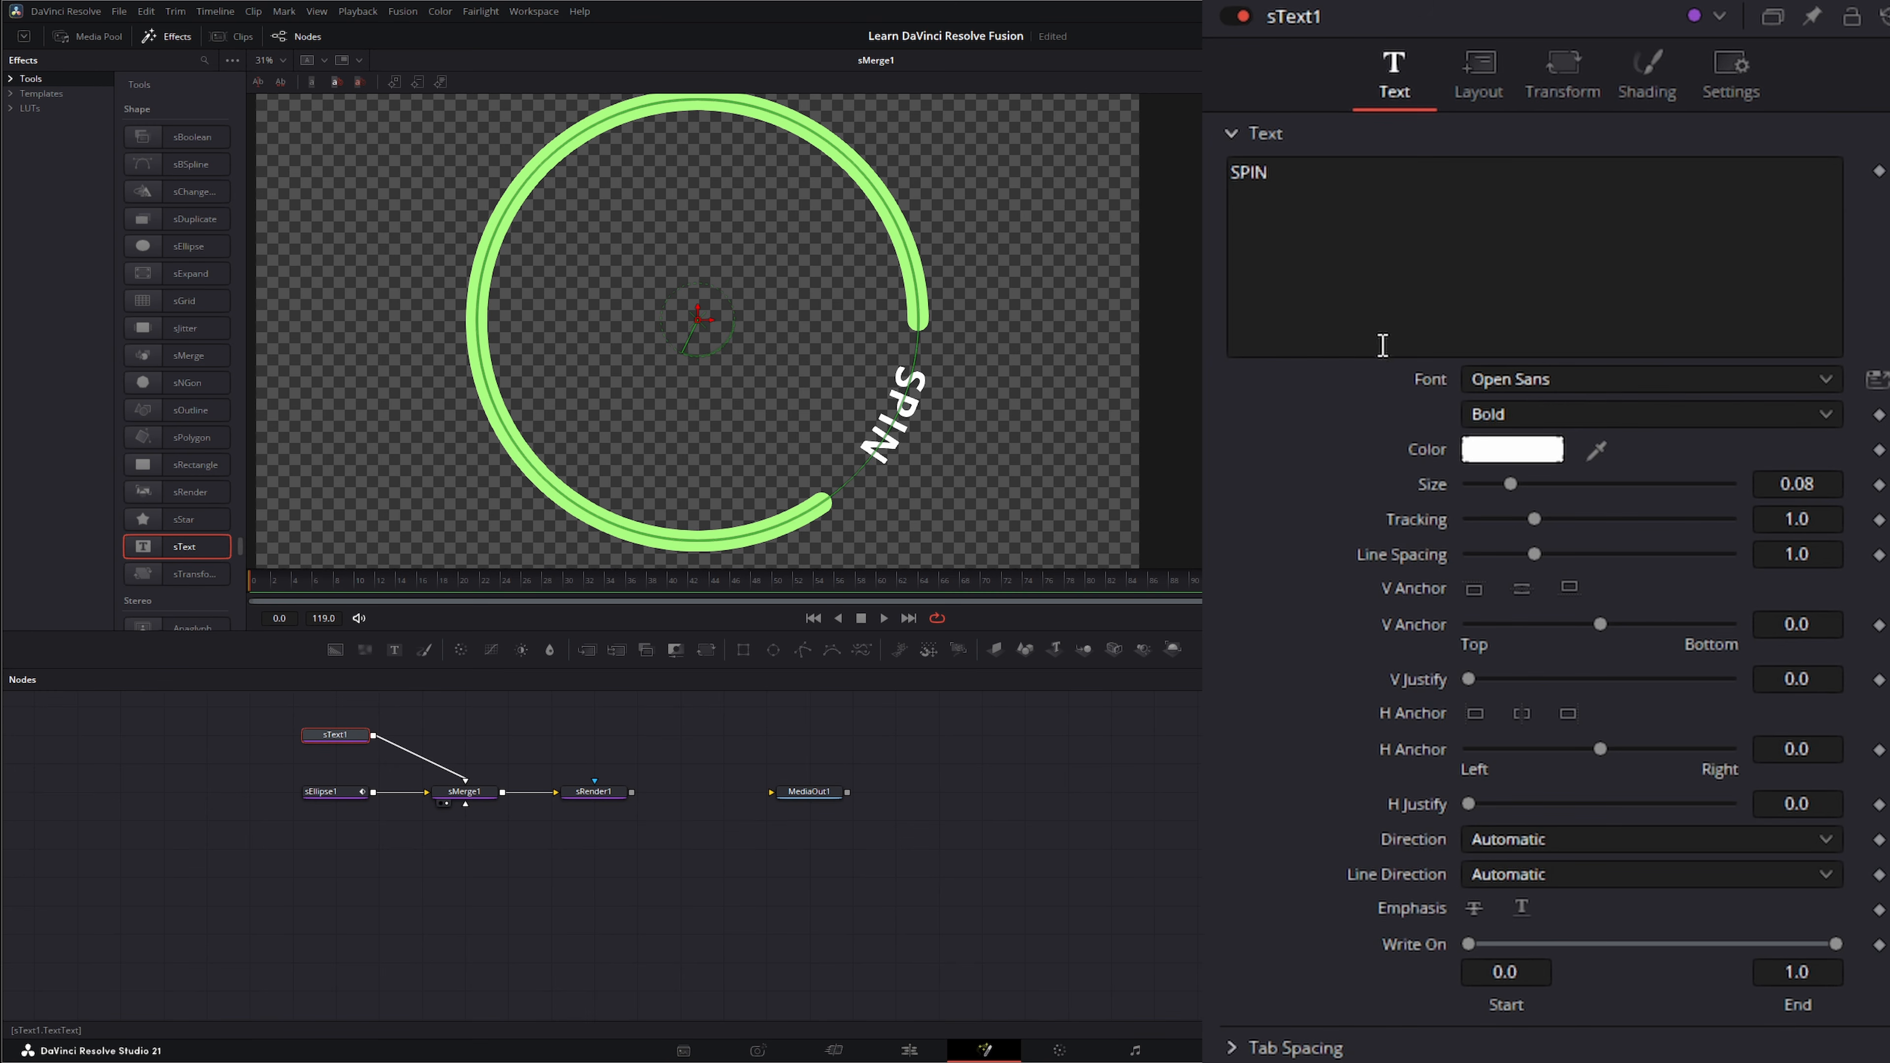
{"action": "left_click", "coordinate": [1533, 453]}
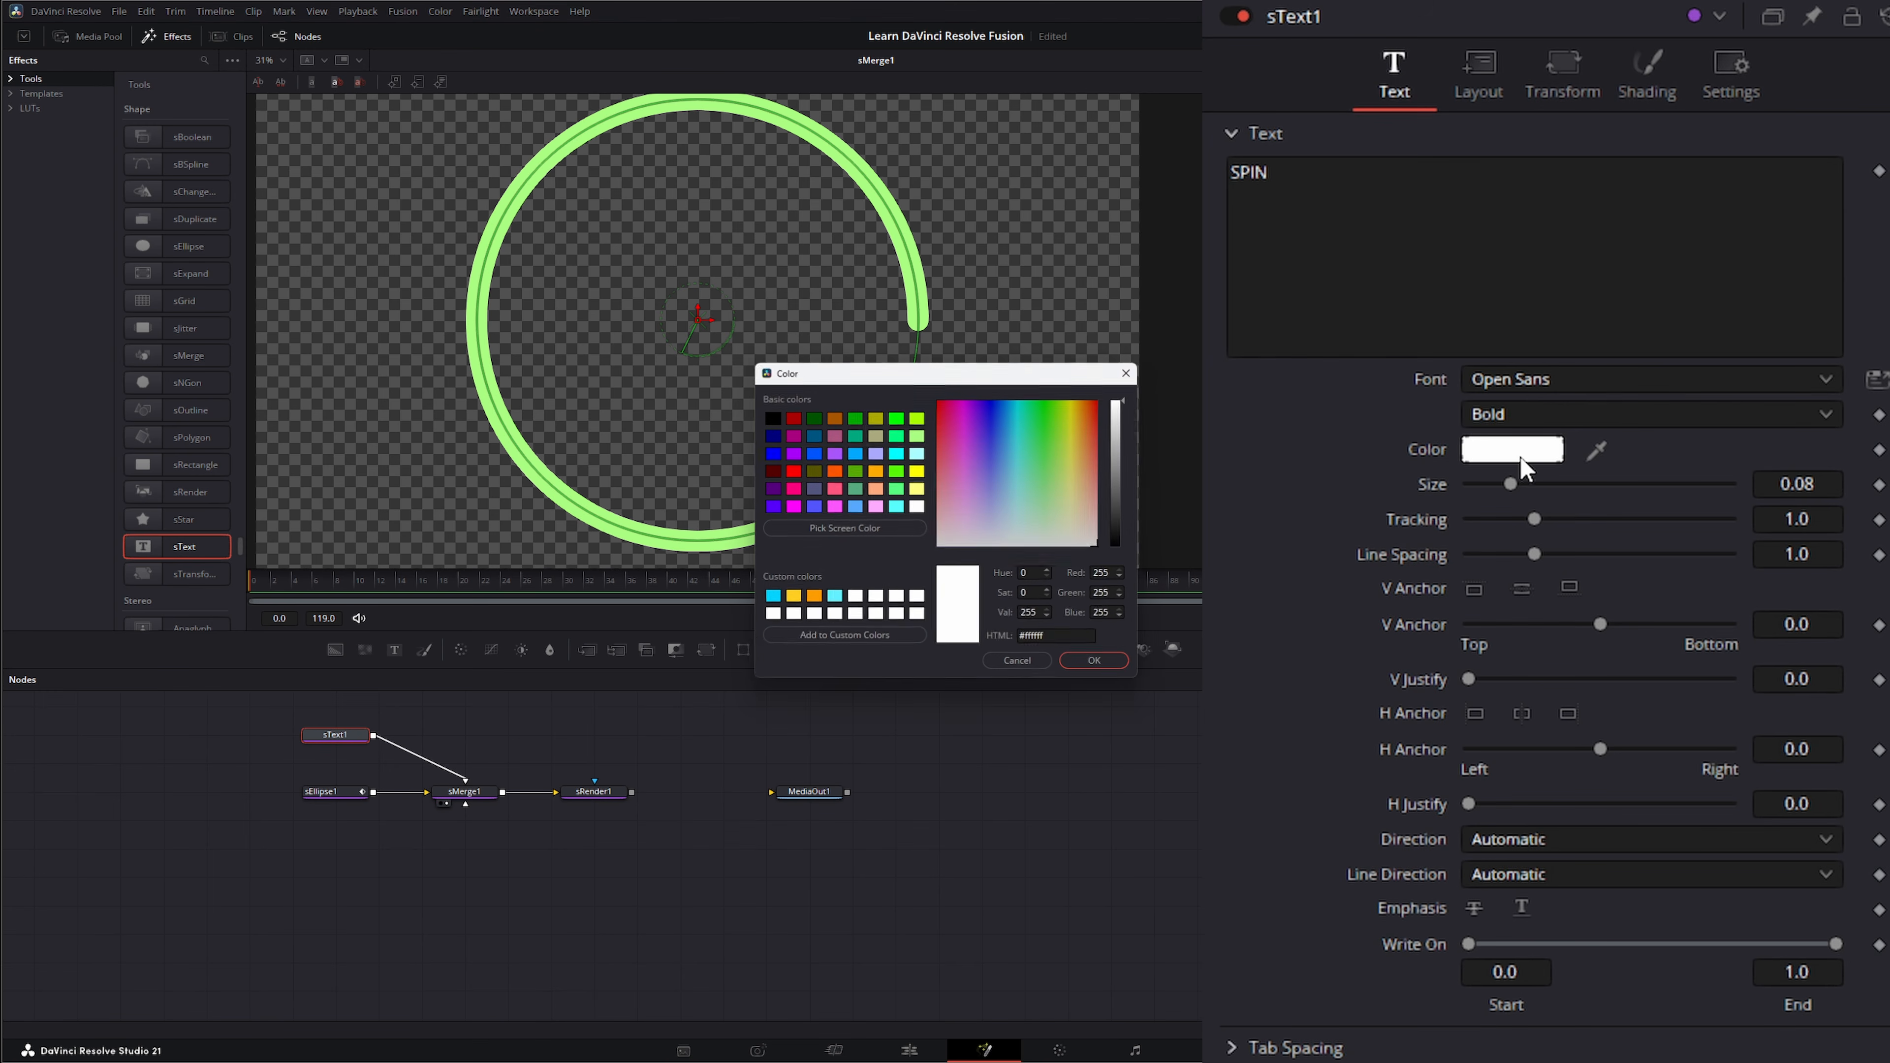
{"action": "left_click", "coordinate": [834, 471]}
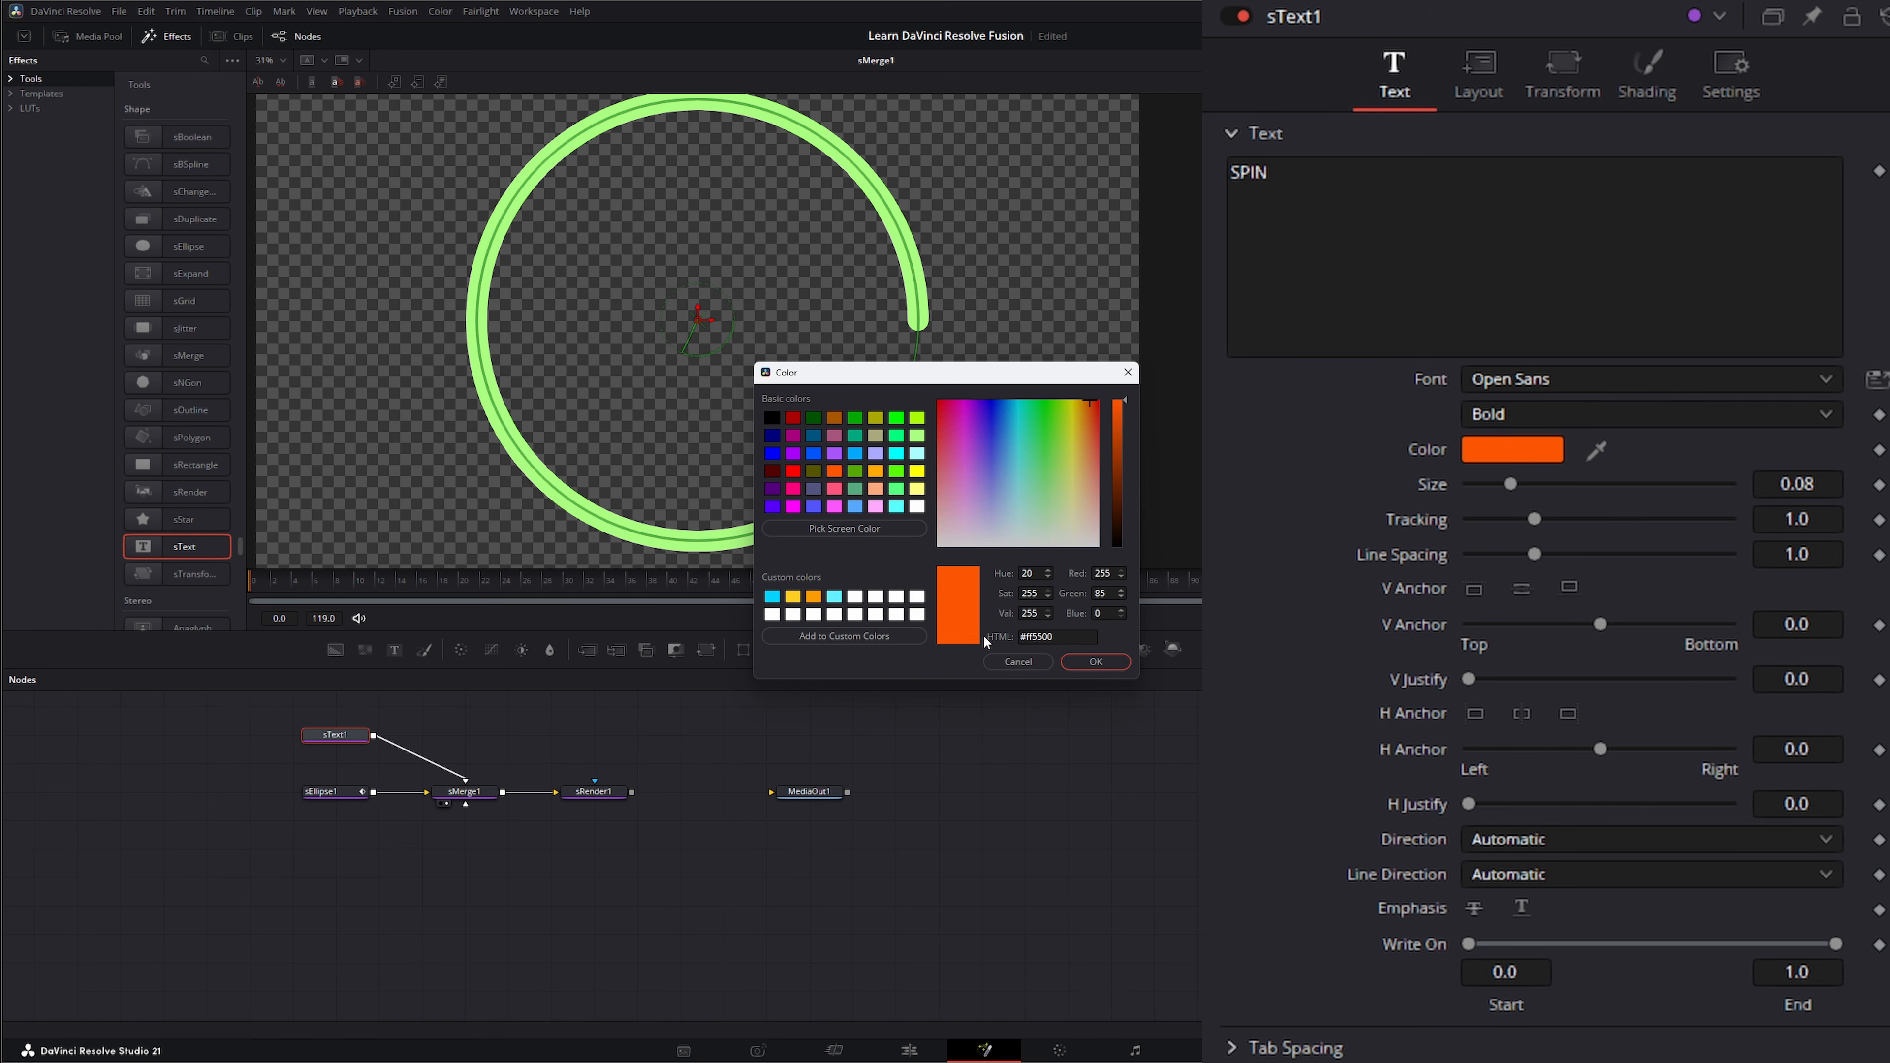
{"action": "left_click", "coordinate": [1096, 661]}
{"action": "left_click_drag", "start_coordinate": [1798, 484], "coordinate": [1827, 484]}
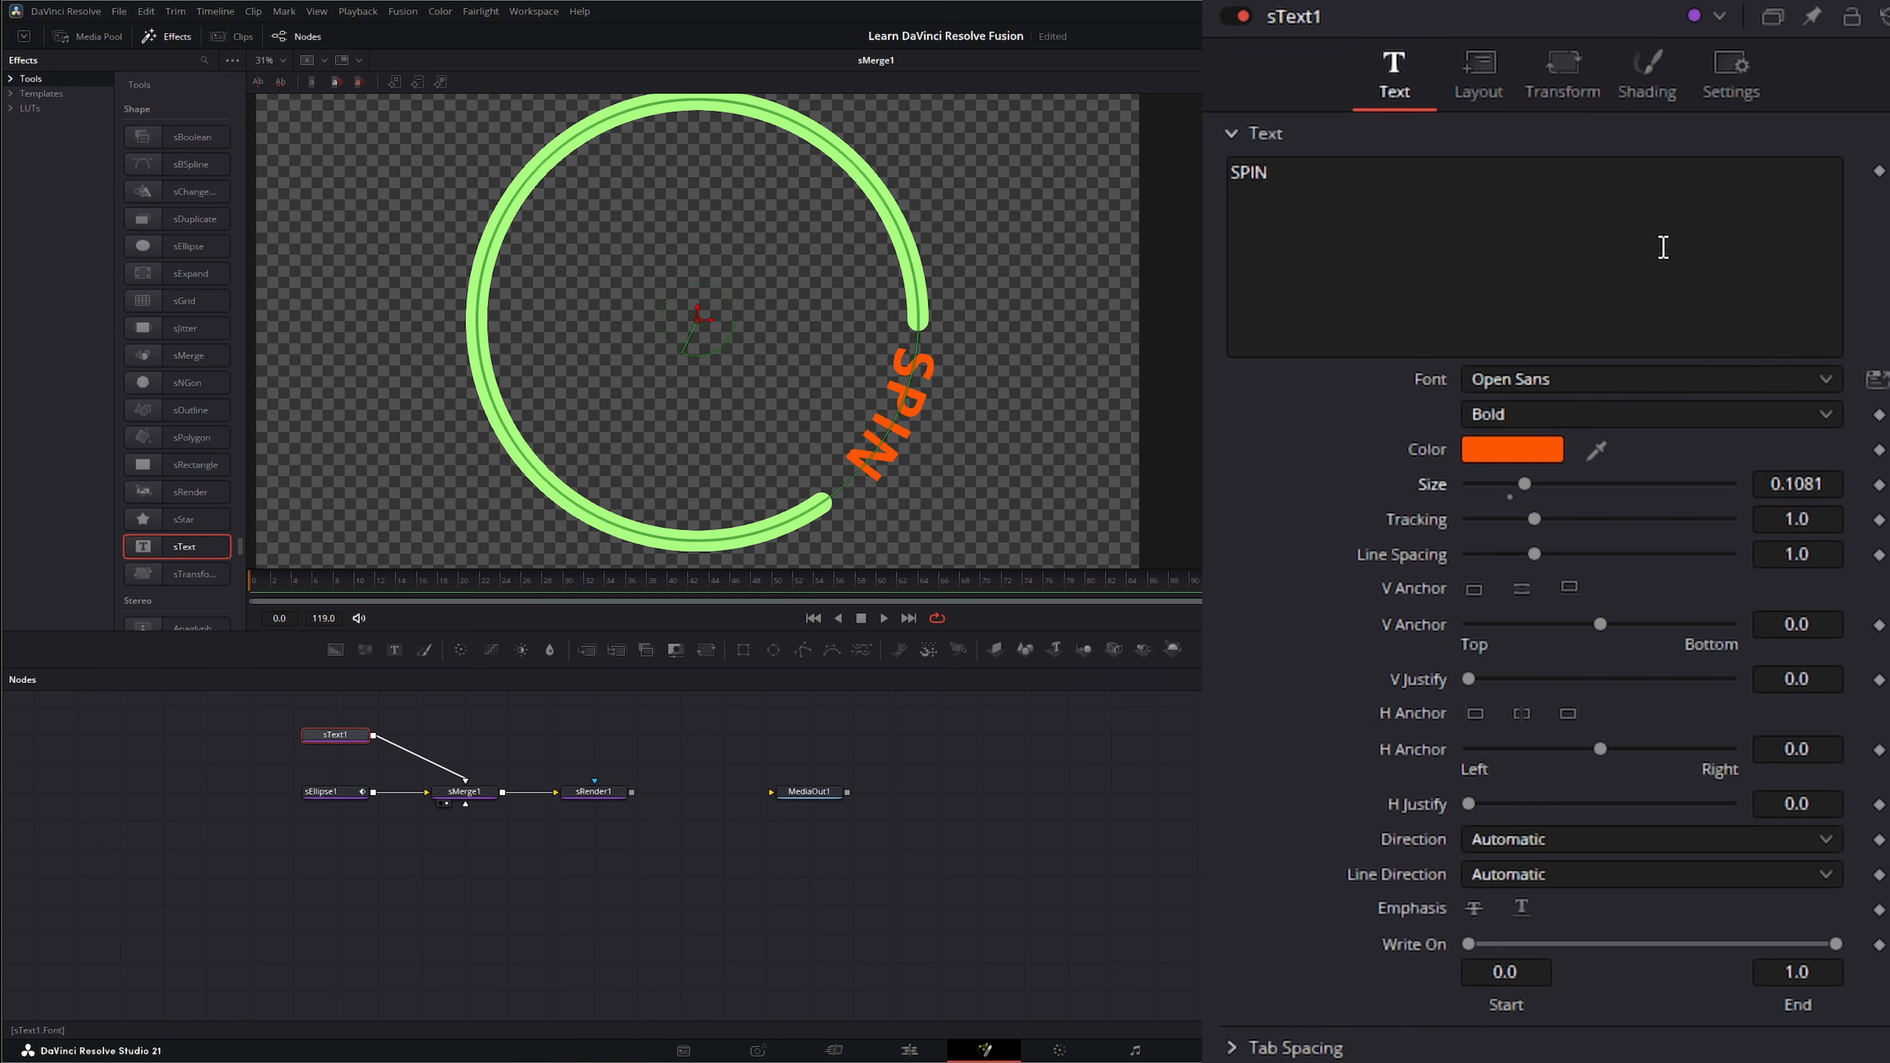
Step: Keyframe the SPIN text's layout Z rotation from -117.7 at the first frame to 242.5 at the last frame
{"action": "left_click", "coordinate": [1479, 75]}
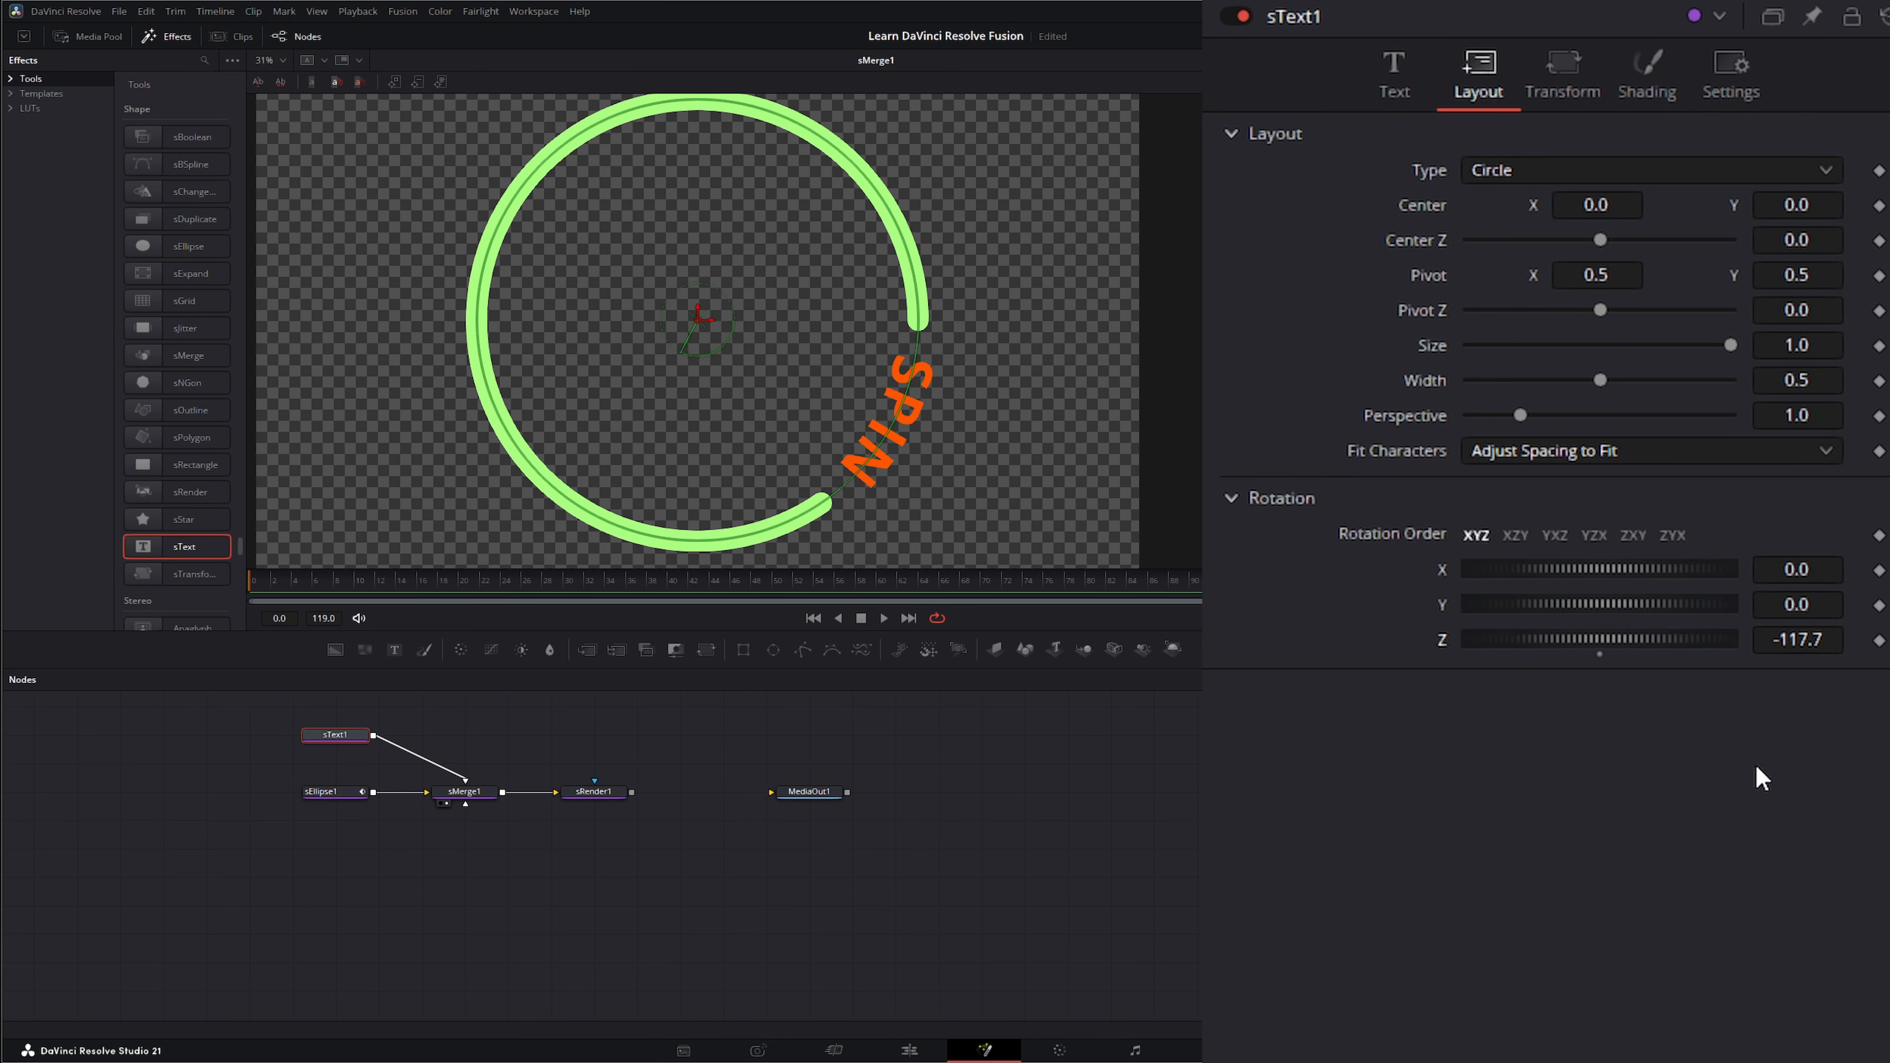
{"action": "left_click", "coordinate": [1879, 640]}
{"action": "left_click_drag", "start_coordinate": [1651, 640], "coordinate": [1853, 639]}
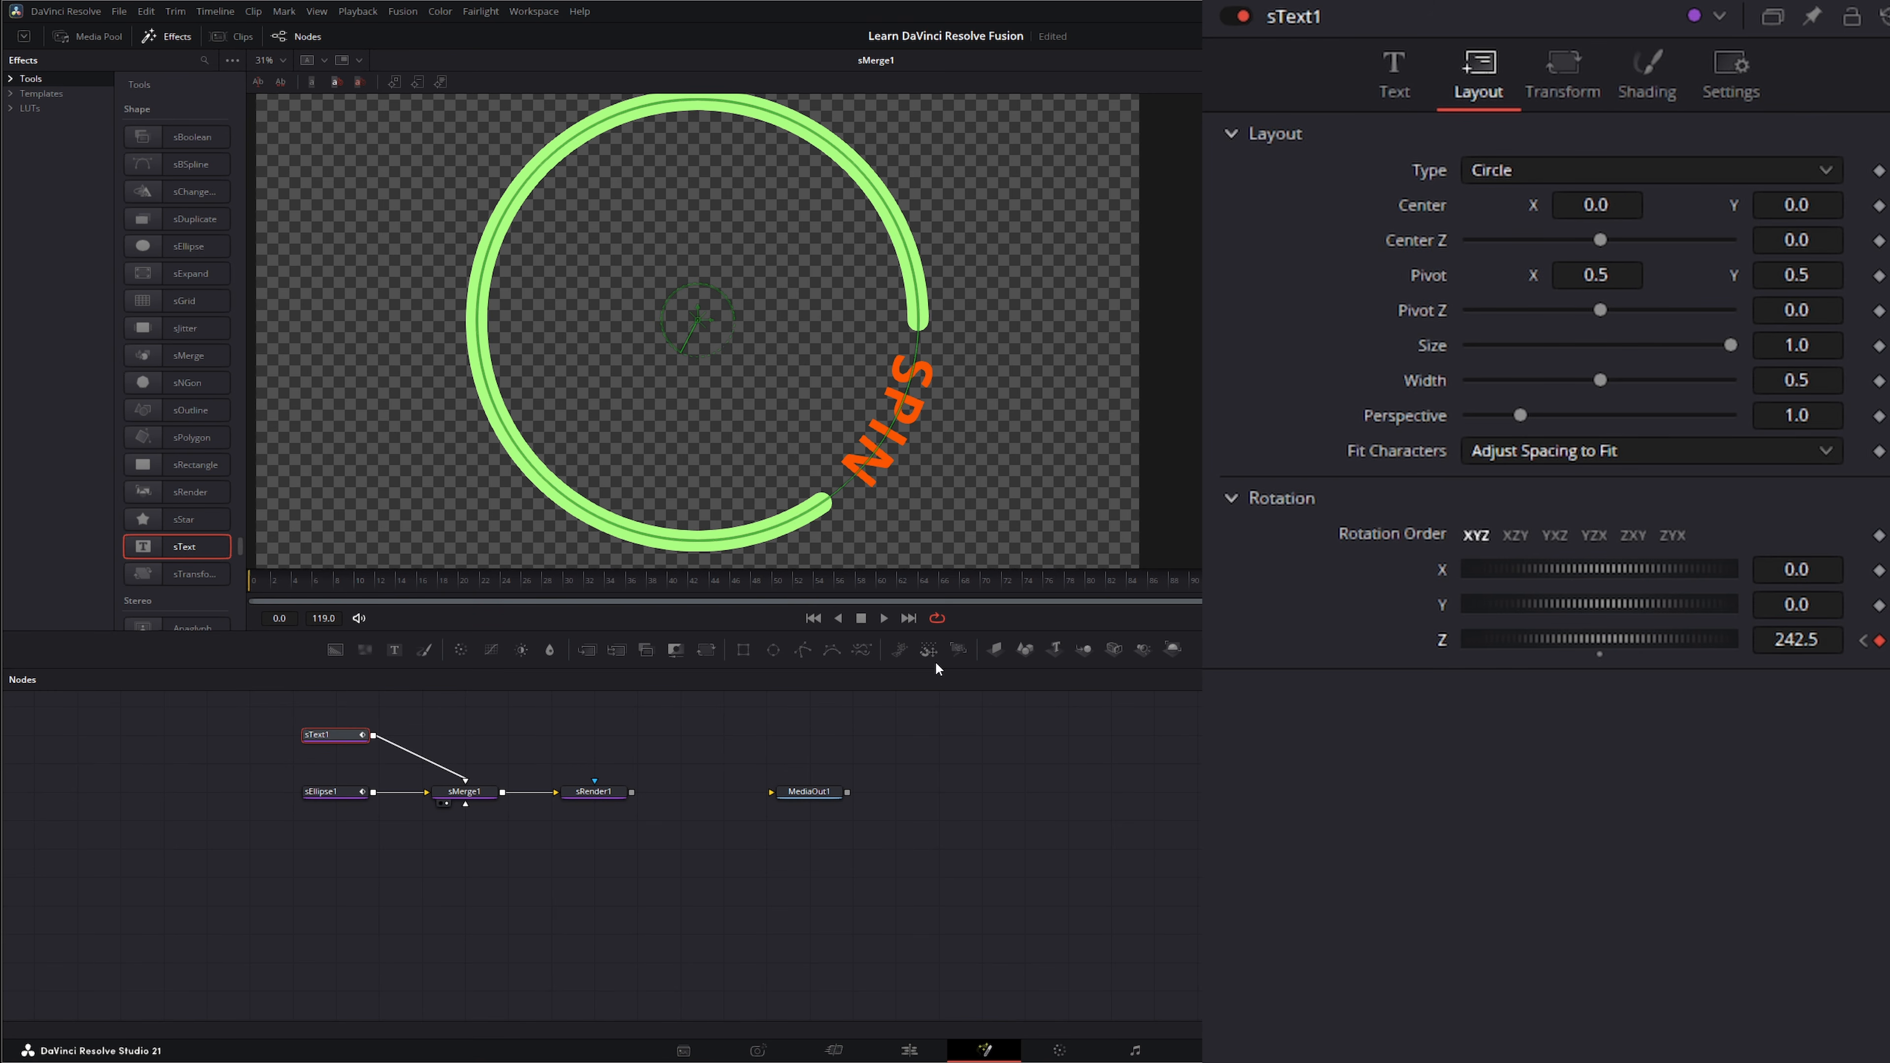
Step: Play back the text rotating with the ring's gap, stop playback, and return to the first frame
{"action": "left_click", "coordinate": [887, 614]}
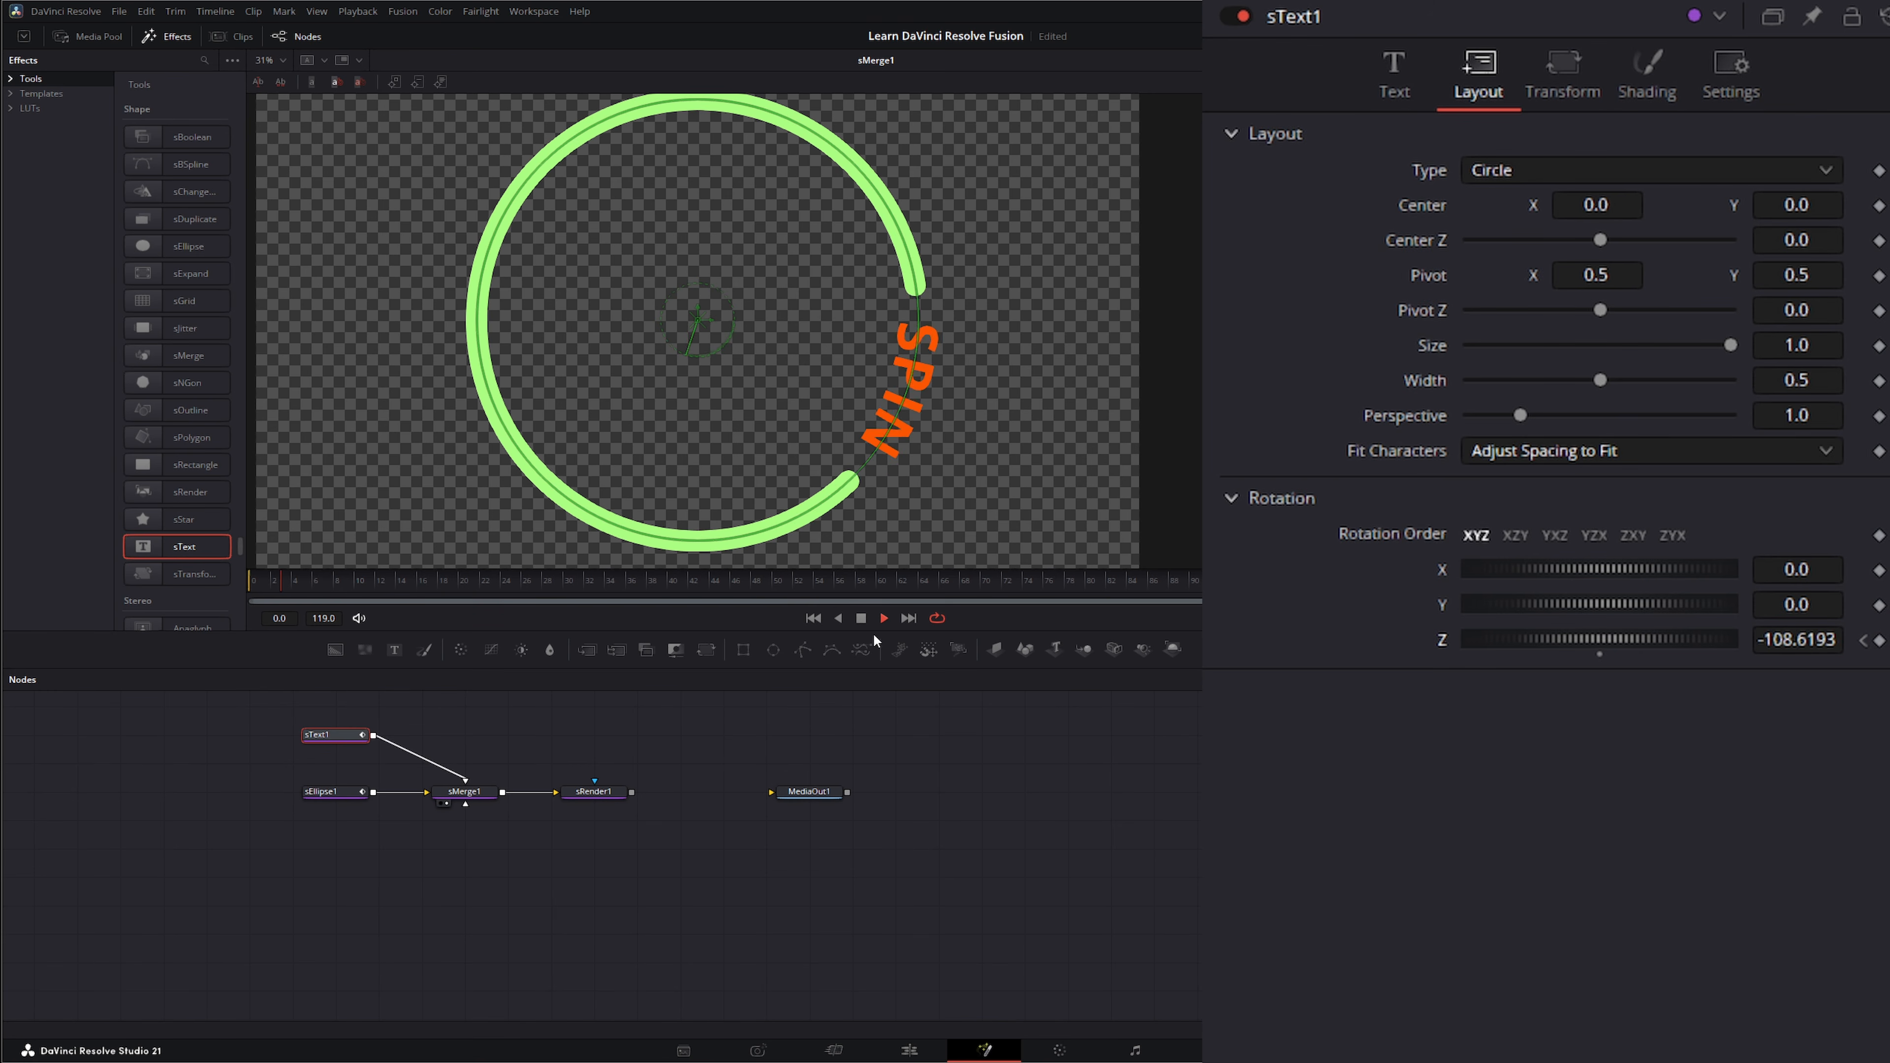
{"action": "left_click", "coordinate": [1006, 813]}
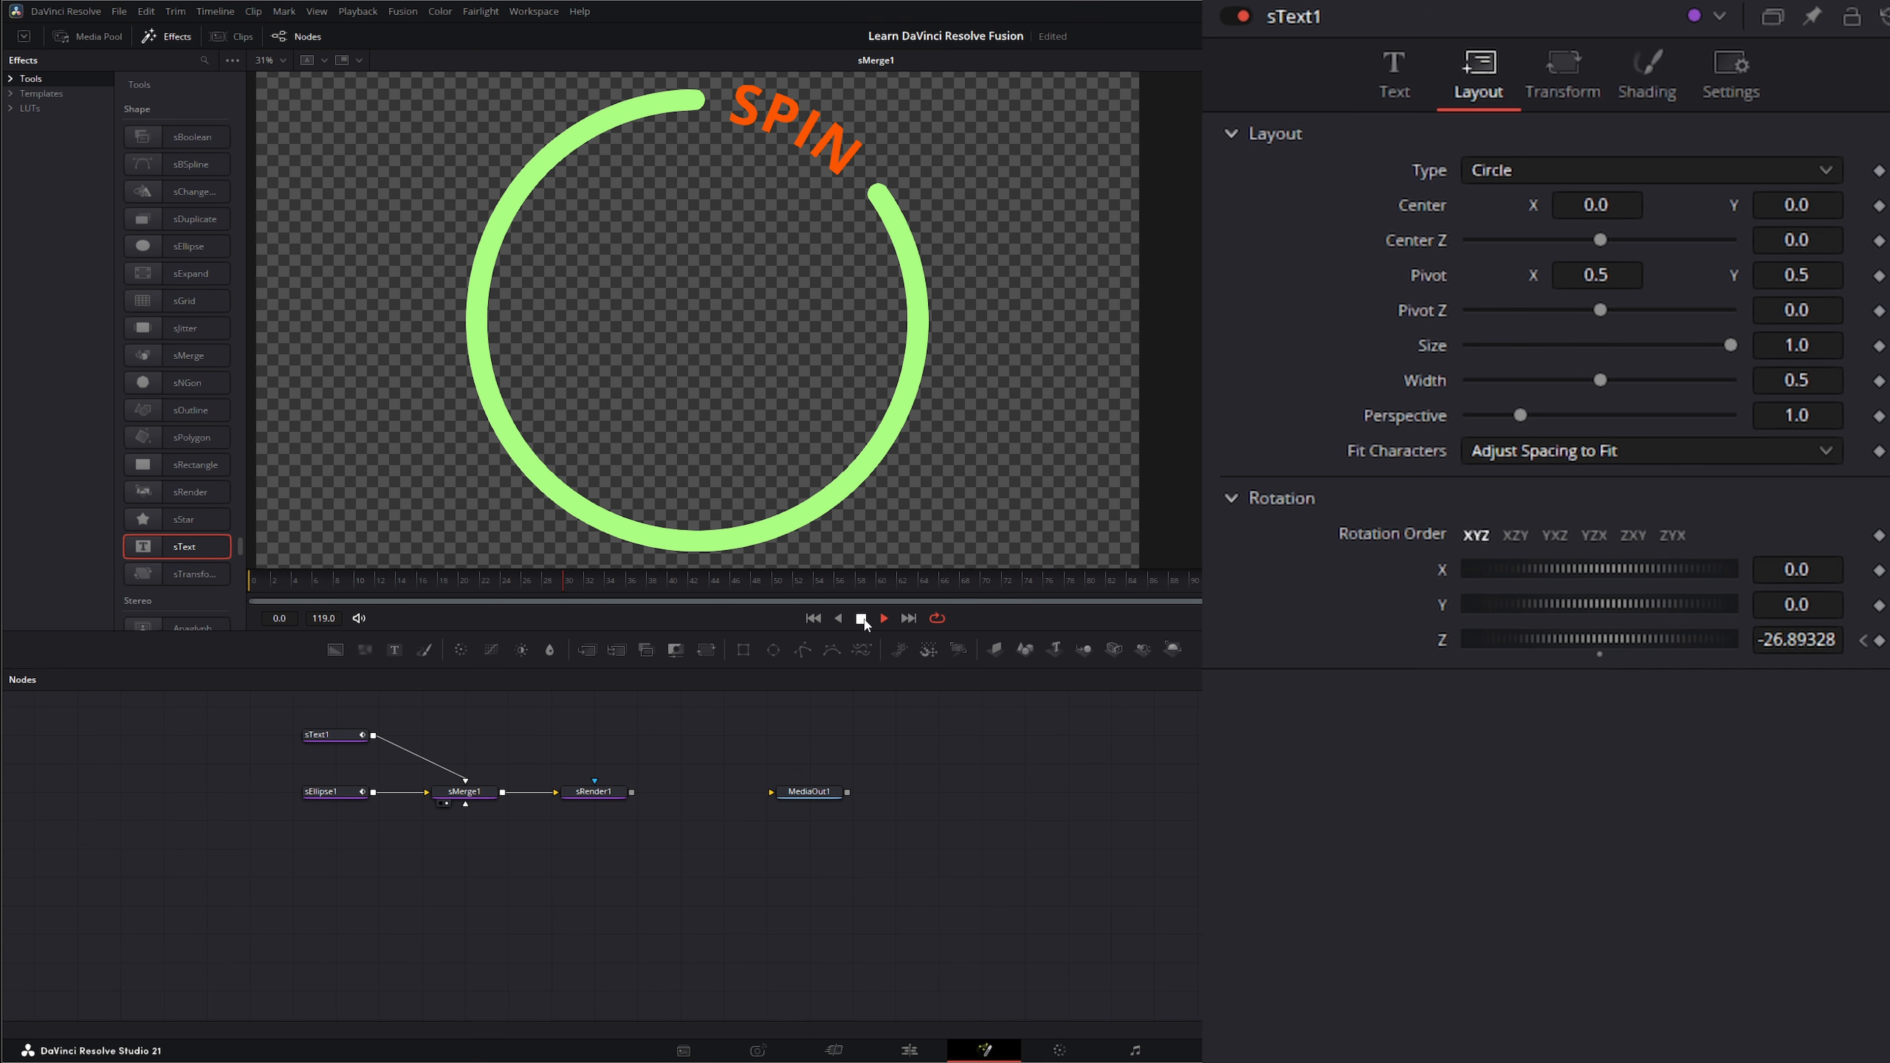
{"action": "left_click", "coordinate": [813, 618]}
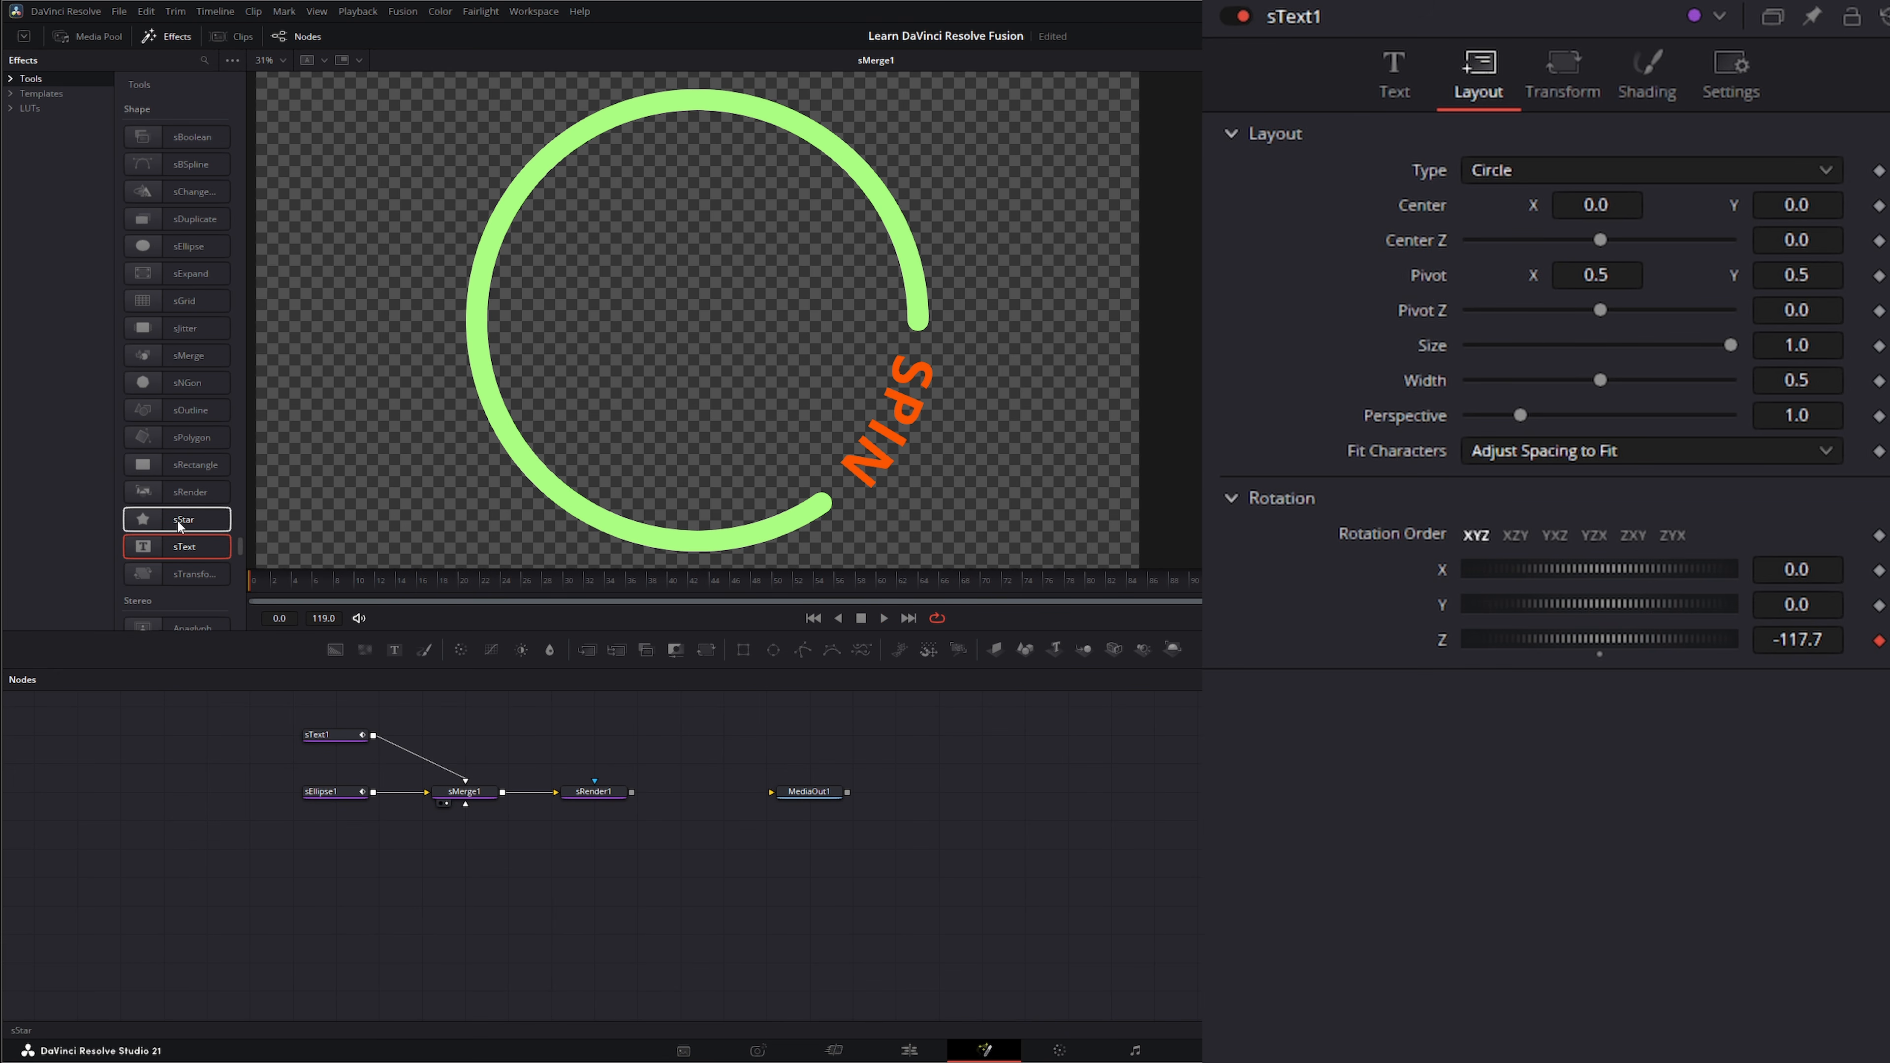
Step: Add an sStar to sMerge with 14 points, depth 0.23 and width and height about 0.436, colored by sampling the ring's green
{"action": "left_click_drag", "start_coordinate": [178, 519], "coordinate": [483, 797]}
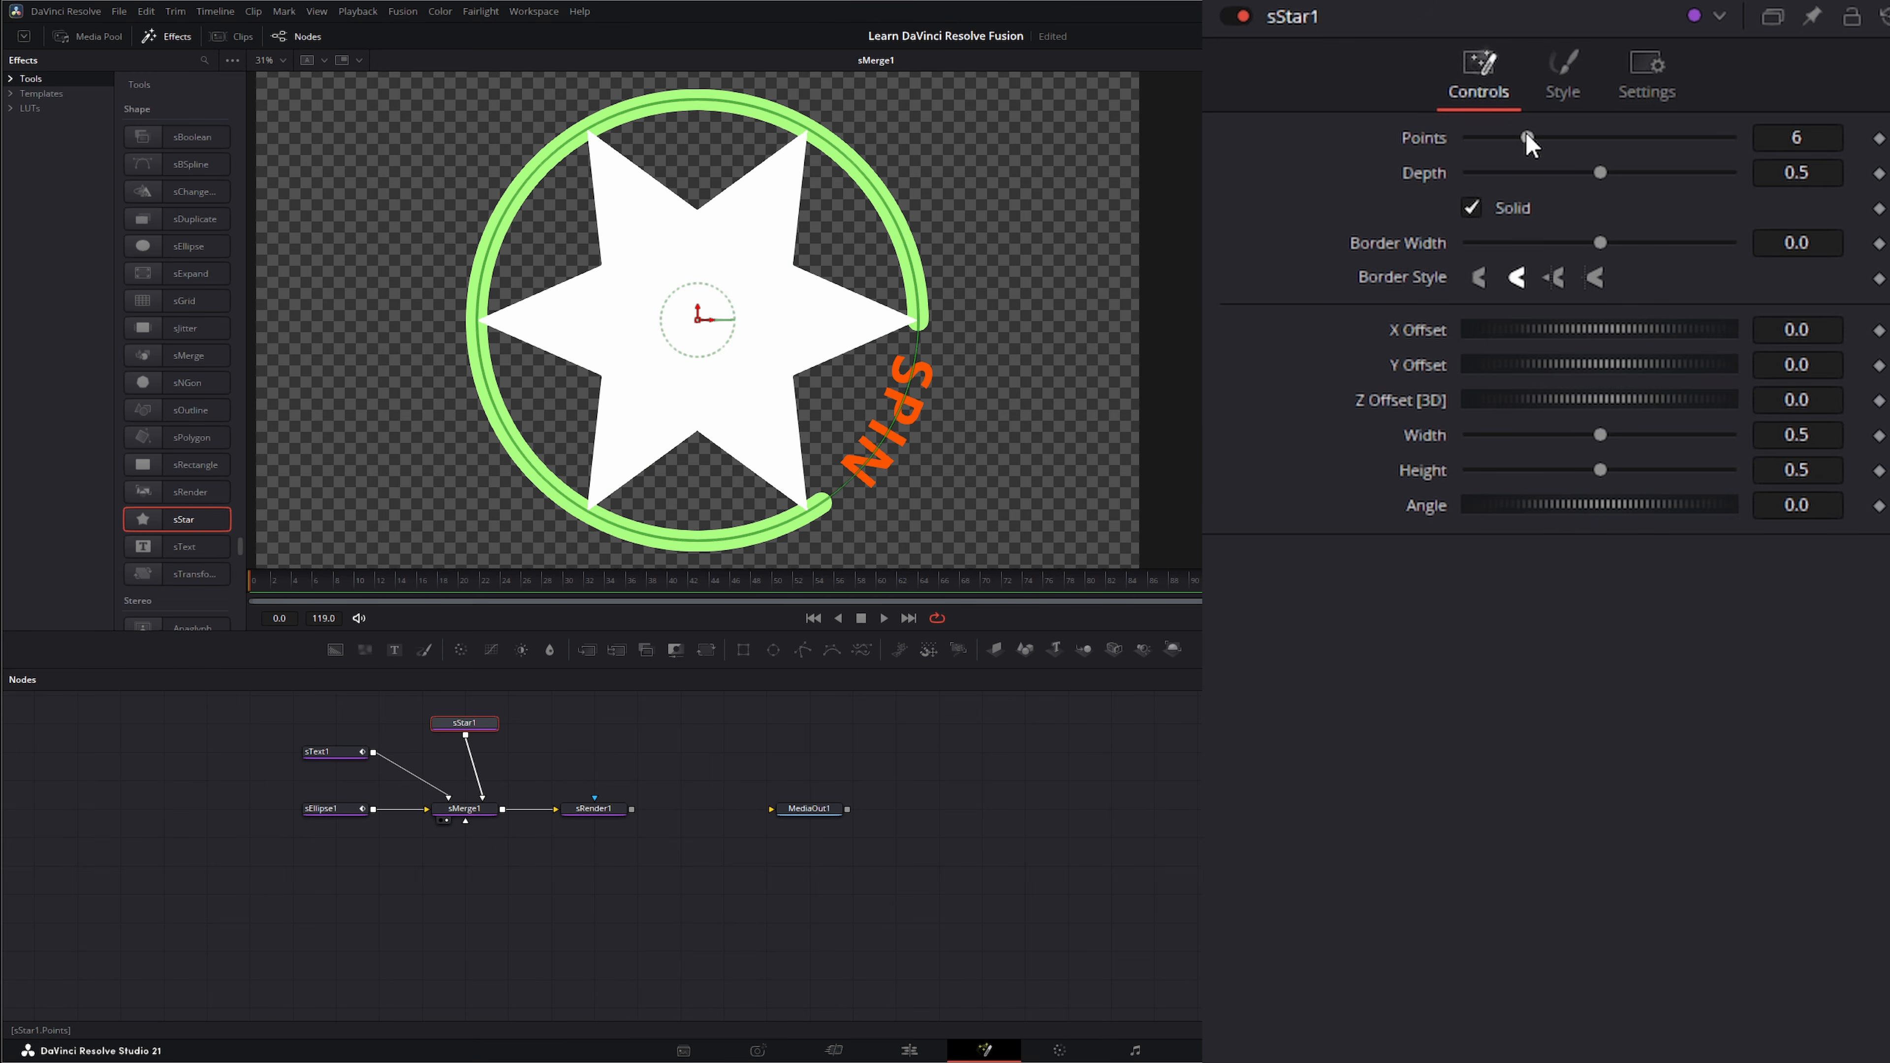
{"action": "left_click_drag", "start_coordinate": [1526, 134], "coordinate": [1529, 172]}
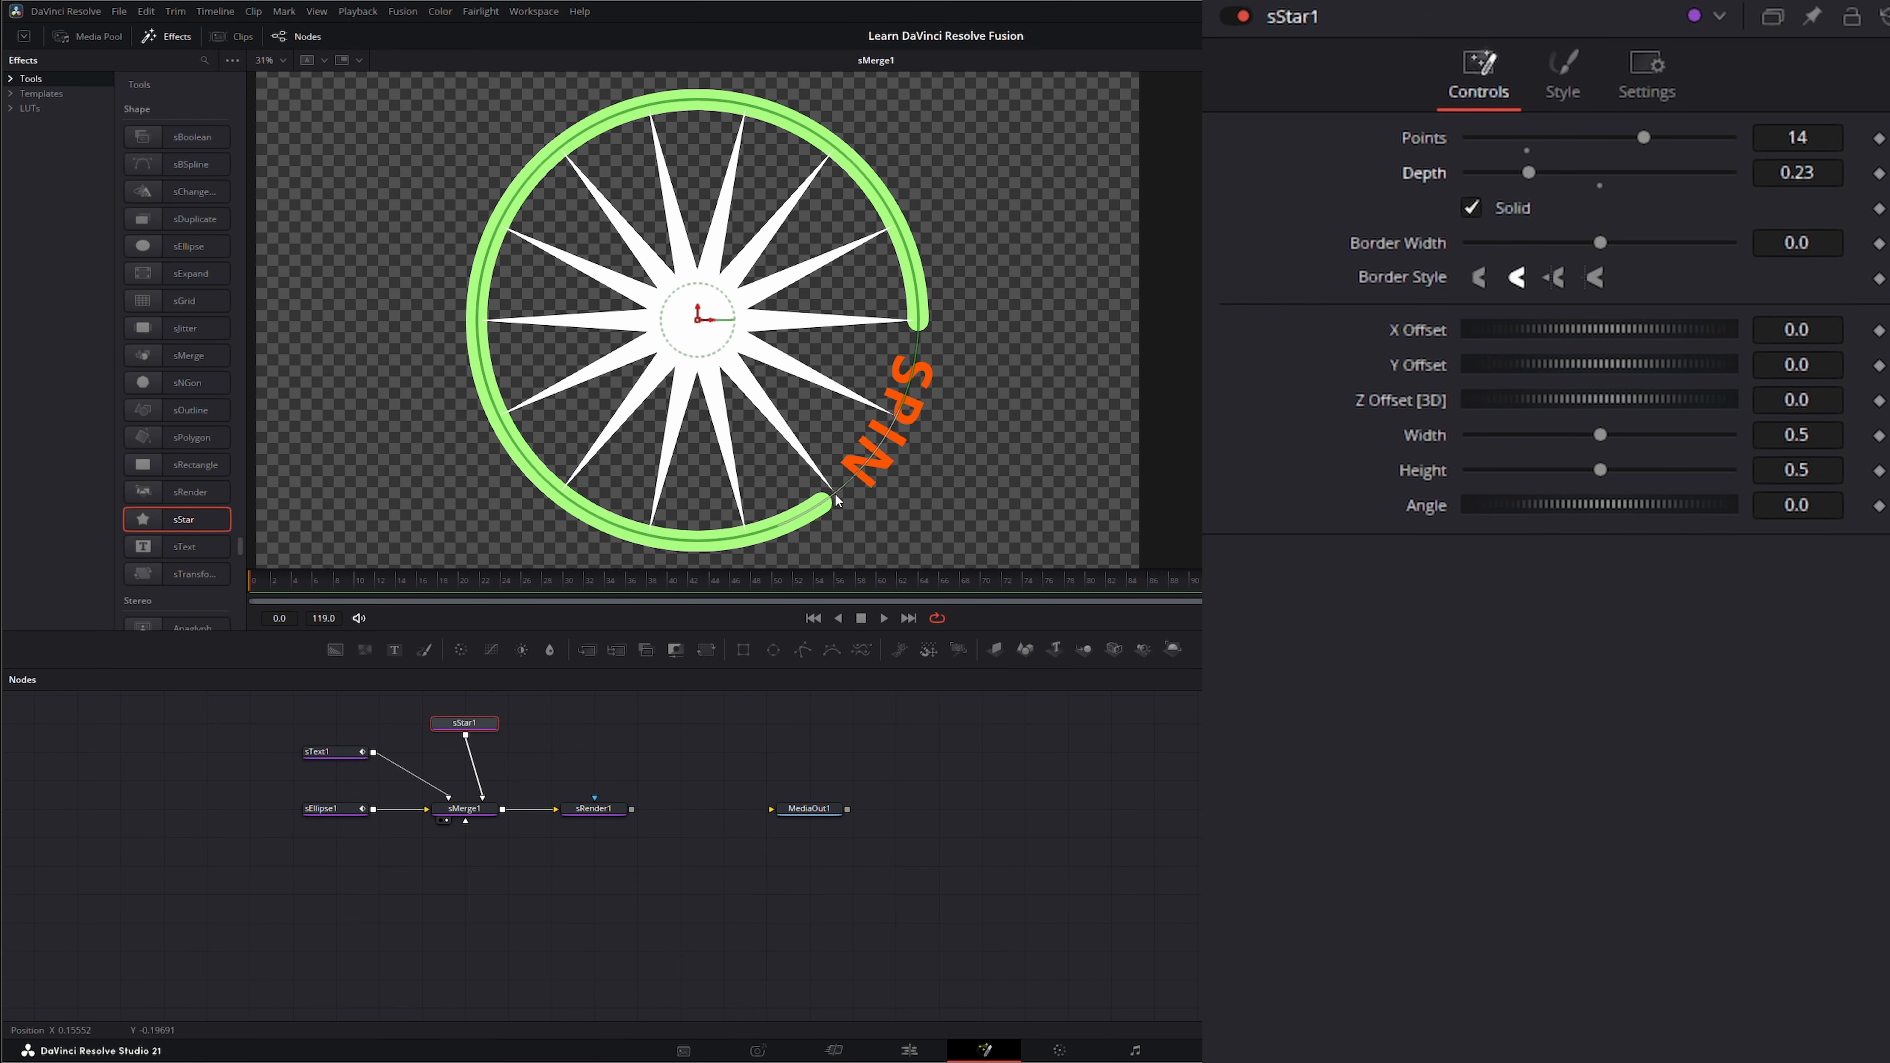
{"action": "mouse_move", "coordinate": [837, 500]}
{"action": "left_mouse_down"}
{"action": "mouse_move", "coordinate": [803, 469]}
{"action": "mouse_move", "coordinate": [822, 473]}
{"action": "left_mouse_up"}
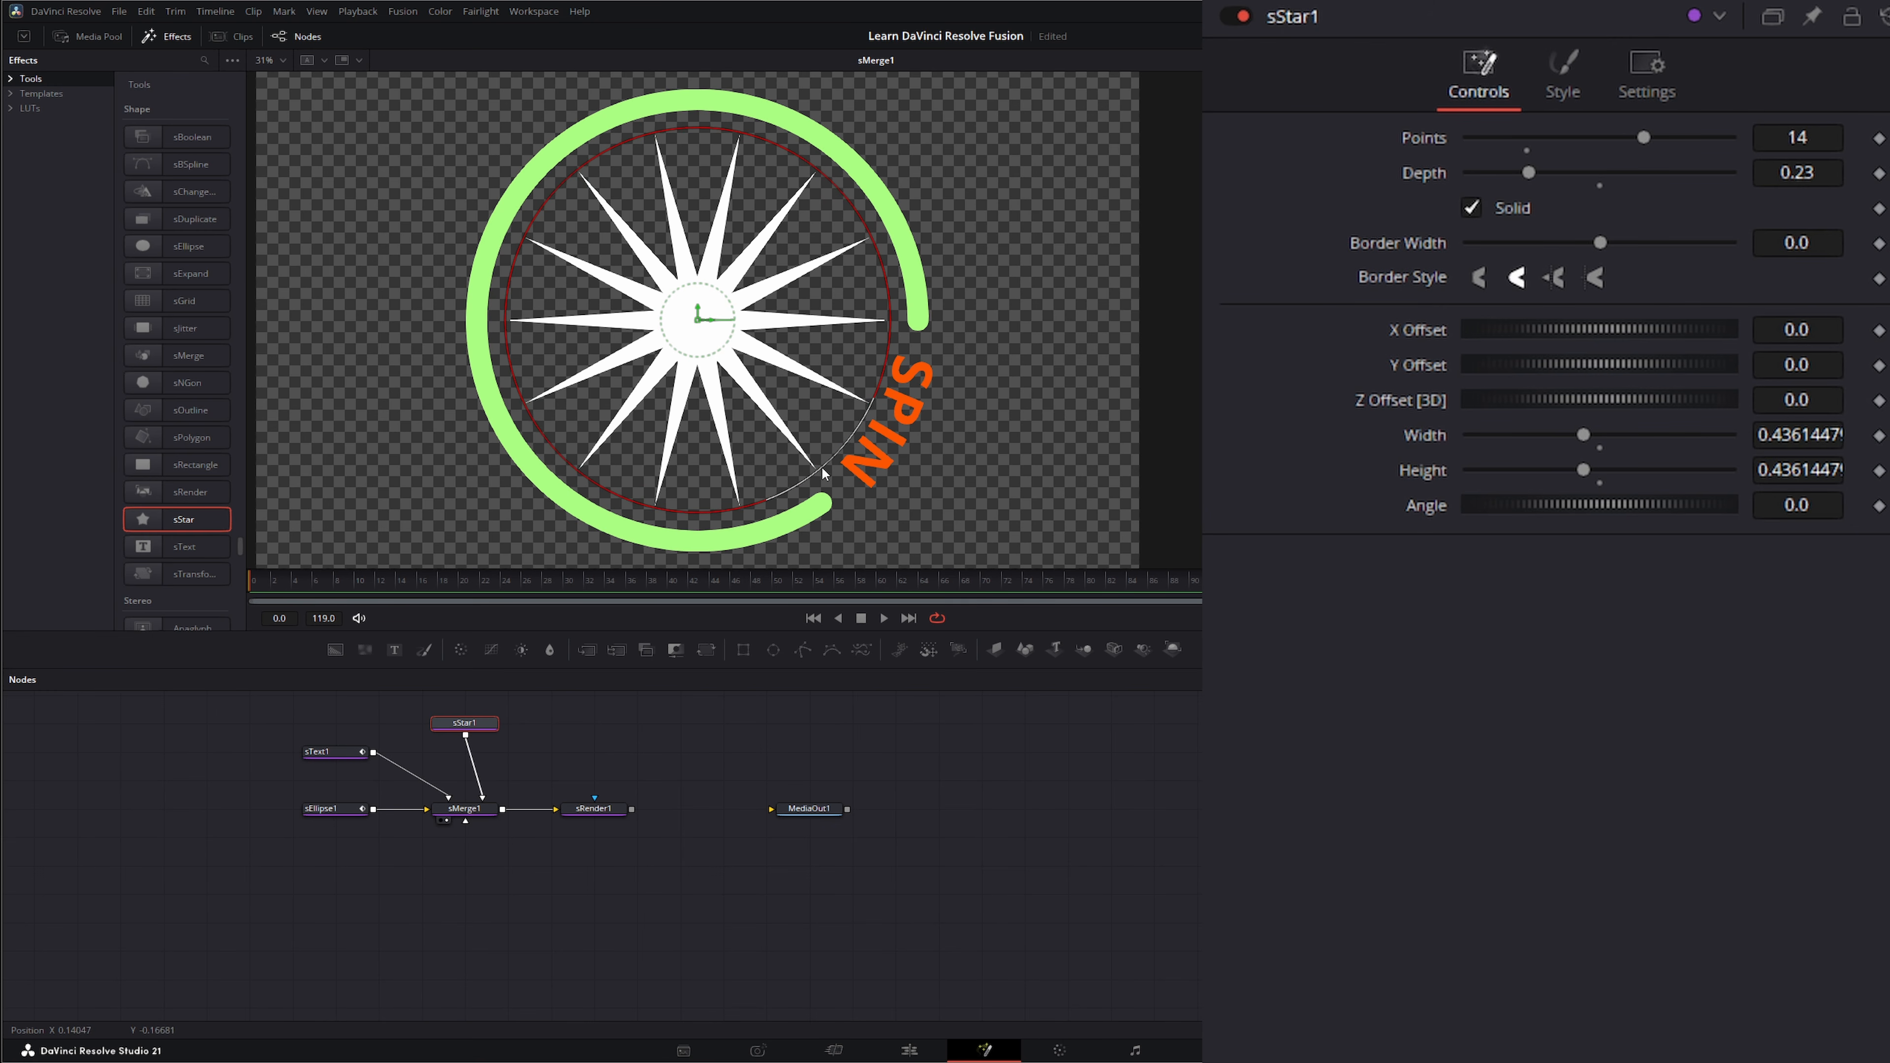
{"action": "left_click", "coordinate": [1563, 78]}
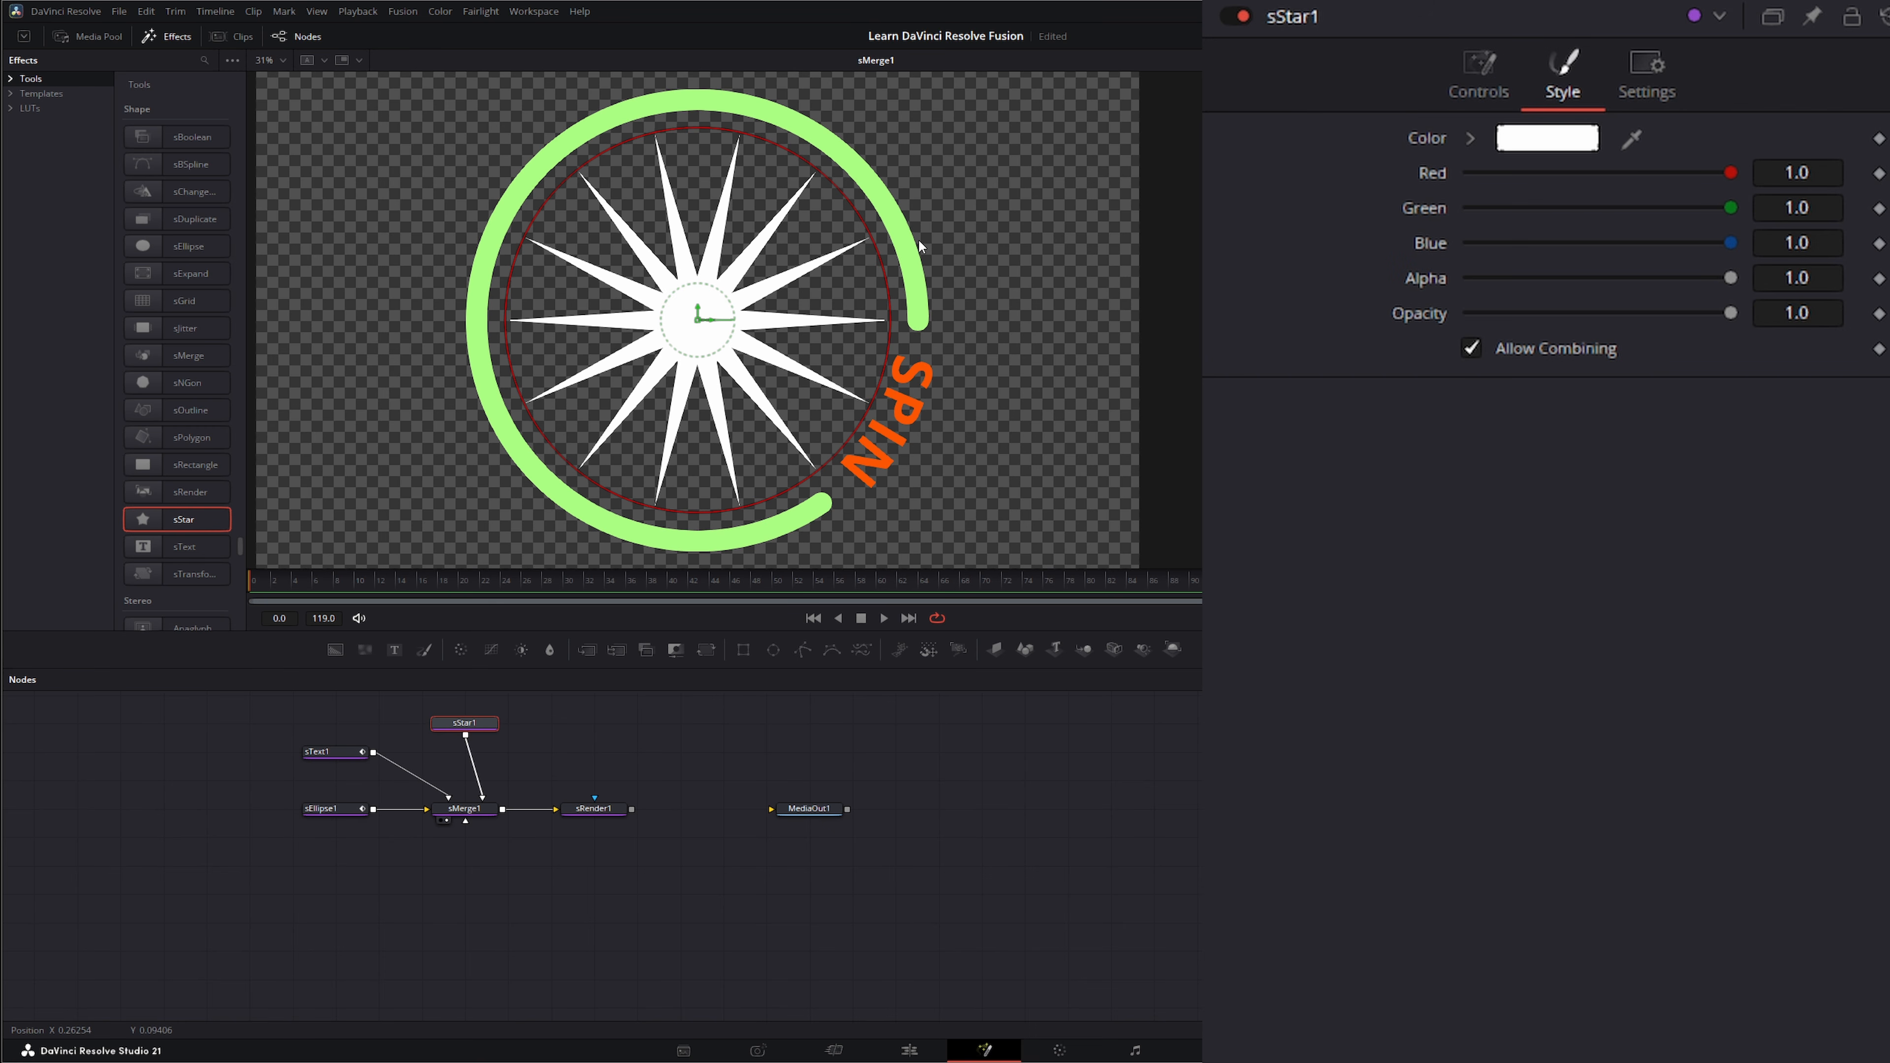
{"action": "left_click_drag", "start_coordinate": [1632, 139], "coordinate": [917, 240]}
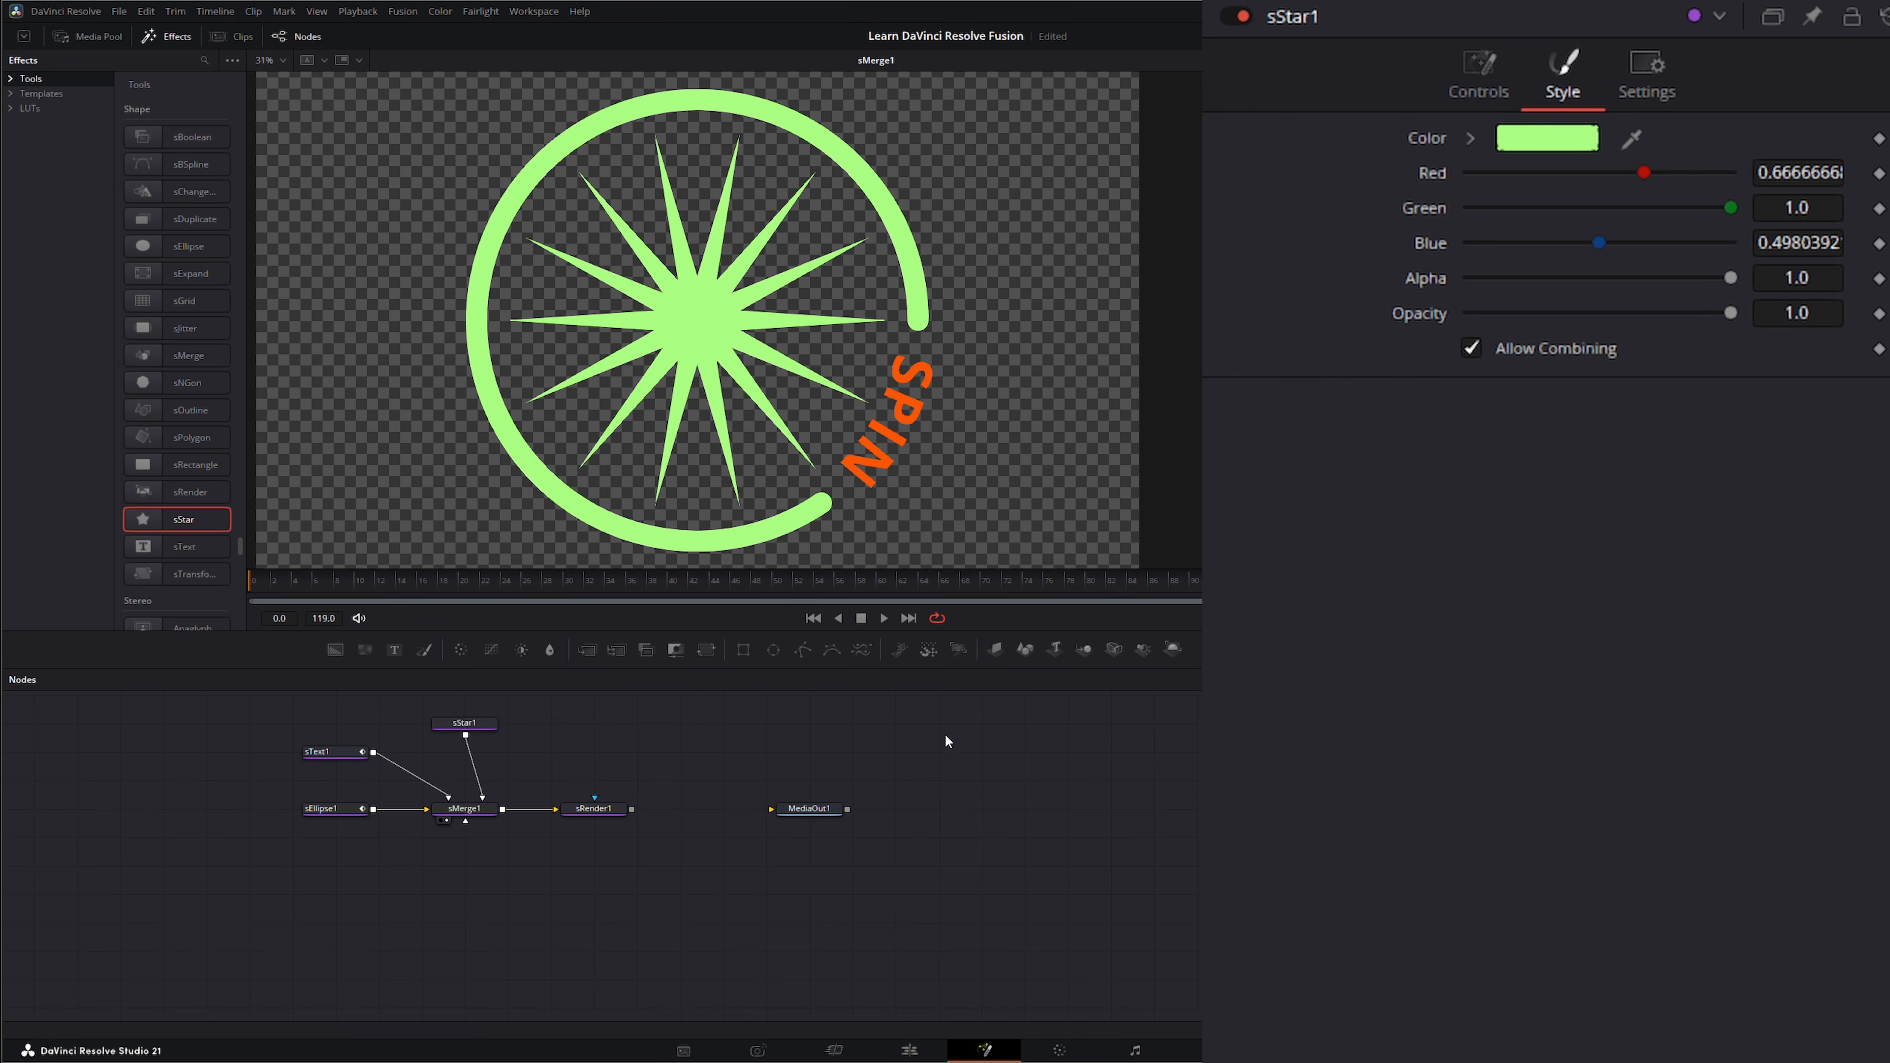
Step: Keyframe the sStar Angle from 0.0 at the first frame to 360 at the last frame
{"action": "left_click", "coordinate": [1495, 60]}
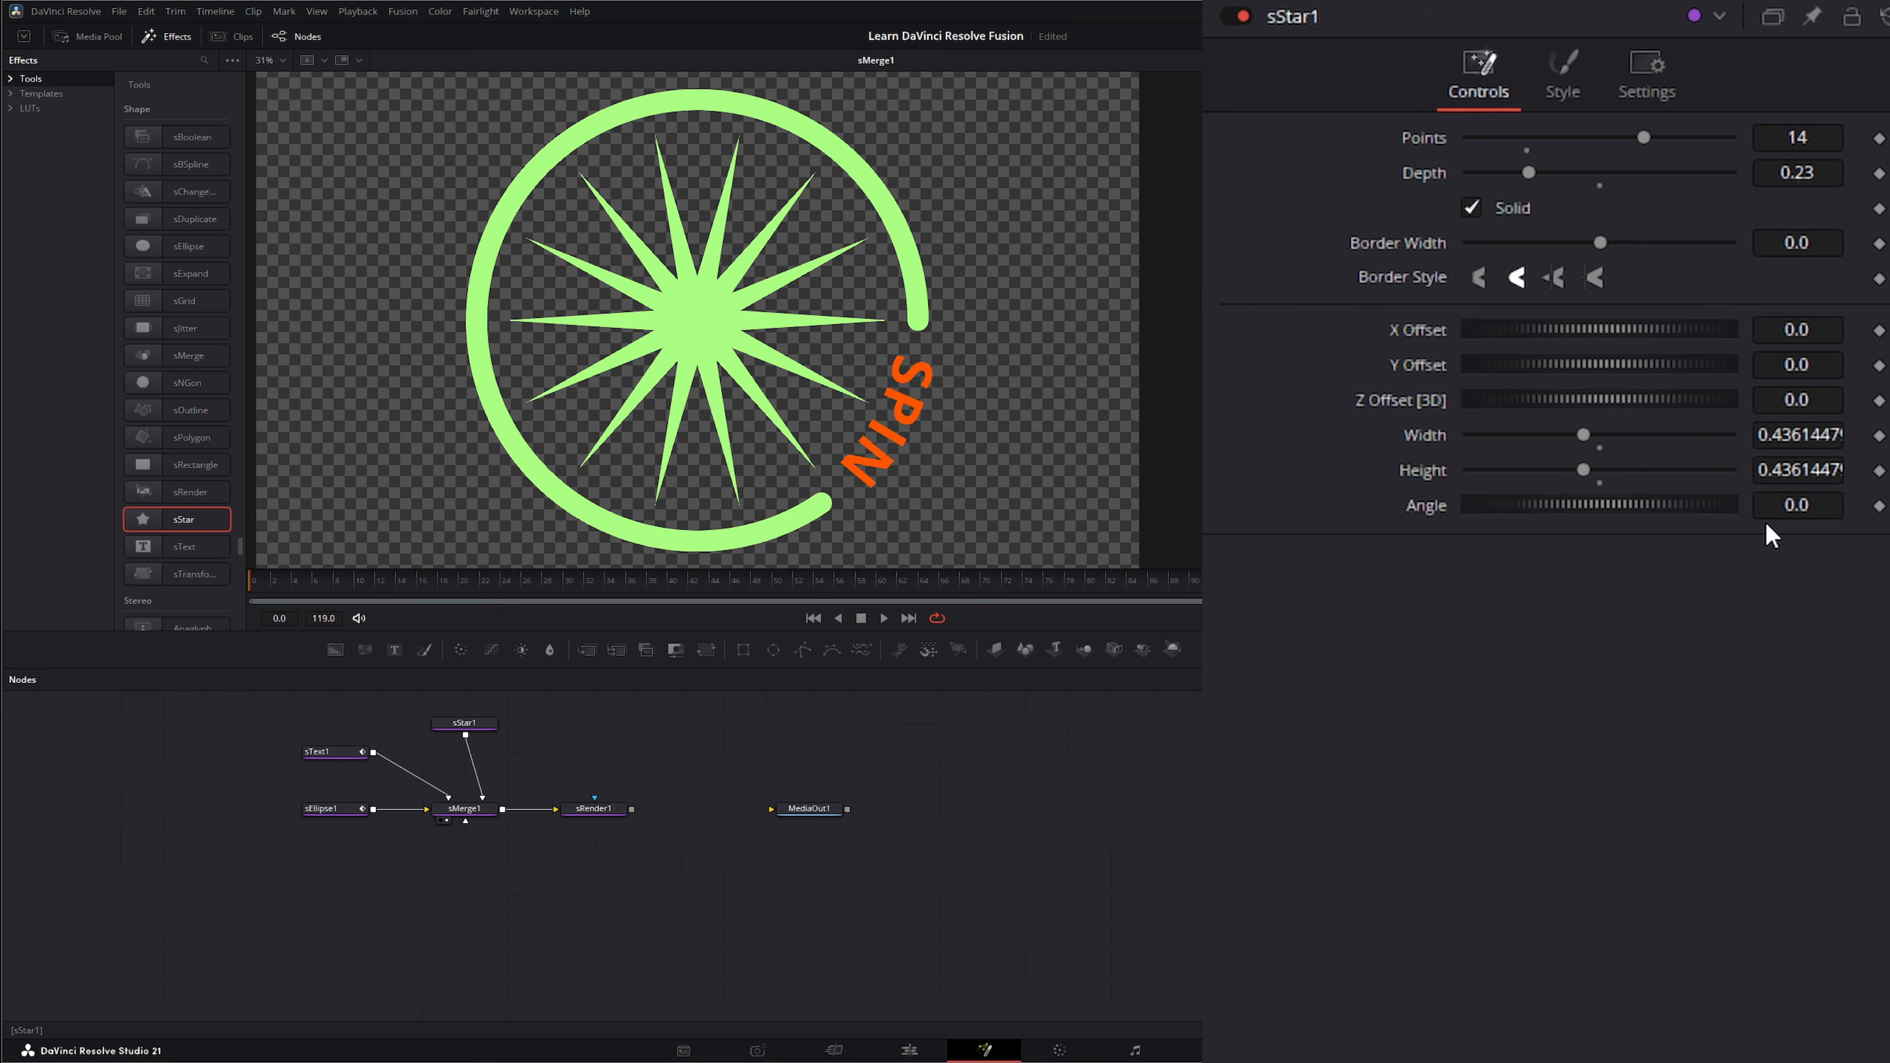
{"action": "left_click", "coordinate": [1879, 505]}
{"action": "left_click", "coordinate": [1831, 511]}
{"action": "type", "text": "360"}
{"action": "key", "text": "Tab"}
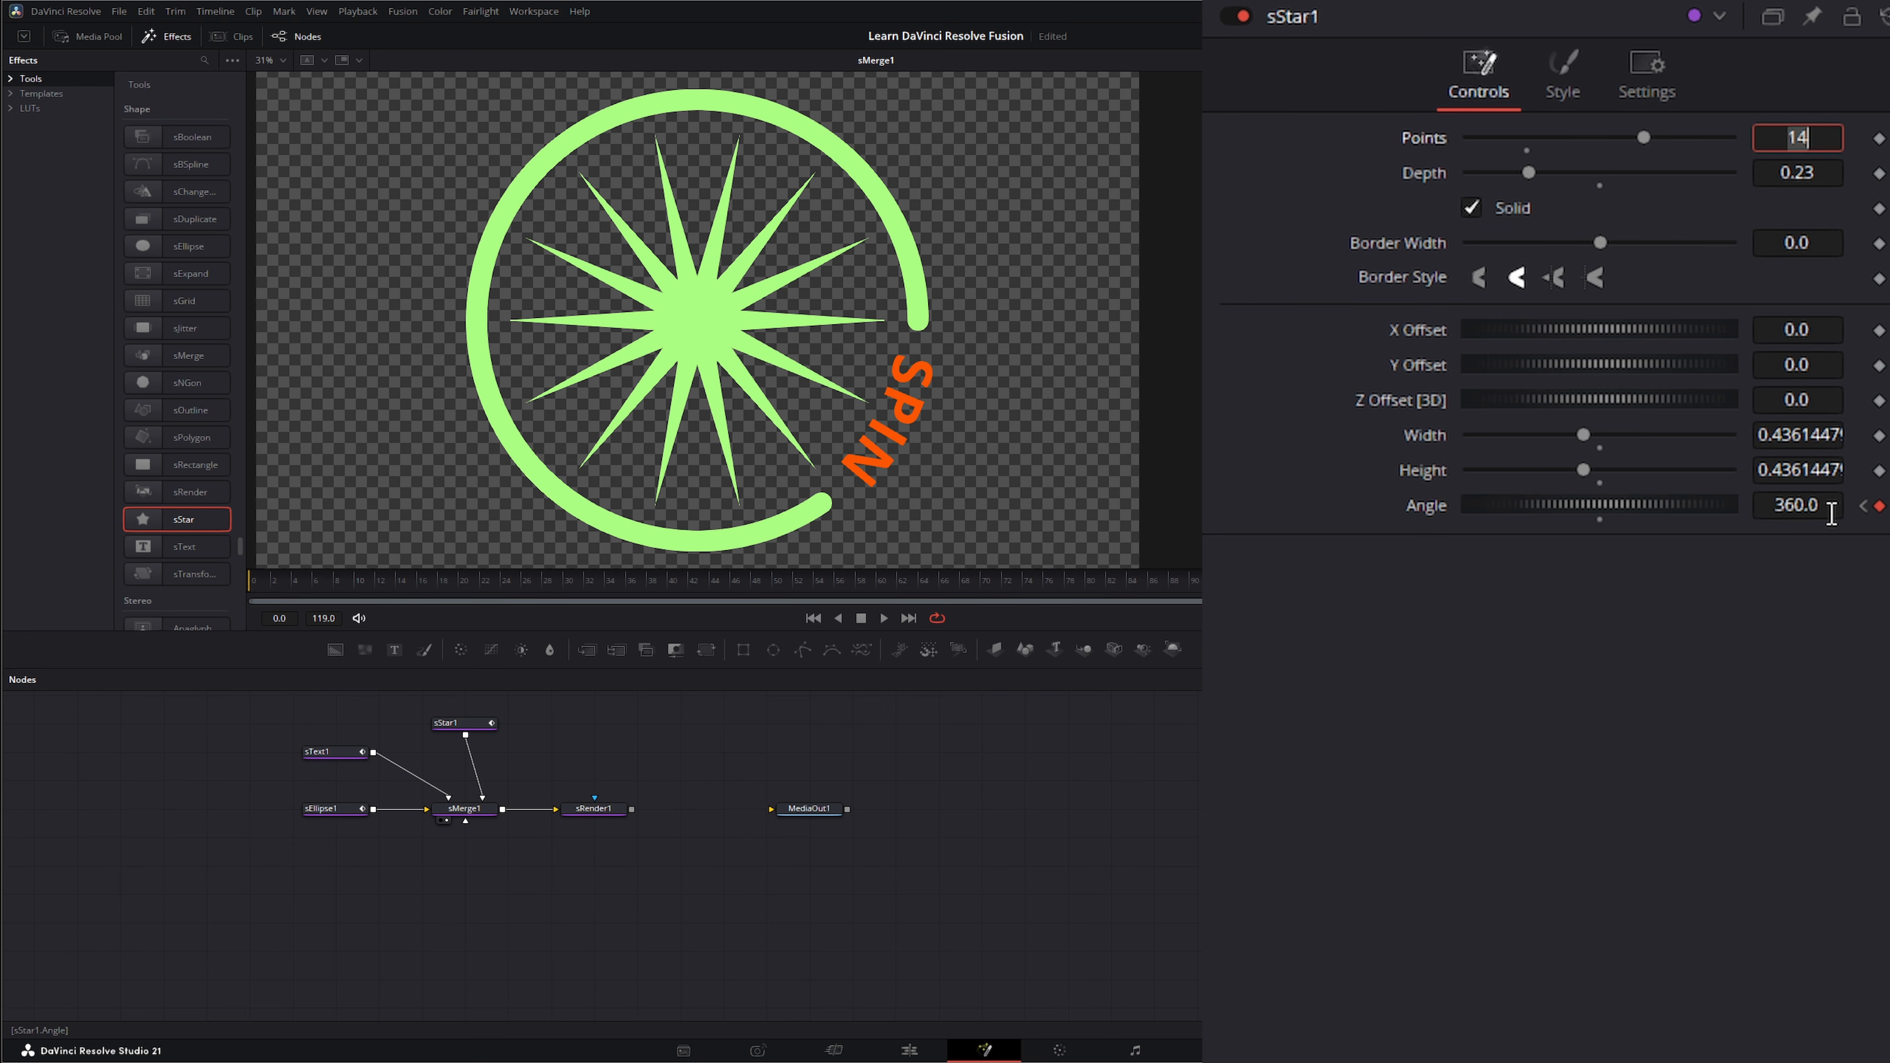
Step: Play back the spinning star together with the ring and text, stop, and return to the first frame
{"action": "left_click", "coordinate": [883, 619]}
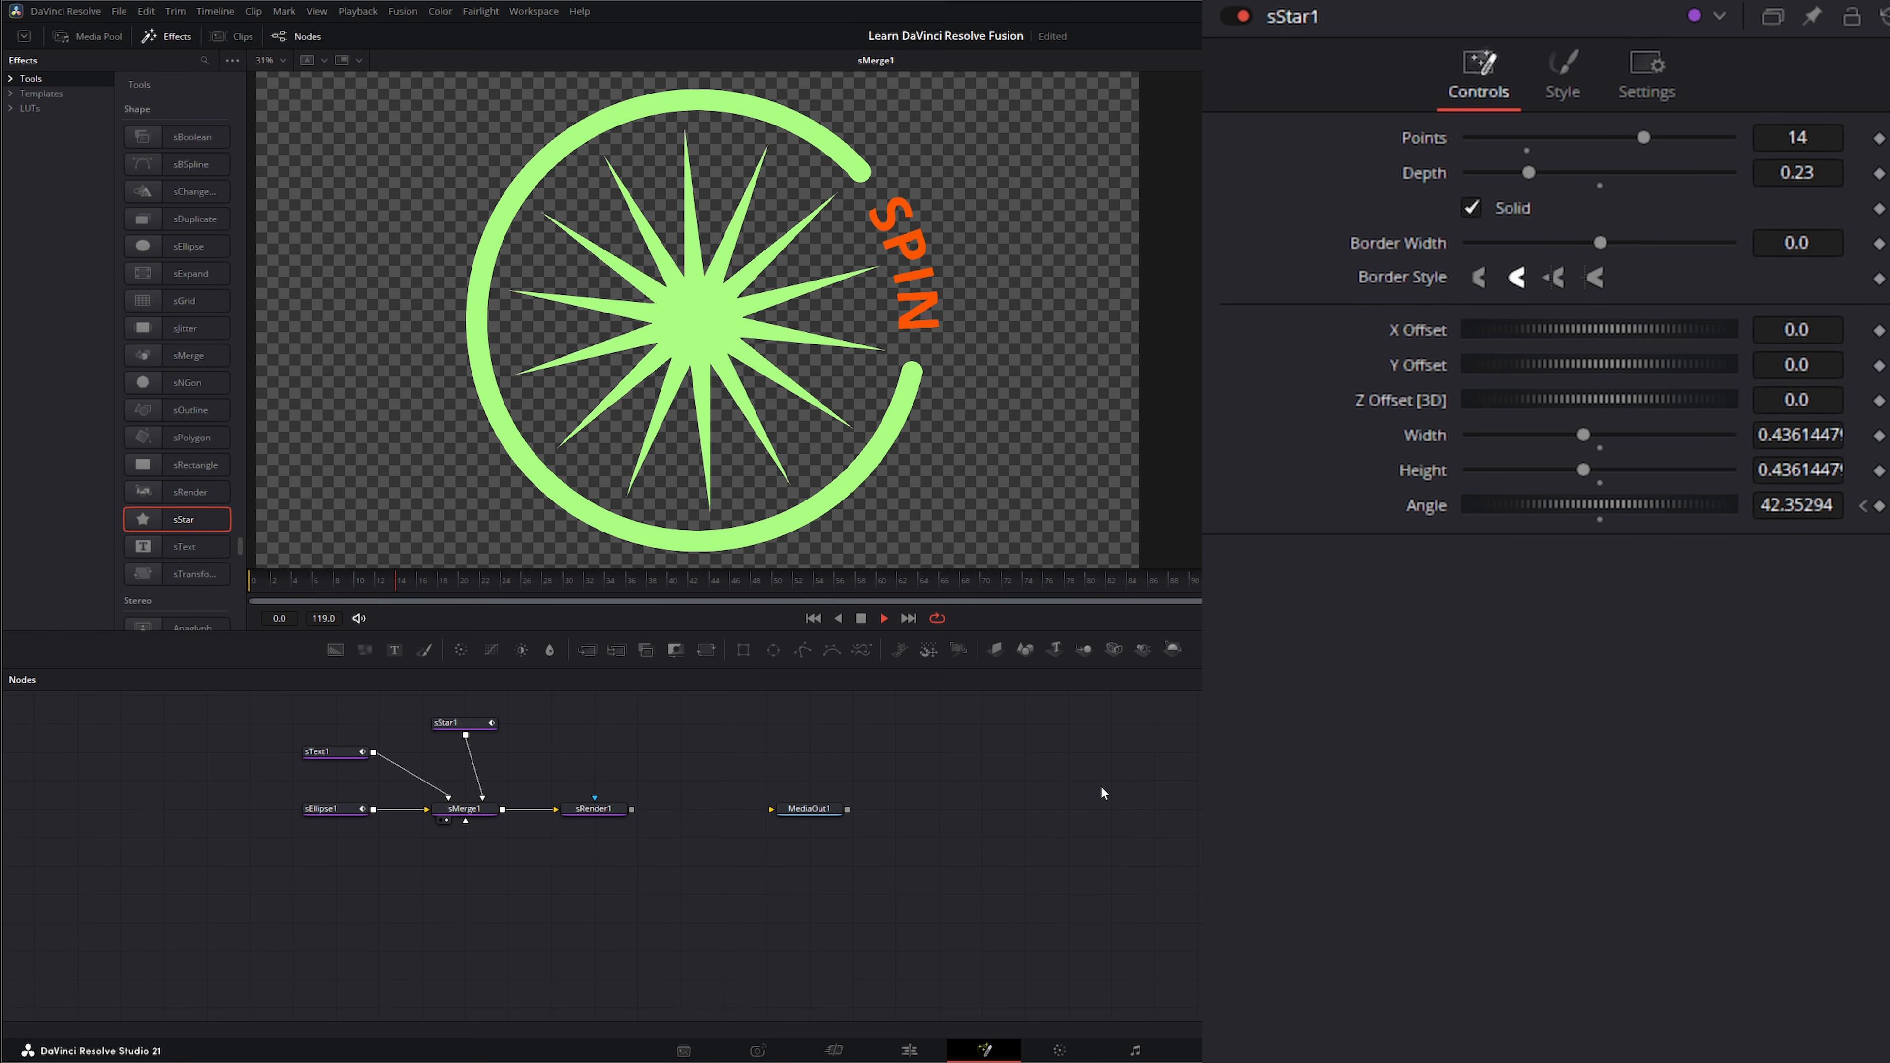
{"action": "left_click", "coordinate": [864, 619]}
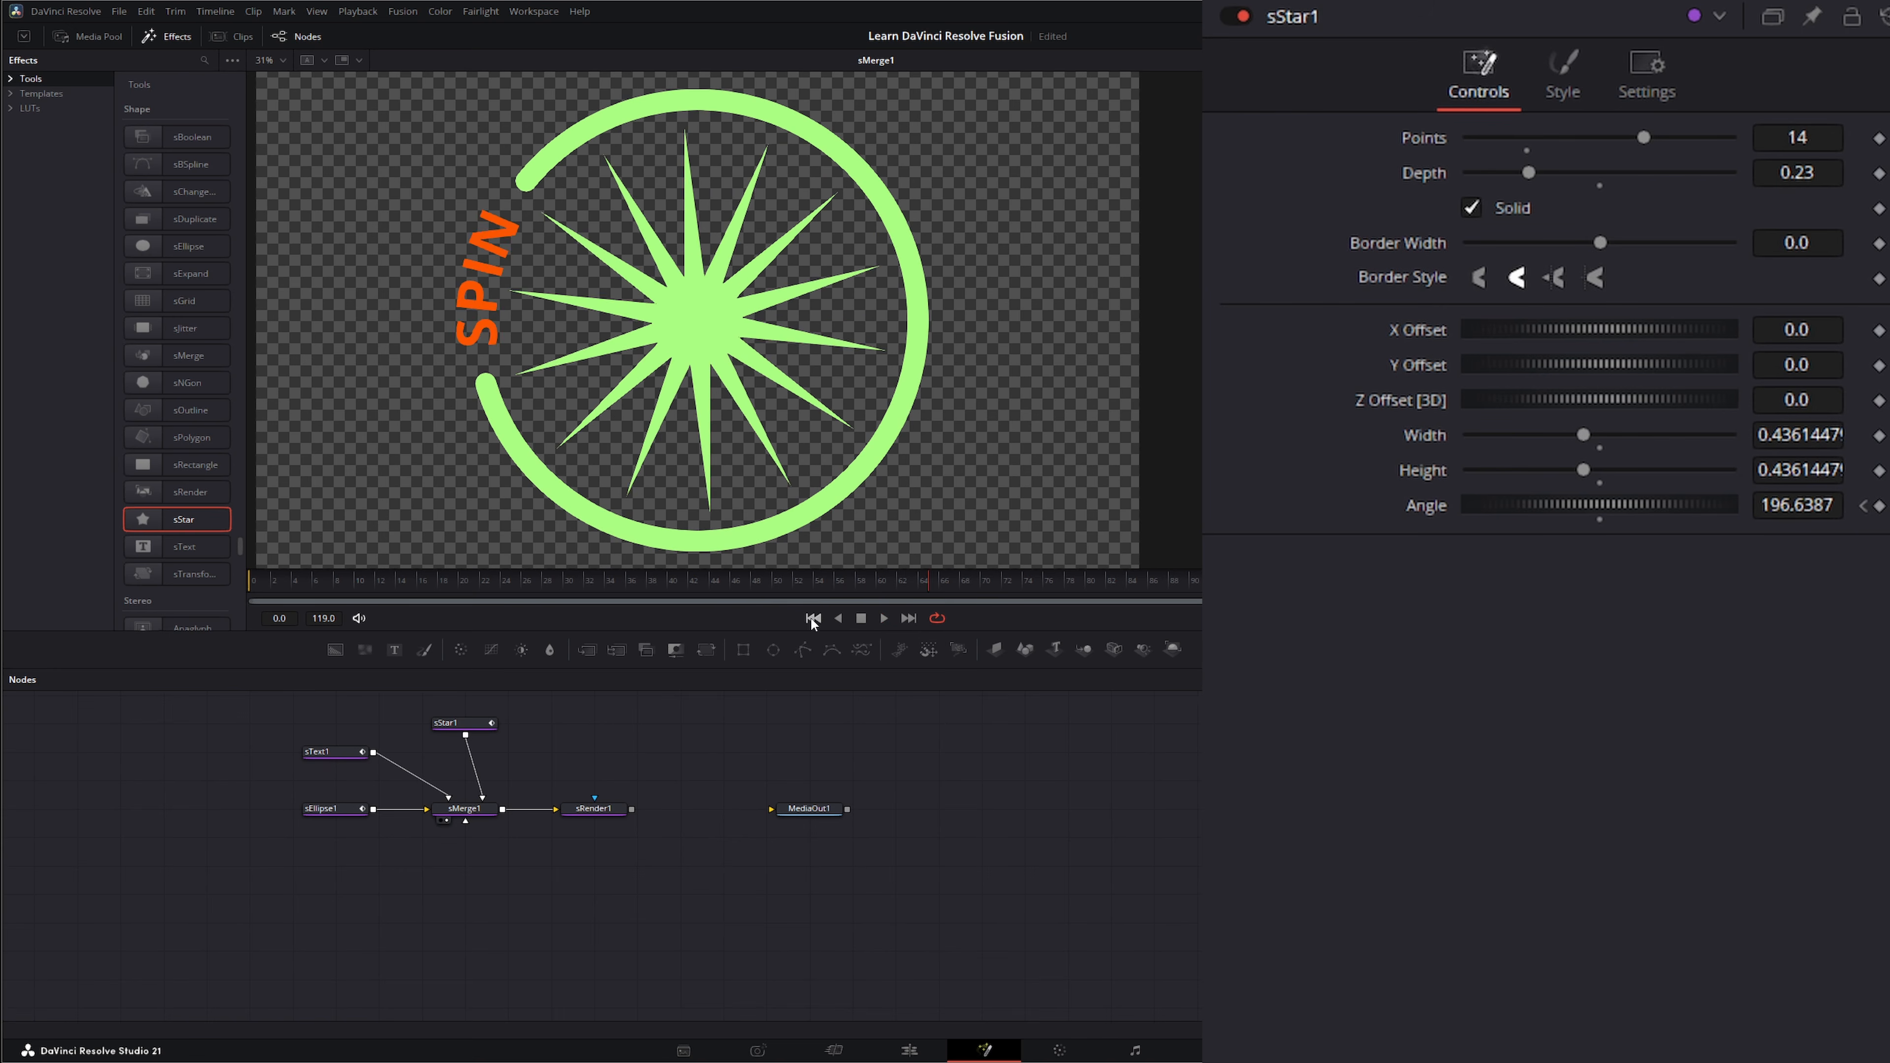
{"action": "left_click", "coordinate": [811, 618]}
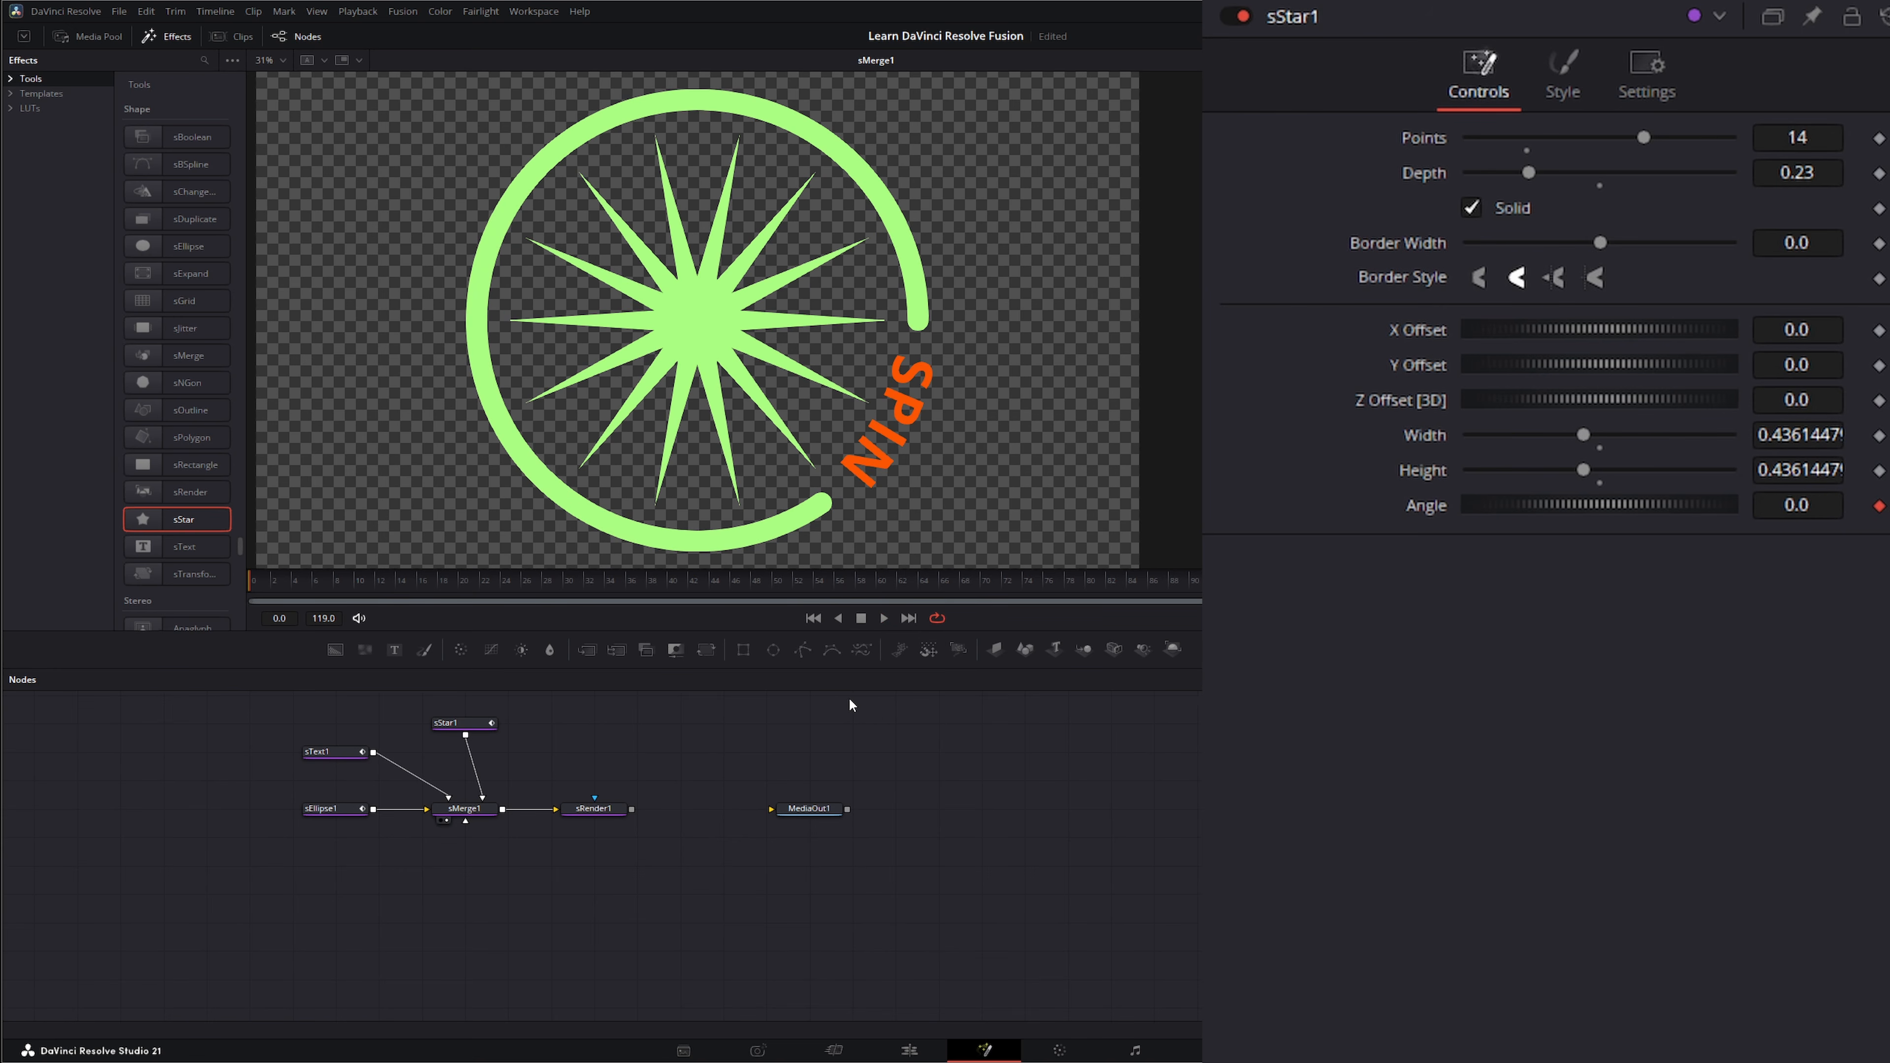
Step: Move the sStar node above sText, then add an sNGon to sMerge and shrink its width and height to about 0.074
{"action": "left_click_drag", "start_coordinate": [458, 722], "coordinate": [328, 722]}
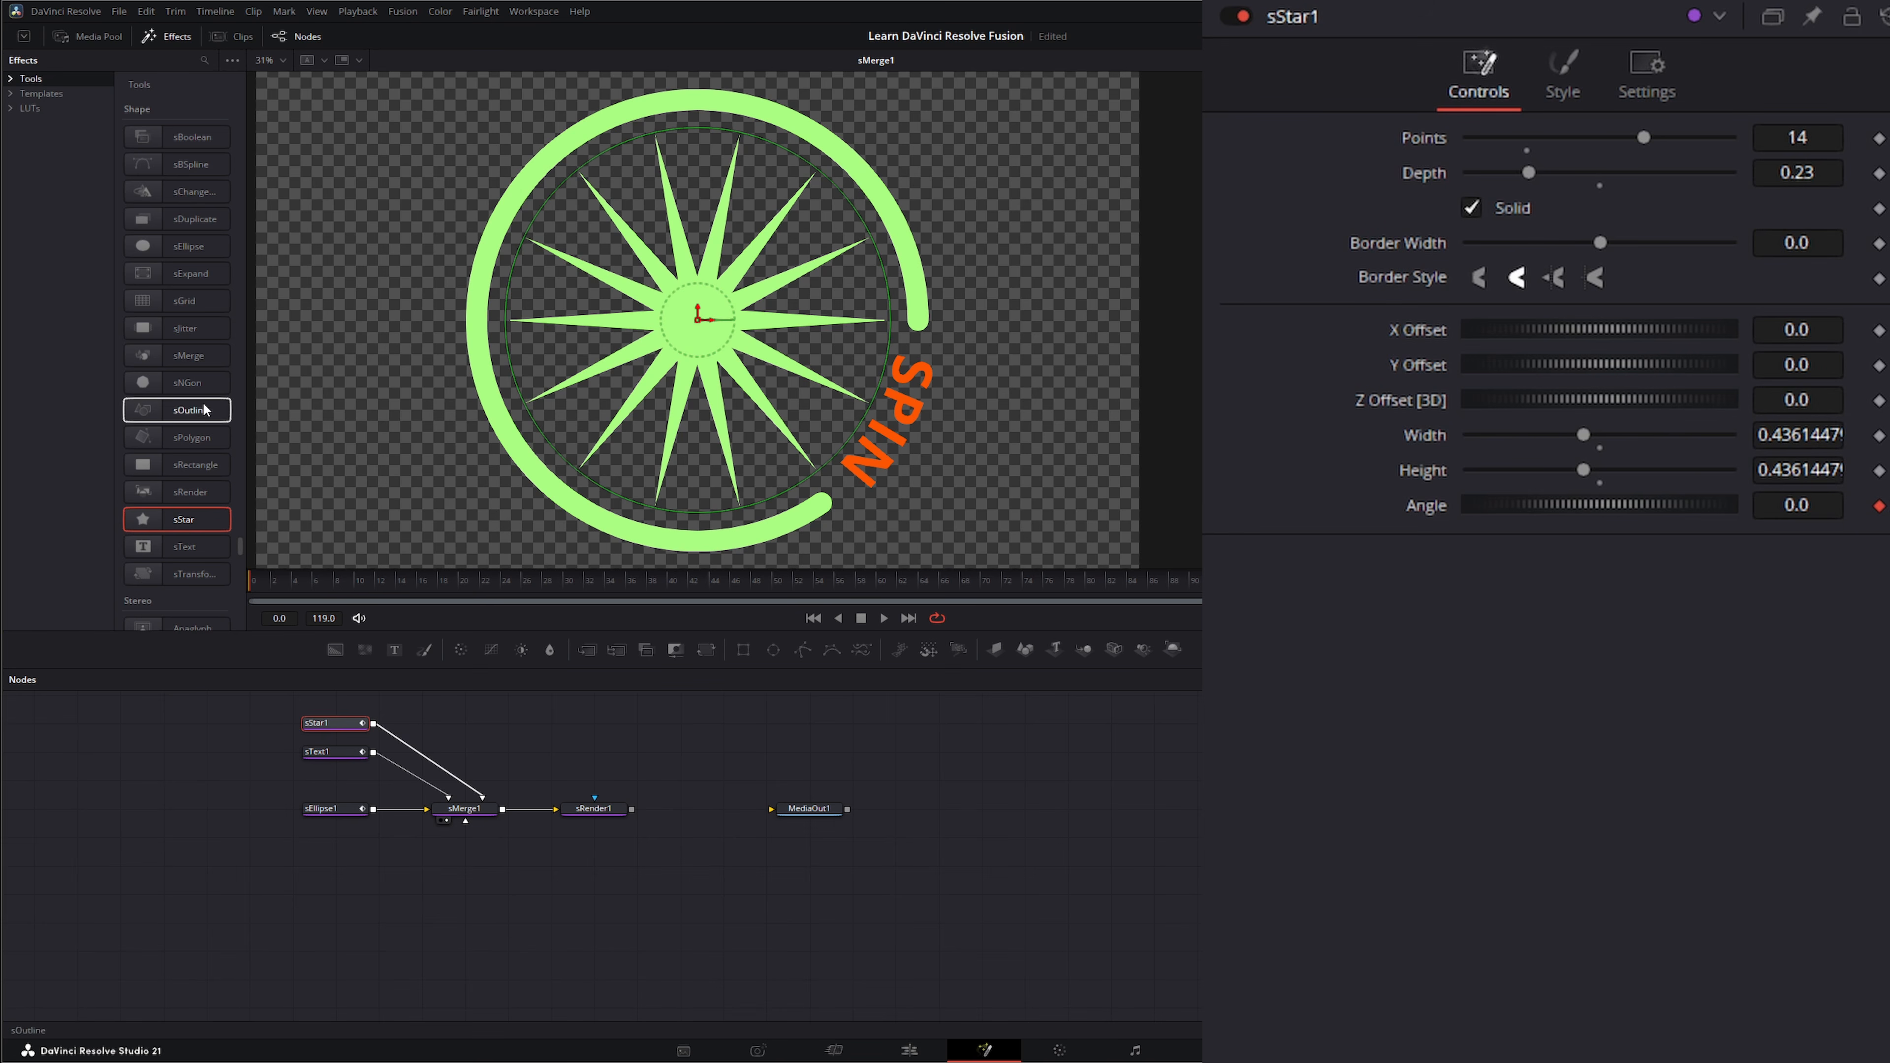
{"action": "left_click_drag", "start_coordinate": [177, 391], "coordinate": [487, 825]}
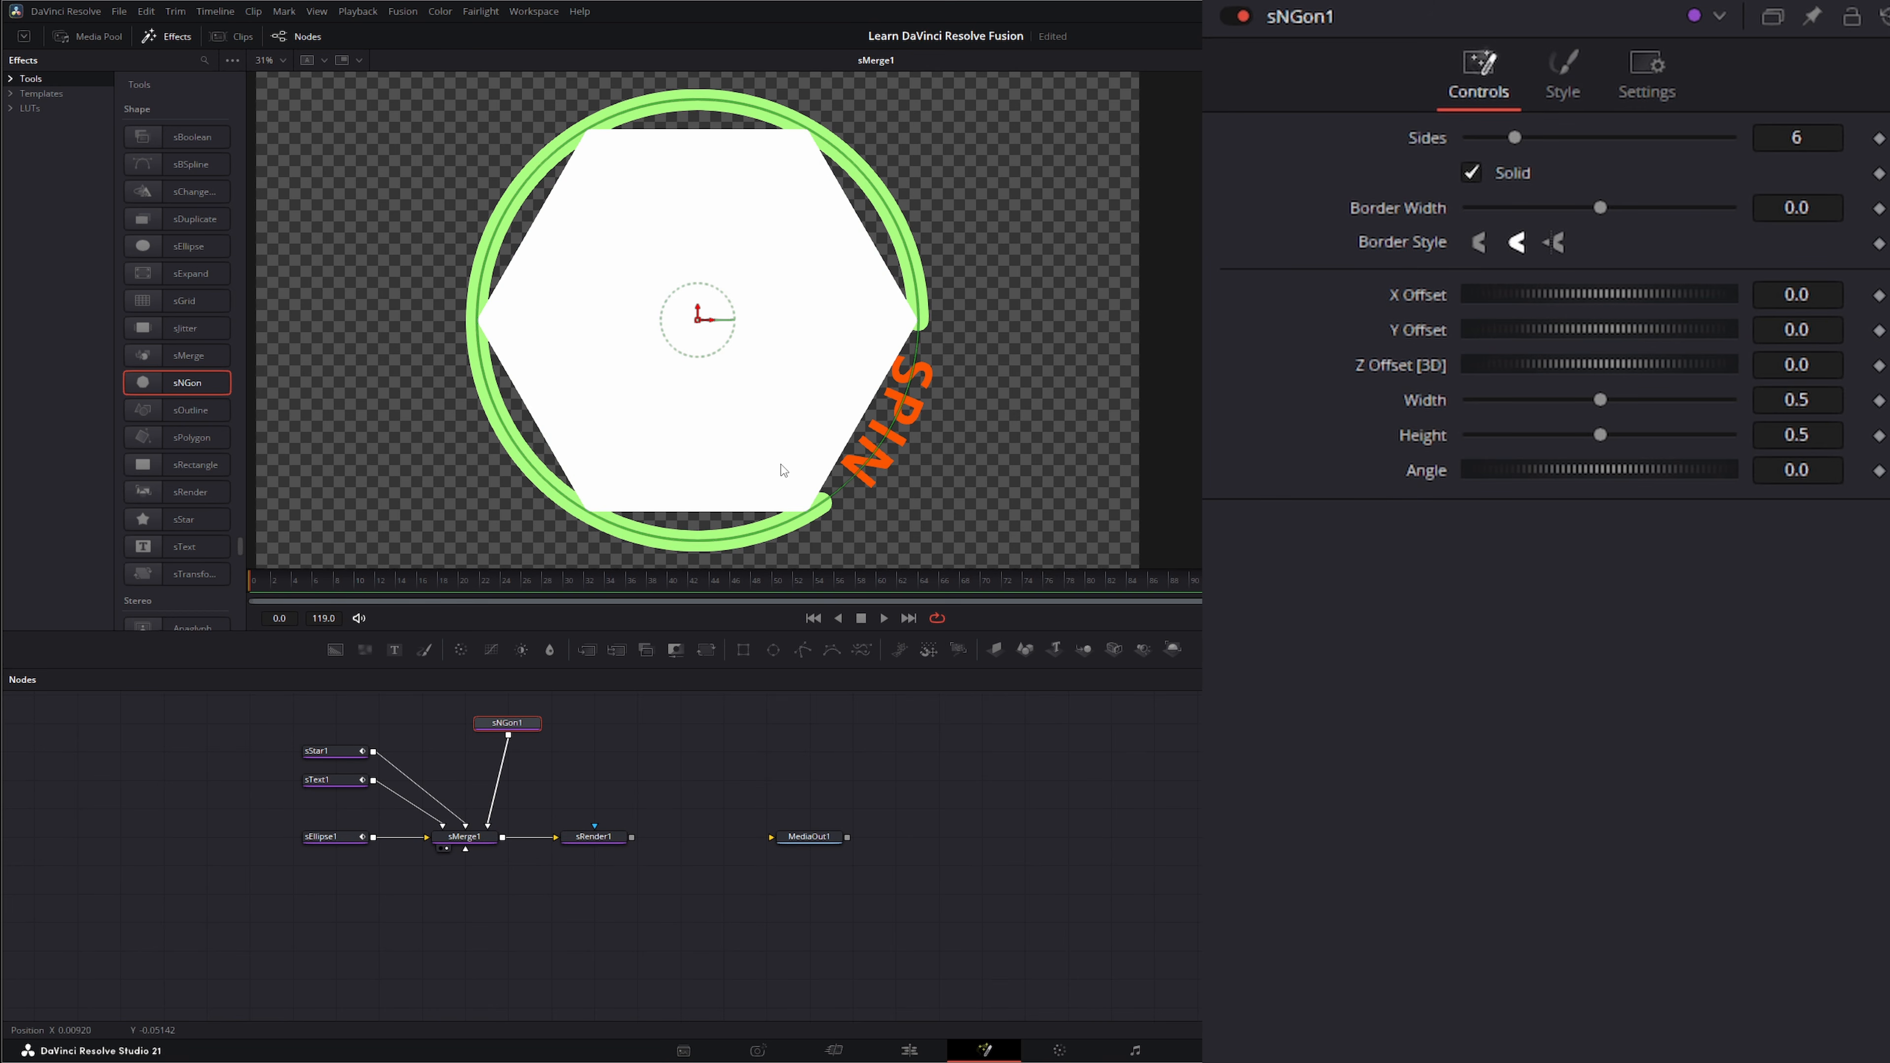
{"action": "left_click_drag", "start_coordinate": [819, 505], "coordinate": [700, 346]}
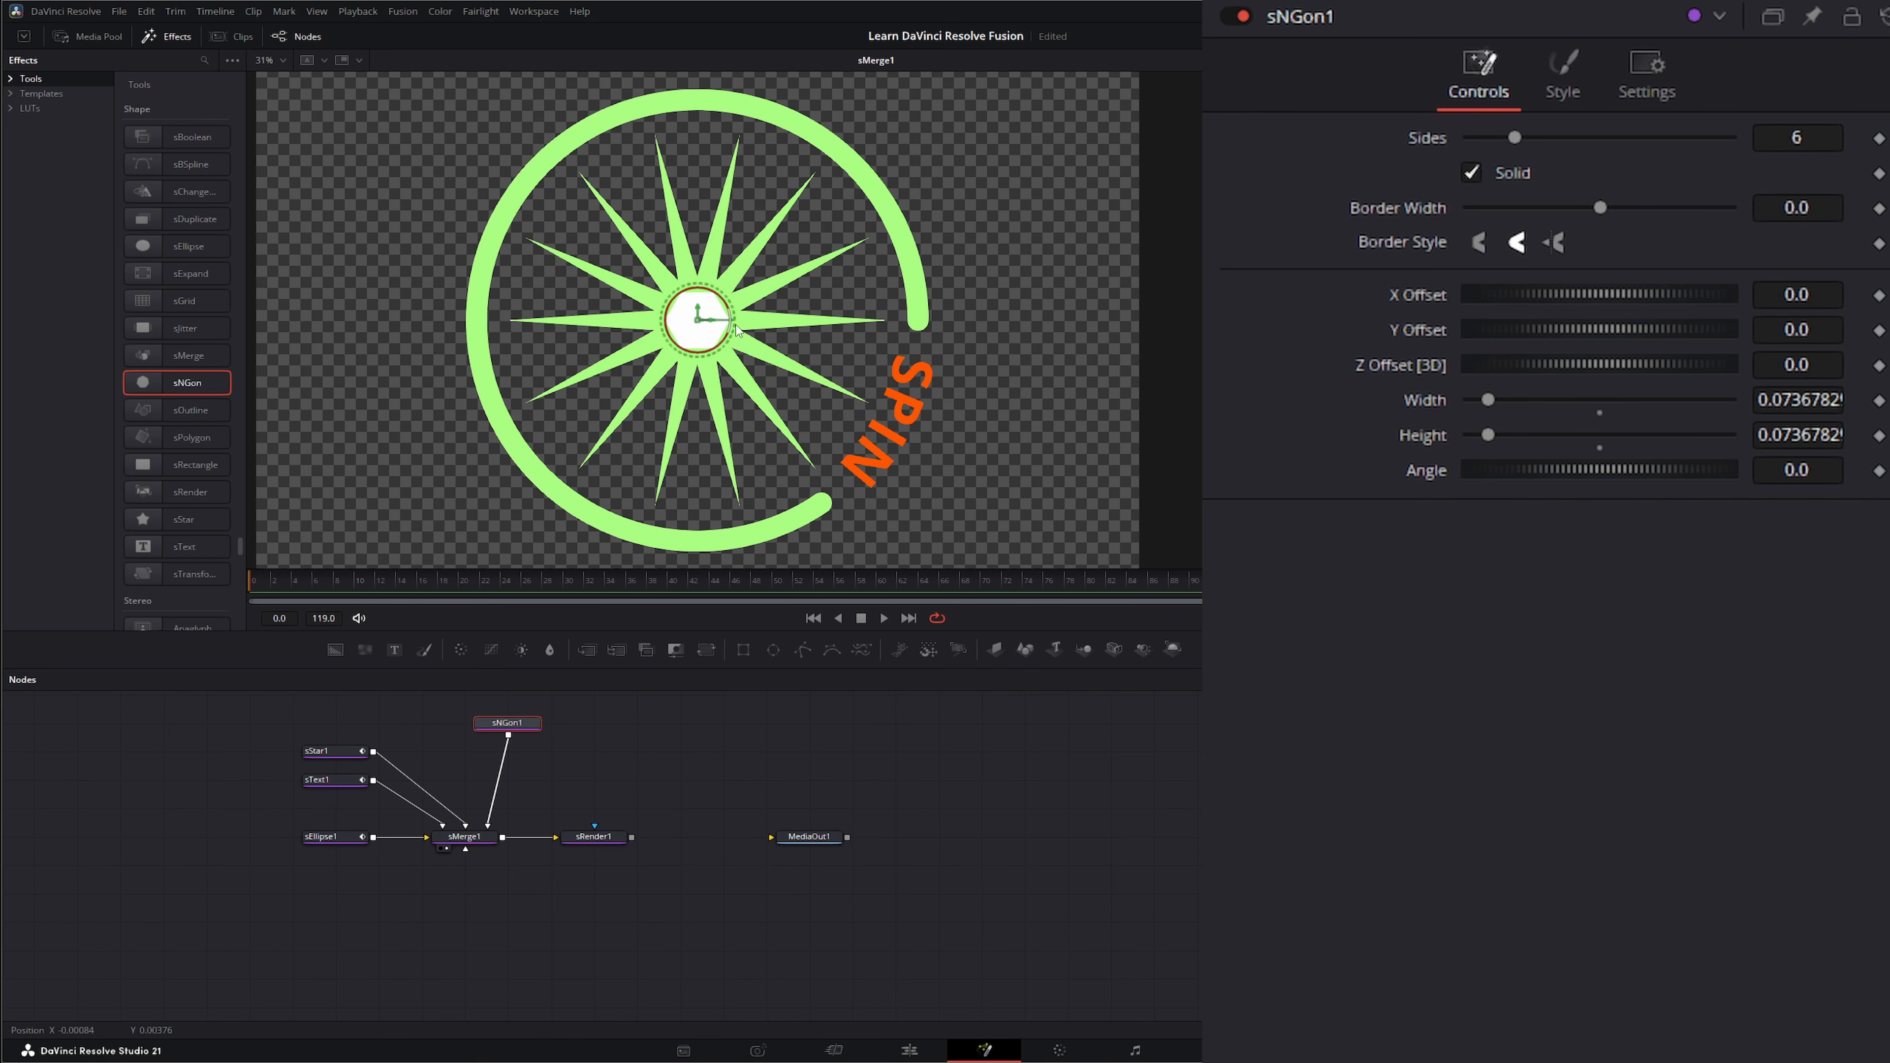
{"action": "left_click", "coordinate": [321, 430]}
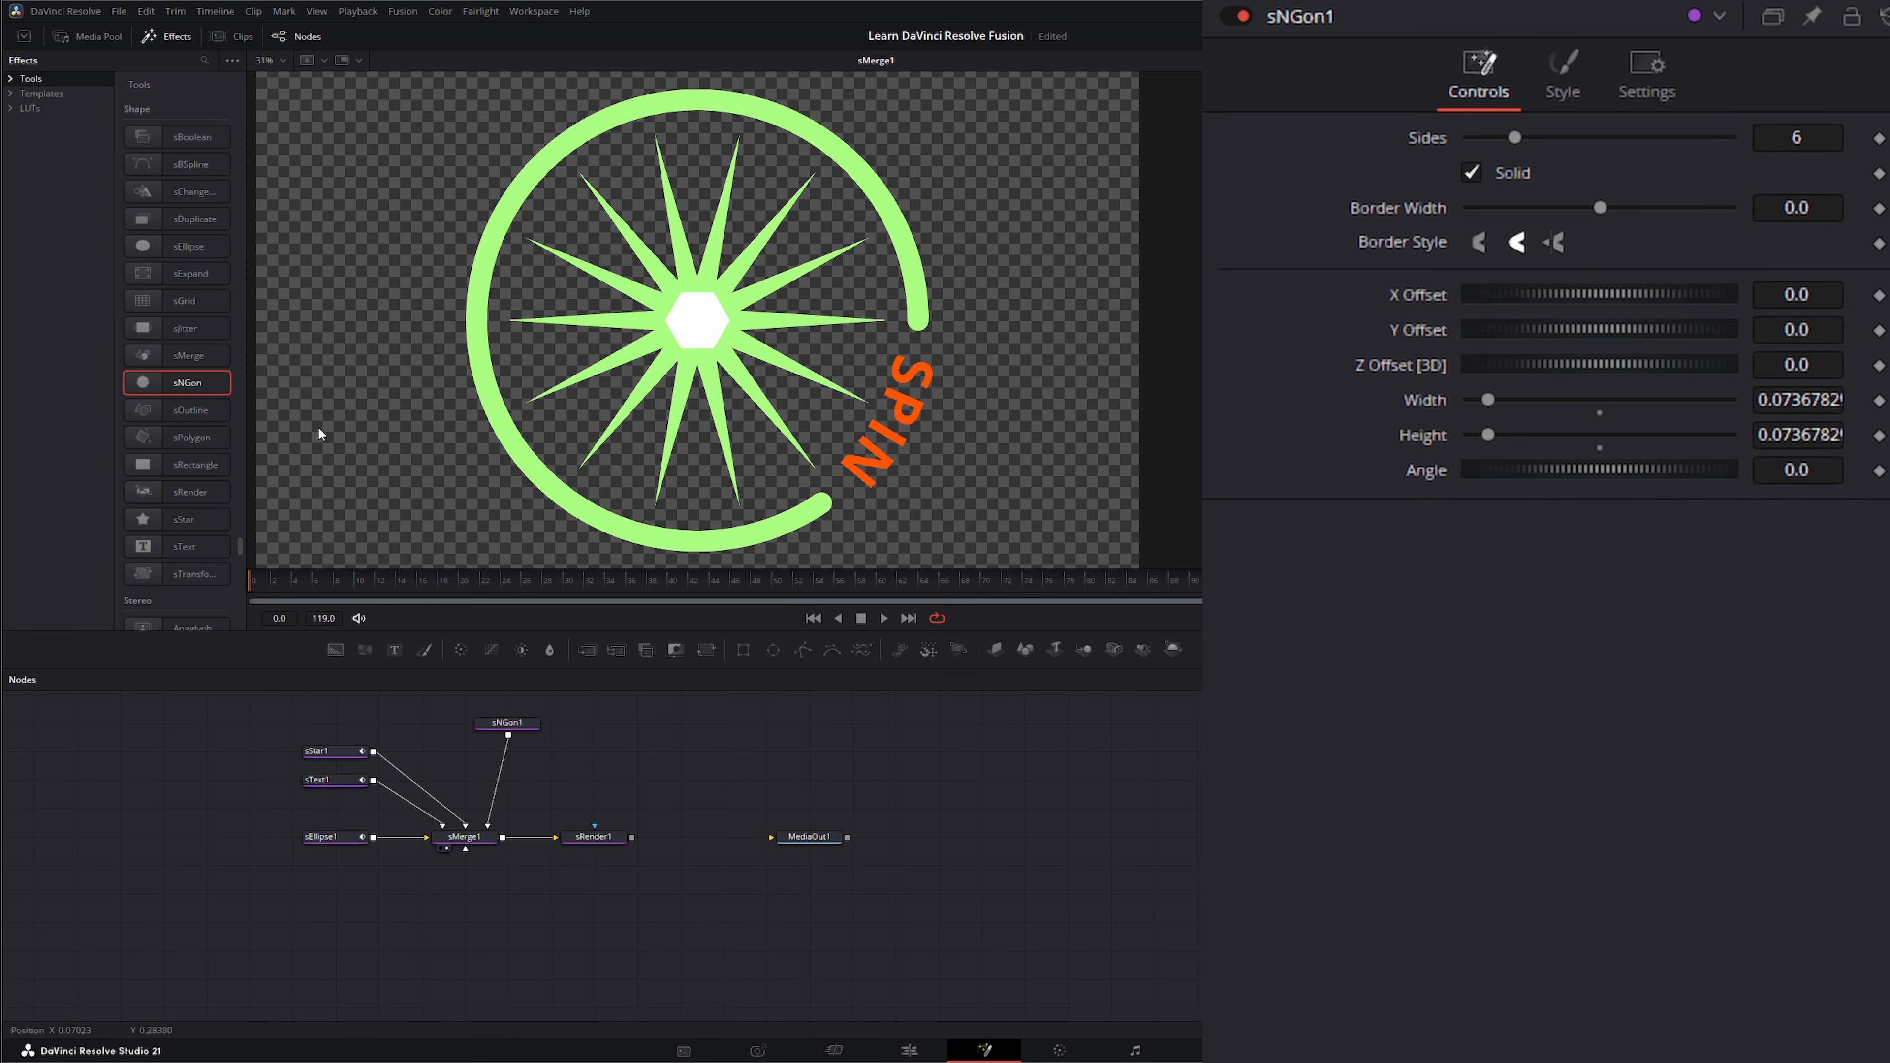
Step: Add an sBoolean that subtracts sNGon from sStar and feeds the result into sMerge
{"action": "left_click_drag", "start_coordinate": [185, 139], "coordinate": [593, 780]}
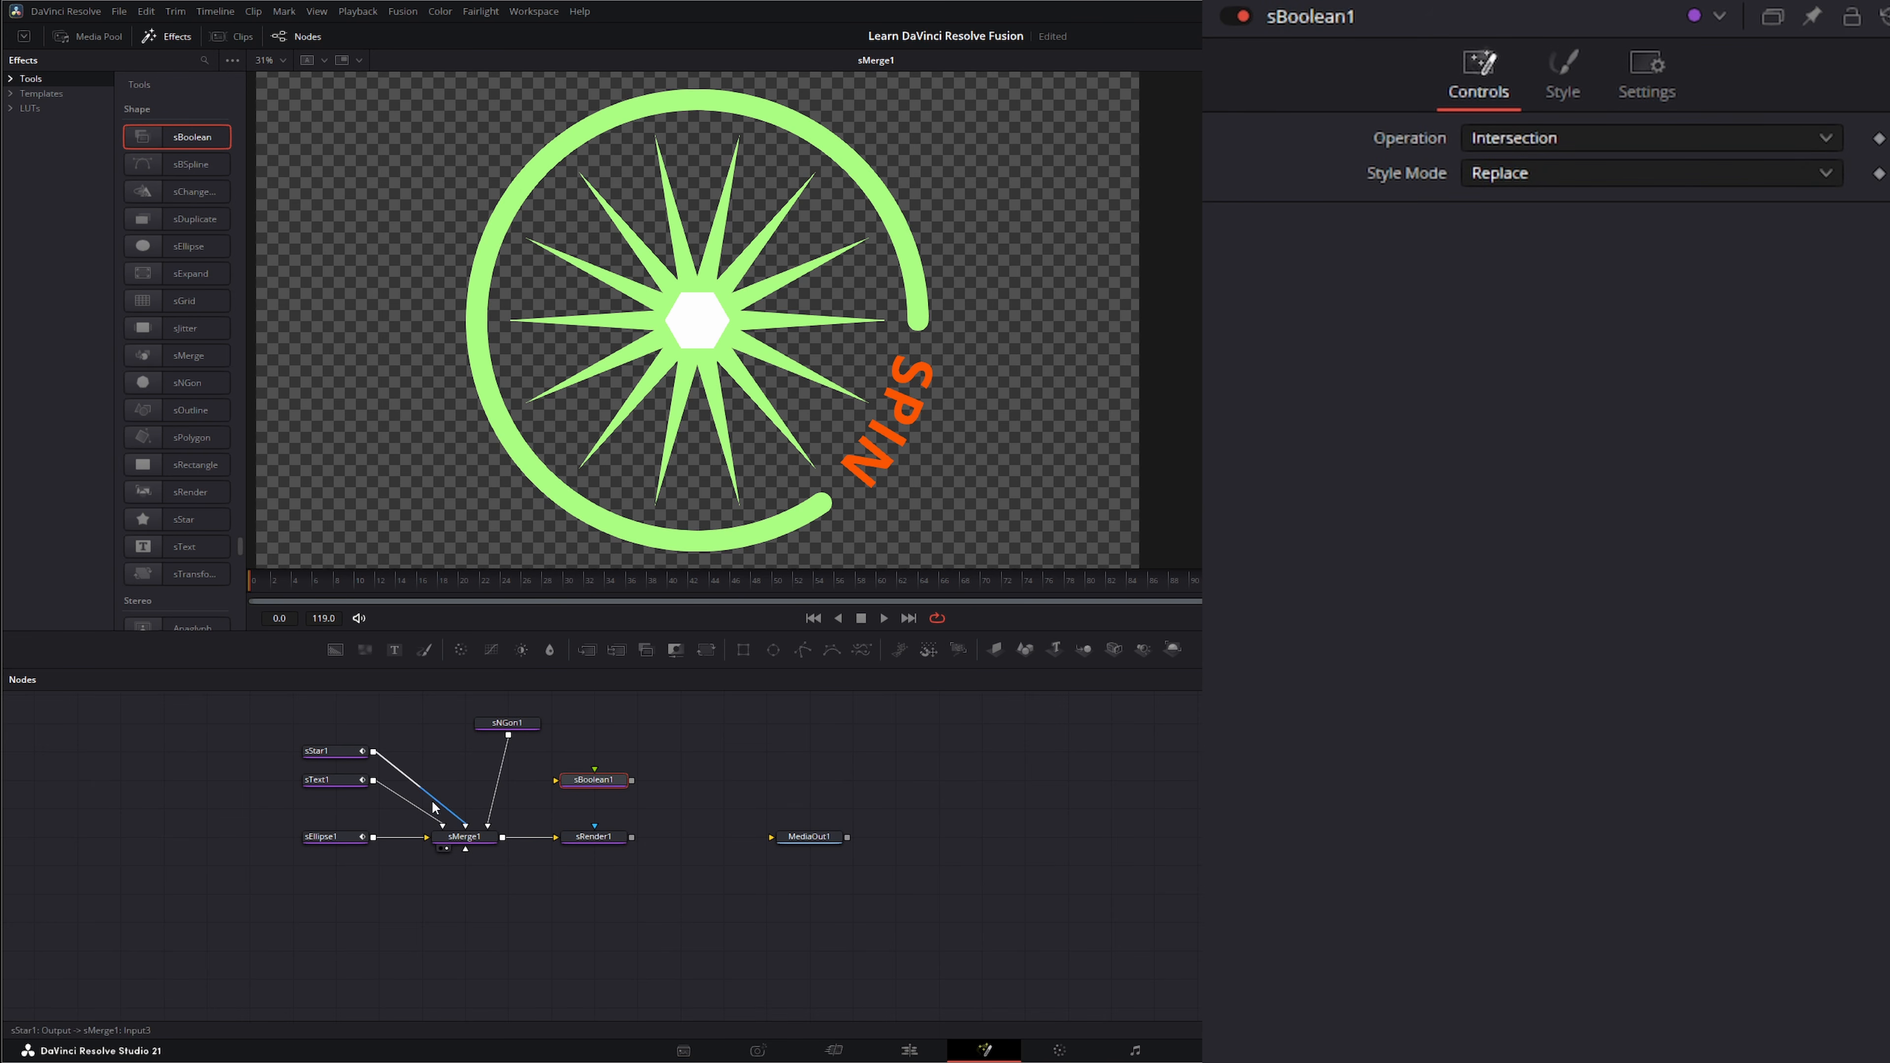
{"action": "left_click_drag", "start_coordinate": [399, 779], "coordinate": [555, 784]}
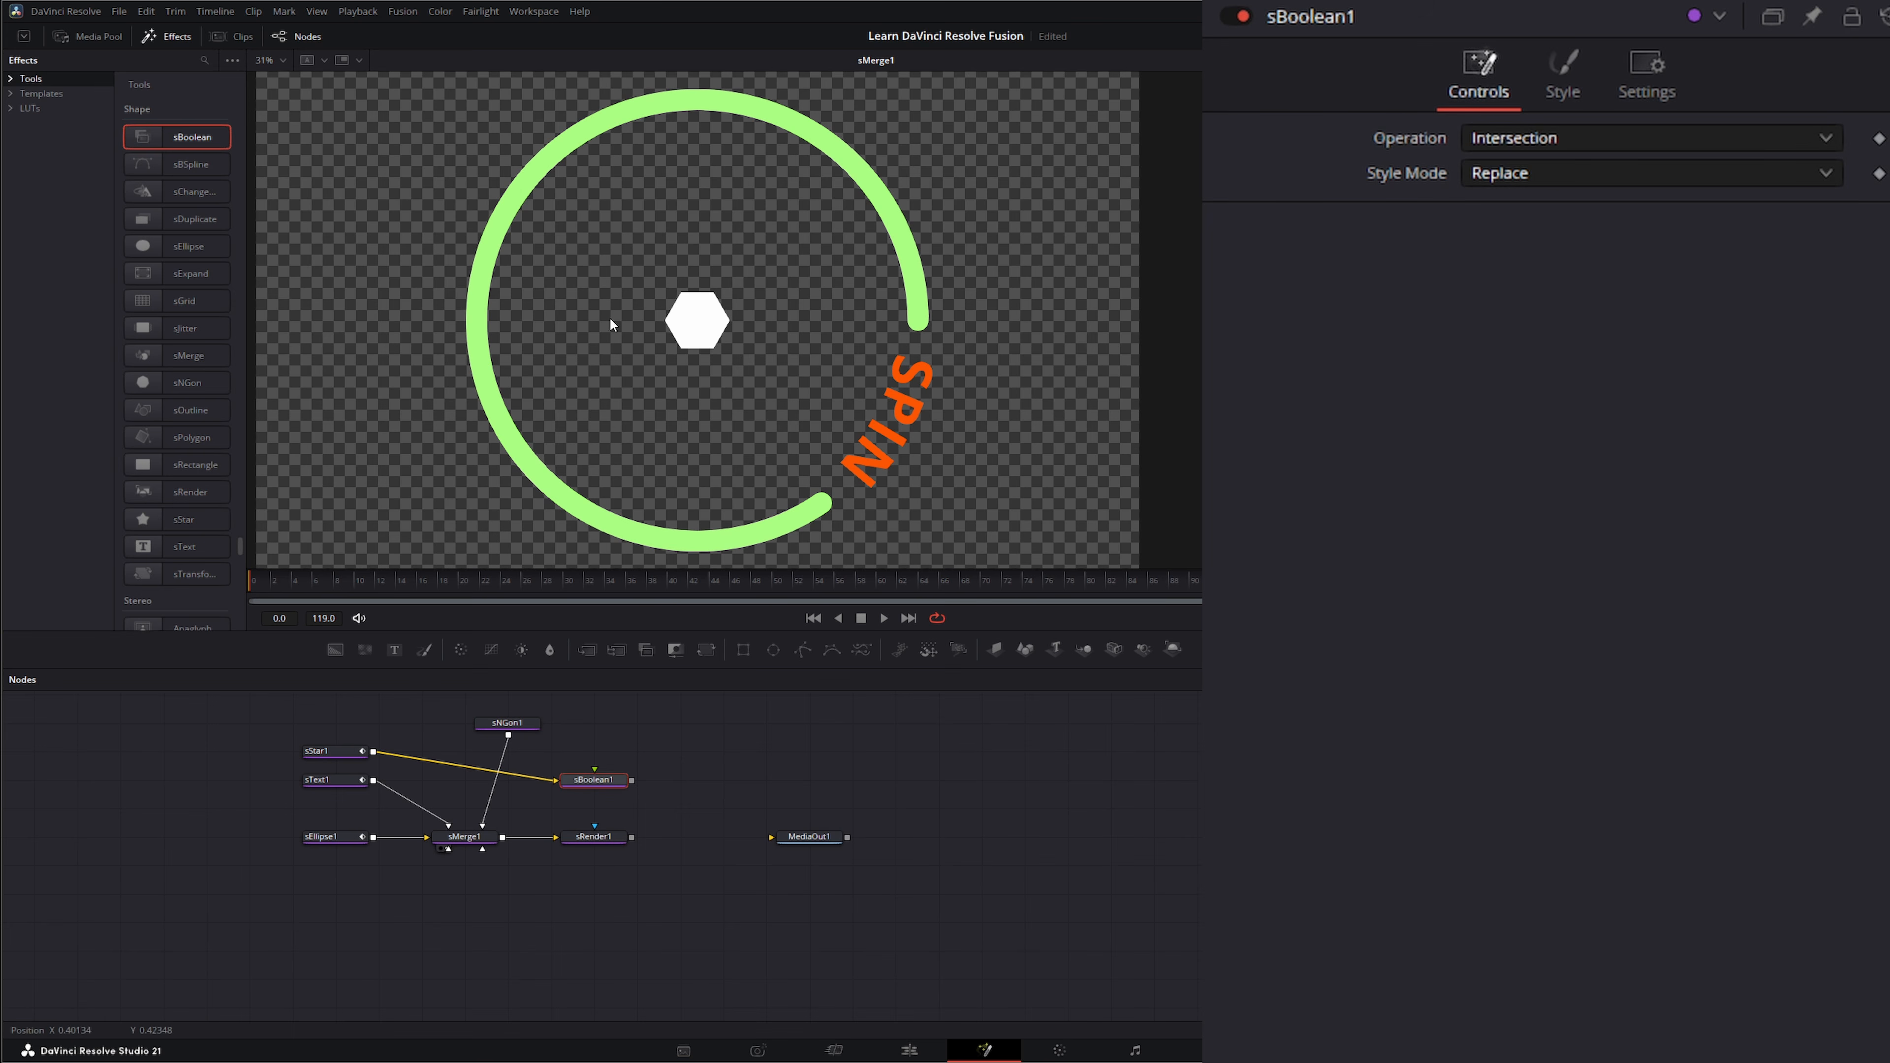
{"action": "mouse_move", "coordinate": [483, 820]}
{"action": "left_mouse_down"}
{"action": "mouse_move", "coordinate": [517, 749]}
{"action": "mouse_move", "coordinate": [652, 805]}
{"action": "mouse_move", "coordinate": [483, 825]}
{"action": "left_mouse_up"}
{"action": "left_click", "coordinate": [1516, 134]}
{"action": "left_click", "coordinate": [1553, 245]}
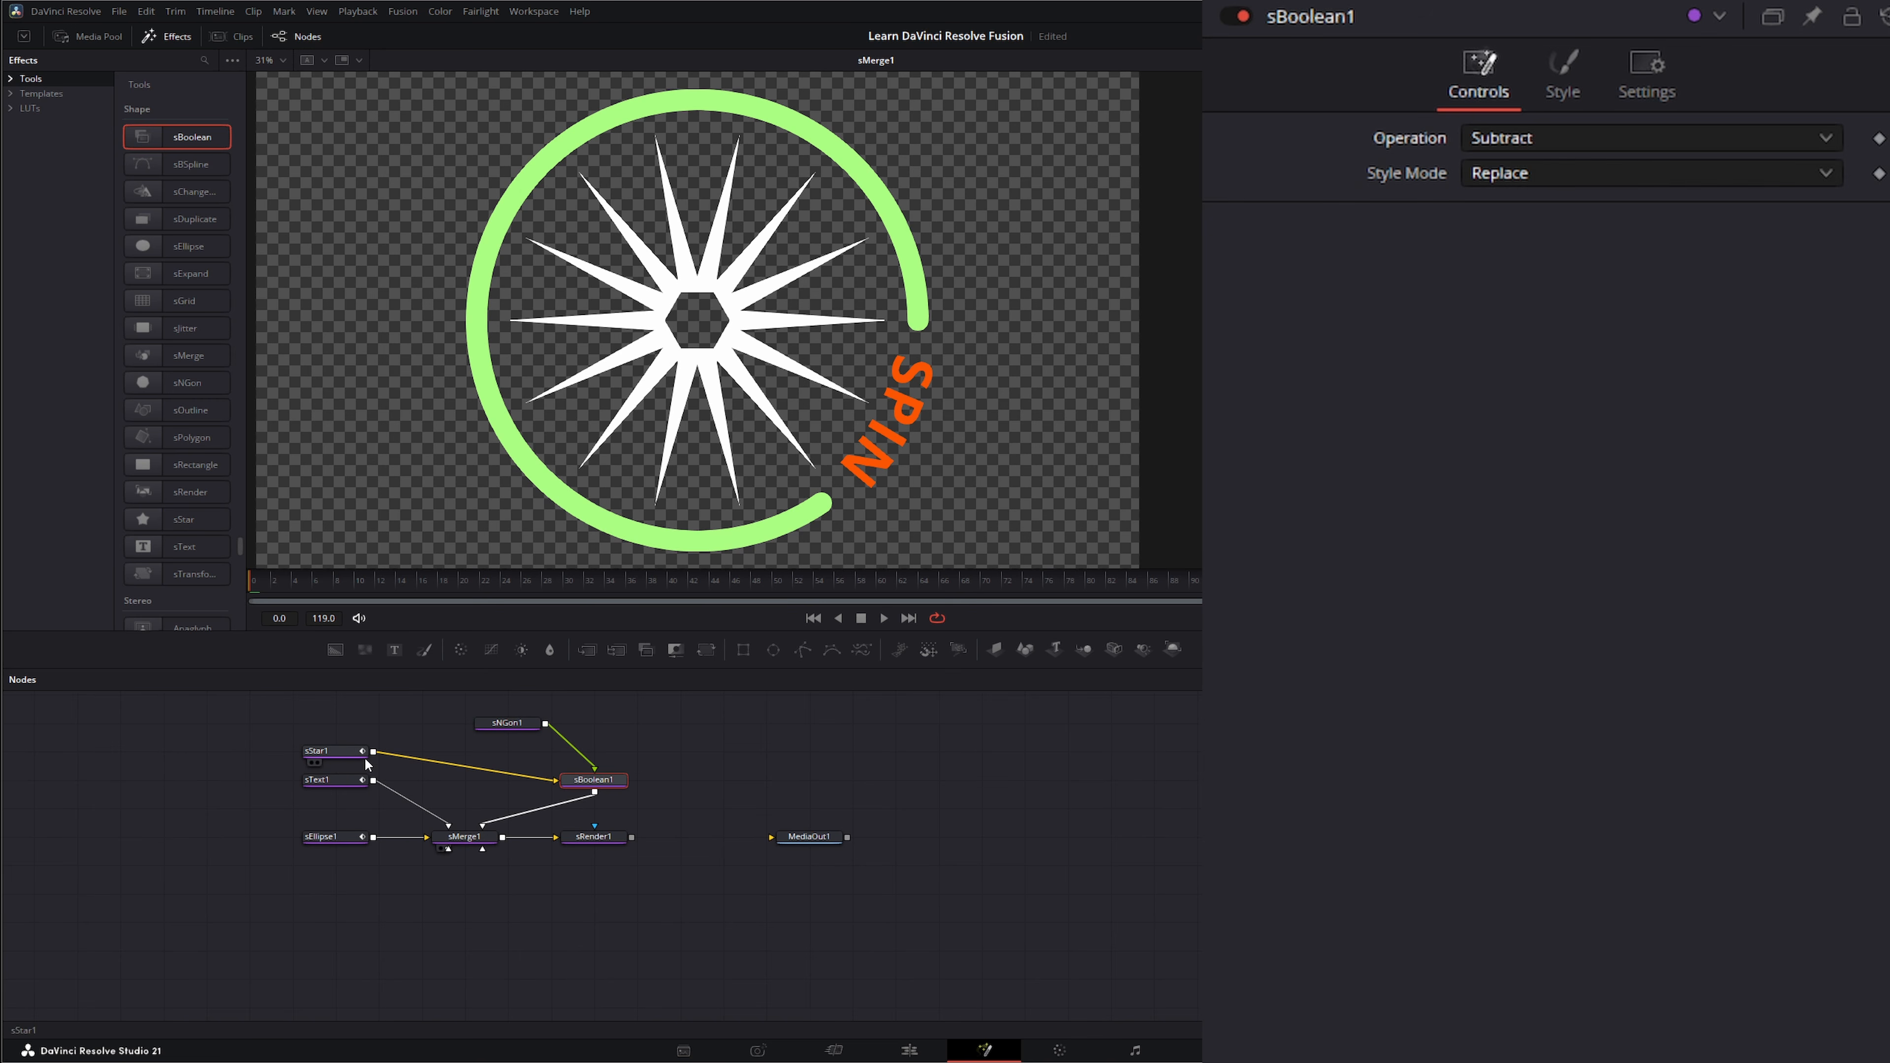
Step: Check the sStar's style color, and color sNGon by sampling the ring's green
{"action": "left_click", "coordinate": [340, 754]}
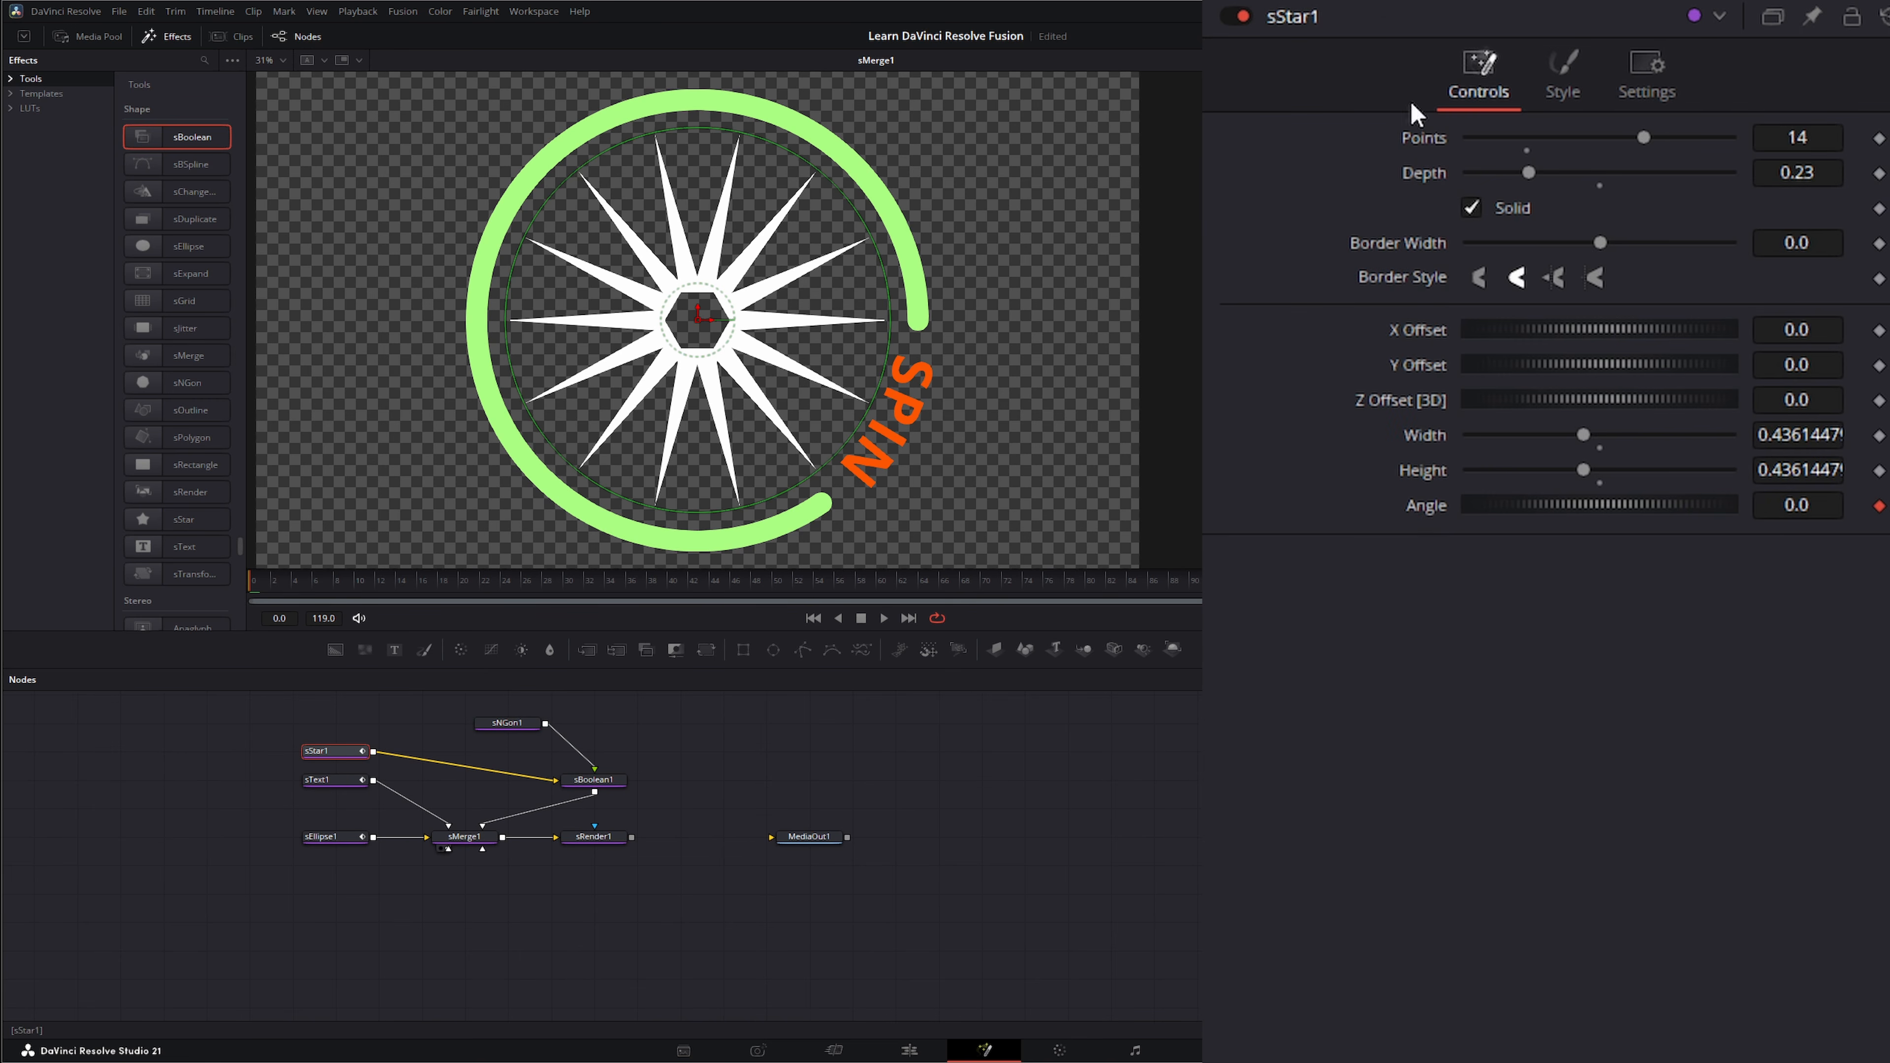
{"action": "left_click", "coordinate": [1563, 71]}
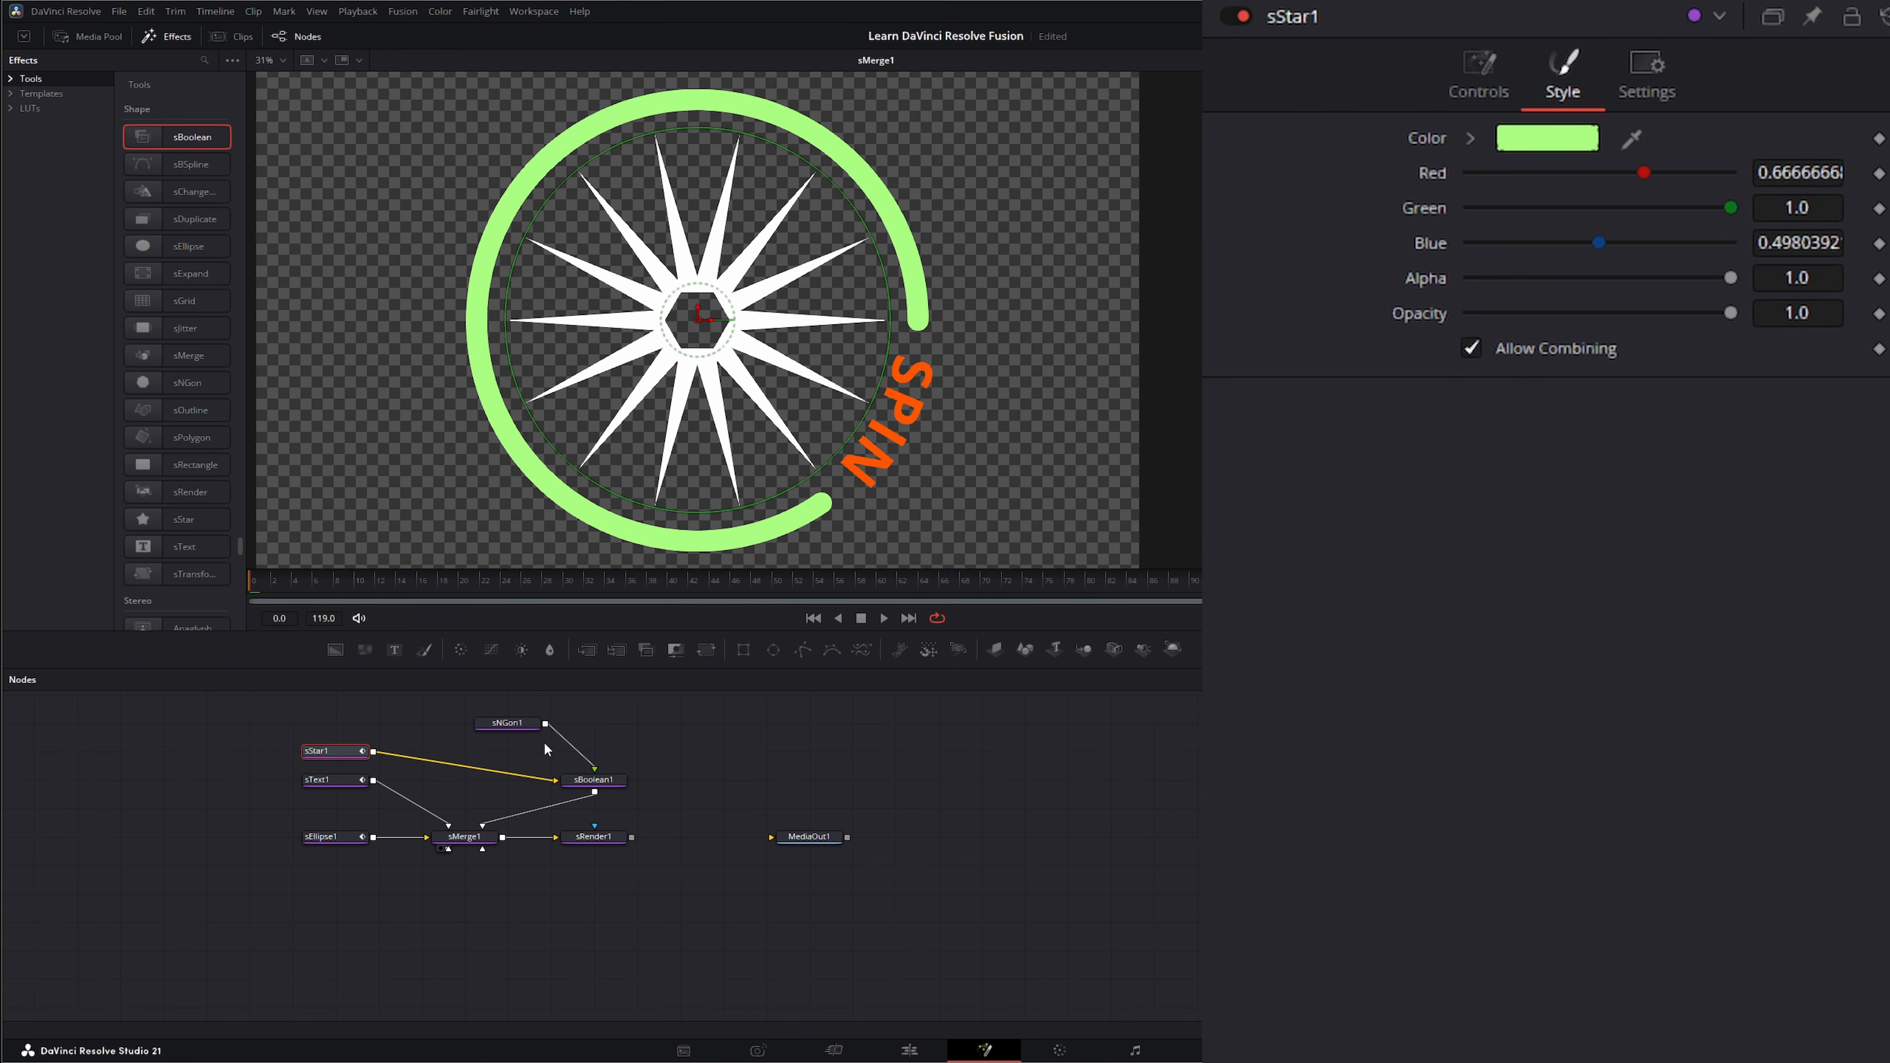
{"action": "left_click", "coordinate": [507, 724]}
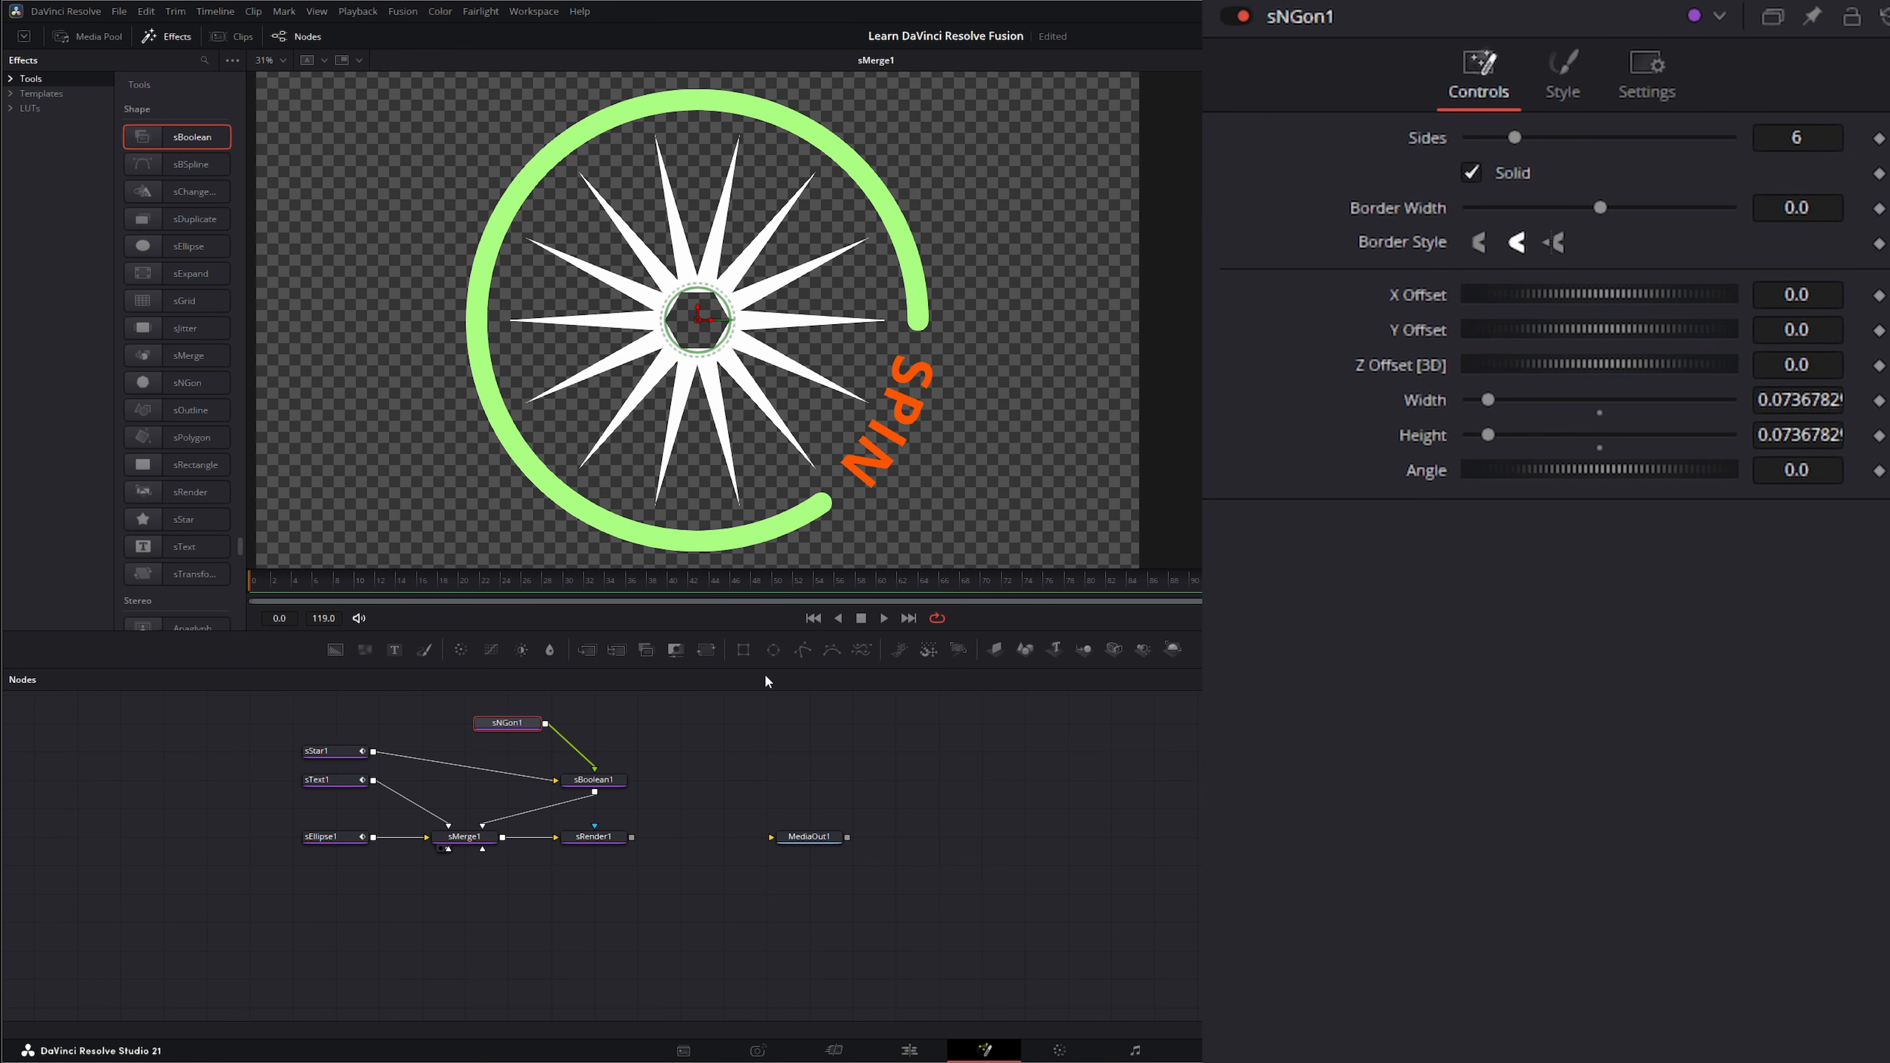
{"action": "left_click", "coordinate": [1567, 70]}
{"action": "left_click_drag", "start_coordinate": [1634, 138], "coordinate": [929, 319]}
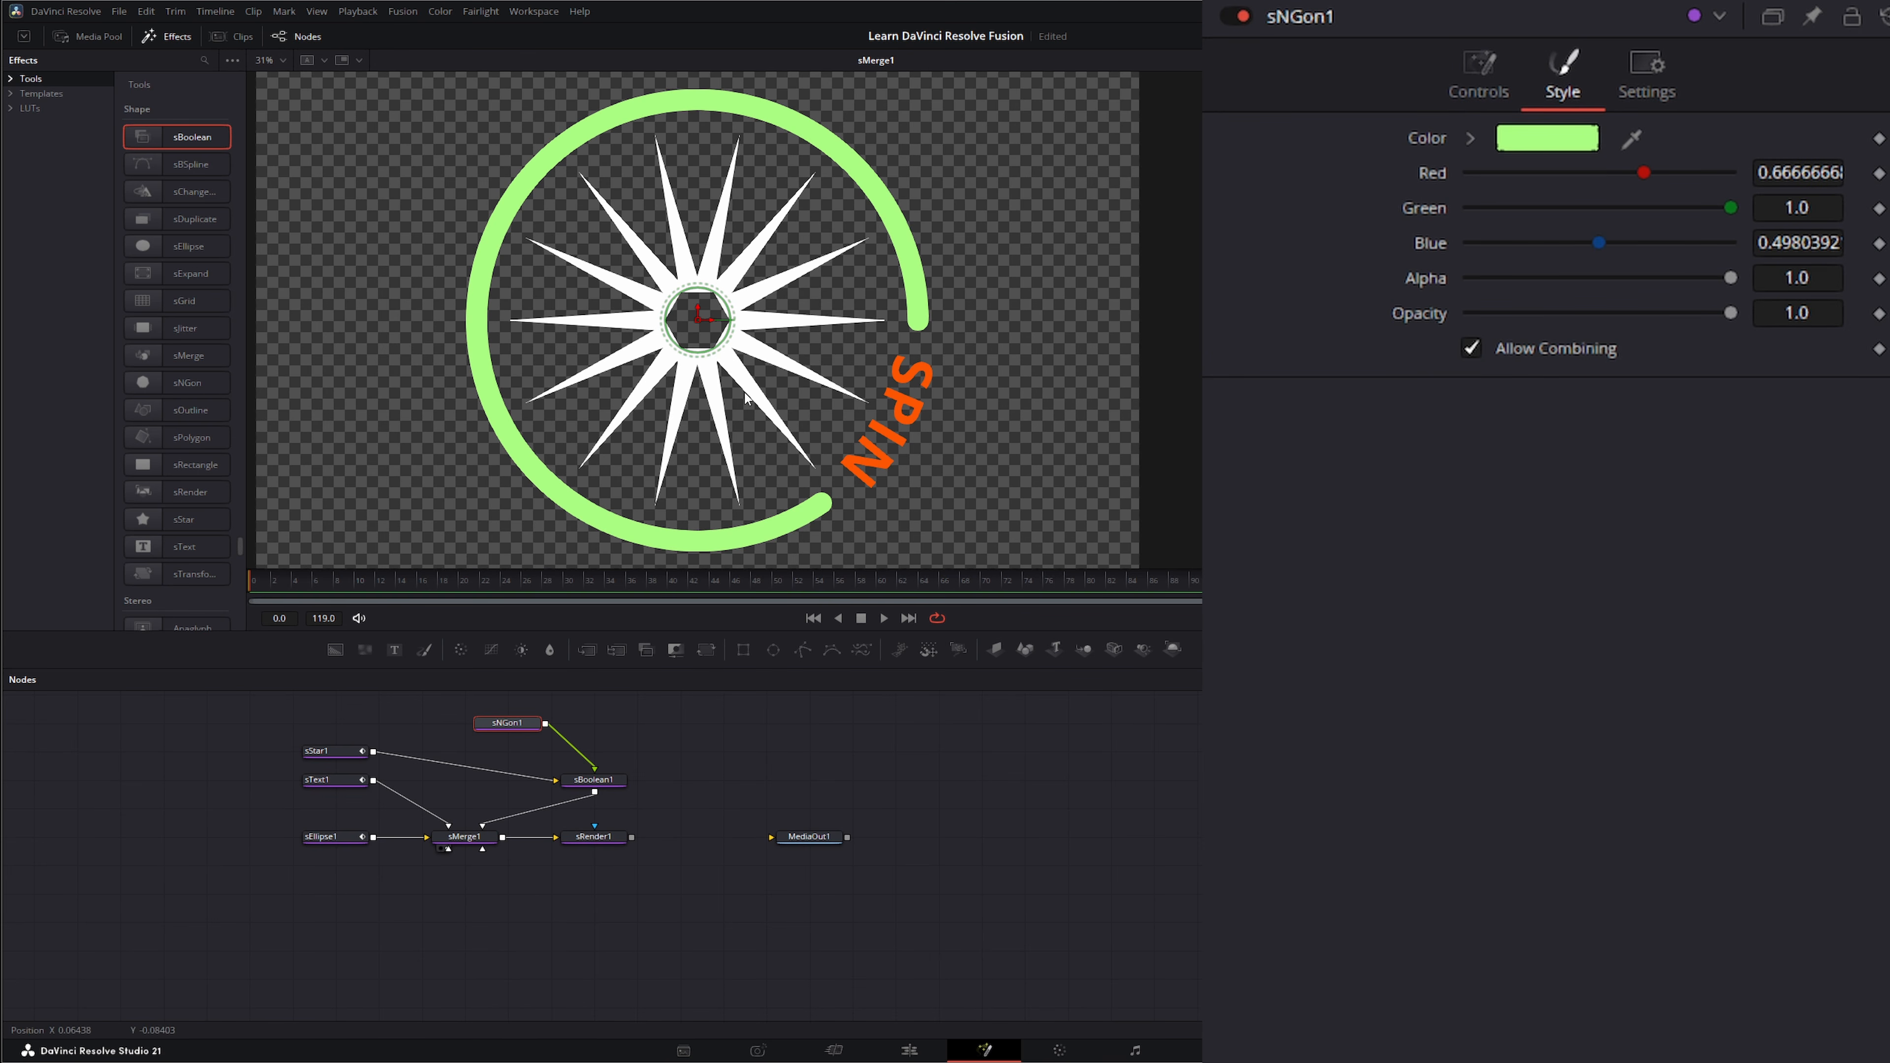
Step: Color the sBoolean result by sampling the ring's green
{"action": "left_click", "coordinate": [604, 779]}
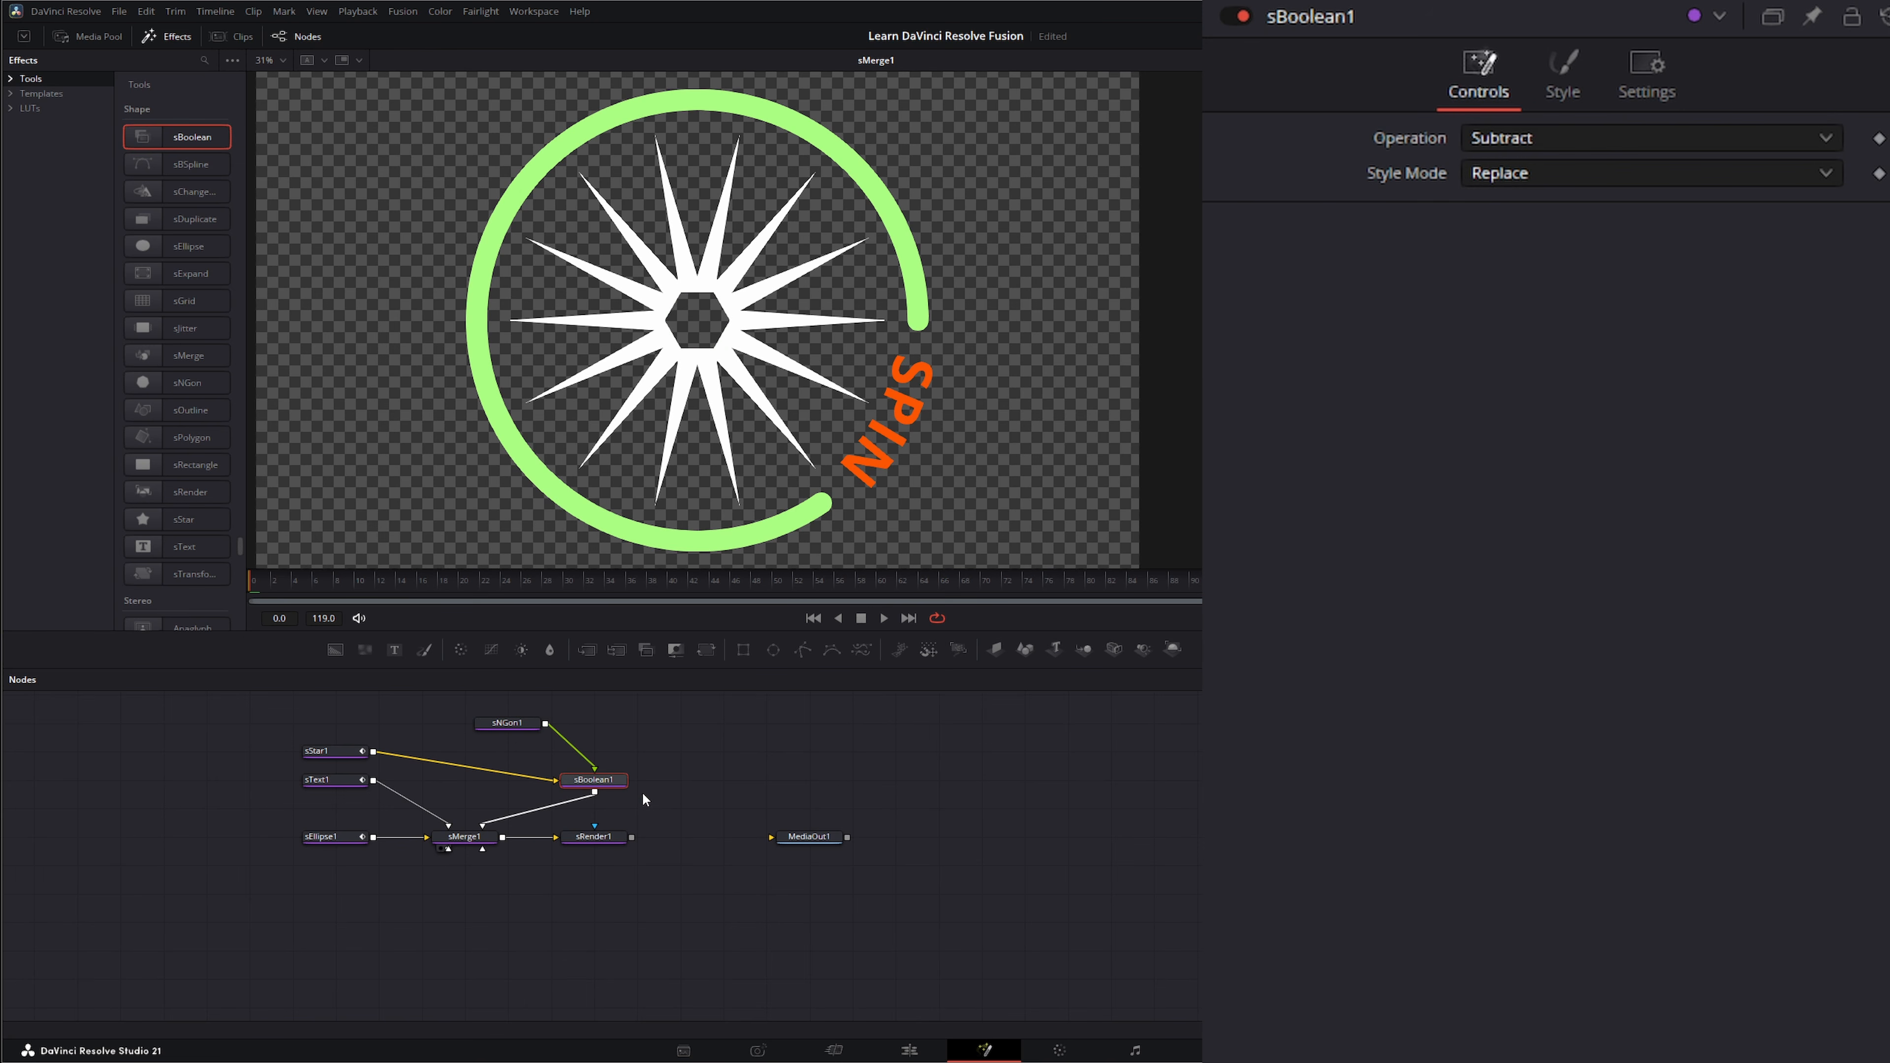
{"action": "left_click", "coordinate": [1567, 60]}
{"action": "left_click_drag", "start_coordinate": [1631, 136], "coordinate": [917, 265]}
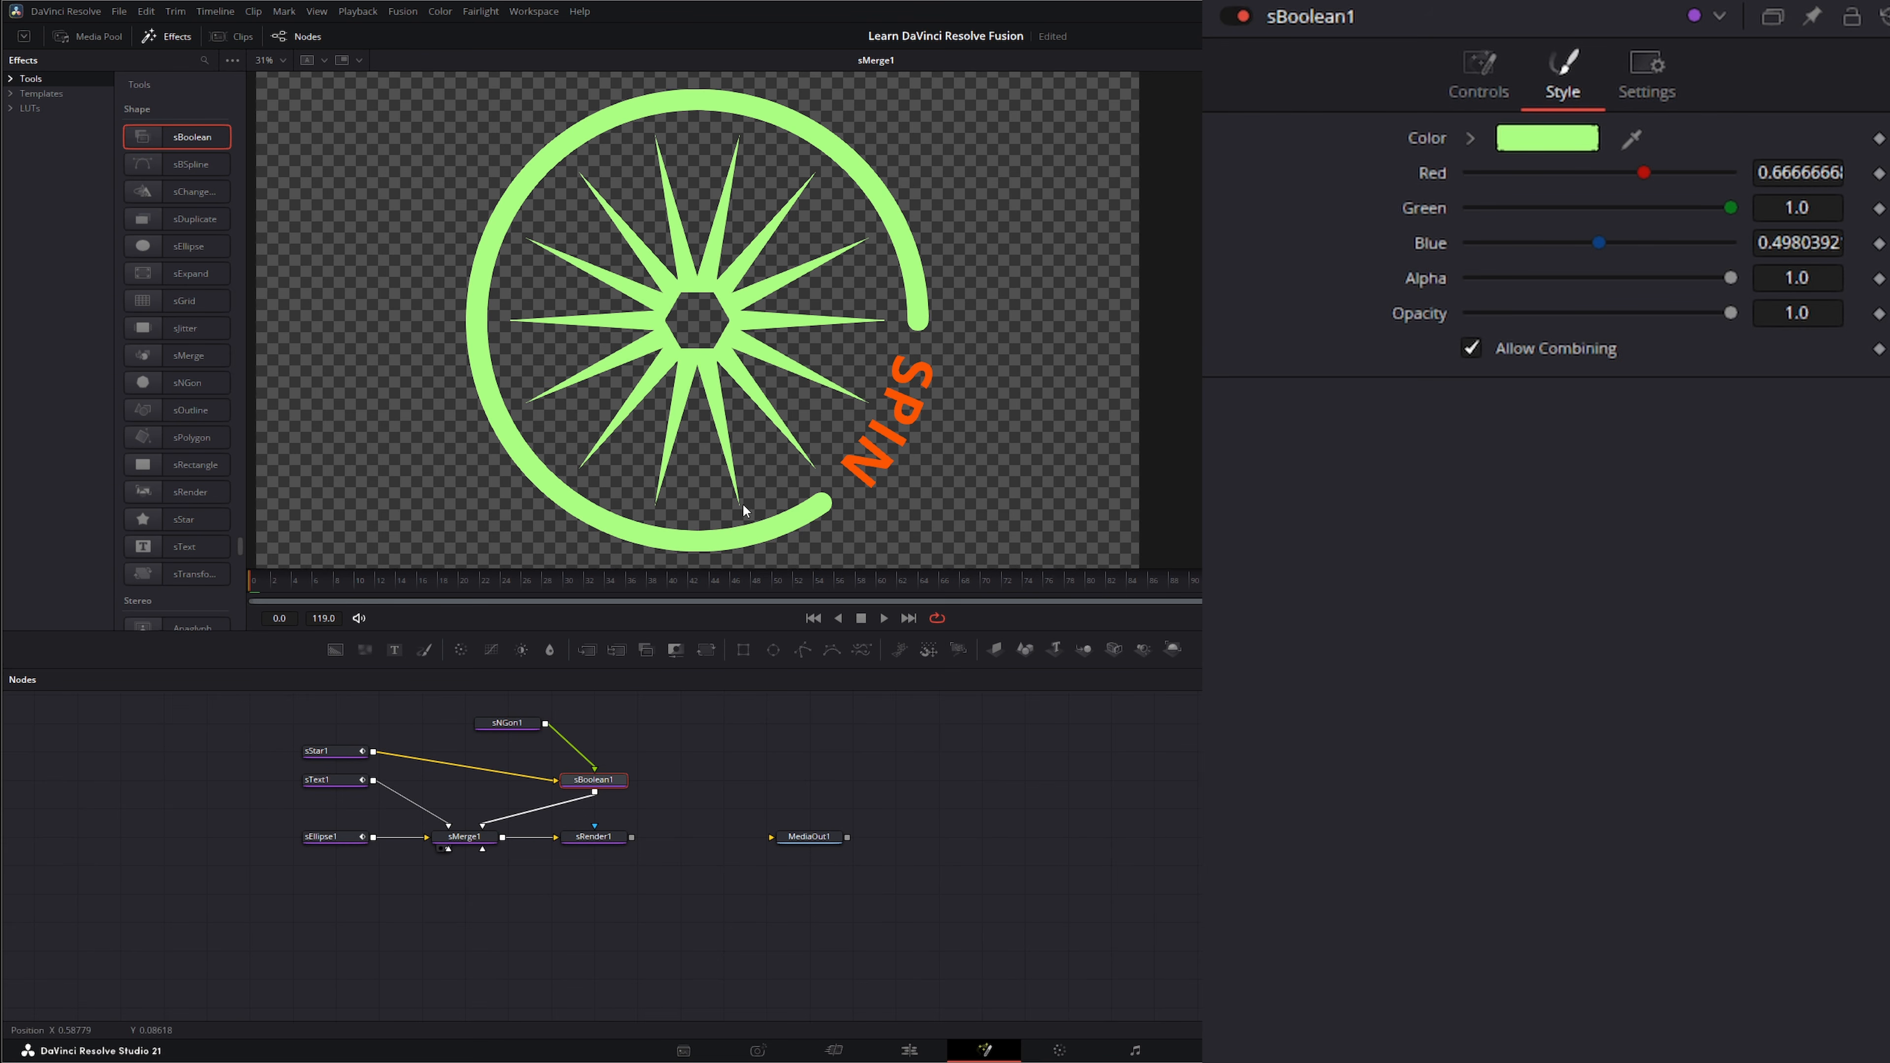
Step: Play back the star with its subtracted center, stop, and return to the first frame
{"action": "left_click", "coordinate": [885, 617]}
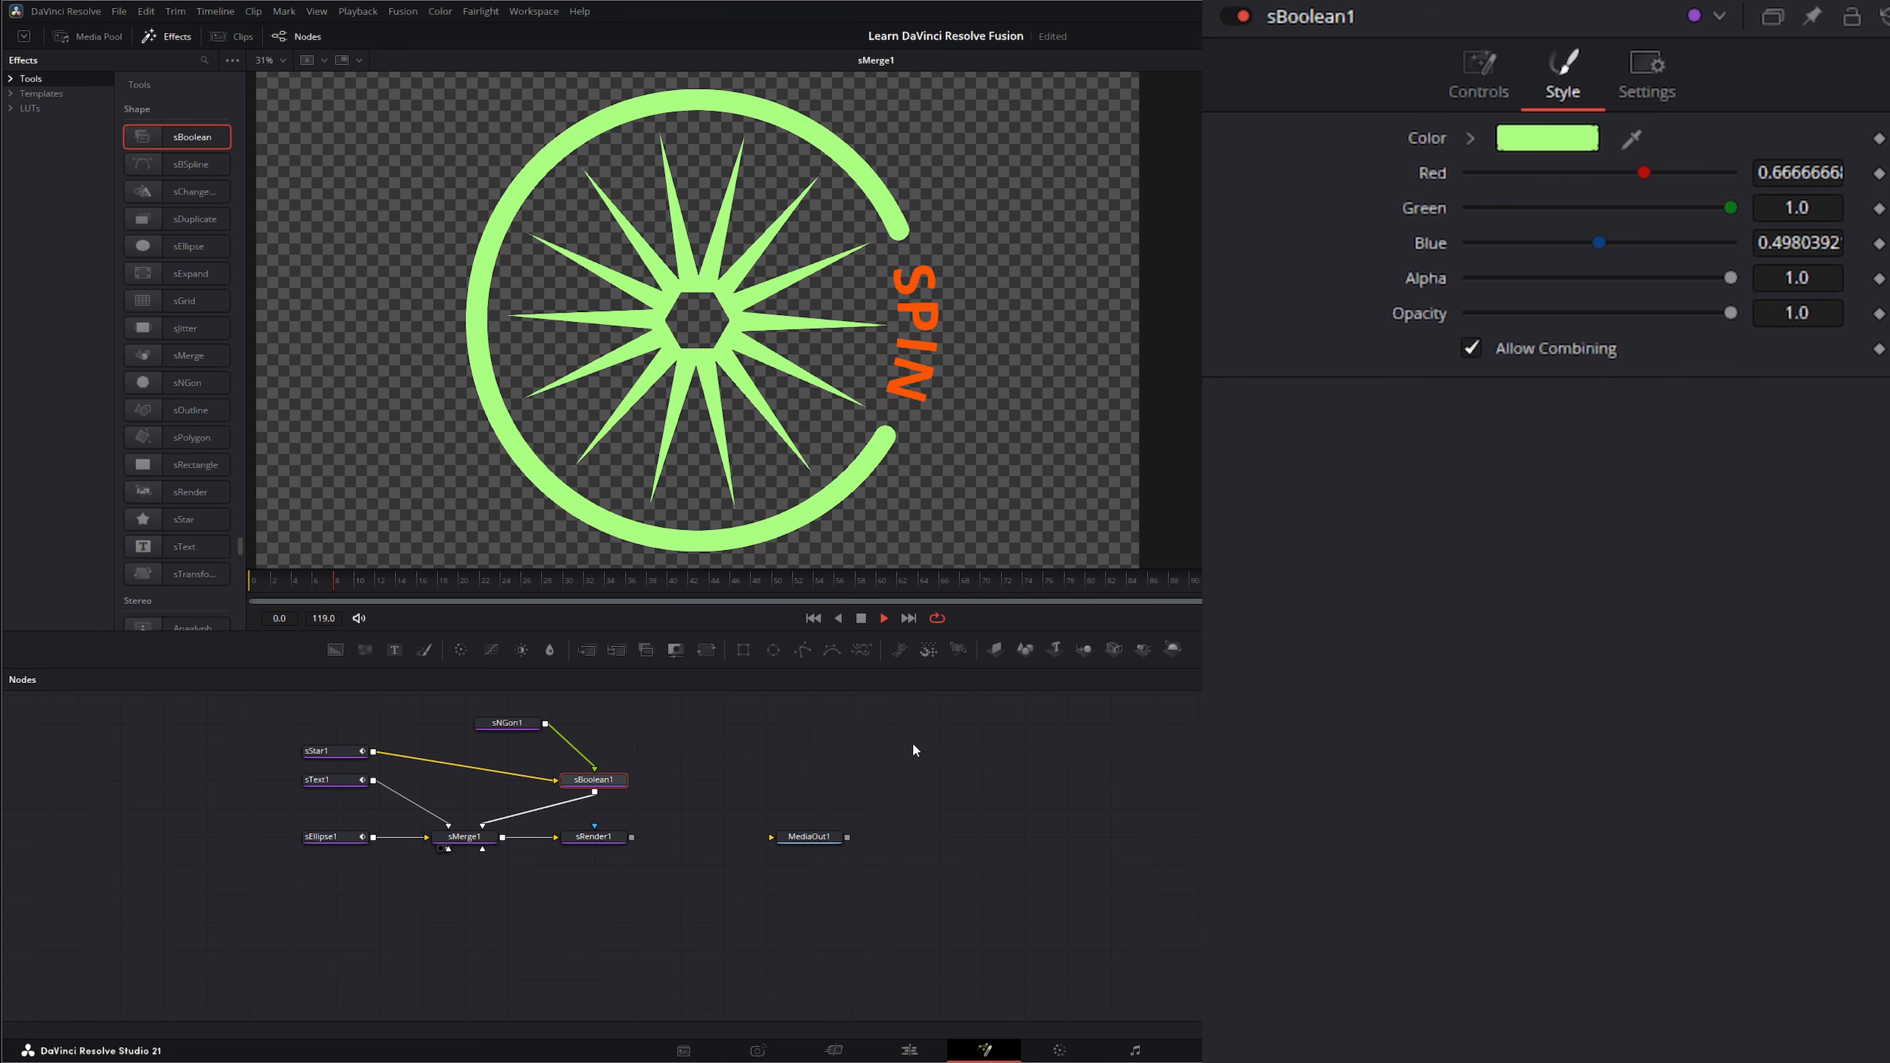
{"action": "left_click", "coordinate": [861, 618]}
{"action": "left_click", "coordinate": [814, 618]}
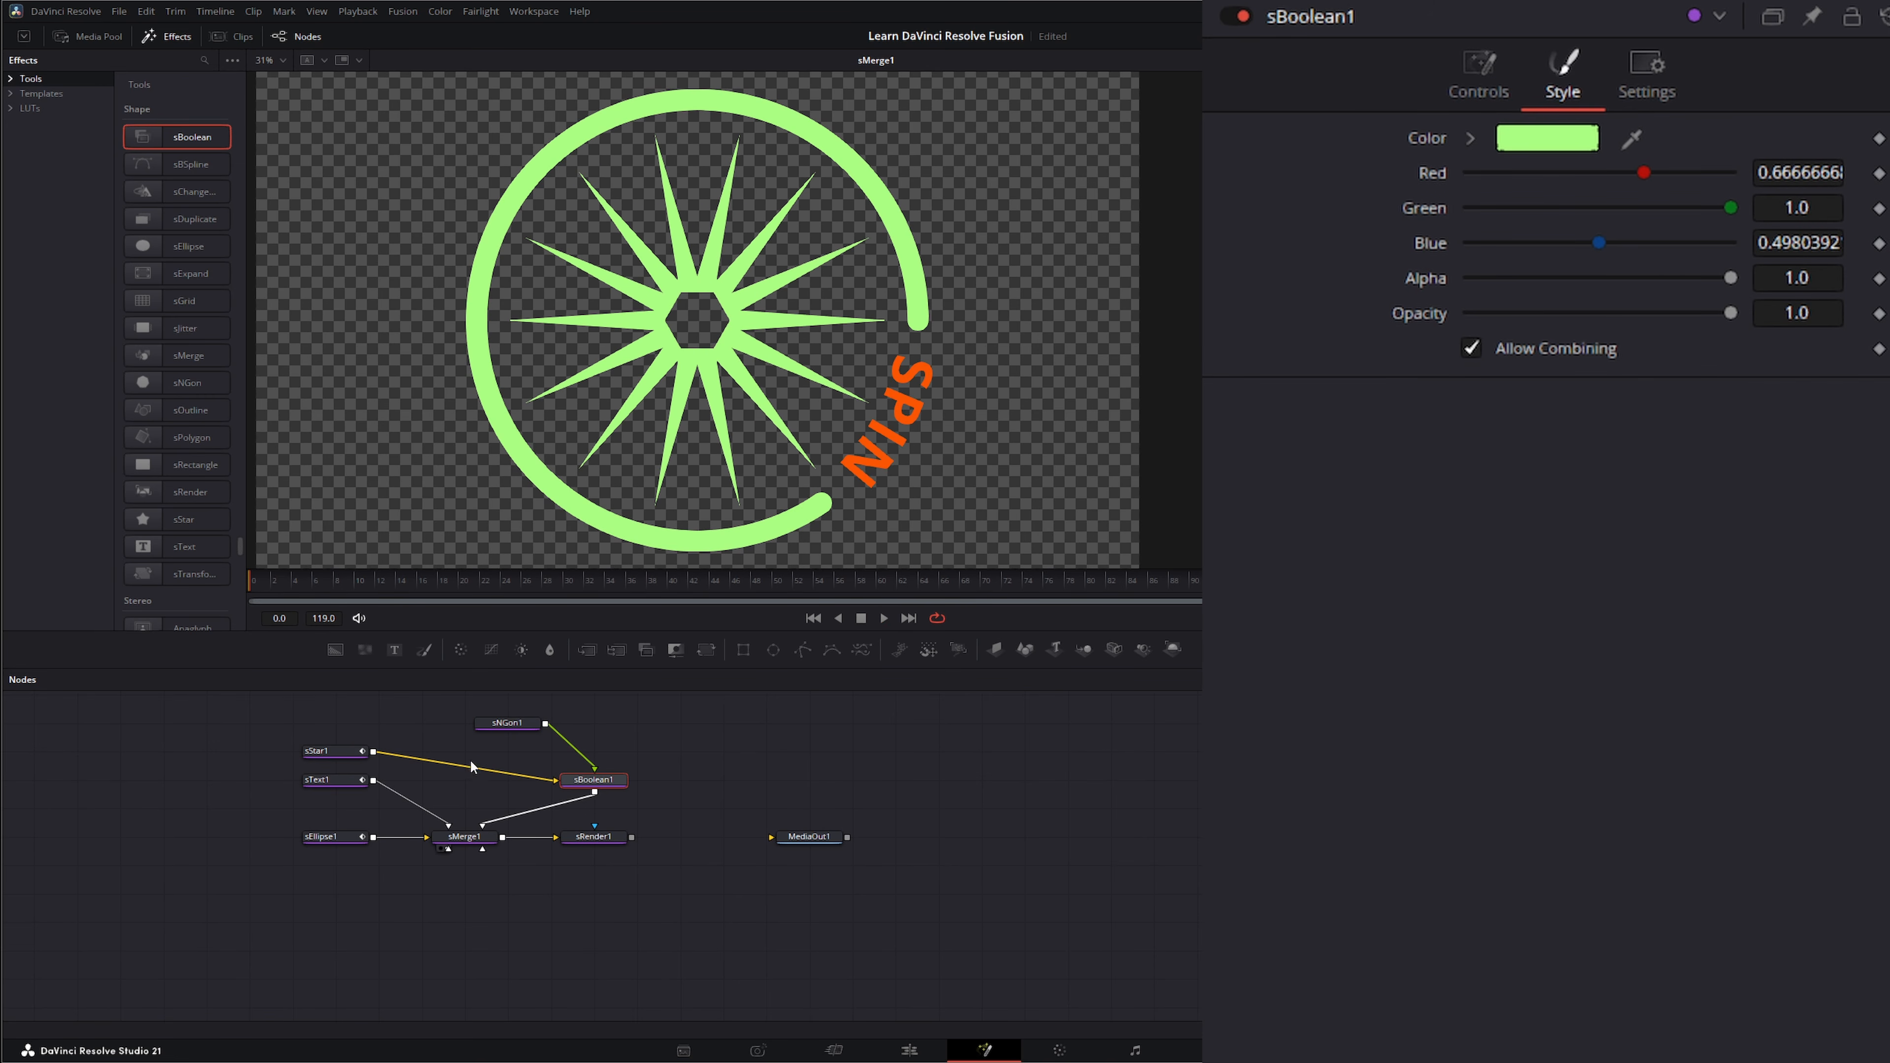
Step: Keyframe the sNGon Angle from 0.0 at the first frame to 360 at the last frame
{"action": "left_click", "coordinate": [496, 728]}
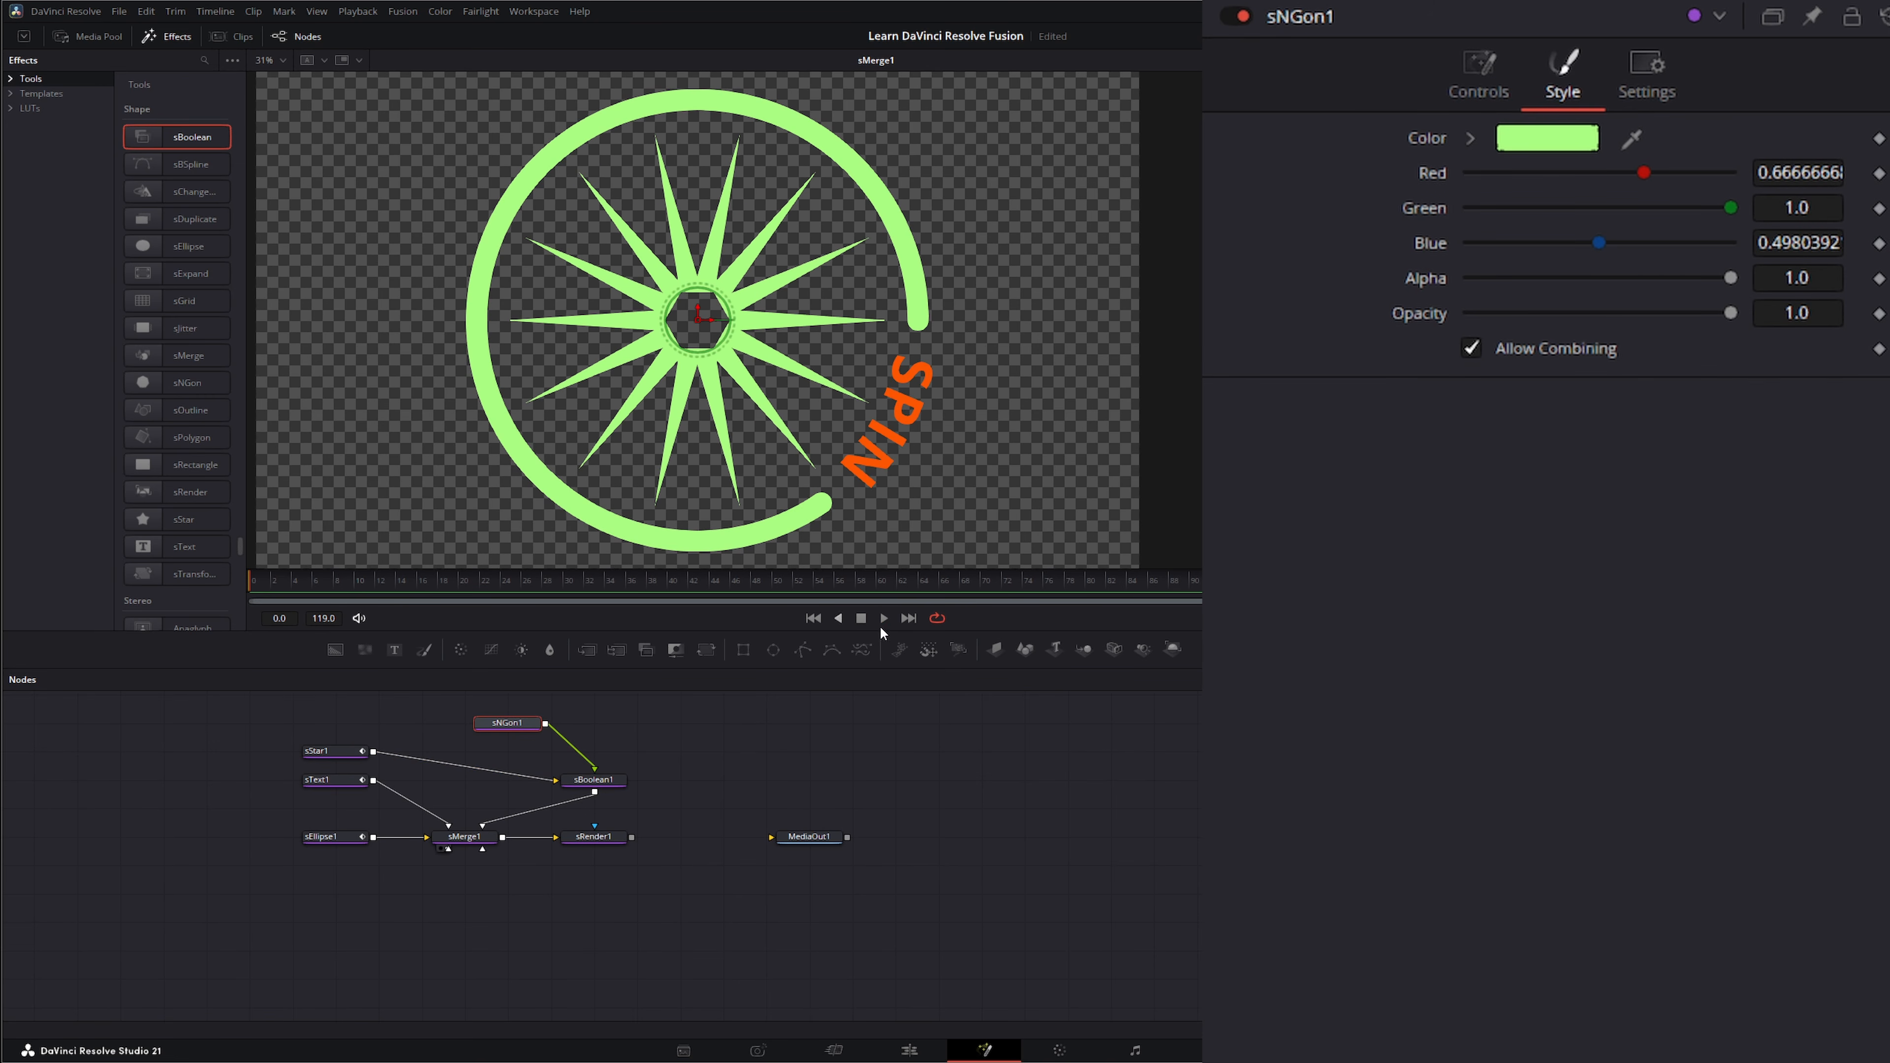
{"action": "left_click", "coordinate": [1479, 71]}
{"action": "left_click", "coordinate": [1879, 471]}
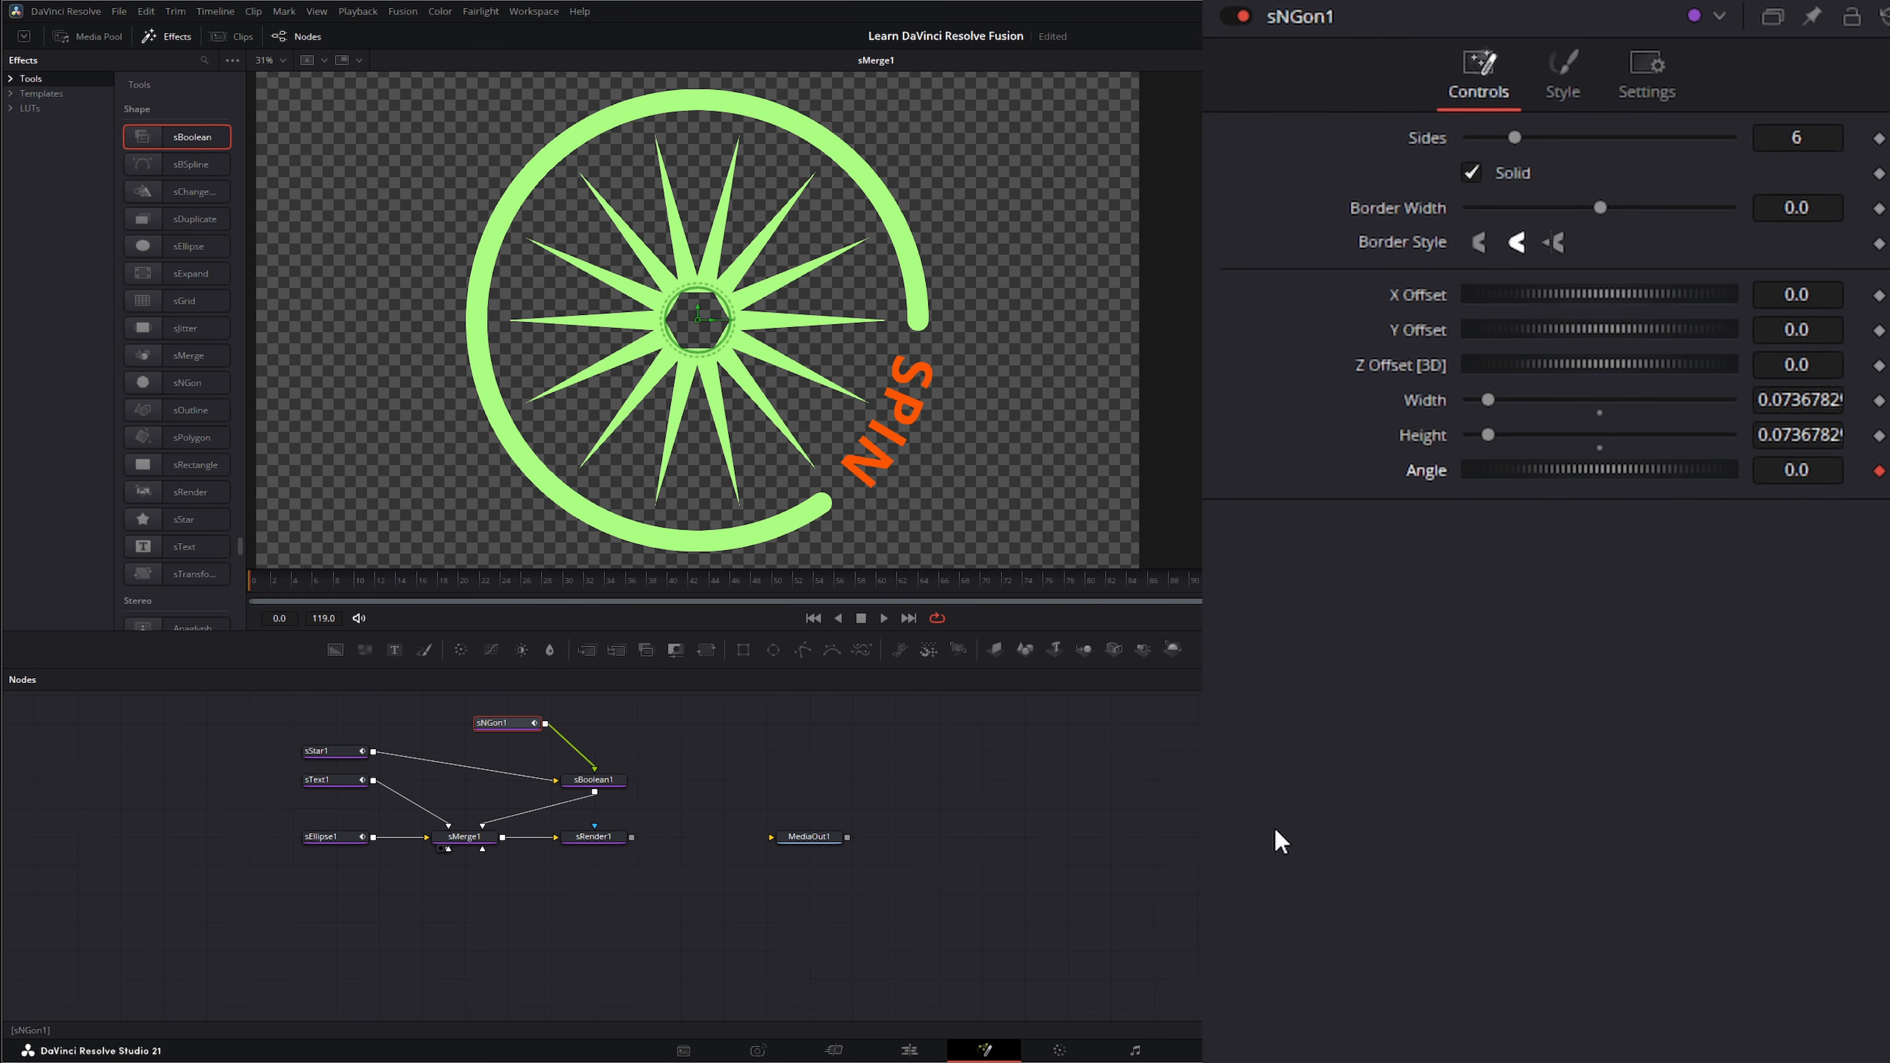
{"action": "left_click", "coordinate": [908, 618]}
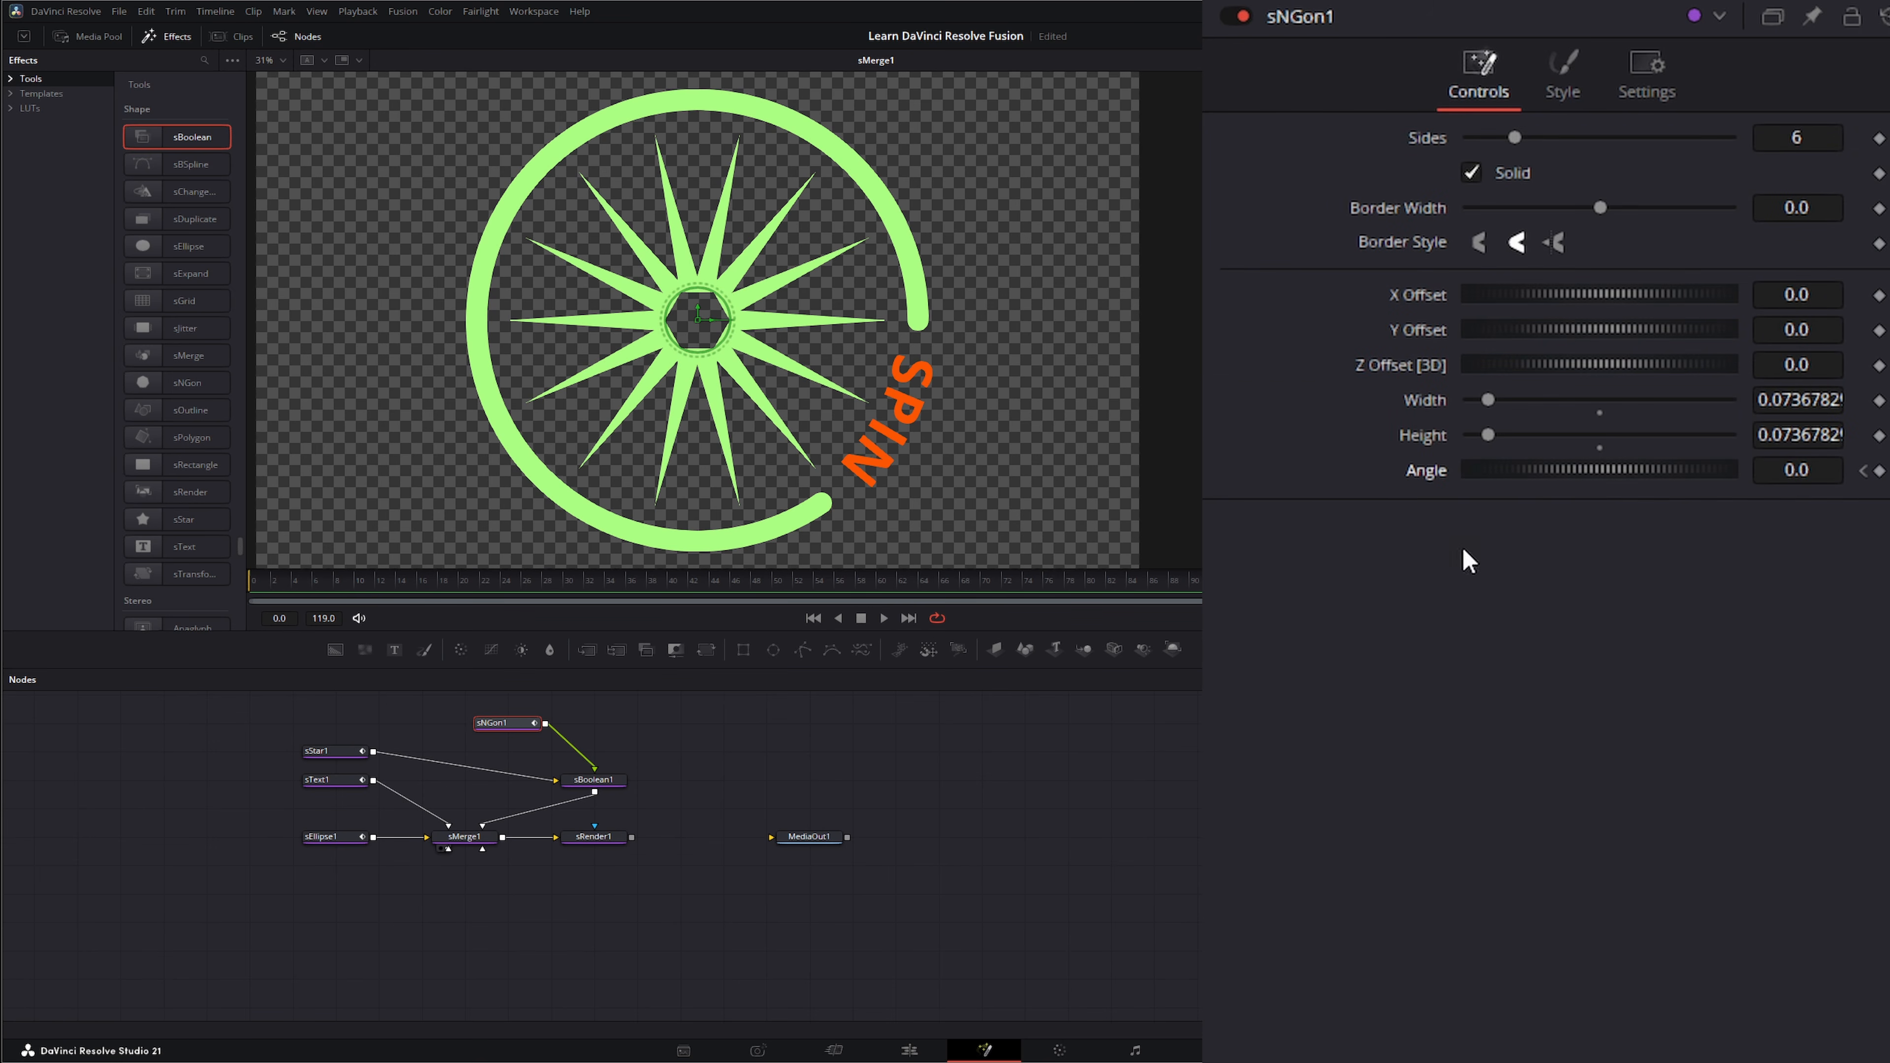
{"action": "left_click", "coordinate": [1800, 471]}
{"action": "type", "text": "360"}
{"action": "key", "text": "Tab"}
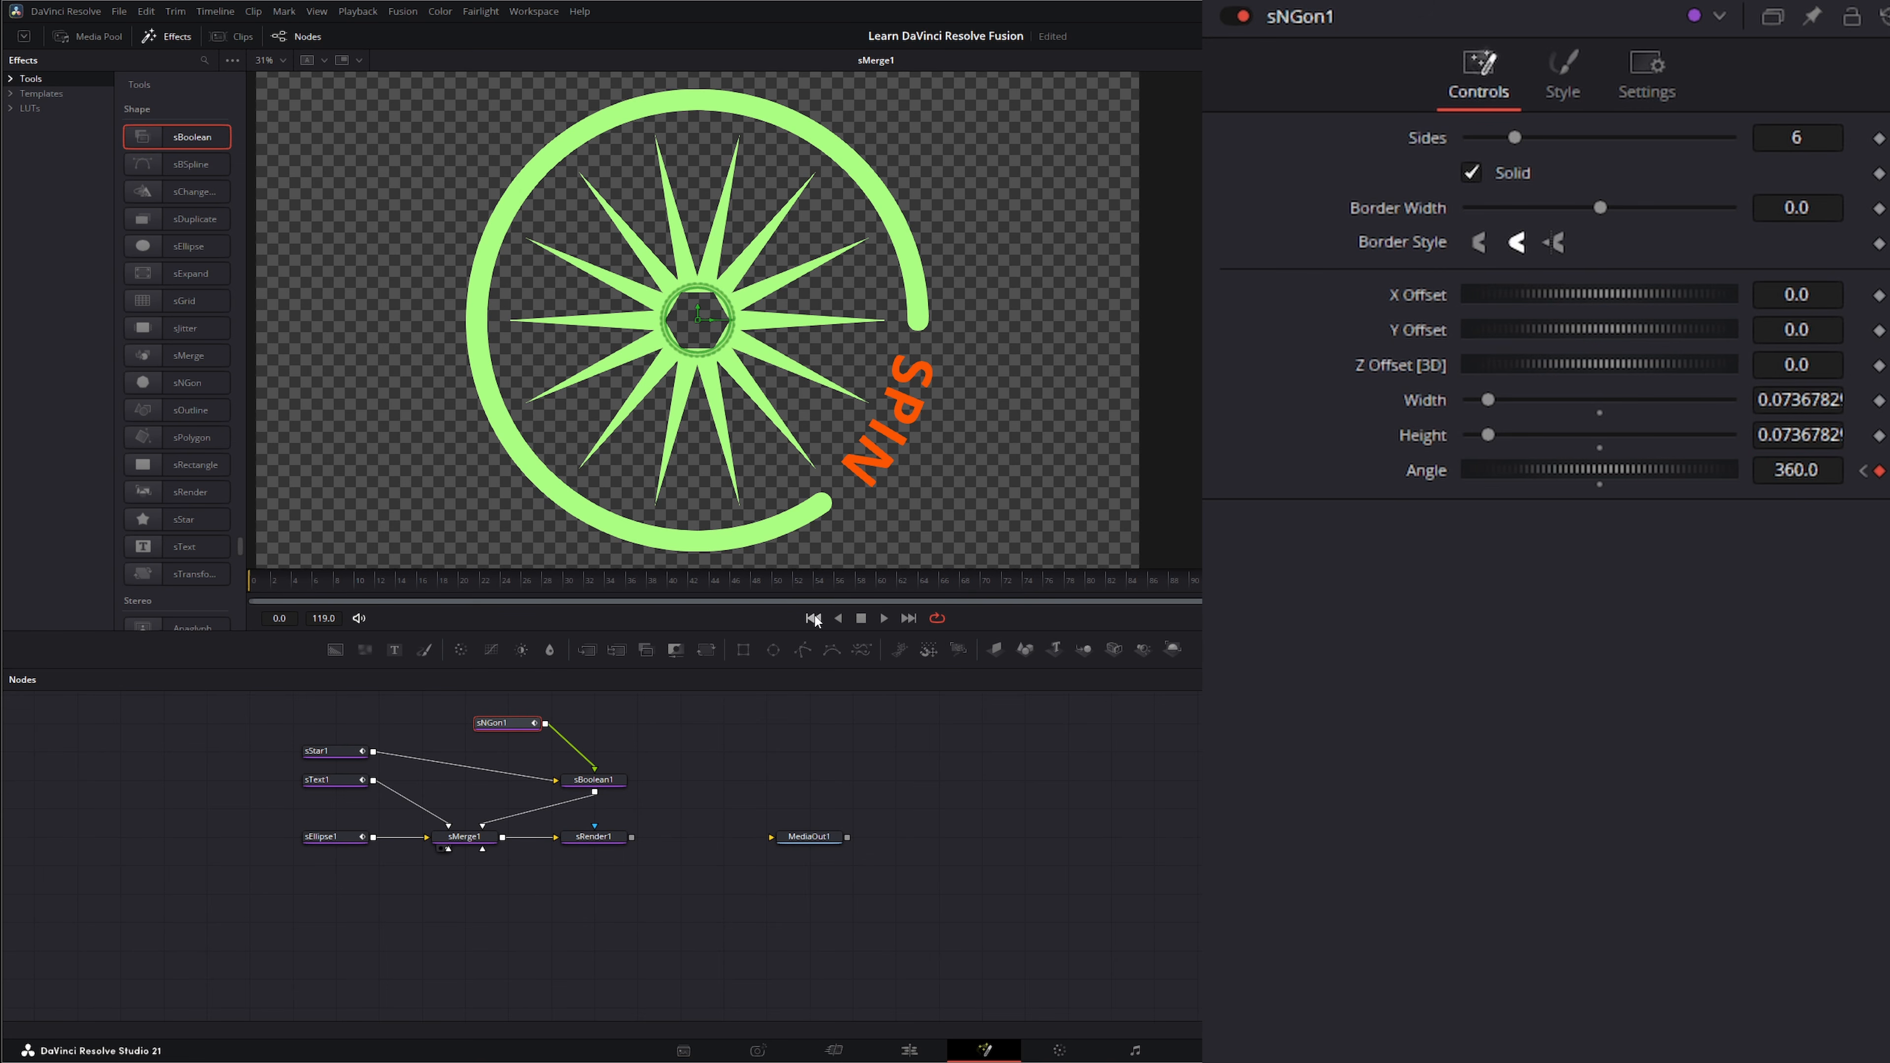
Step: Play back the animation from the first frame to check the rotating hexagonal hole, and stop
{"action": "left_click", "coordinate": [814, 618]}
{"action": "left_click", "coordinate": [884, 618]}
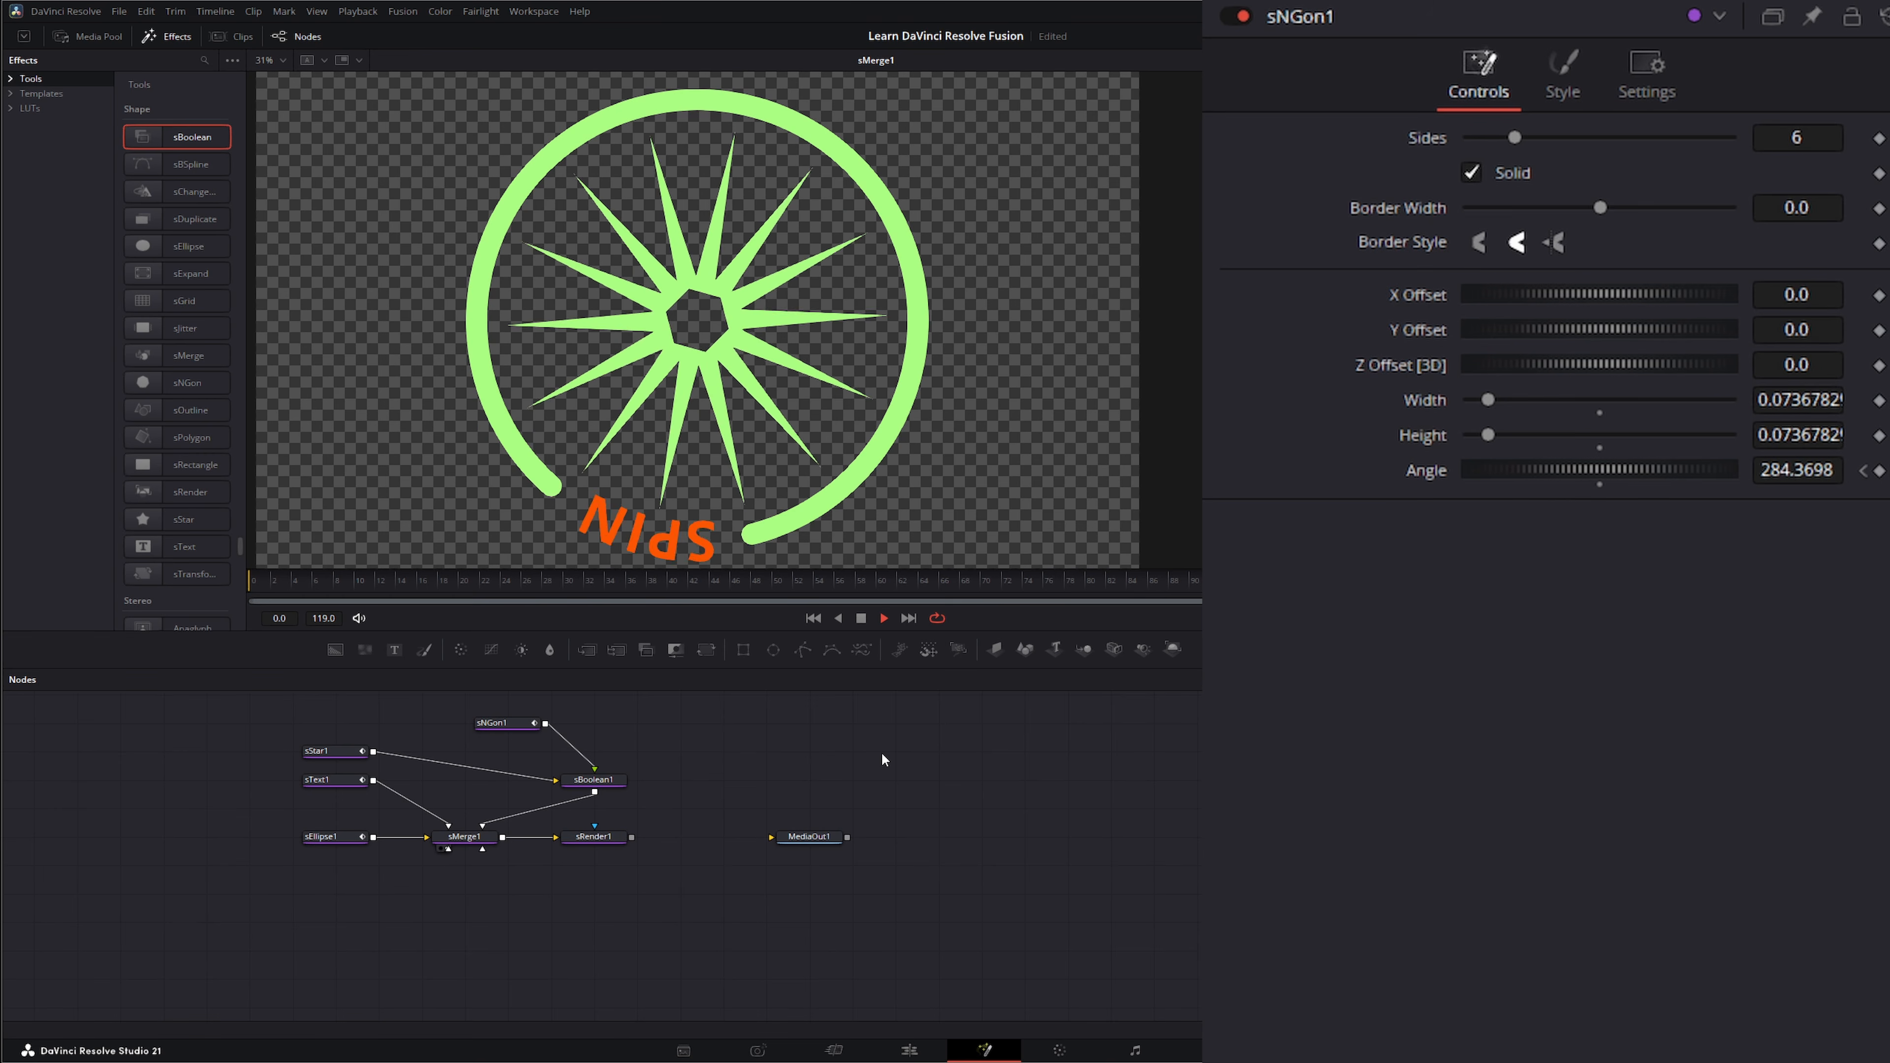
{"action": "left_click", "coordinate": [861, 618]}
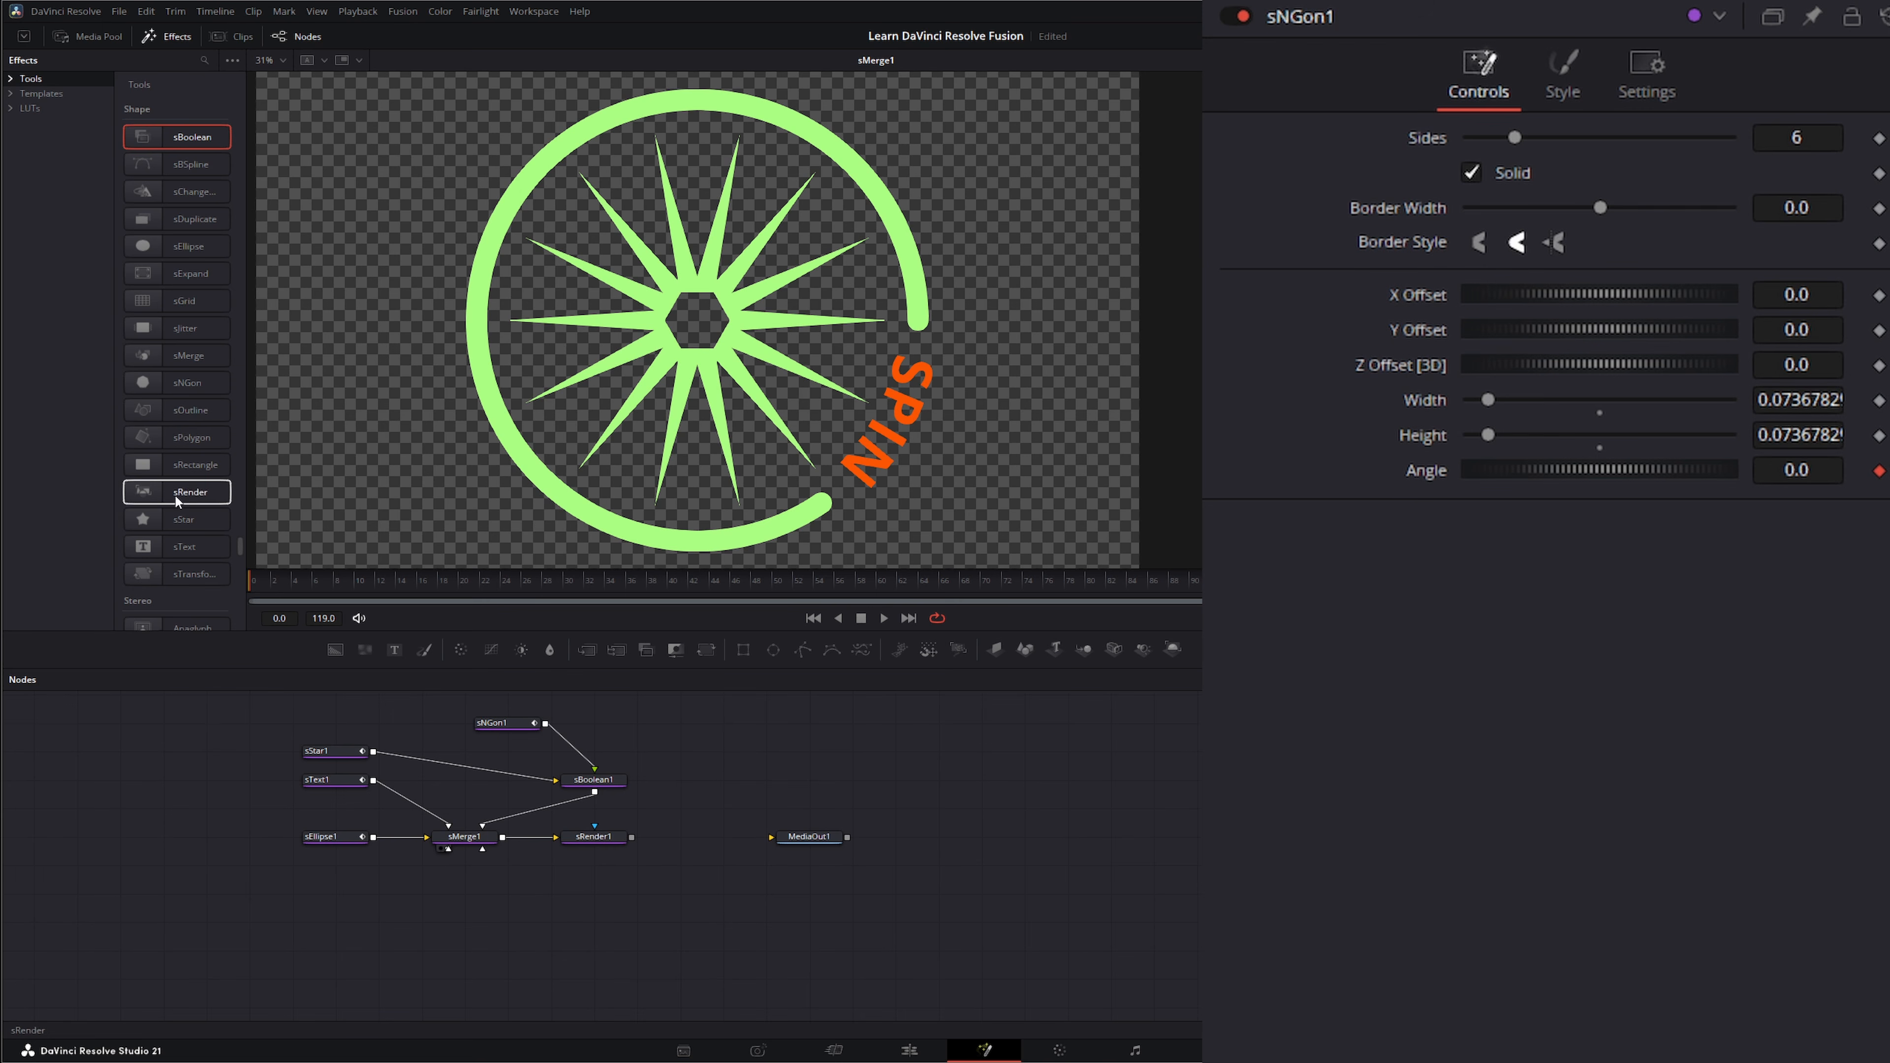
Step: Add an sPolygon to sMerge and draw a closed freeform outline to the left of the ring
{"action": "left_click_drag", "start_coordinate": [191, 440], "coordinate": [465, 835]}
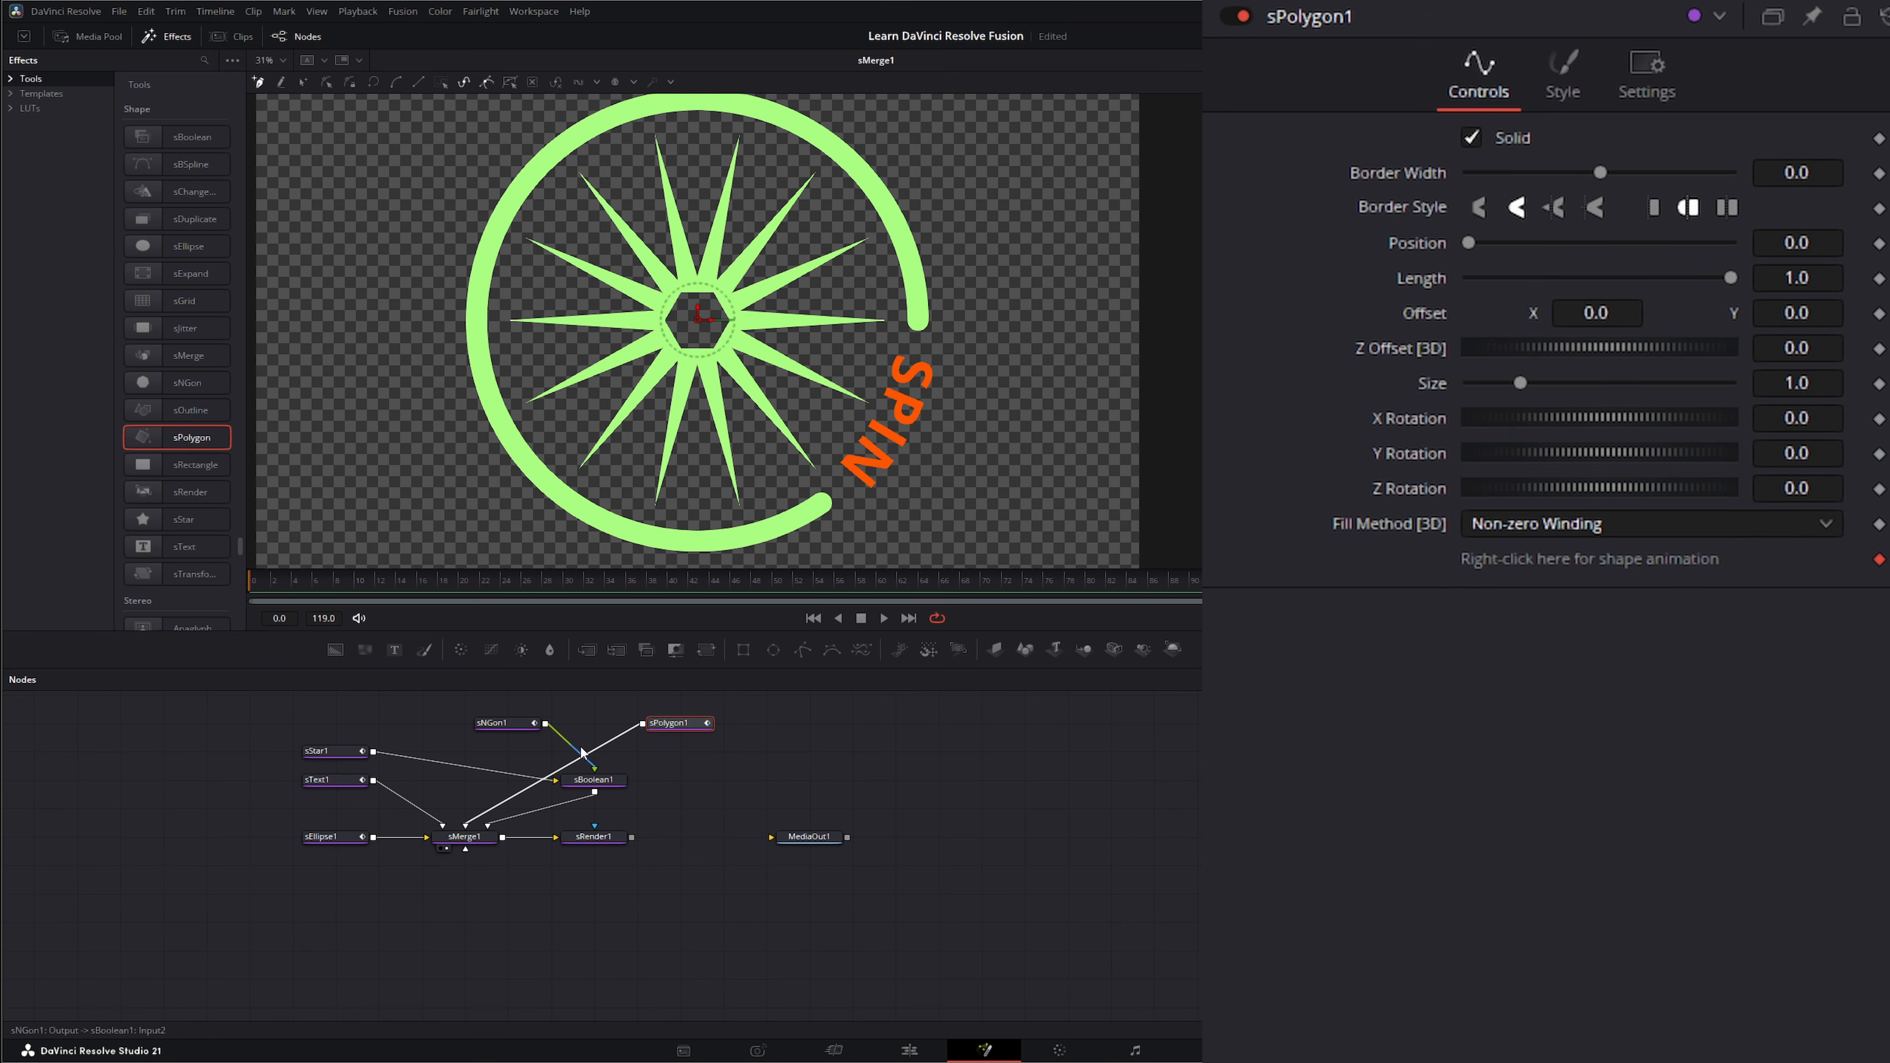
{"action": "left_click", "coordinate": [320, 290]}
{"action": "left_click", "coordinate": [320, 378]}
{"action": "left_click", "coordinate": [391, 418]}
{"action": "left_click", "coordinate": [426, 439]}
{"action": "left_click", "coordinate": [484, 203]}
{"action": "left_click", "coordinate": [391, 153]}
{"action": "left_click", "coordinate": [343, 216]}
{"action": "left_click", "coordinate": [320, 291]}
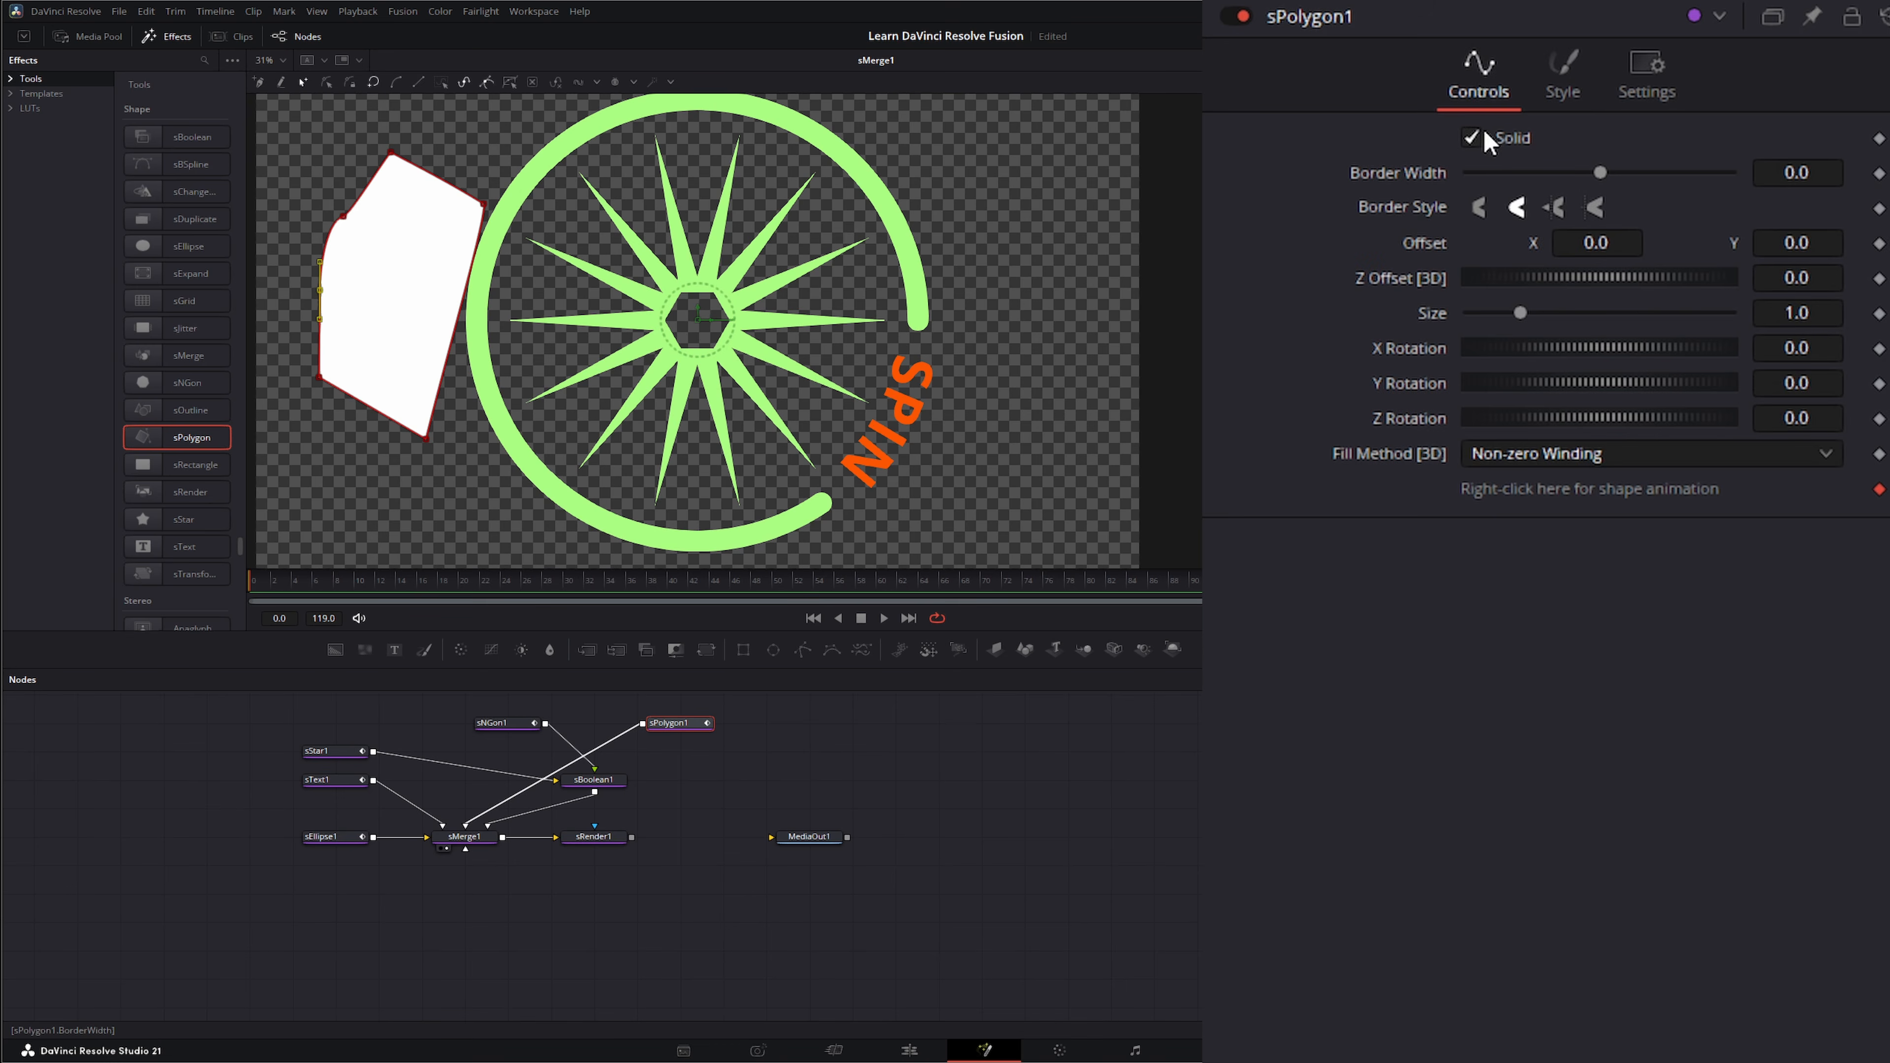
Step: Turn off Solid on the sPolygon with a border width of 0.013, and delete the node
{"action": "left_click", "coordinate": [1472, 137]}
{"action": "mouse_move", "coordinate": [1600, 171]}
{"action": "left_mouse_down"}
{"action": "mouse_move", "coordinate": [1634, 171]}
{"action": "mouse_move", "coordinate": [1608, 173]}
{"action": "left_mouse_up"}
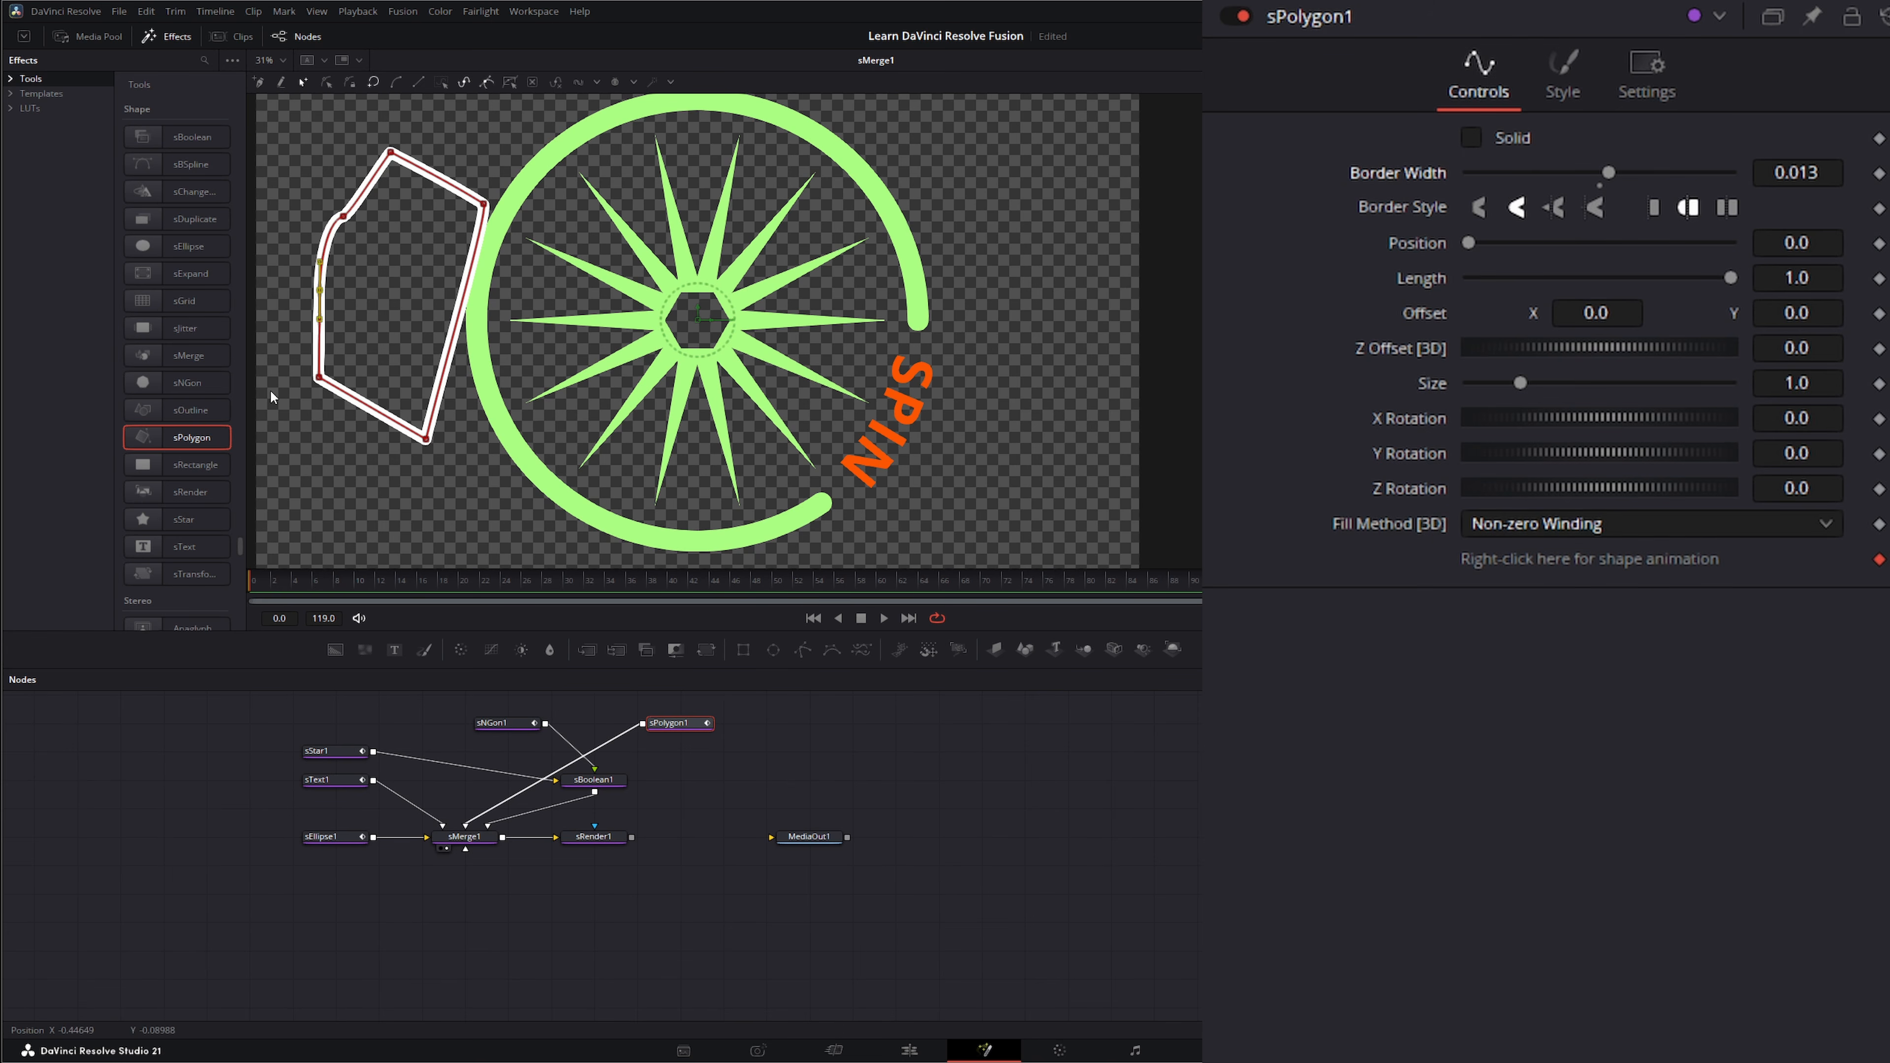
{"action": "key", "text": "Delete"}
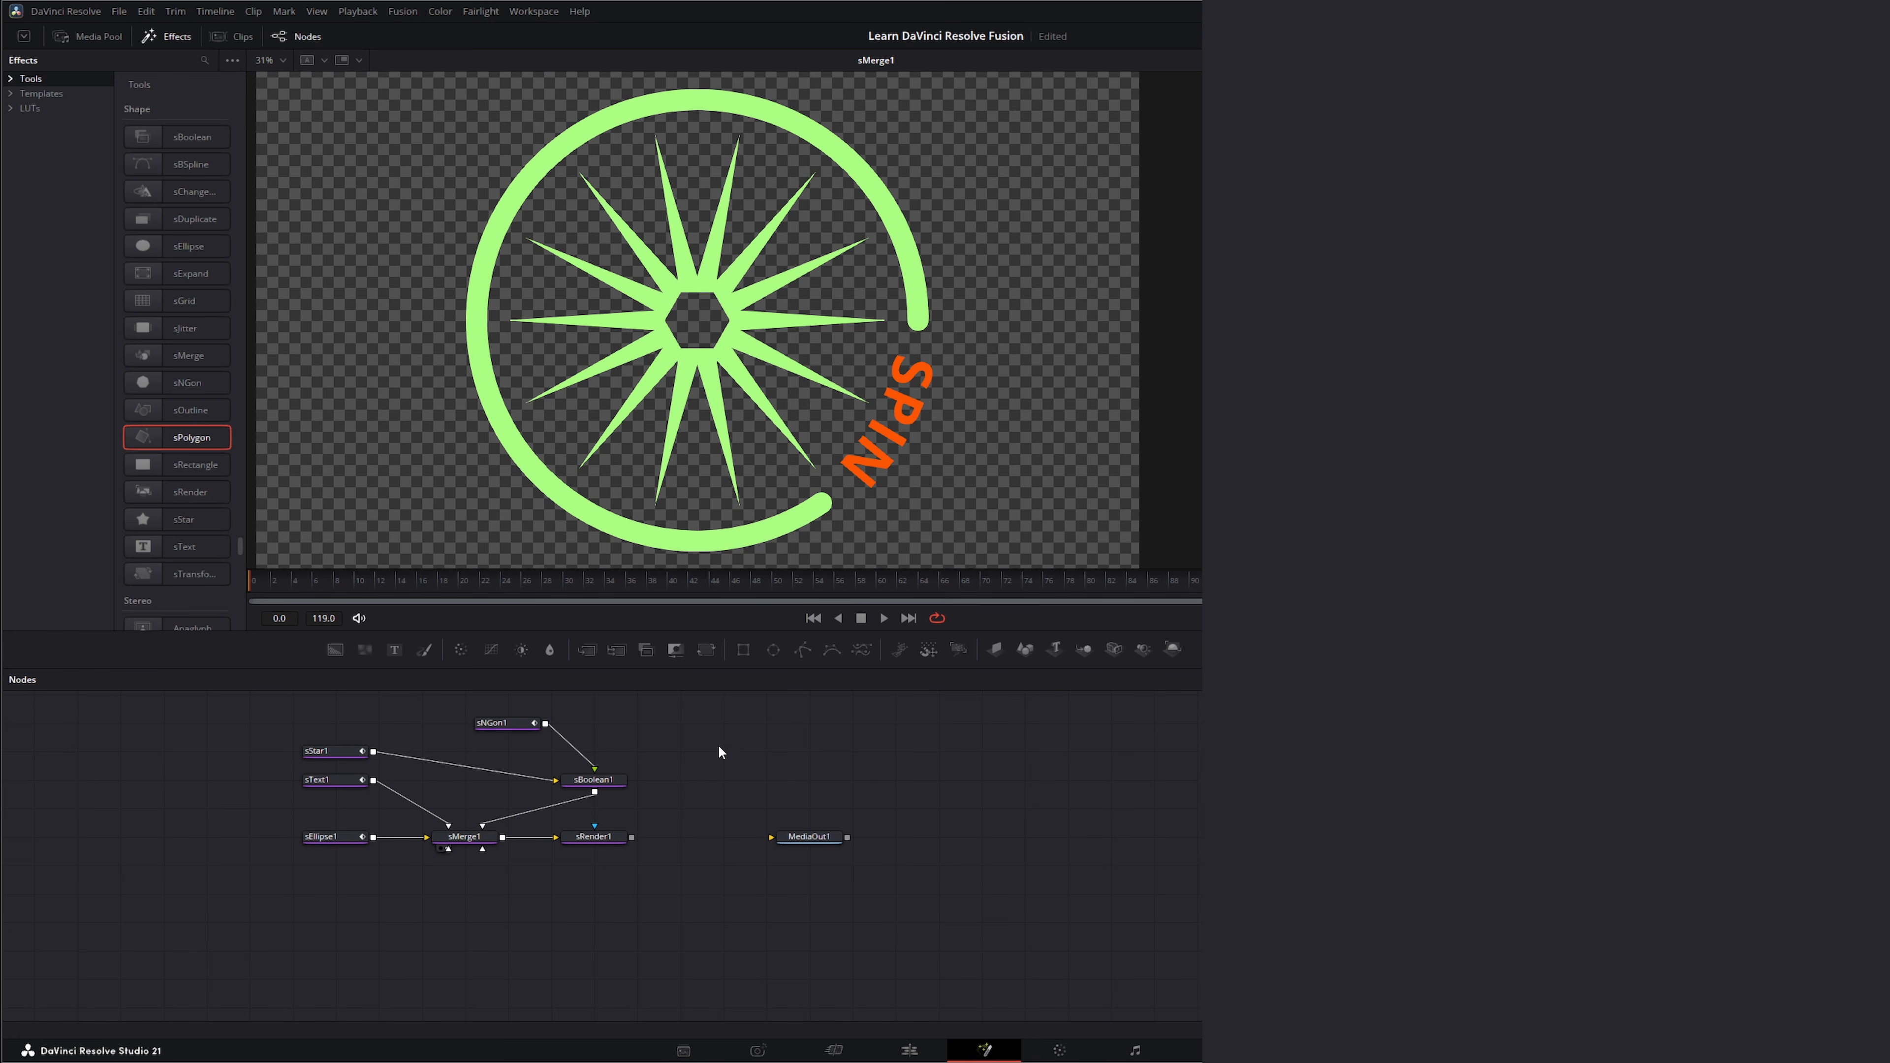
Step: Rearrange the node graph with sNGon and sStar stacked above sText and sBoolean beside sStar
{"action": "mouse_move", "coordinate": [352, 745]}
{"action": "left_mouse_down"}
{"action": "mouse_move", "coordinate": [395, 741]}
{"action": "mouse_move", "coordinate": [363, 733]}
{"action": "left_mouse_up"}
{"action": "left_click_drag", "start_coordinate": [503, 718], "coordinate": [336, 700]}
{"action": "left_click", "coordinate": [335, 697]}
{"action": "left_click_drag", "start_coordinate": [593, 786], "coordinate": [508, 730]}
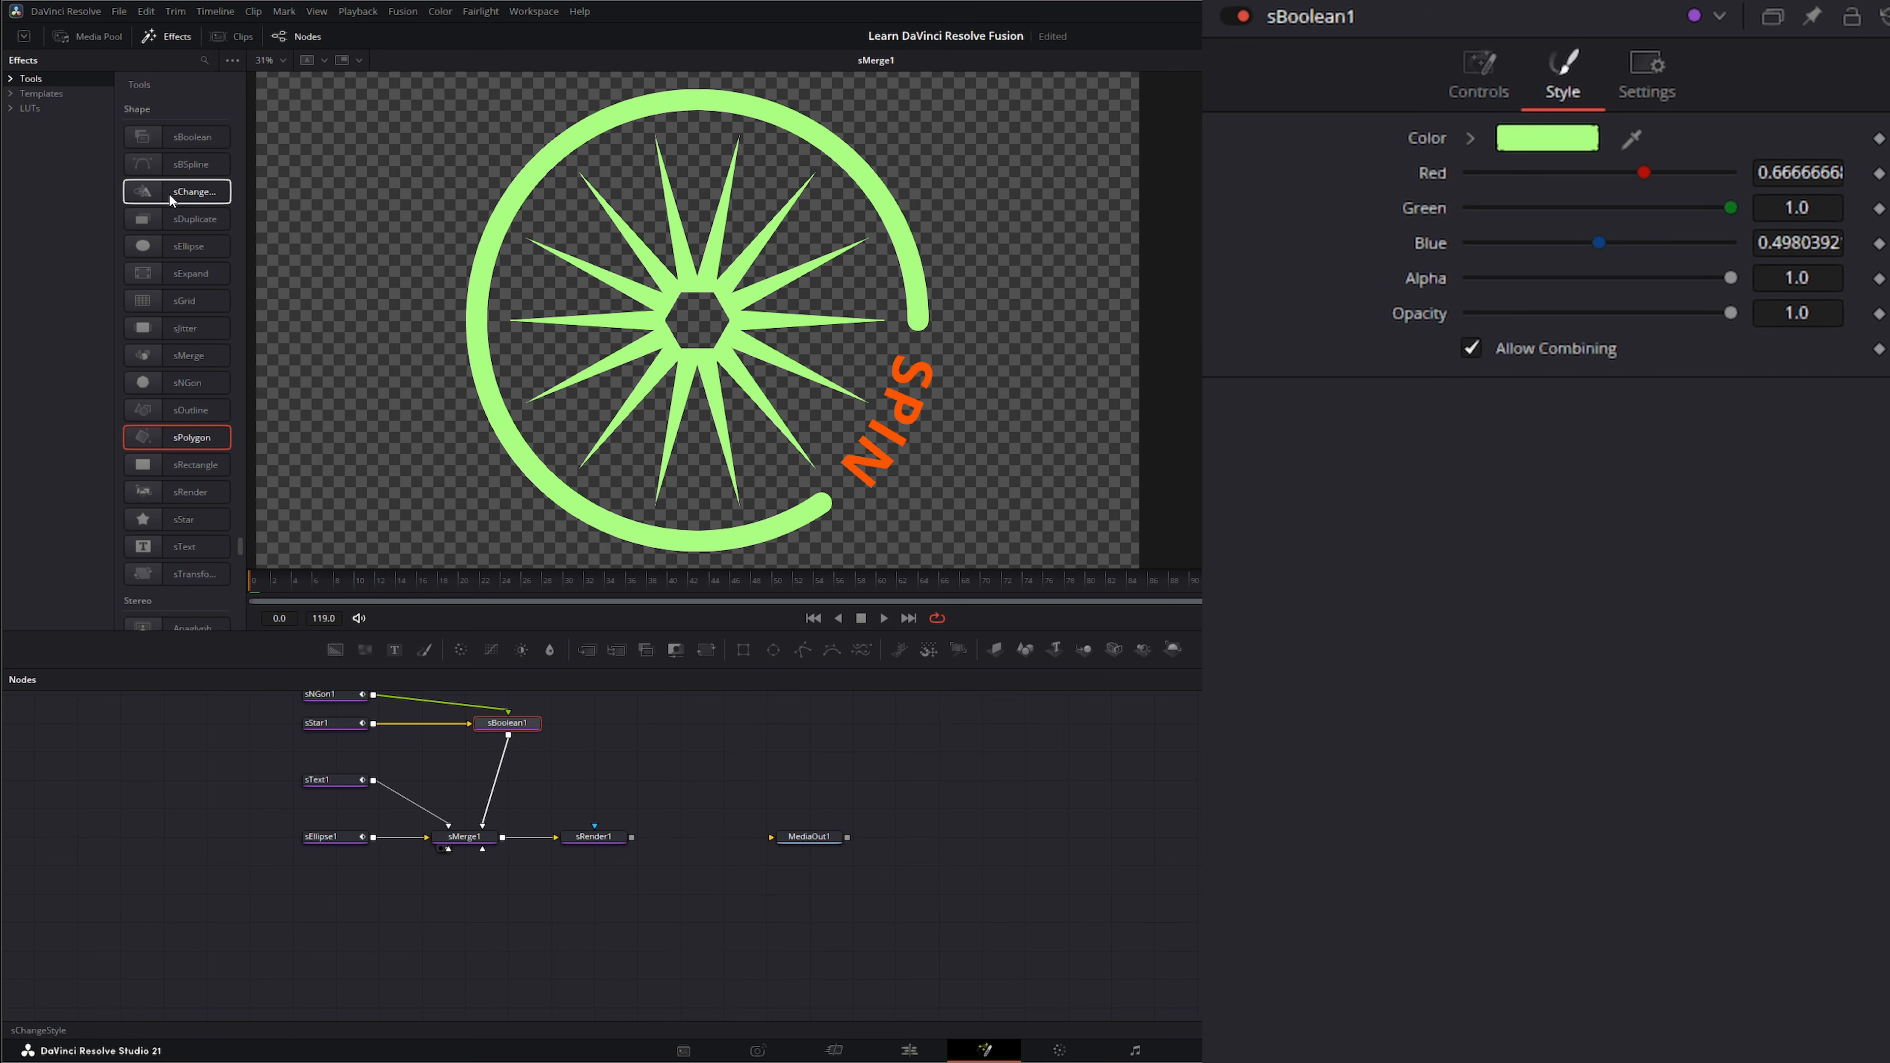
Step: Insert an sChangeStyle between sBoolean and sMerge and set its color to purple #aa55ff
{"action": "left_click_drag", "start_coordinate": [171, 190], "coordinate": [508, 780]}
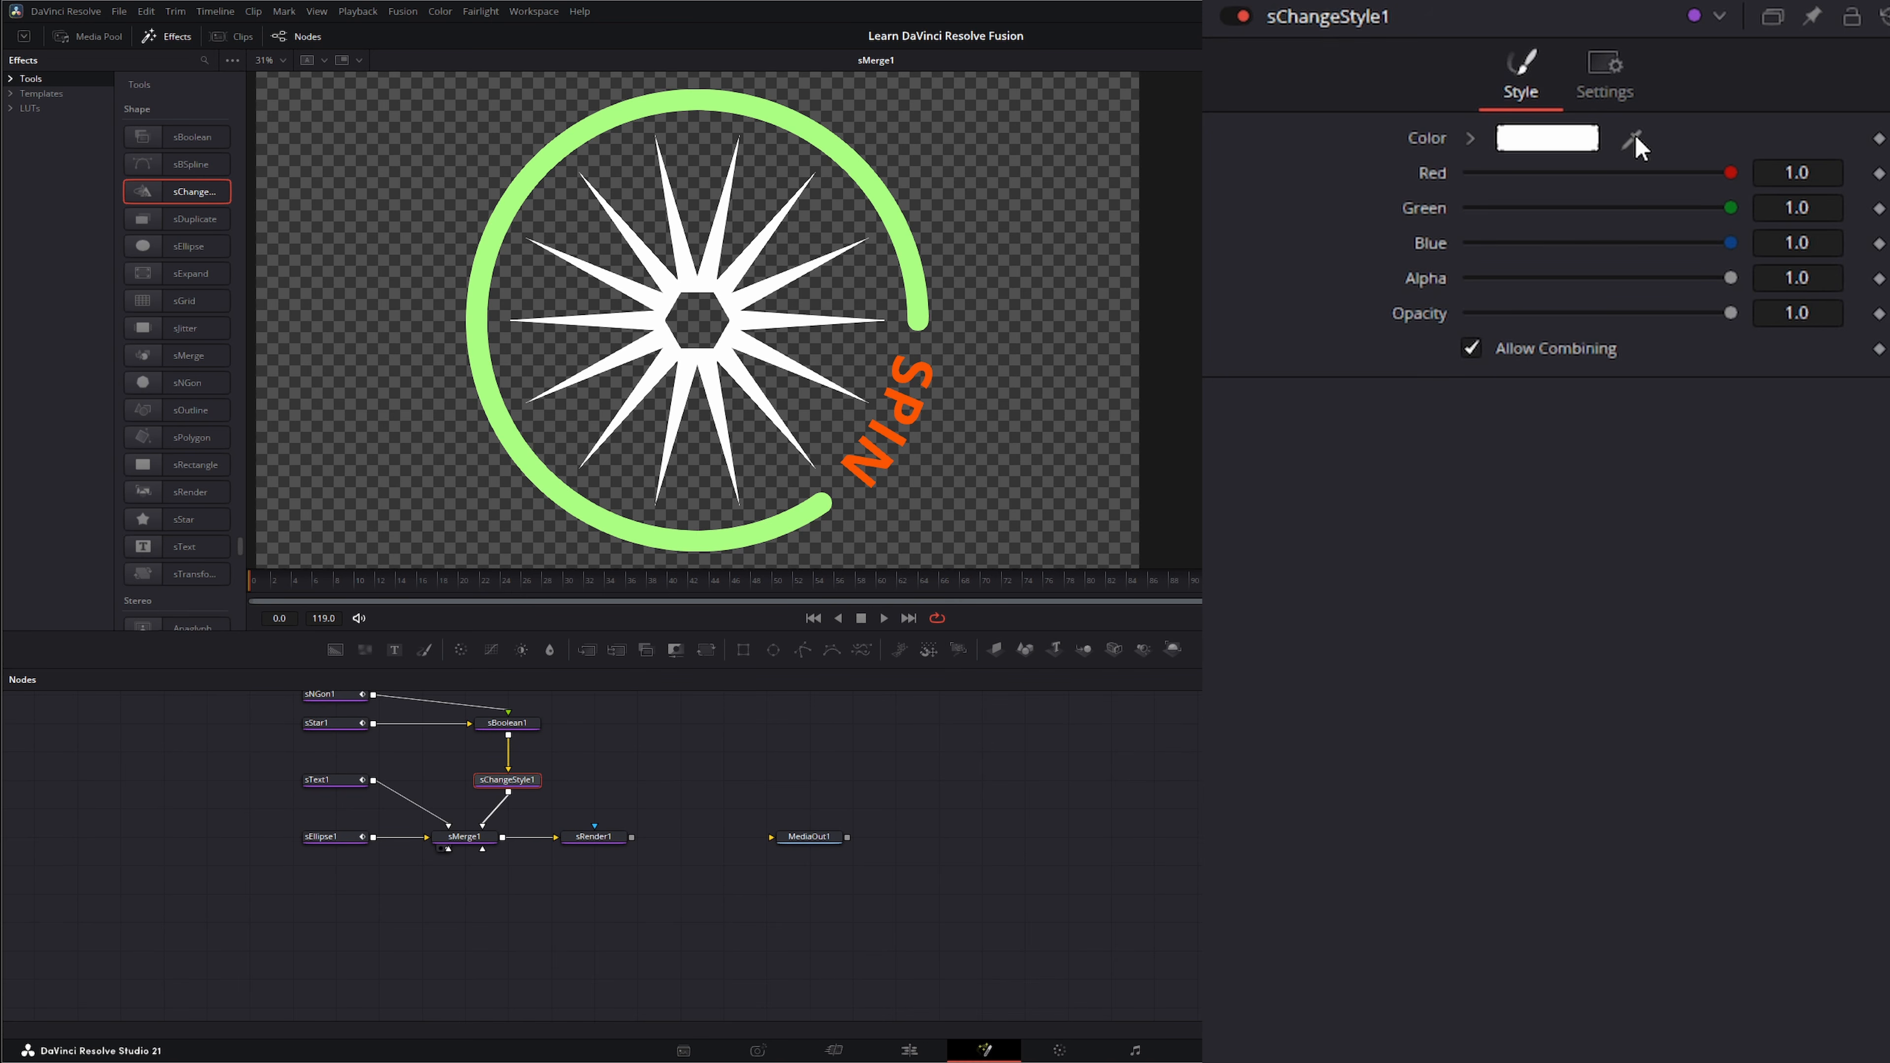
{"action": "left_click", "coordinate": [1582, 146]}
{"action": "left_click", "coordinate": [835, 454]}
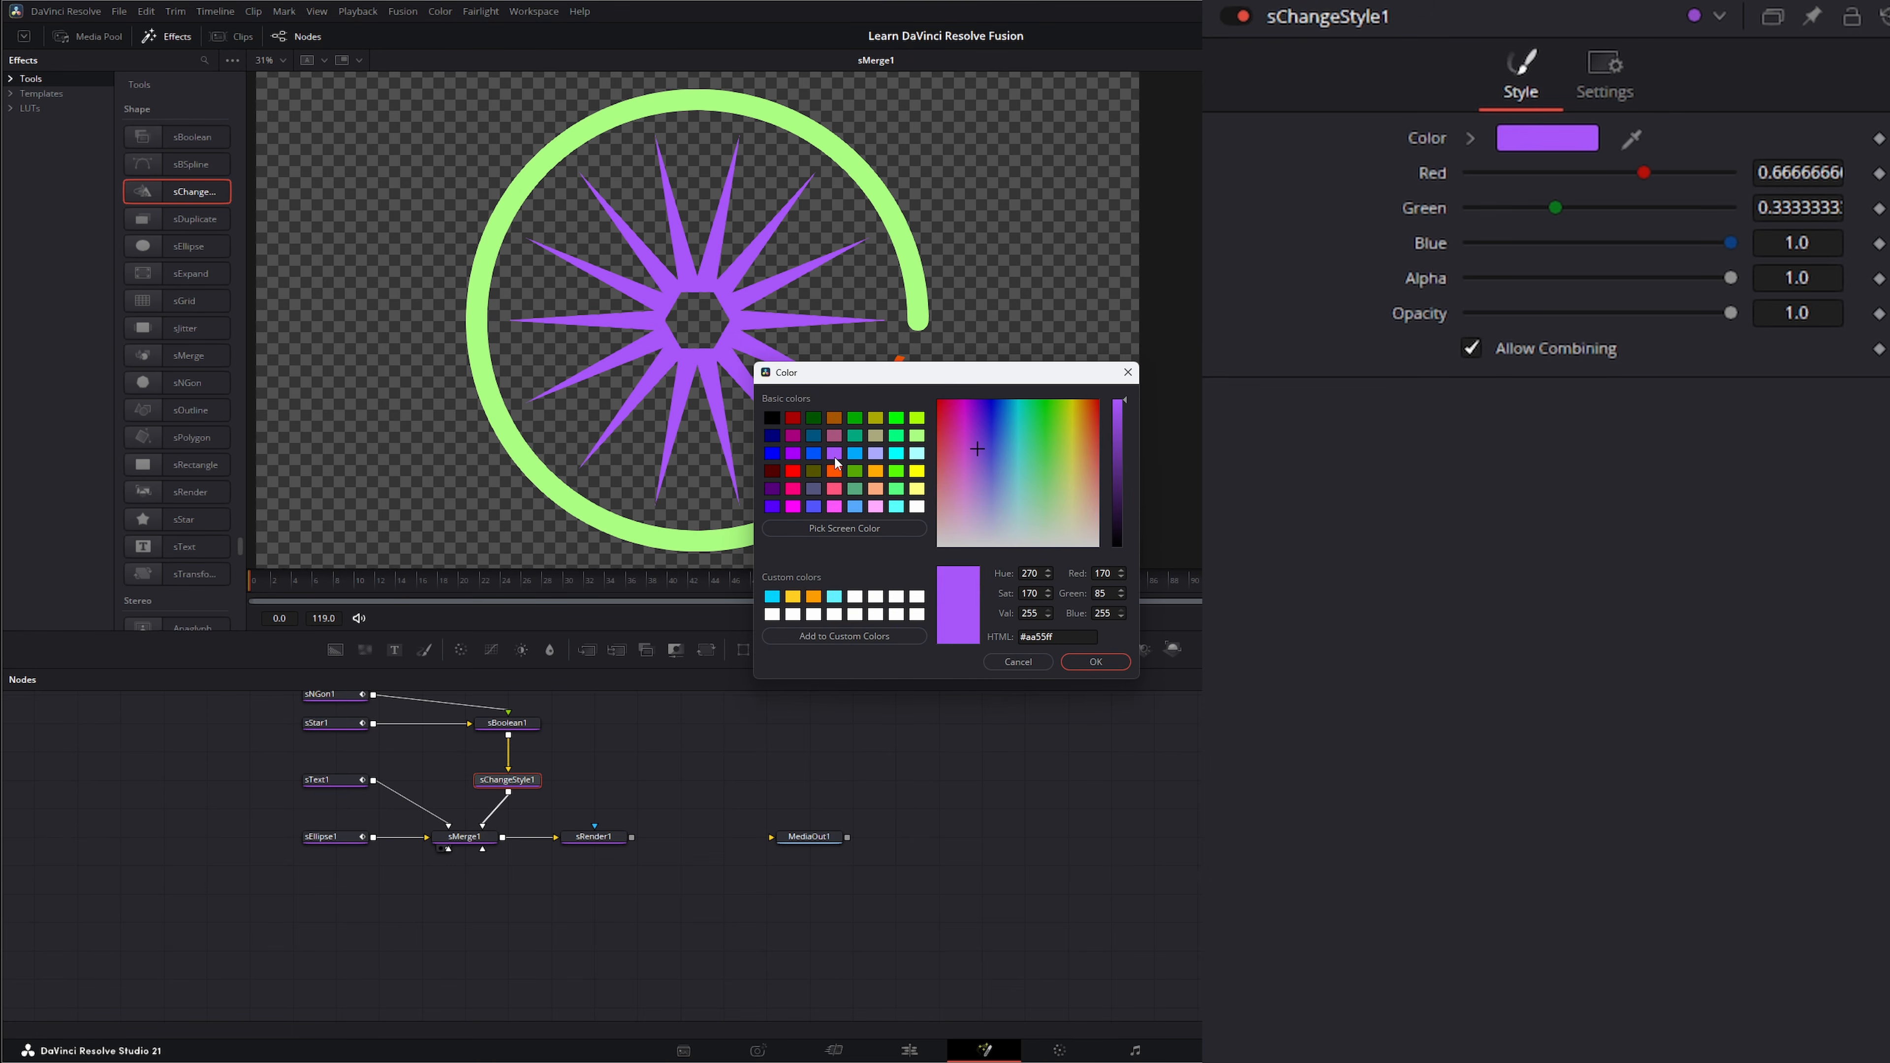
{"action": "left_click", "coordinate": [1096, 661]}
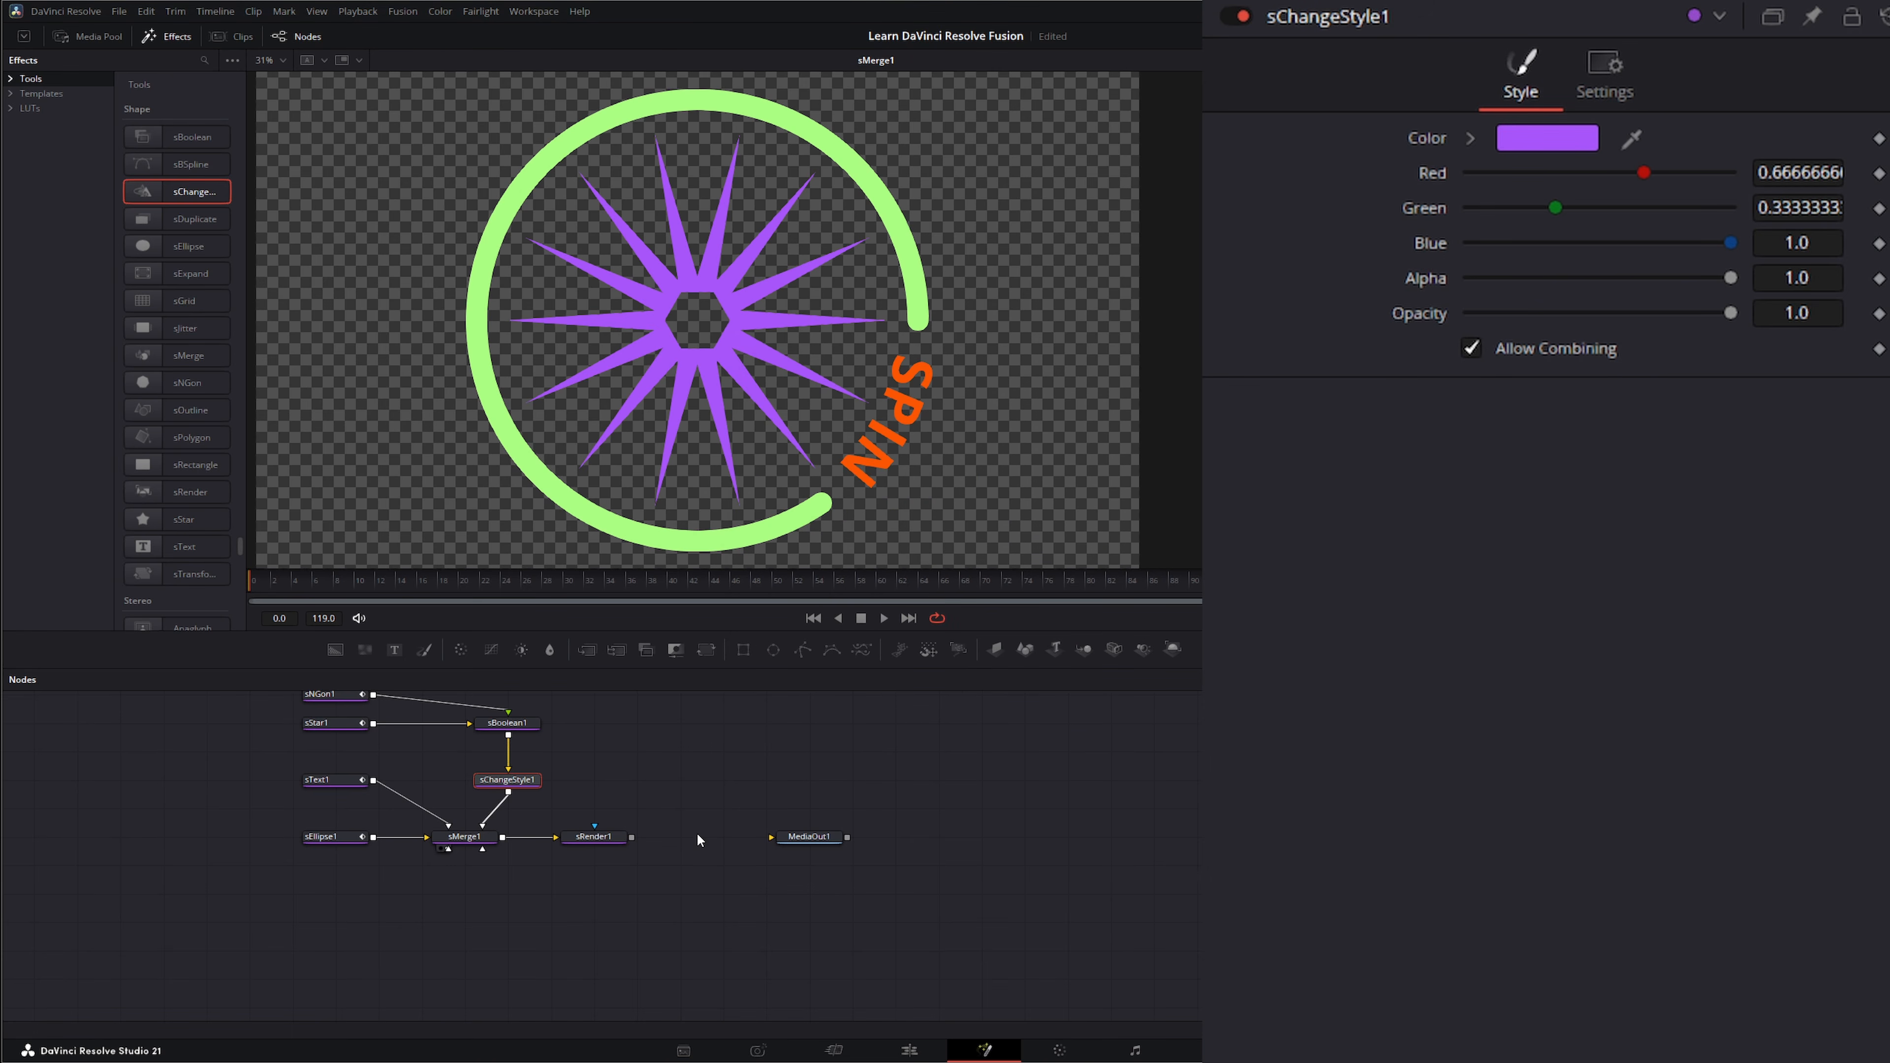
Step: Play back the animation with the purple star, stop, and return to the first frame
{"action": "left_click", "coordinate": [886, 617]}
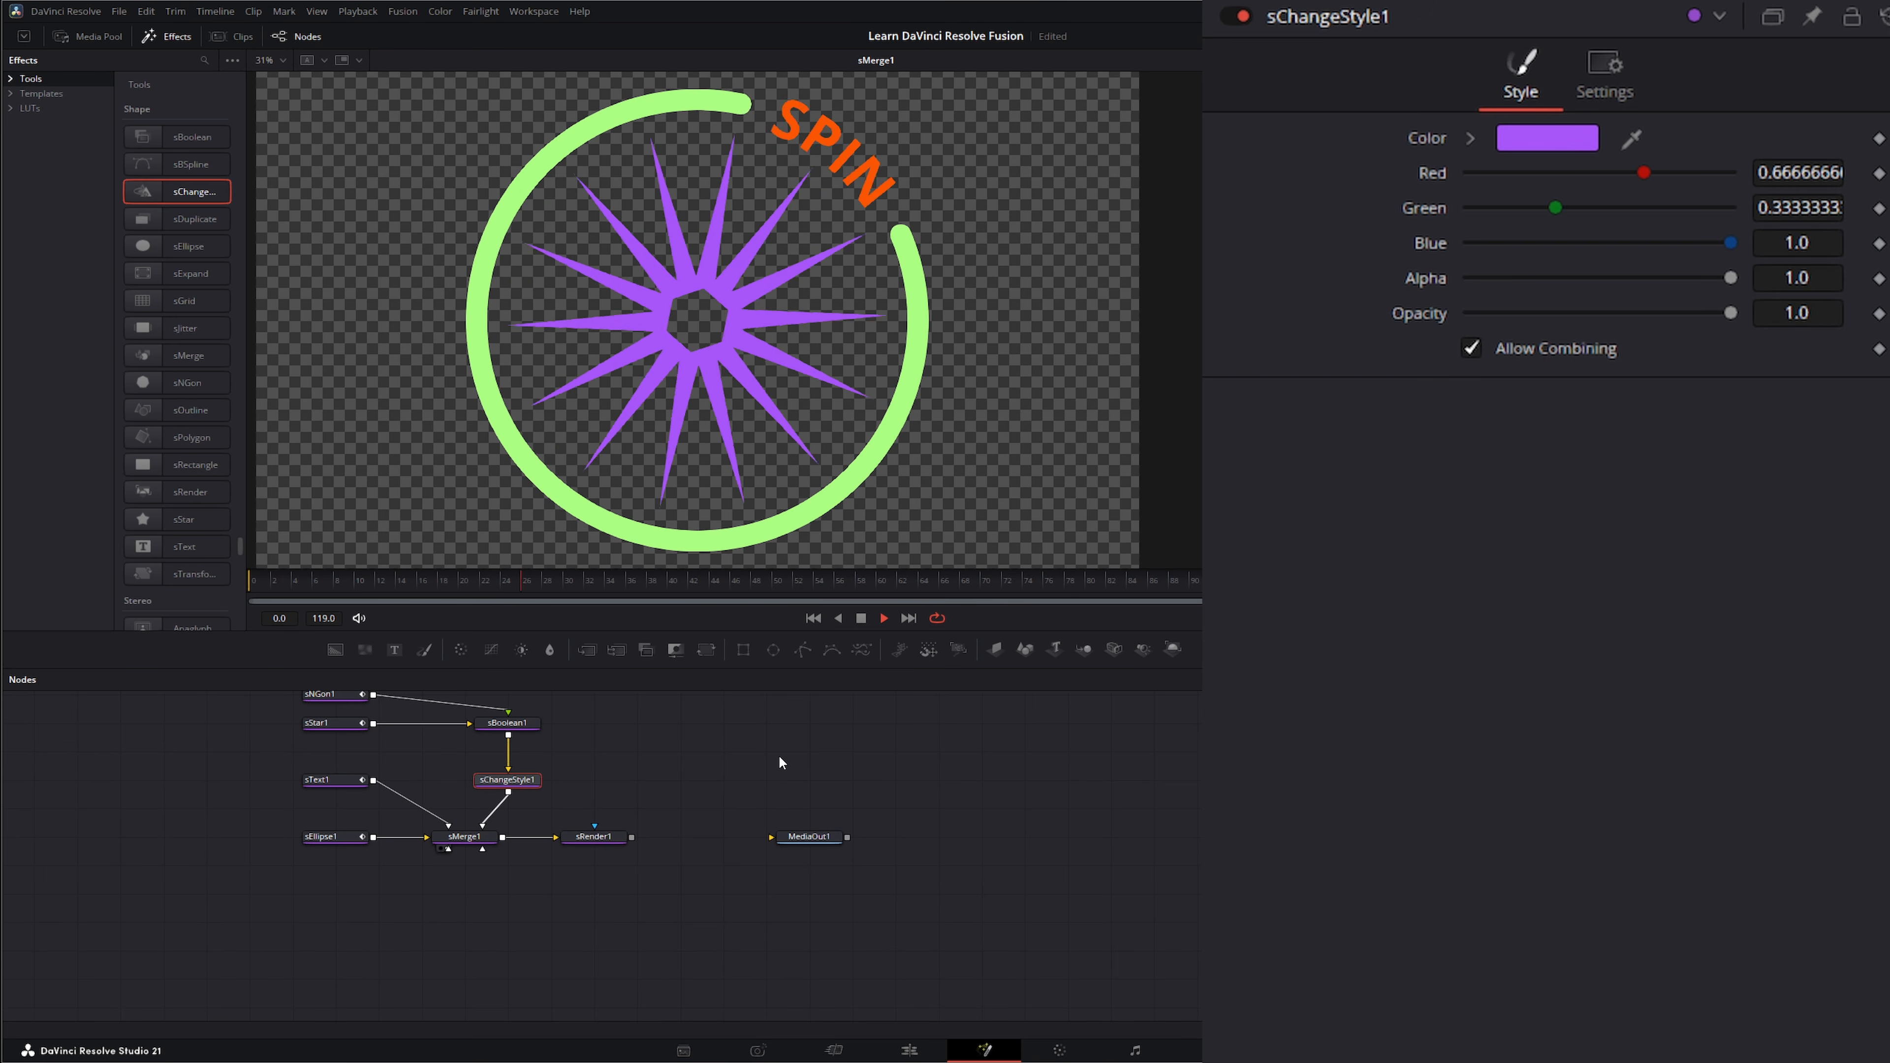
{"action": "left_click", "coordinate": [861, 619]}
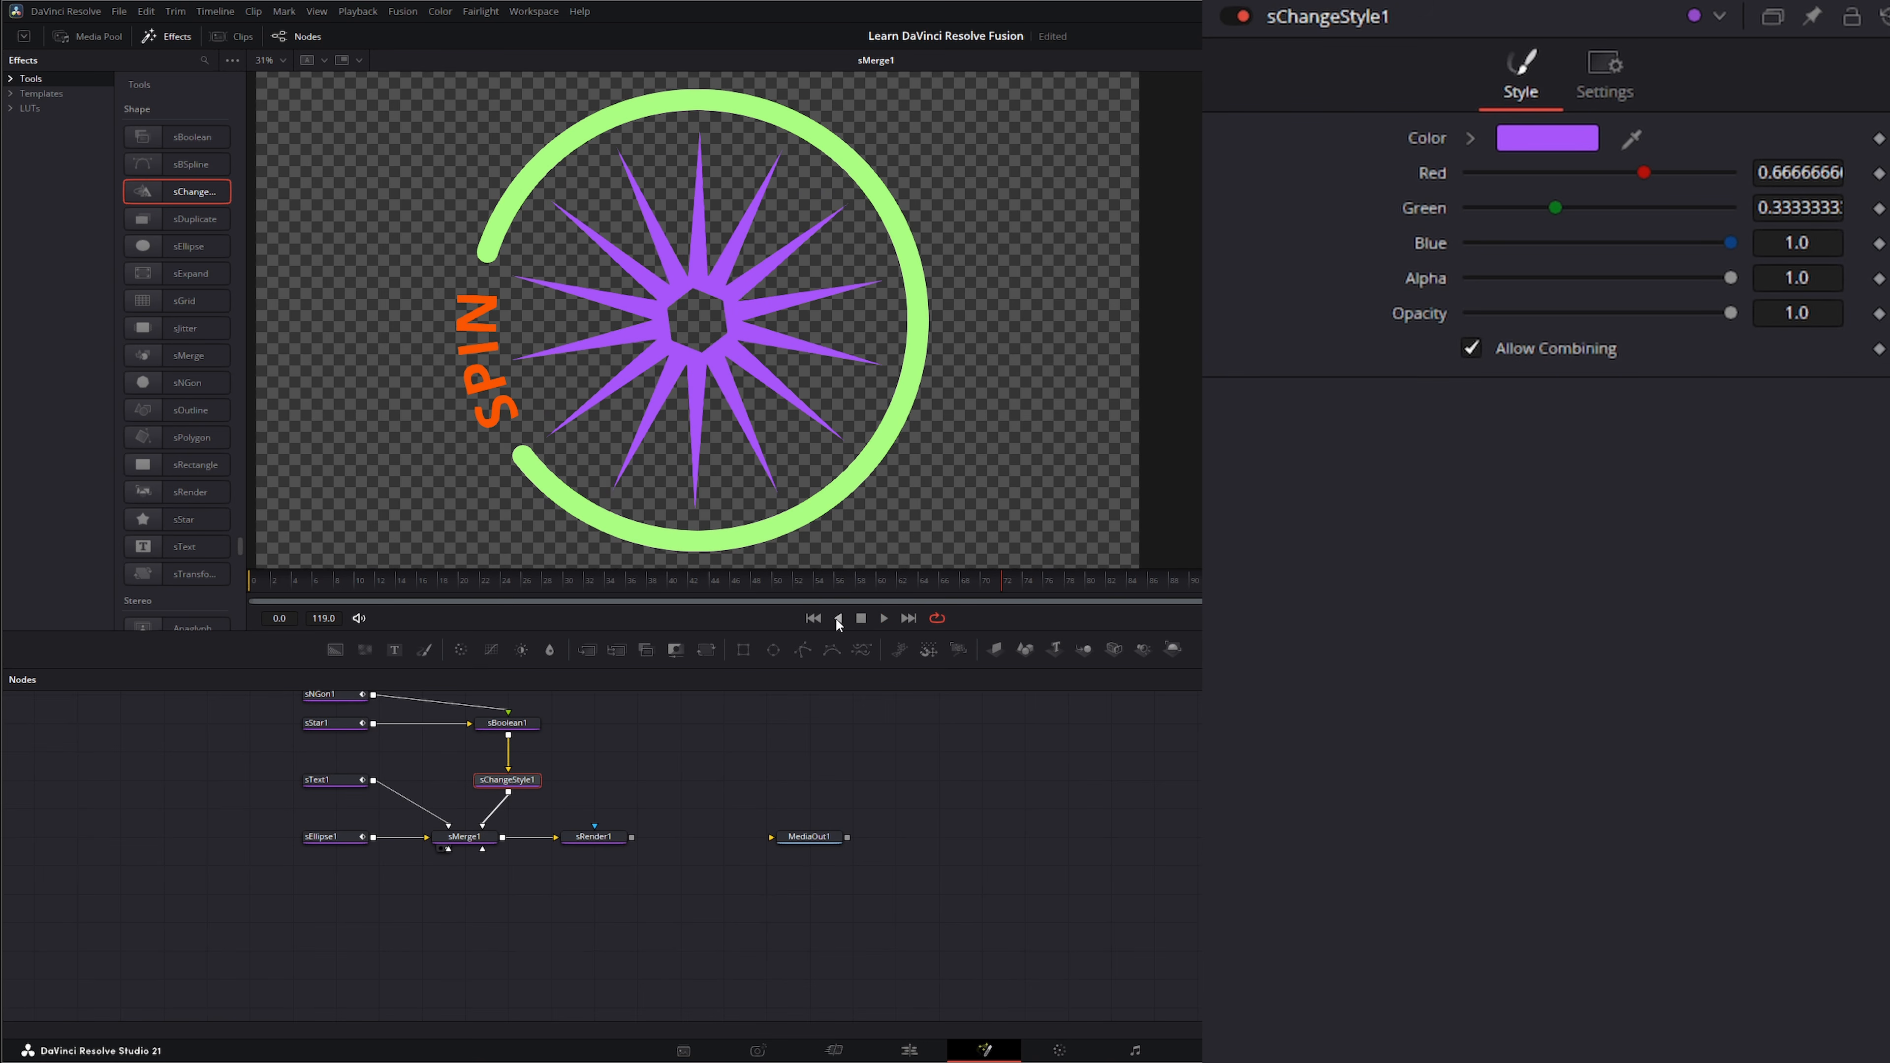
{"action": "left_click", "coordinate": [812, 618]}
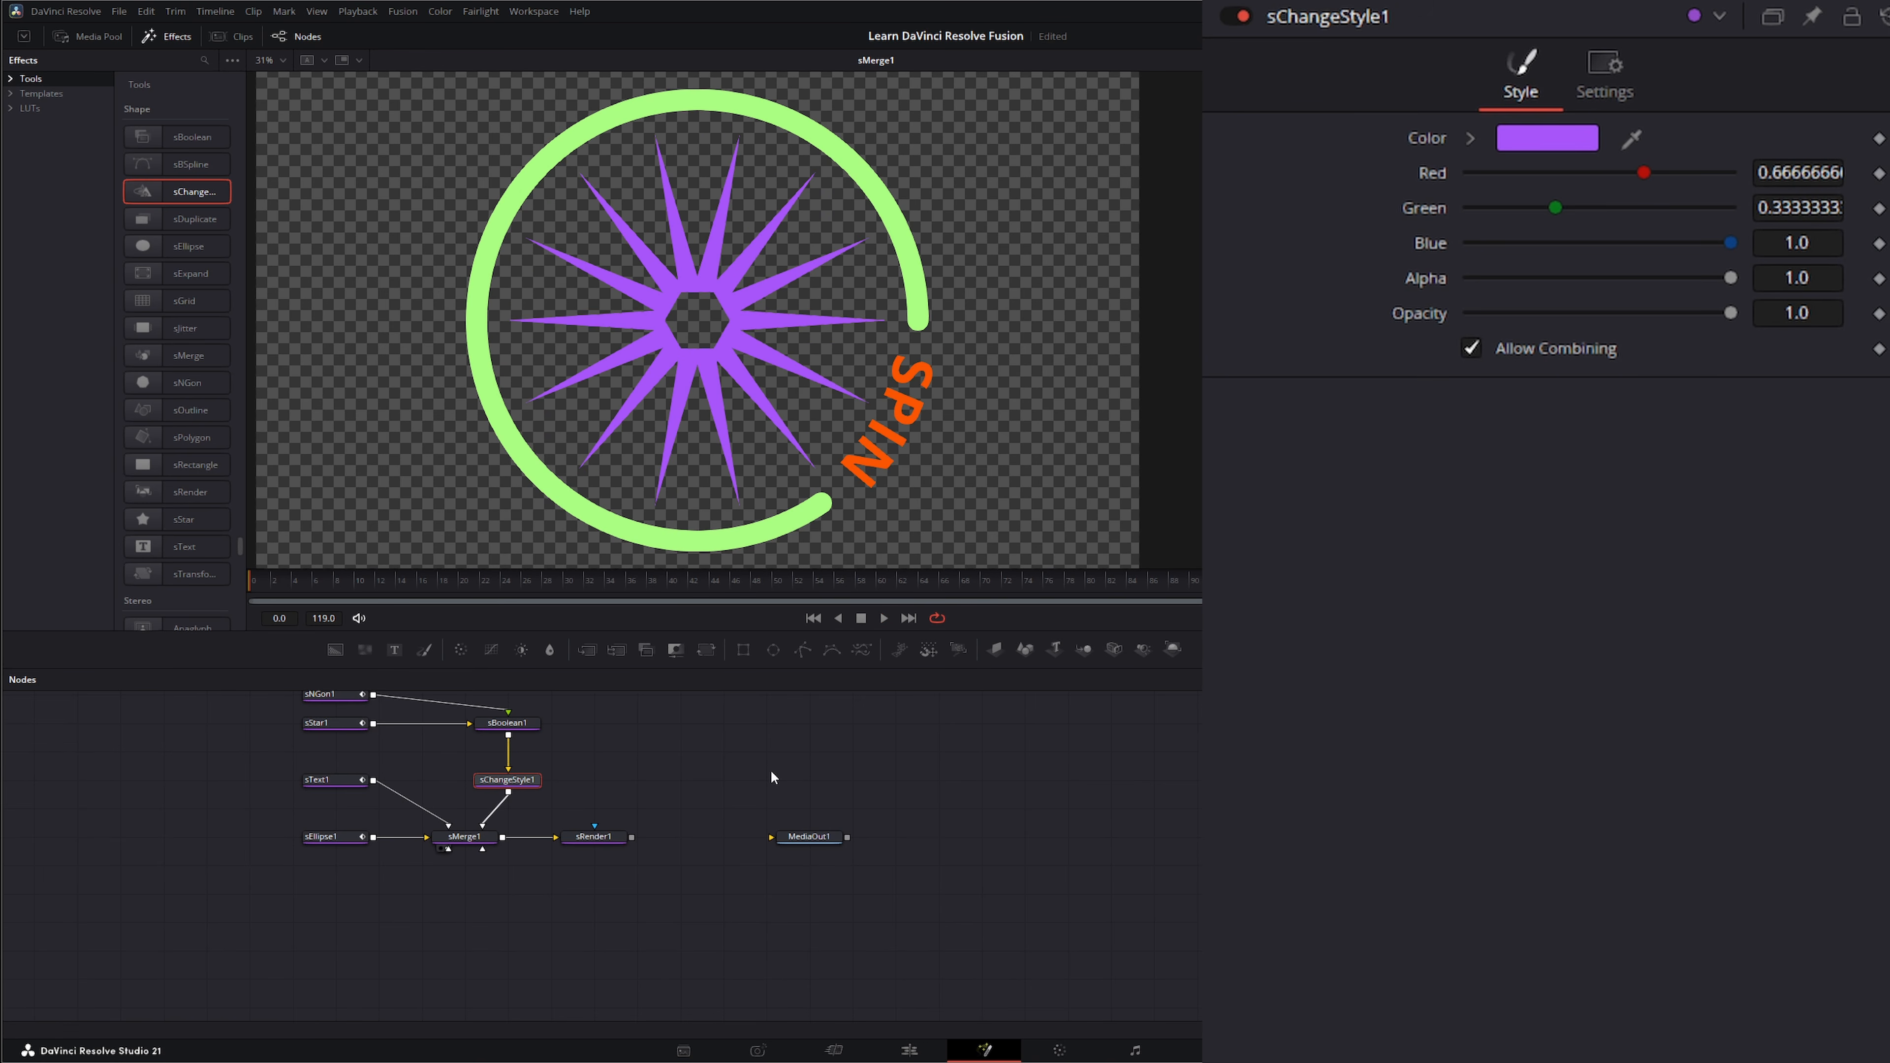
Step: Move sRender farther from sMerge, insert an sDuplicate with 2 copies between them, and view the sRender output
{"action": "left_click", "coordinate": [329, 836]}
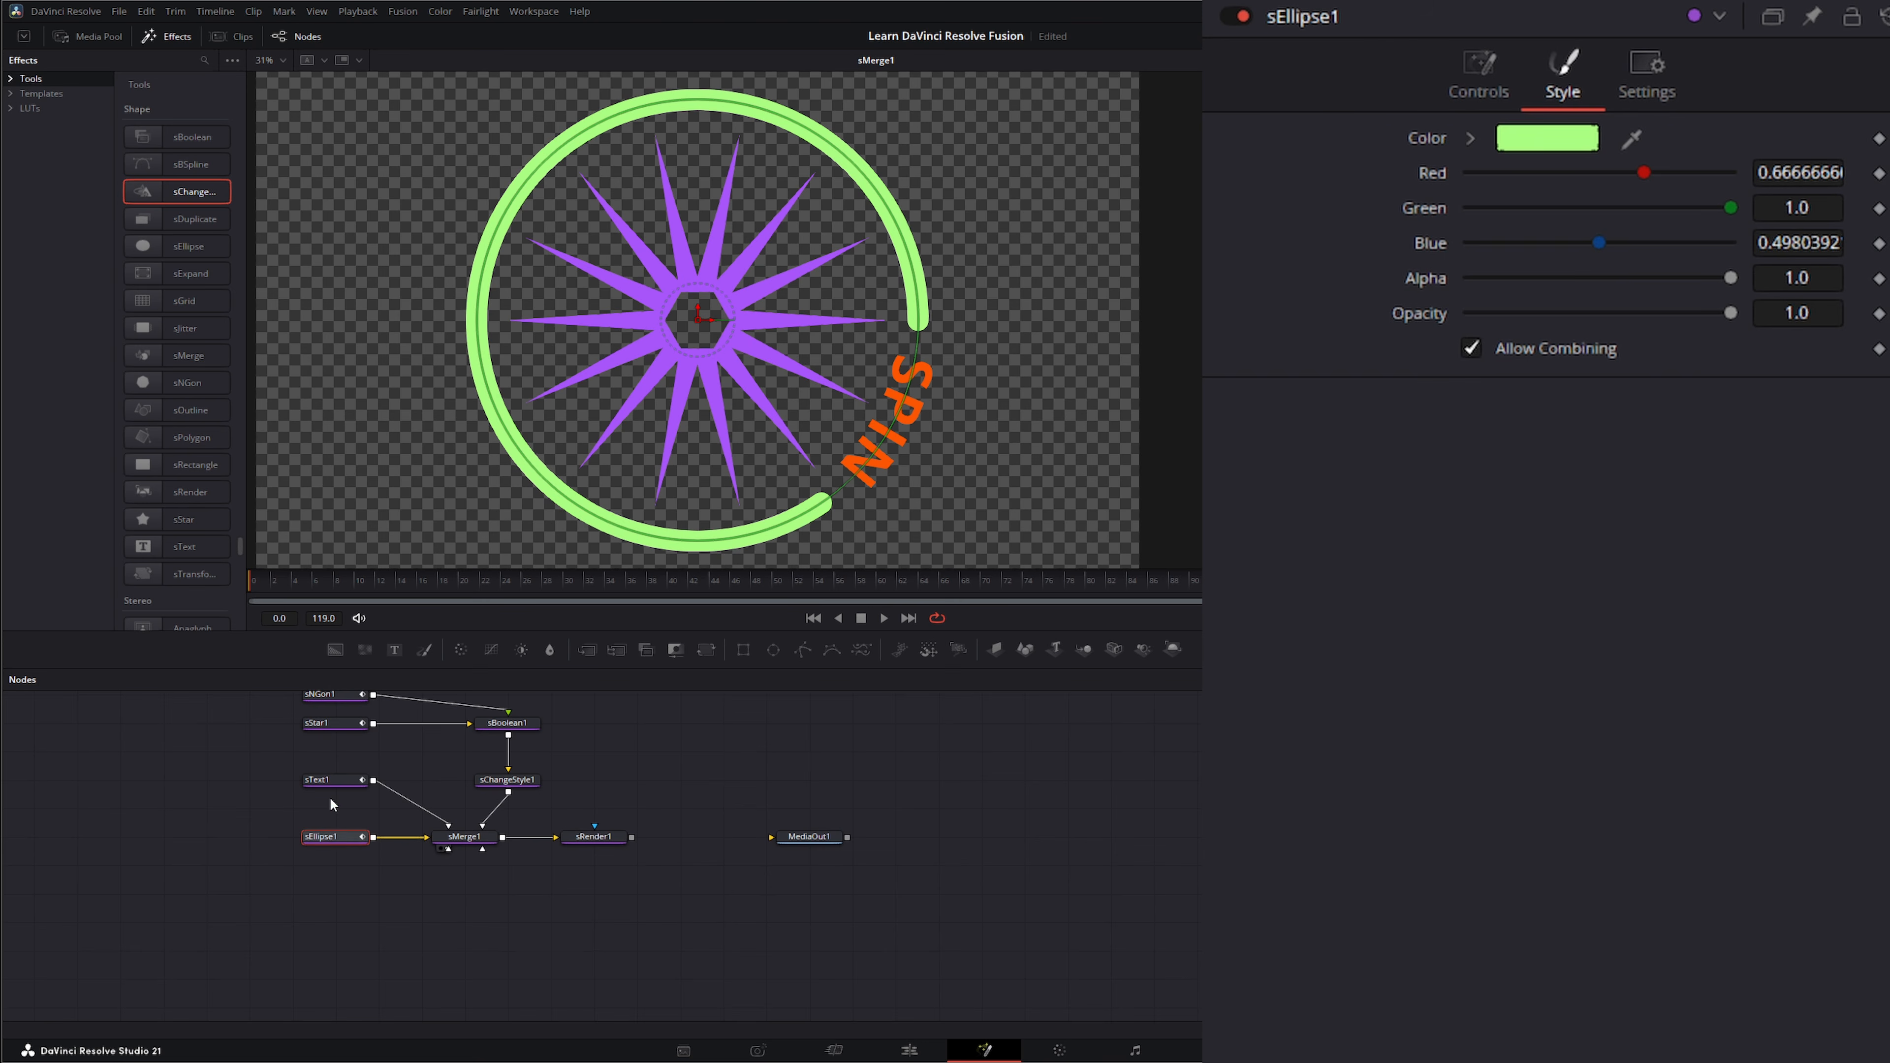
{"action": "left_click", "coordinate": [330, 779]}
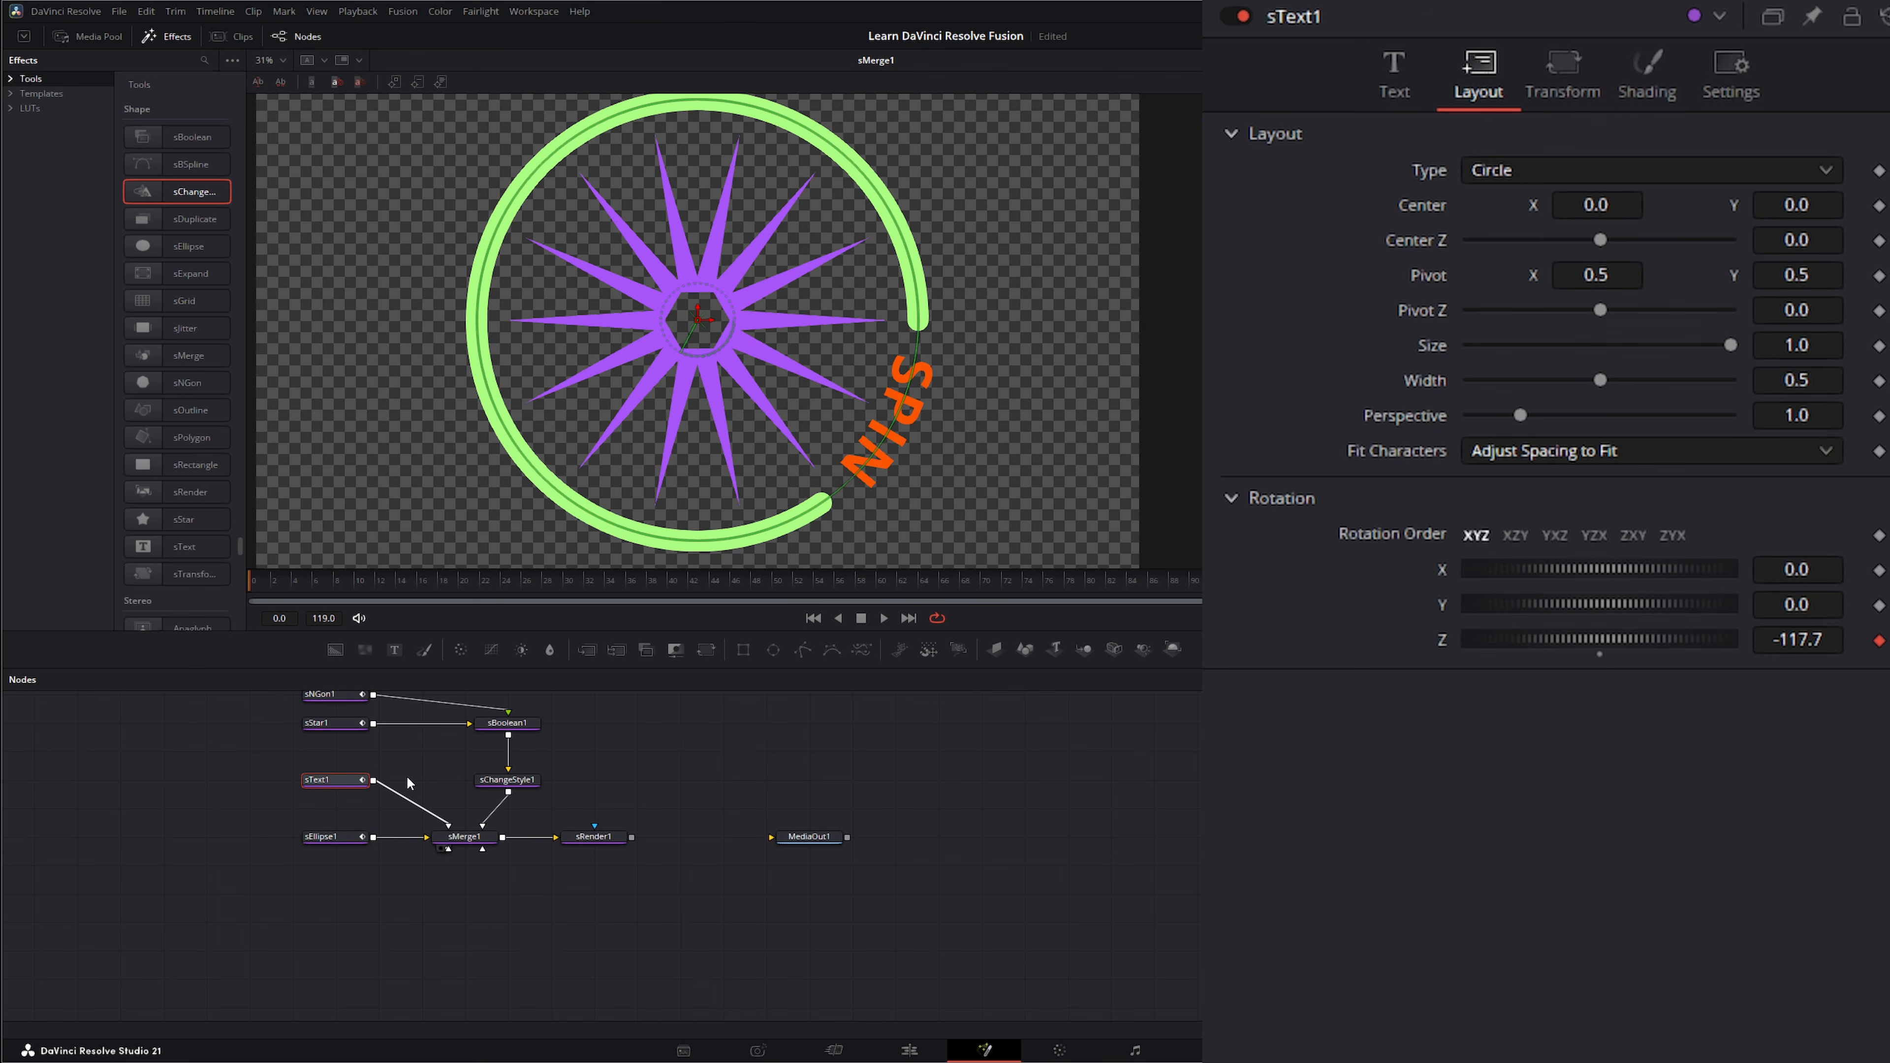
{"action": "left_click_drag", "start_coordinate": [613, 834], "coordinate": [699, 835]}
{"action": "left_click", "coordinate": [478, 840]}
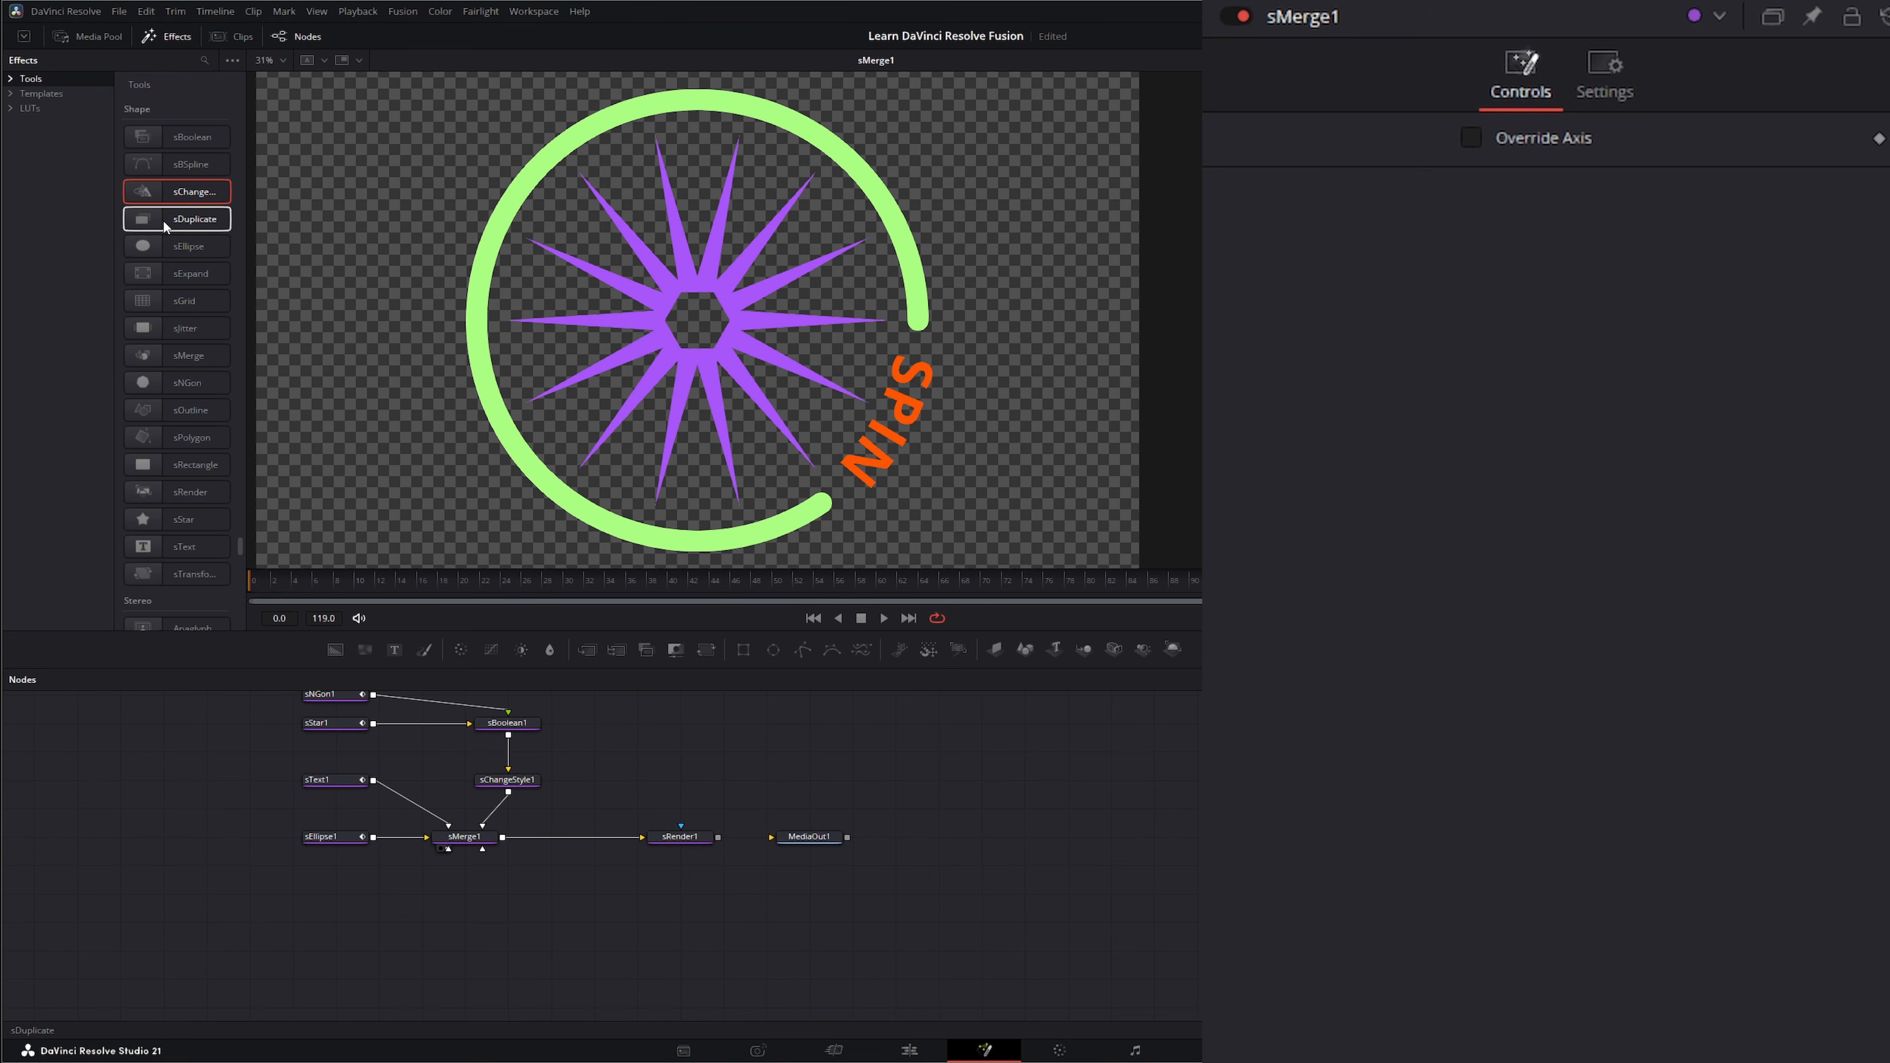
{"action": "left_click_drag", "start_coordinate": [163, 219], "coordinate": [248, 265]}
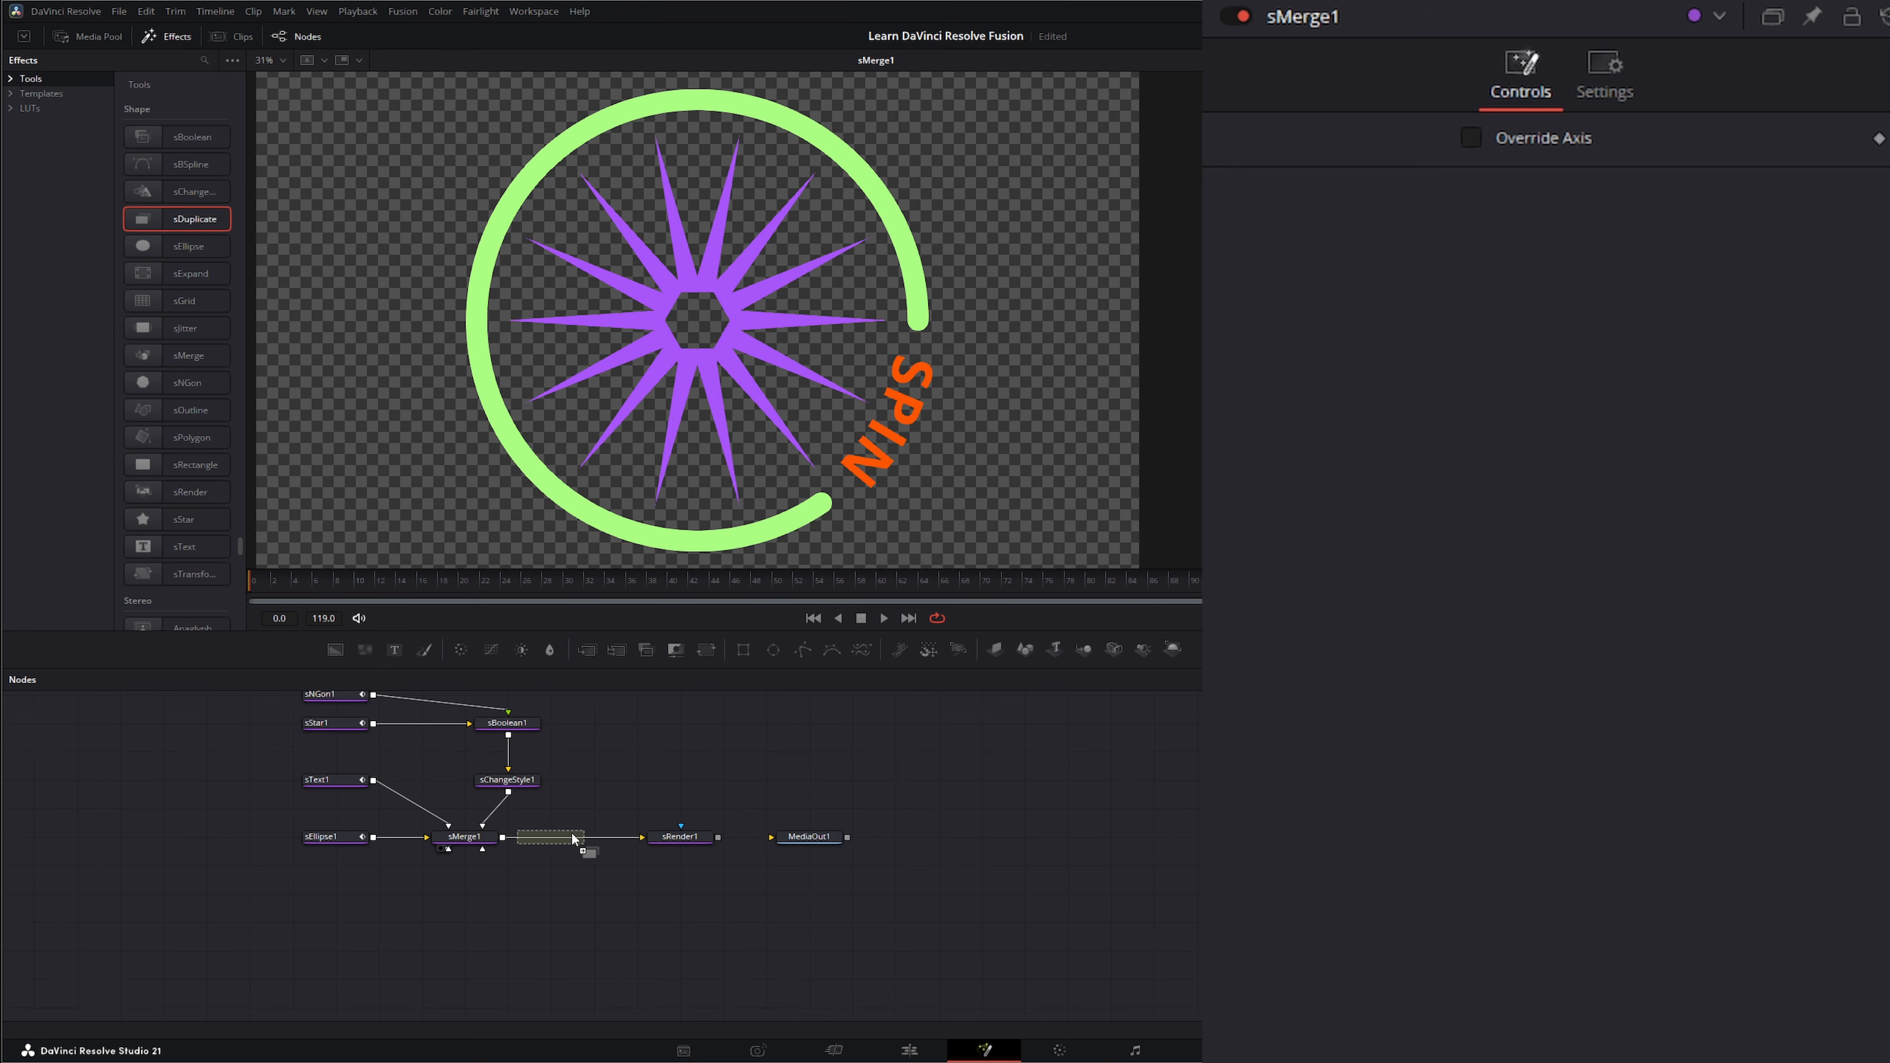
{"action": "left_click_drag", "start_coordinate": [572, 832], "coordinate": [696, 423]}
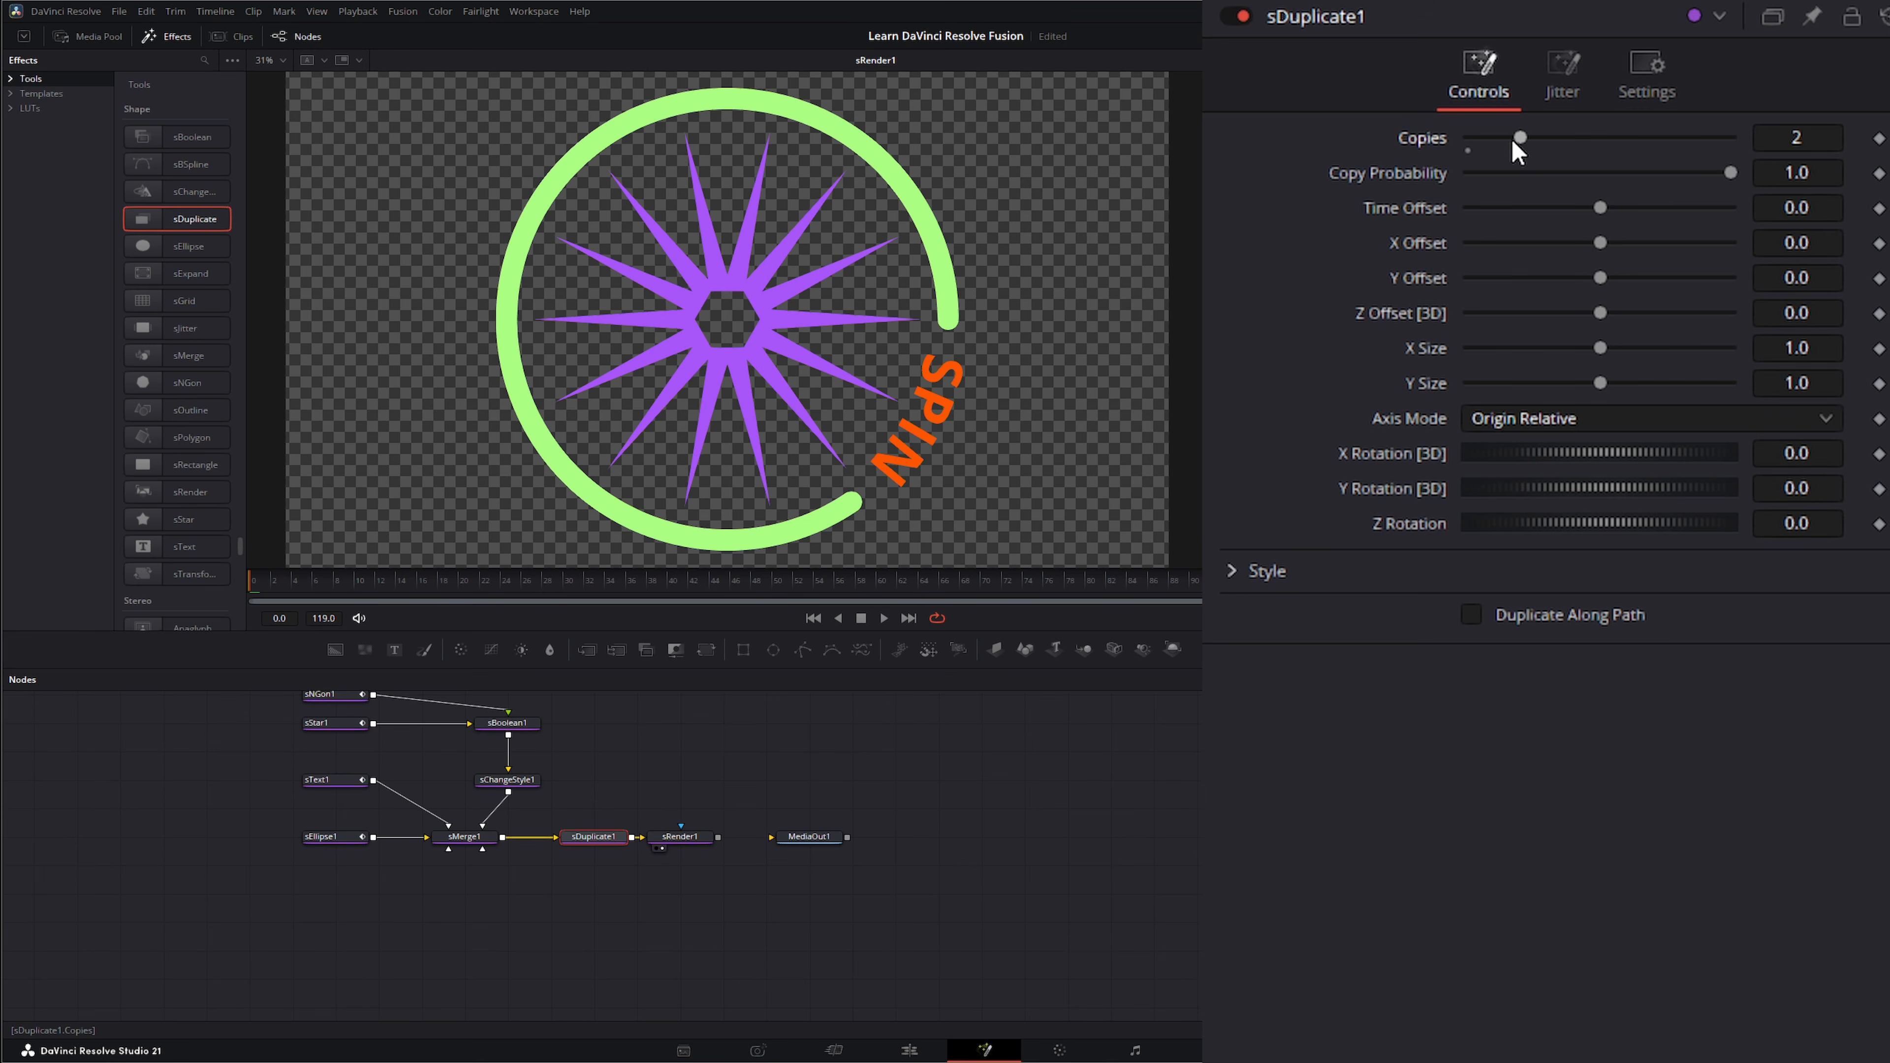
Step: Set the sDuplicate's X Offset to 0.13 and both X Size and Y Size to 0.5
{"action": "mouse_move", "coordinate": [1600, 246]}
{"action": "left_mouse_down"}
{"action": "mouse_move", "coordinate": [1636, 247]}
{"action": "mouse_move", "coordinate": [1532, 247]}
{"action": "mouse_move", "coordinate": [1642, 248]}
{"action": "mouse_move", "coordinate": [1617, 246]}
{"action": "left_mouse_up"}
{"action": "left_click_drag", "start_coordinate": [1600, 348], "coordinate": [1546, 382]}
{"action": "left_click", "coordinate": [1820, 347]}
{"action": "type", "text": ".5"}
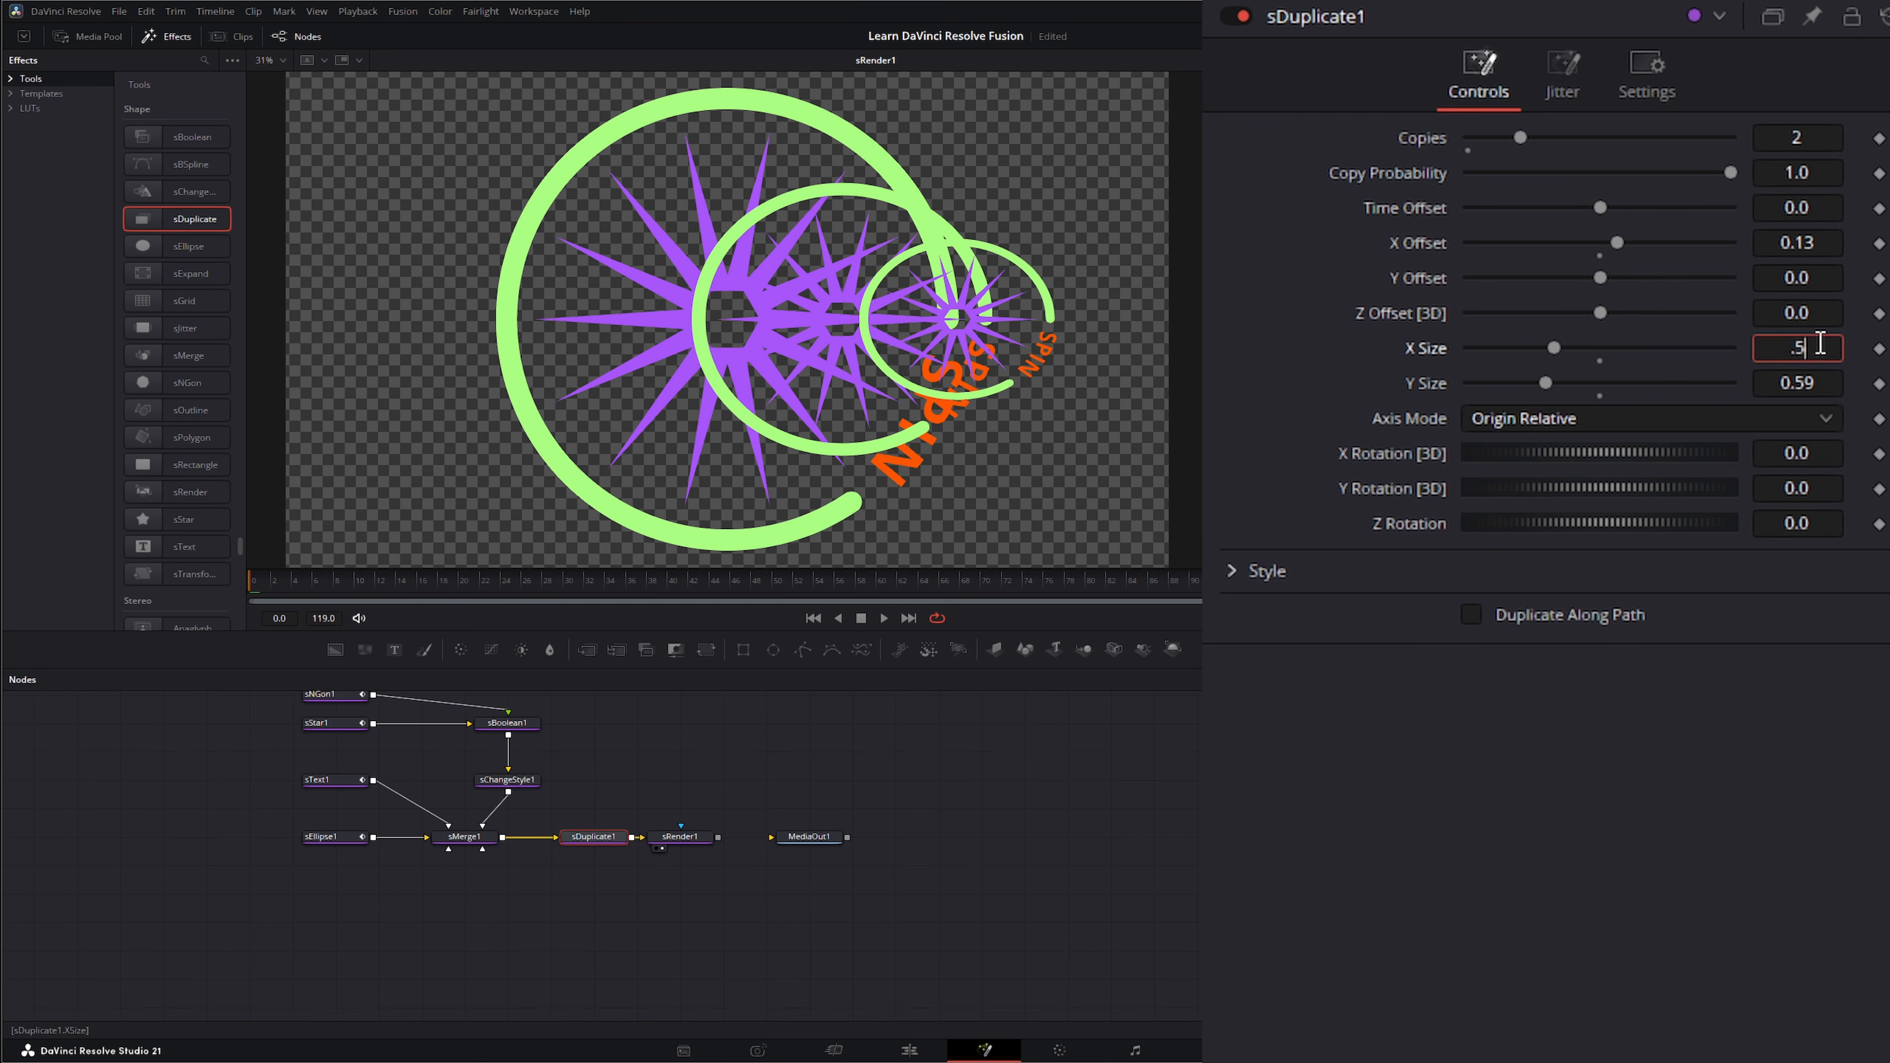
{"action": "key", "text": "Tab"}
{"action": "type", "text": ".5"}
{"action": "key", "text": "Tab"}
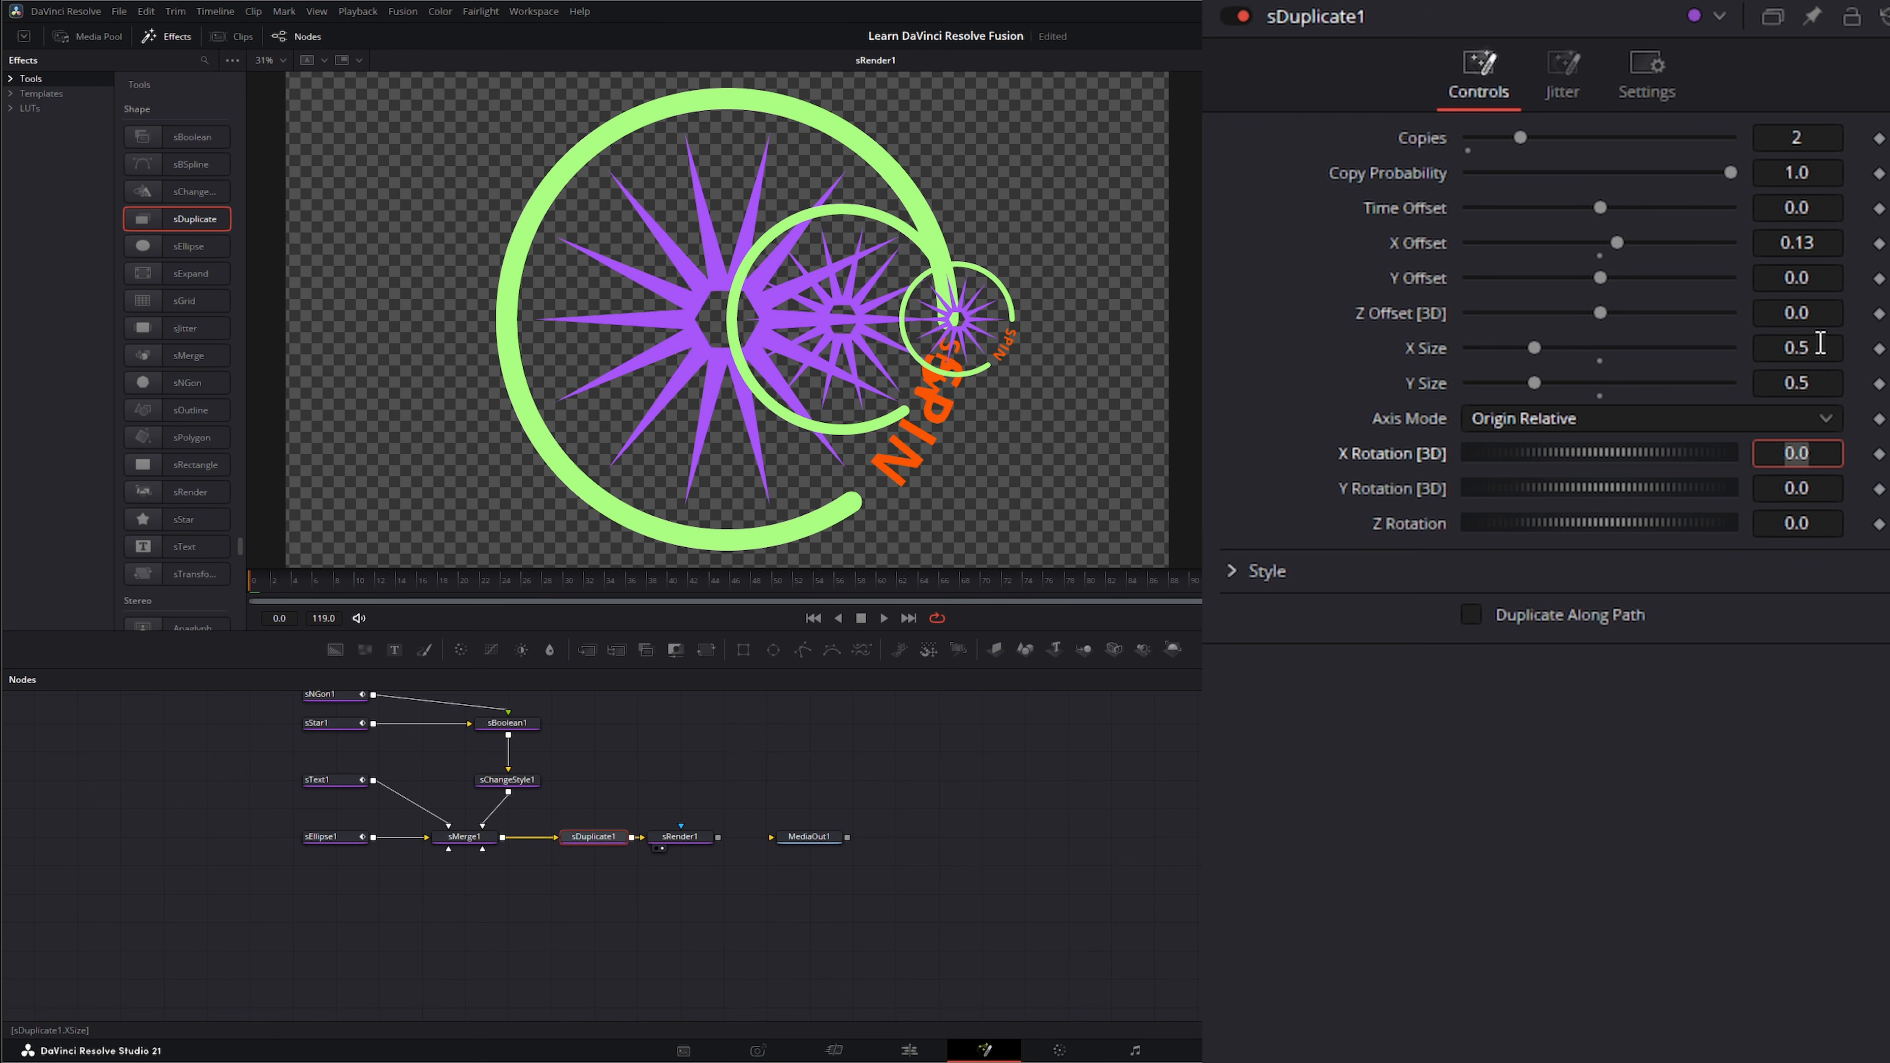
Step: Set the sDuplicate's Copies to 5 and play back the animation briefly
{"action": "left_click", "coordinate": [1810, 138]}
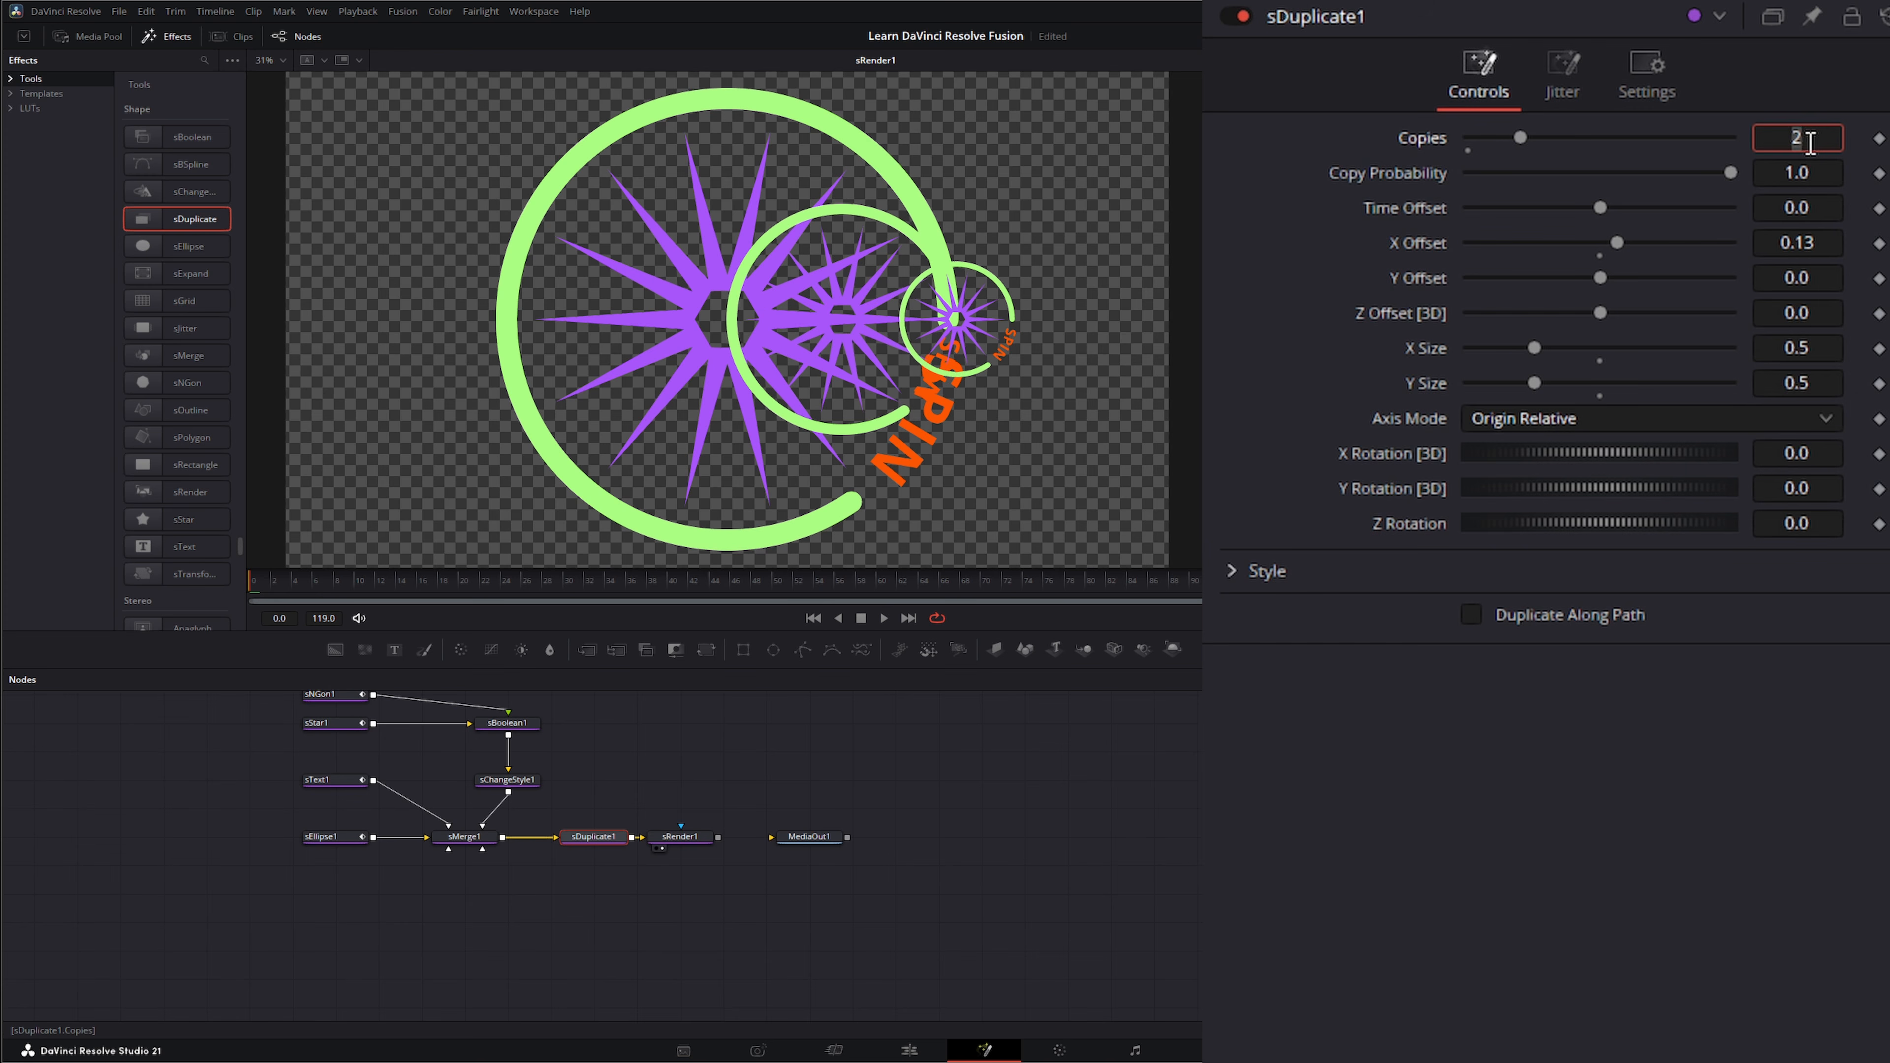
{"action": "type", "text": "5"}
{"action": "key", "text": "Tab"}
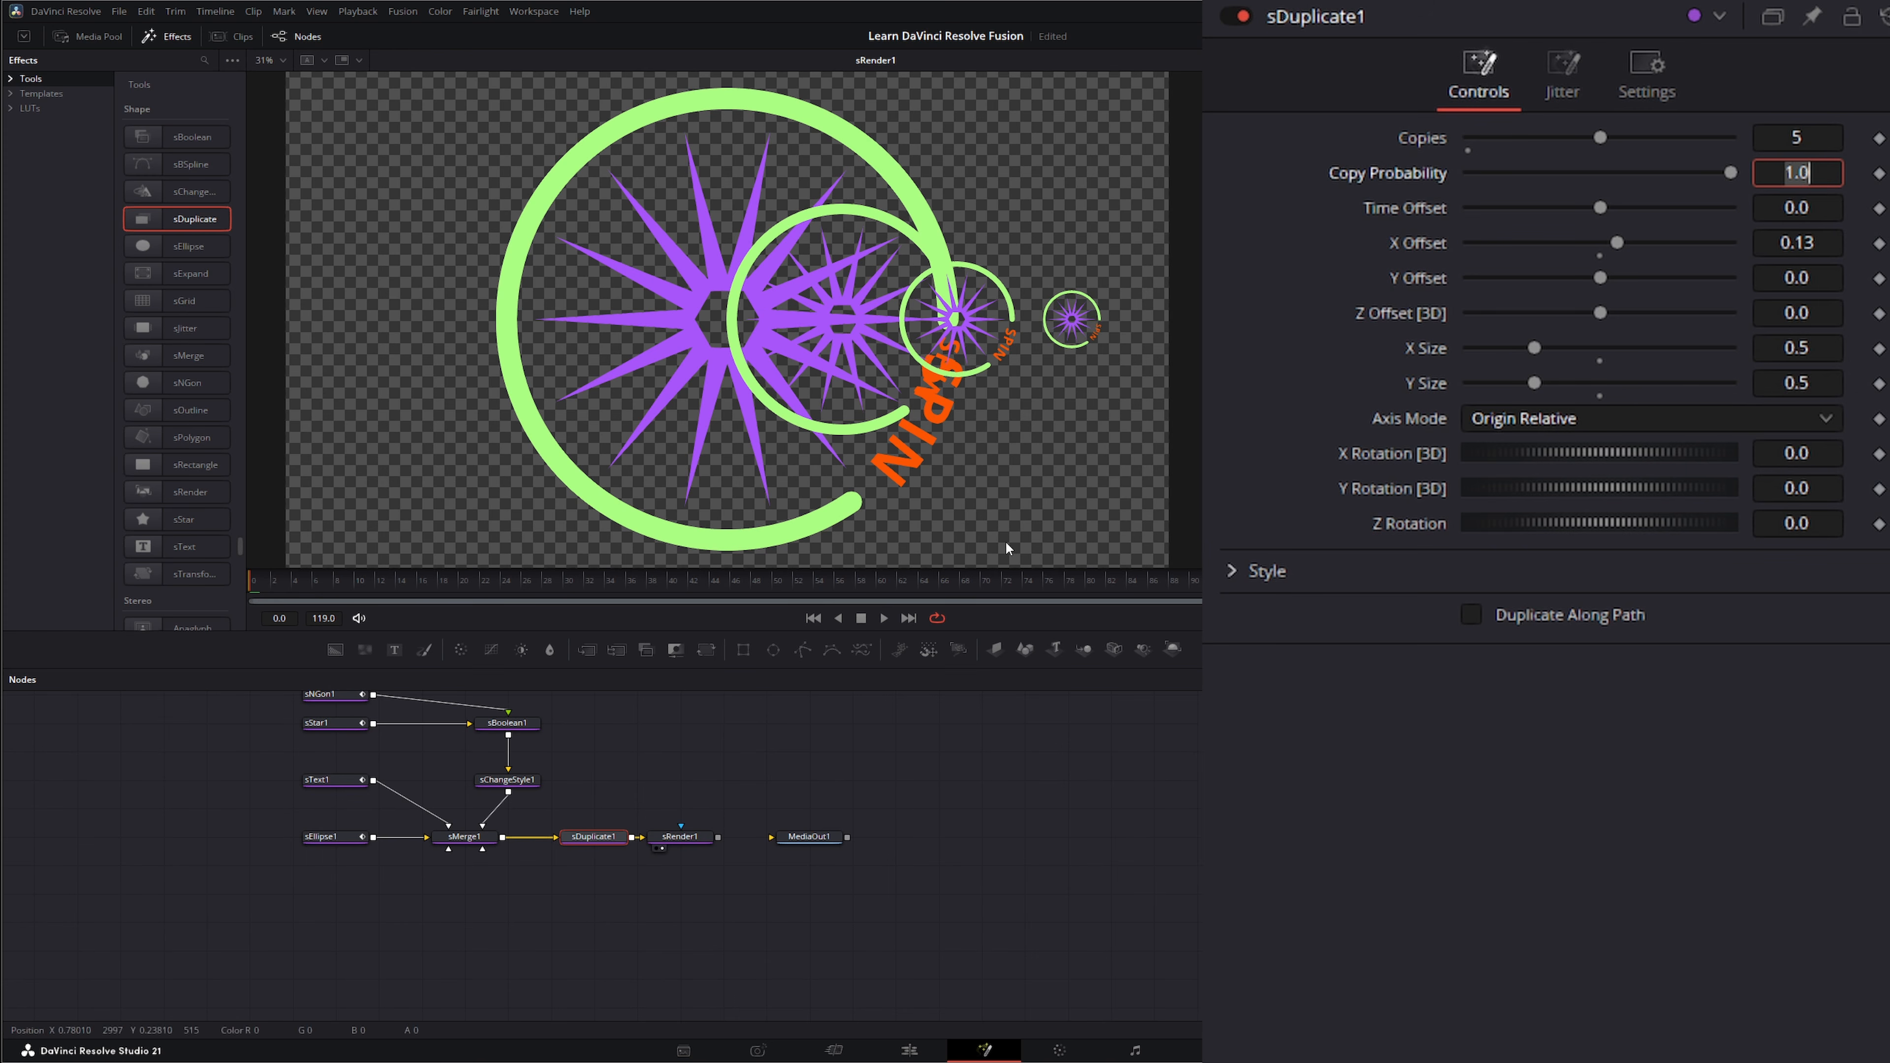
{"action": "left_click", "coordinate": [885, 619]}
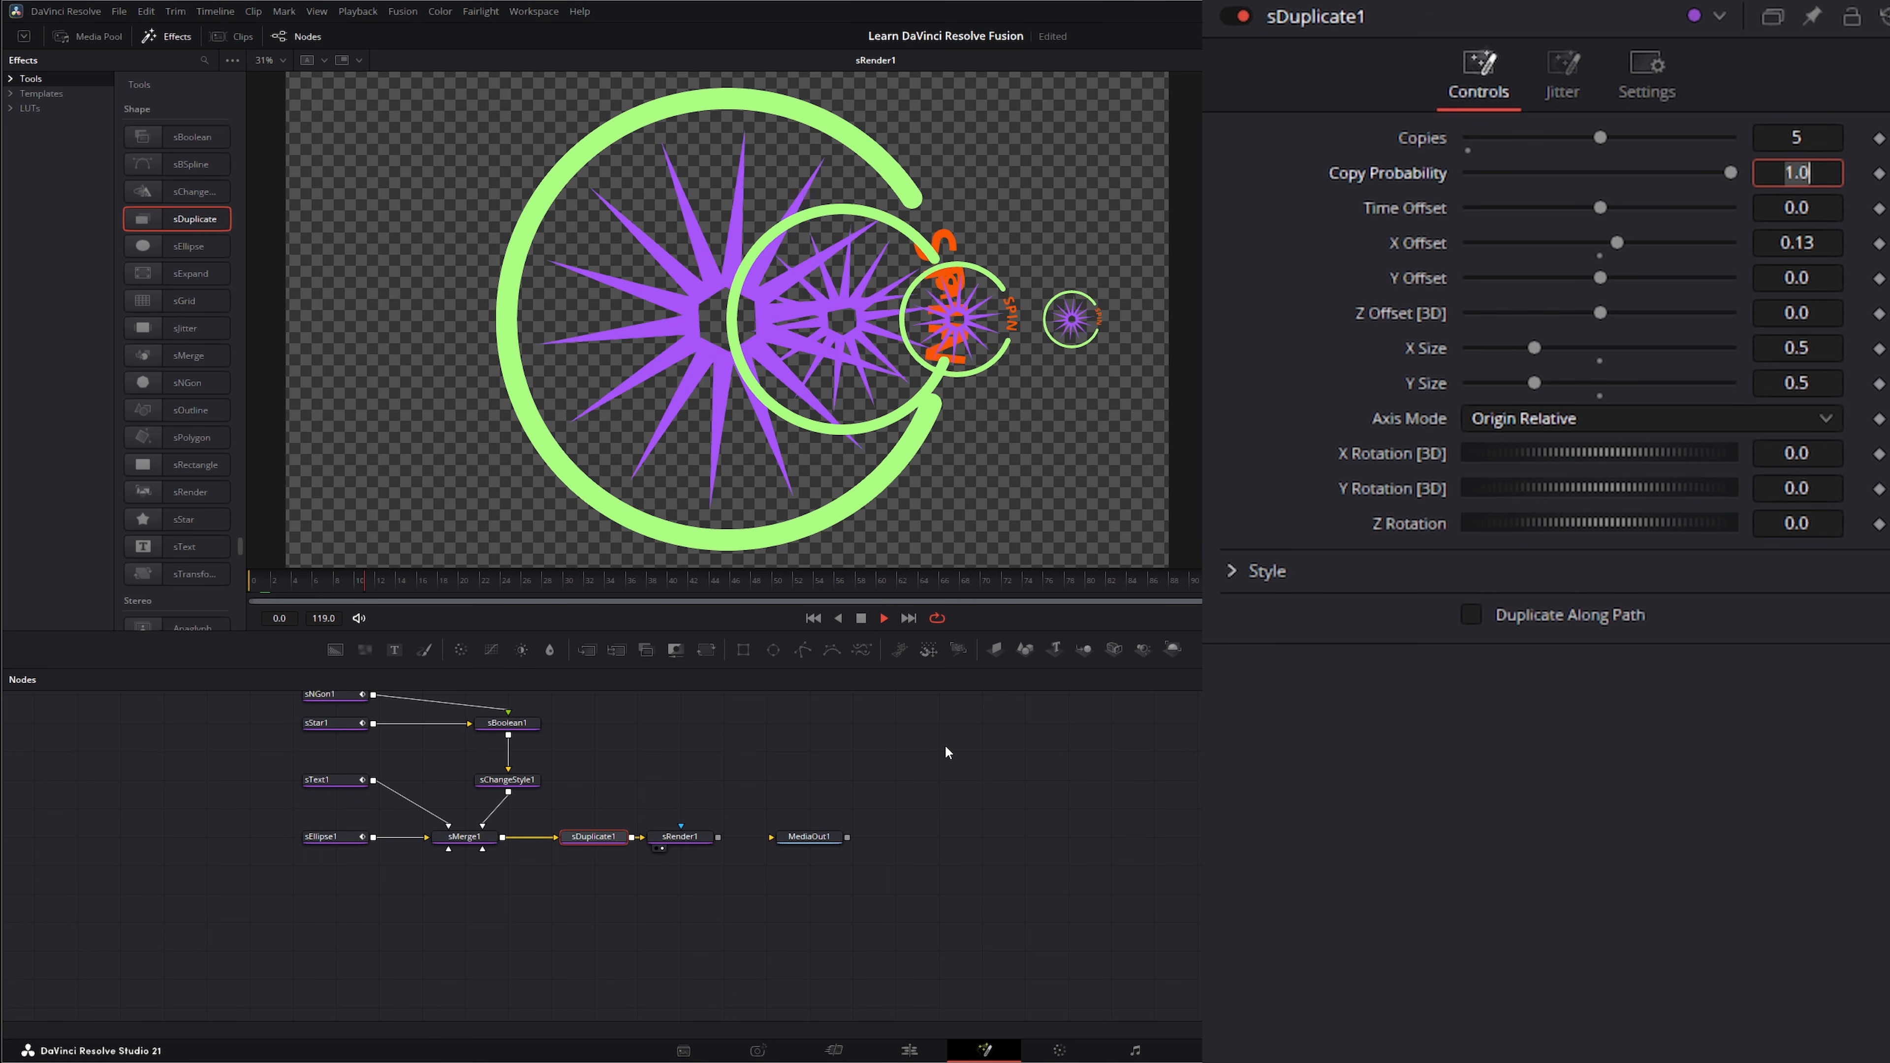
{"action": "left_click", "coordinate": [861, 618]}
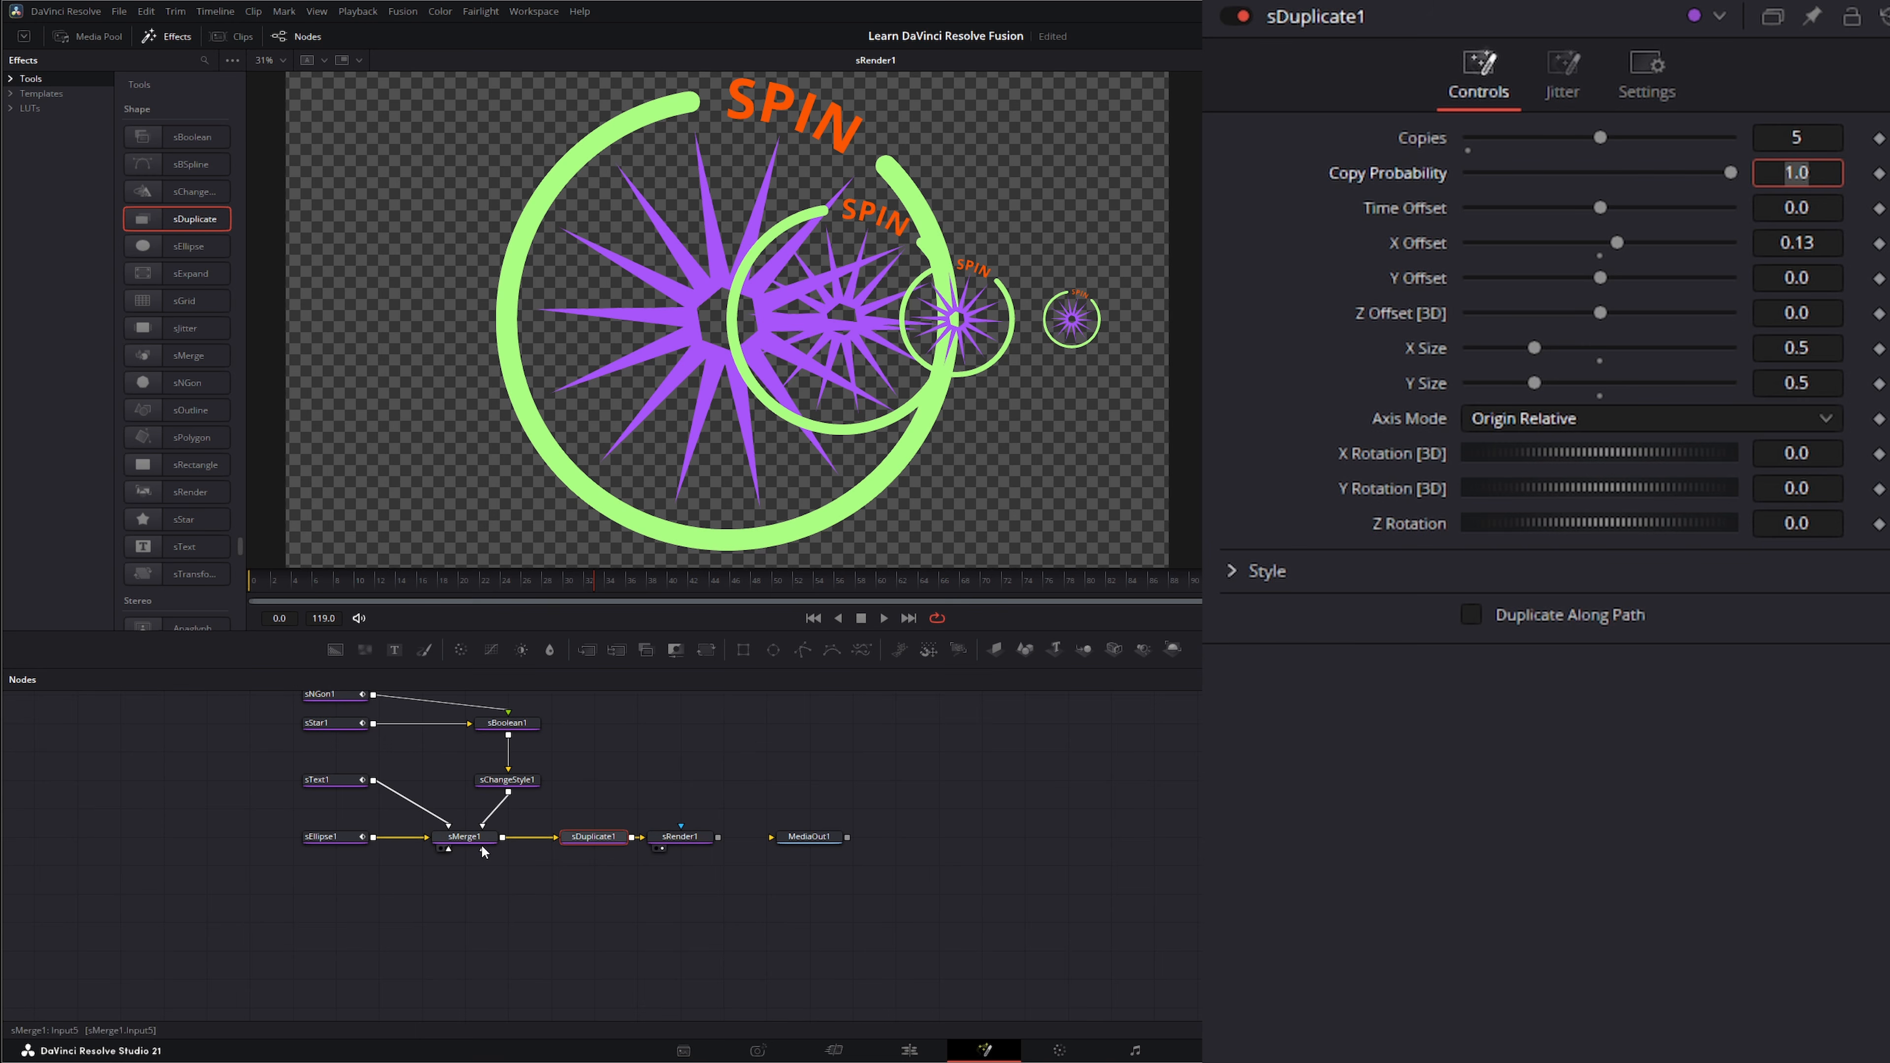
Step: Insert an sTransform between sMerge and sDuplicate and set its X Offset to -0.21
{"action": "left_click", "coordinate": [463, 836]}
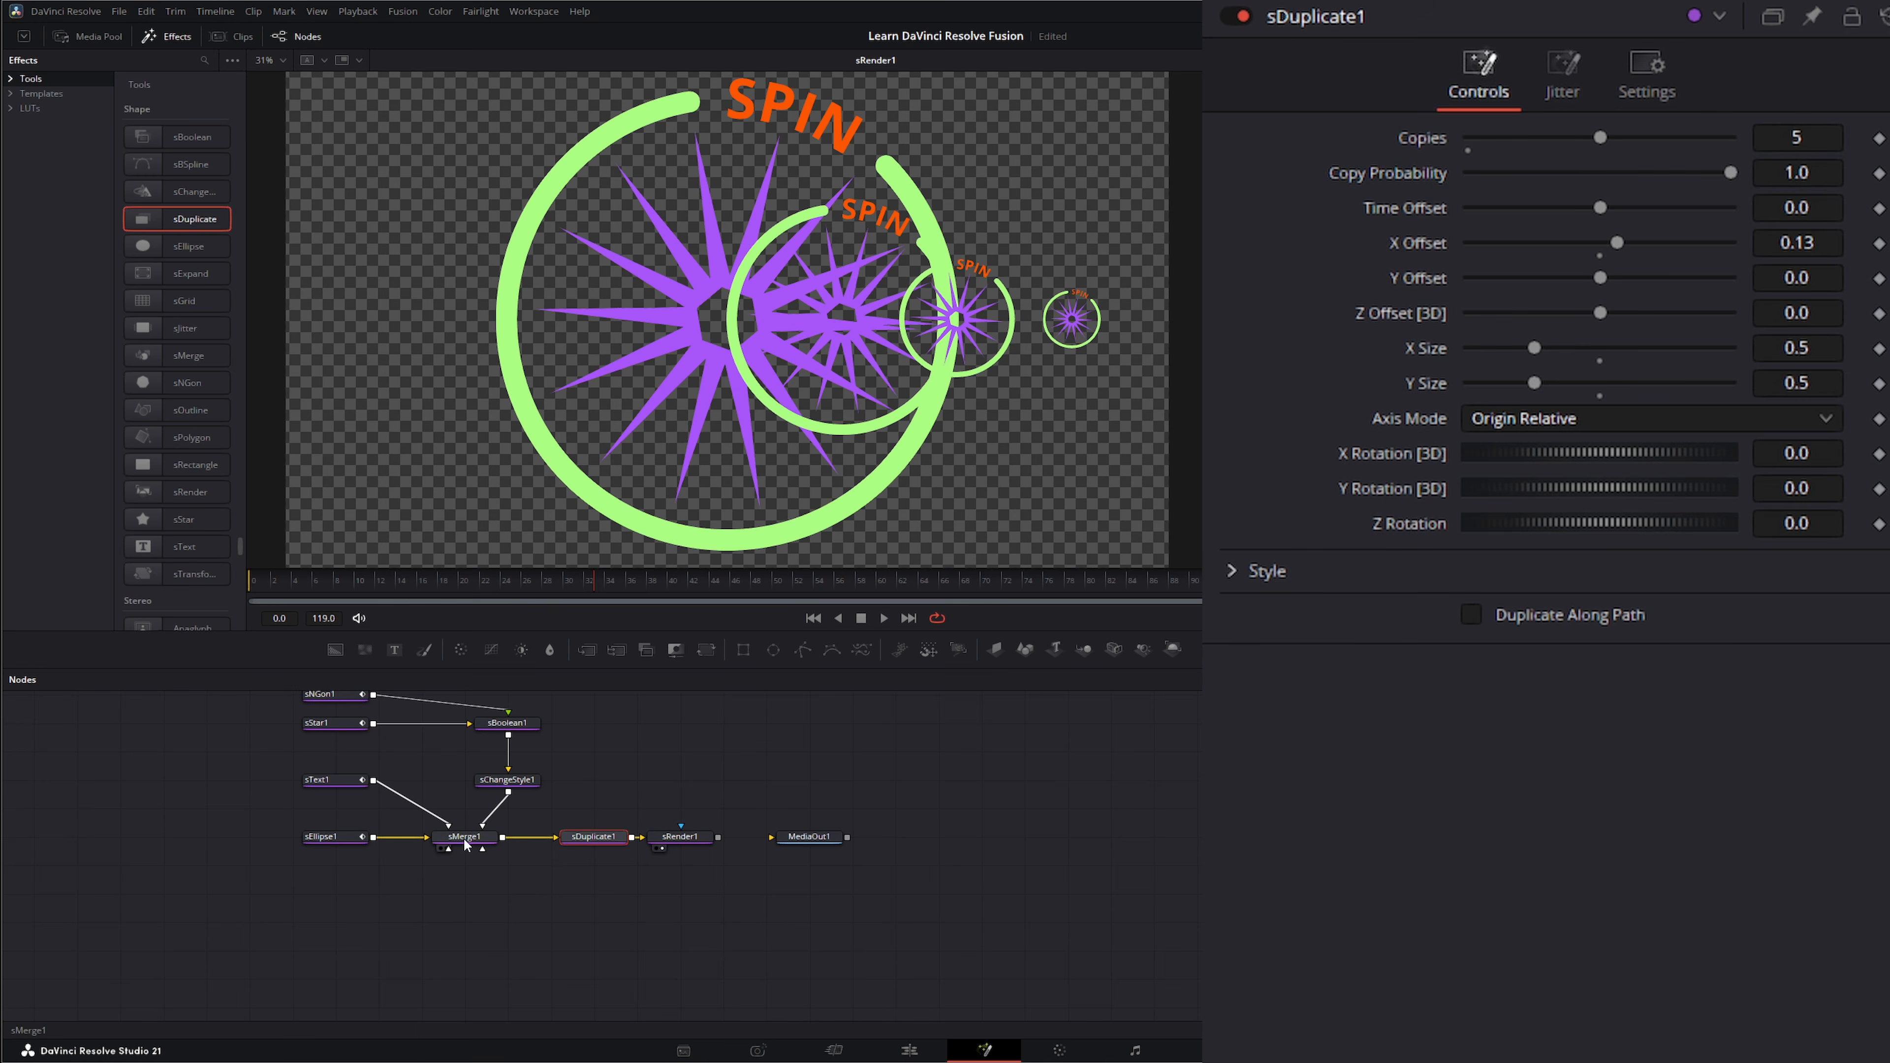
{"action": "left_click", "coordinate": [185, 574]}
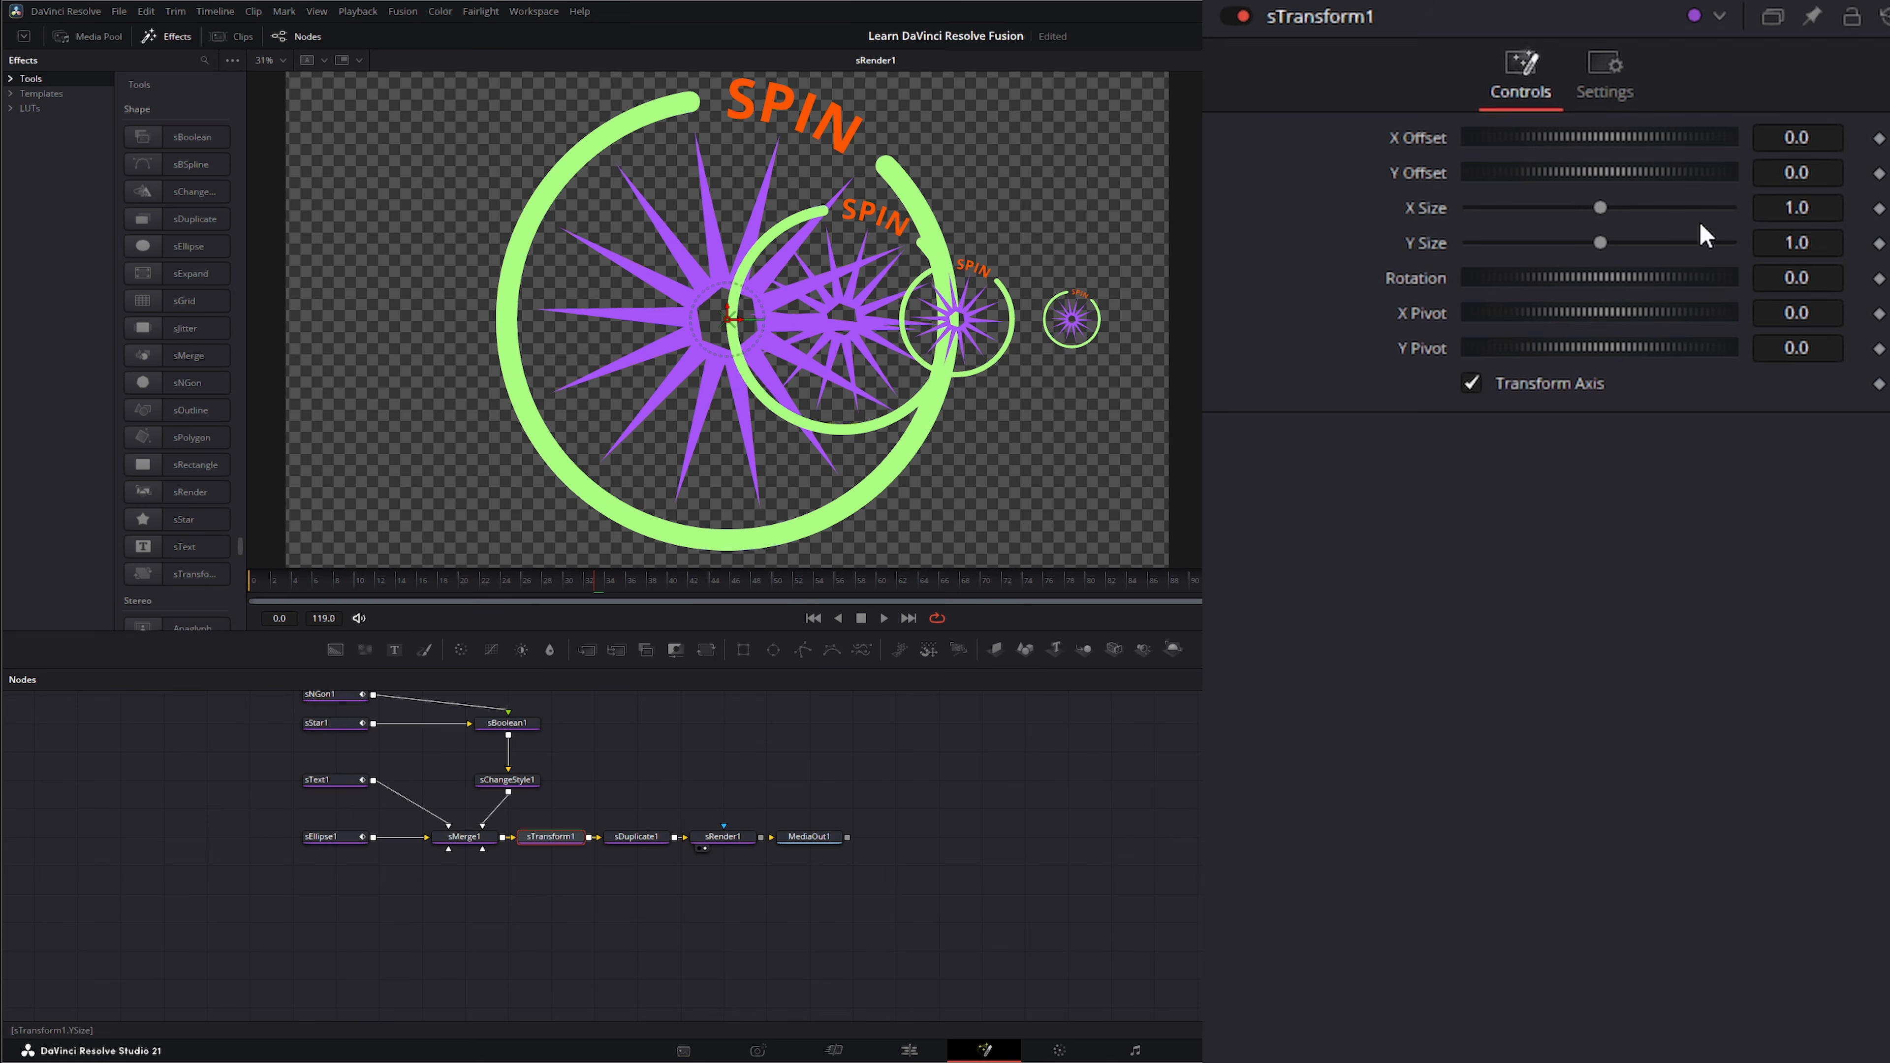
{"action": "left_click_drag", "start_coordinate": [1824, 137], "coordinate": [1666, 136]}
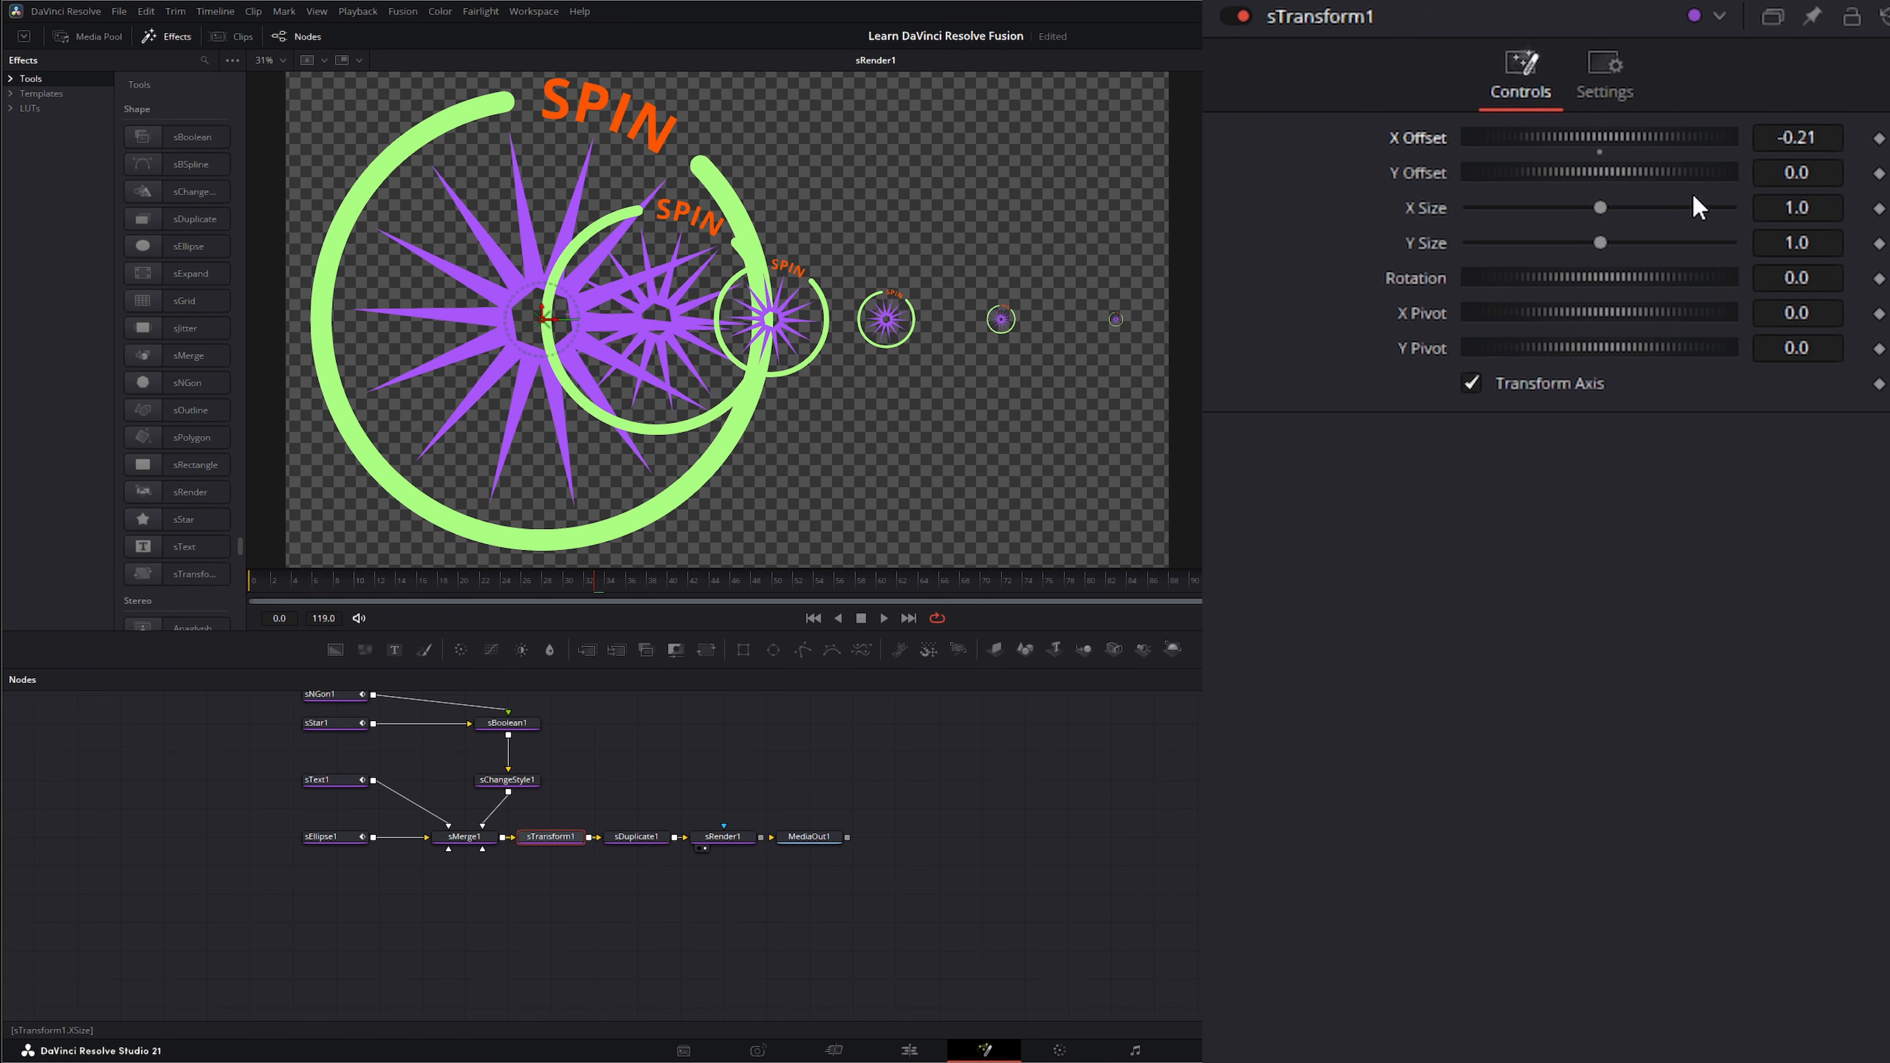
Step: Try an X Size of 1.34 on the sTransform, undo it, and play back the animation briefly
{"action": "mouse_move", "coordinate": [1601, 209]}
{"action": "left_mouse_down"}
{"action": "mouse_move", "coordinate": [1579, 208]}
{"action": "mouse_move", "coordinate": [1633, 209]}
{"action": "mouse_move", "coordinate": [1612, 207]}
{"action": "left_mouse_up"}
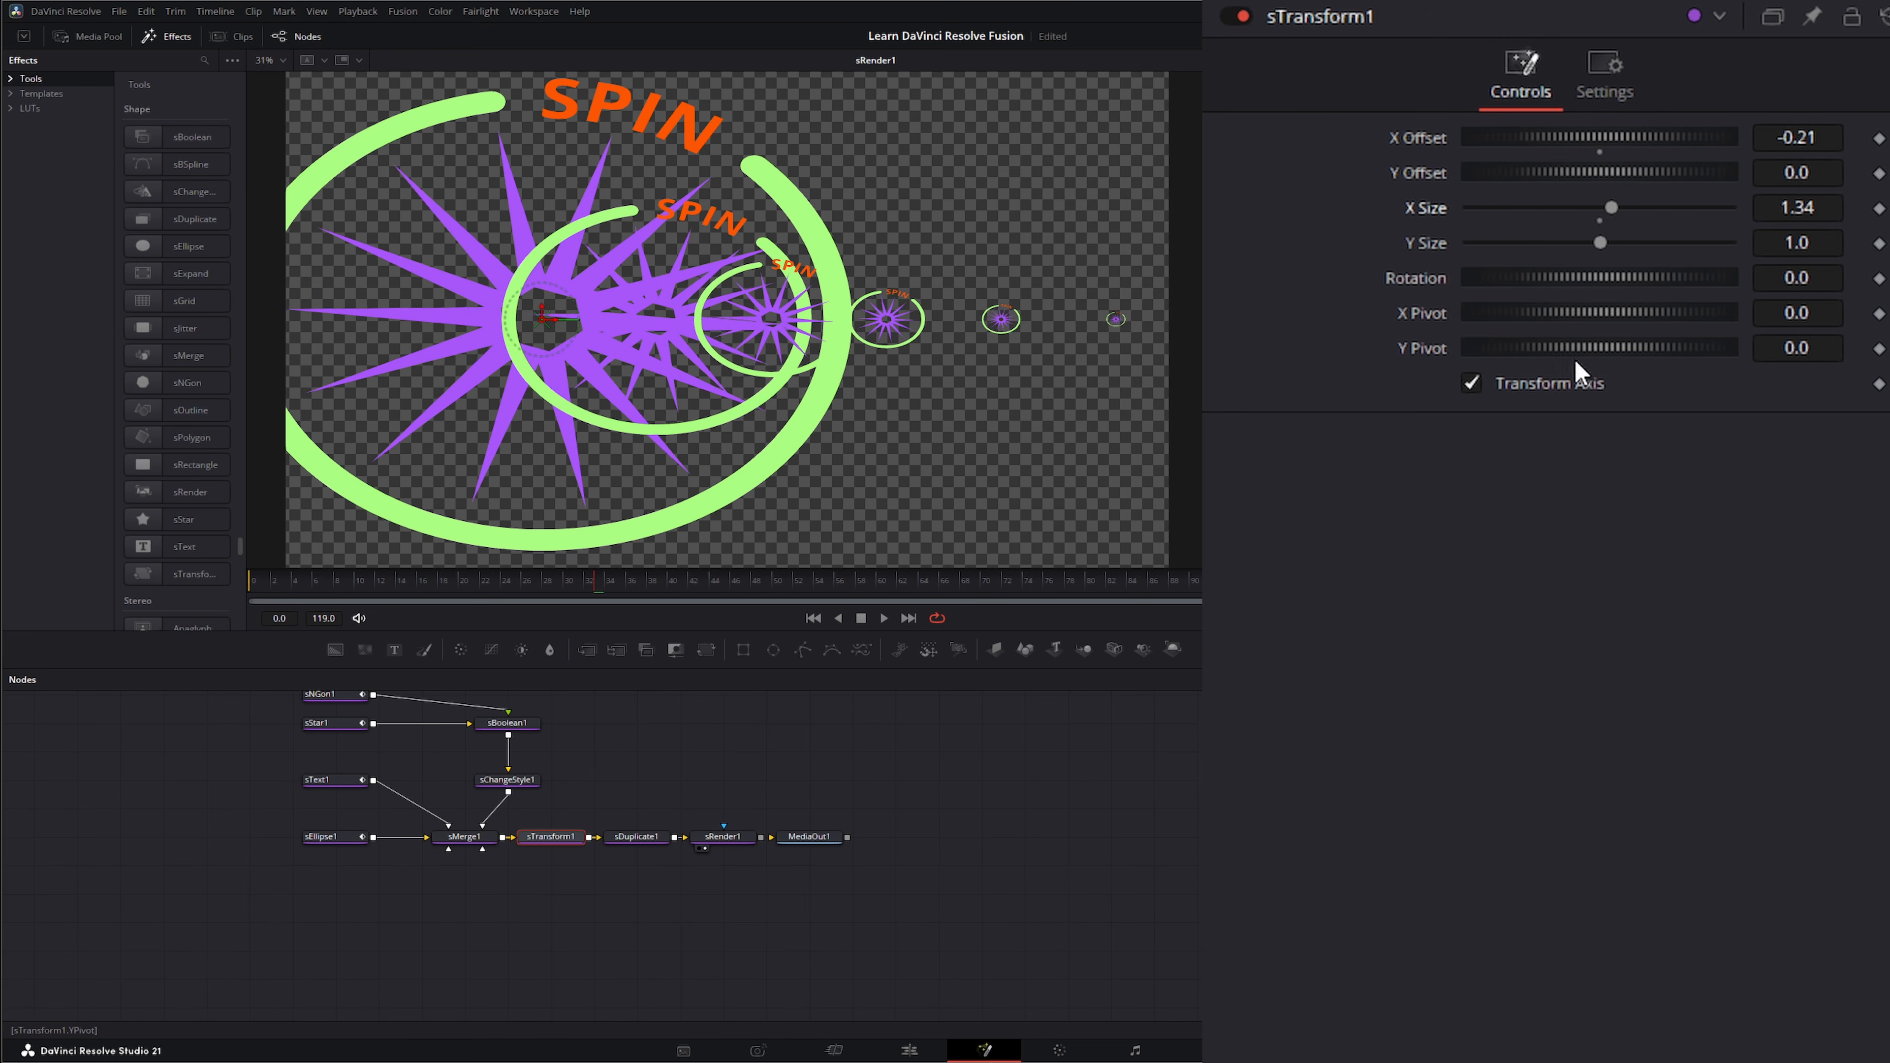
{"action": "key", "text": "ctrl+z"}
{"action": "left_click", "coordinate": [886, 619]}
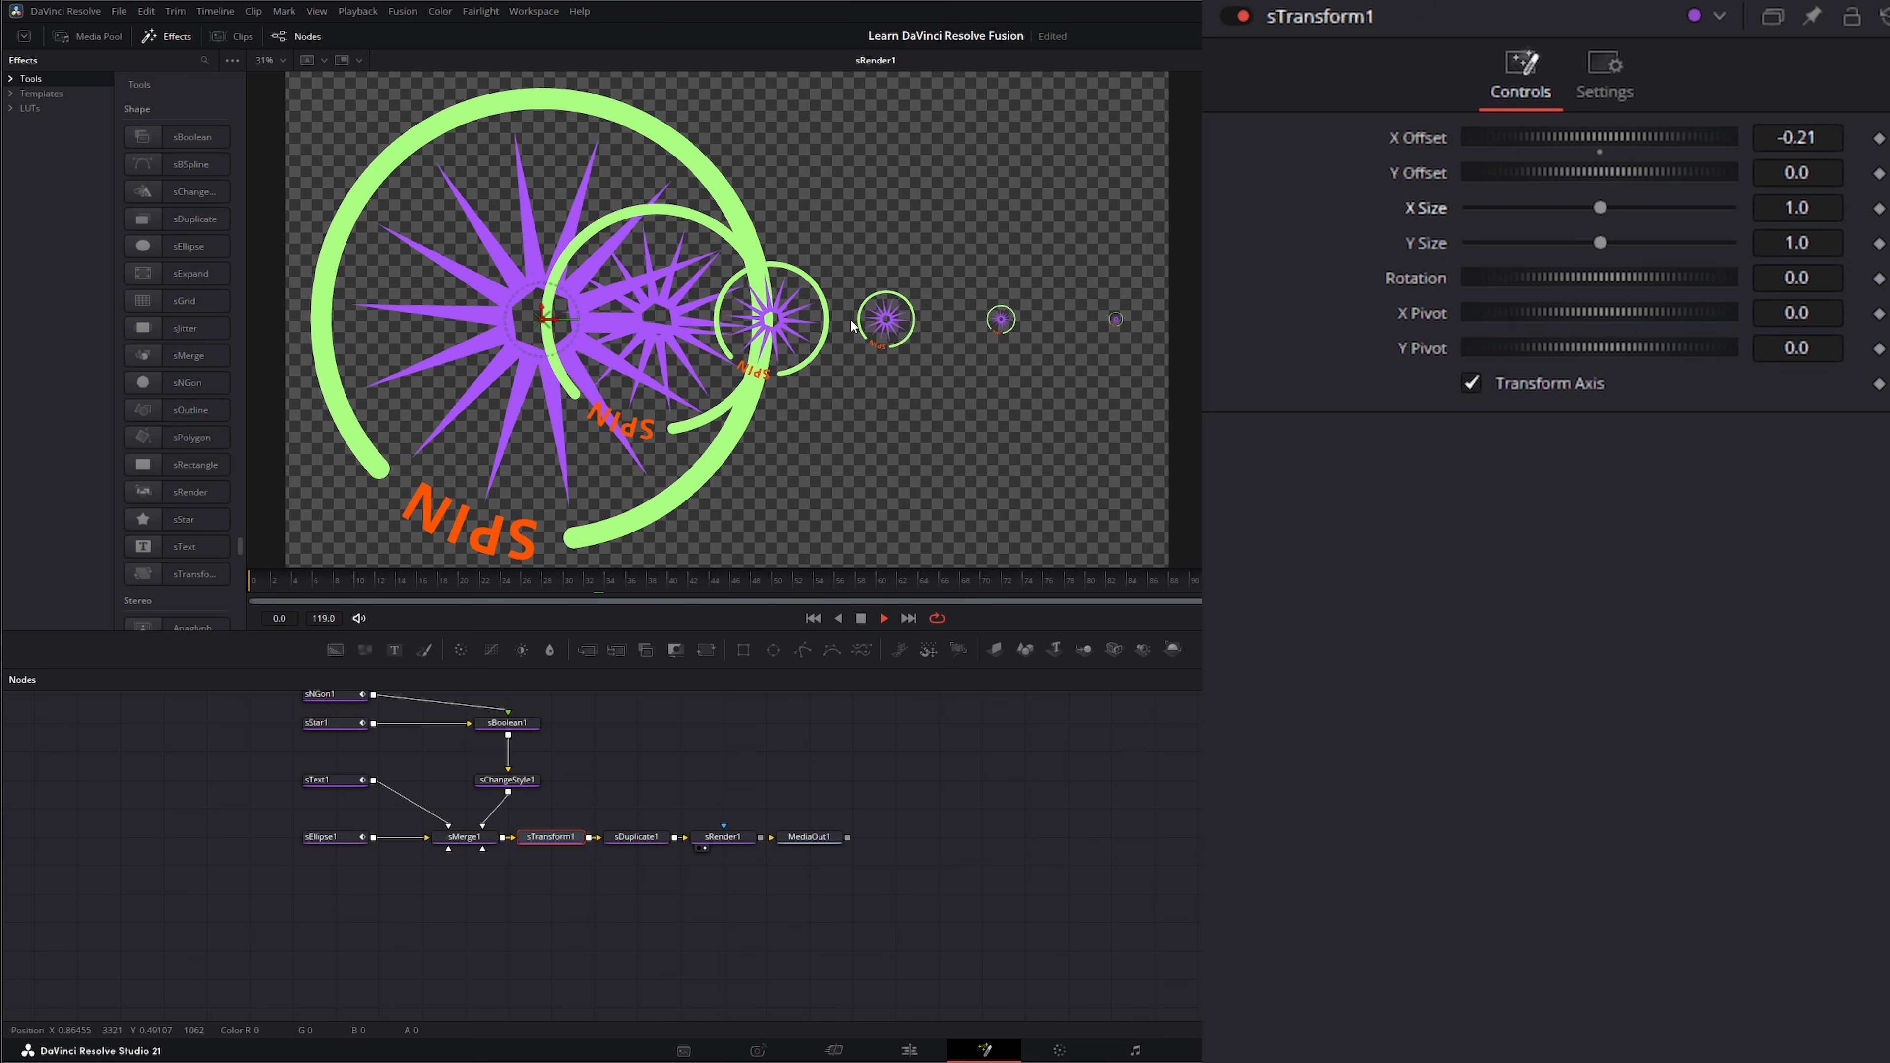
{"action": "key", "text": "space"}
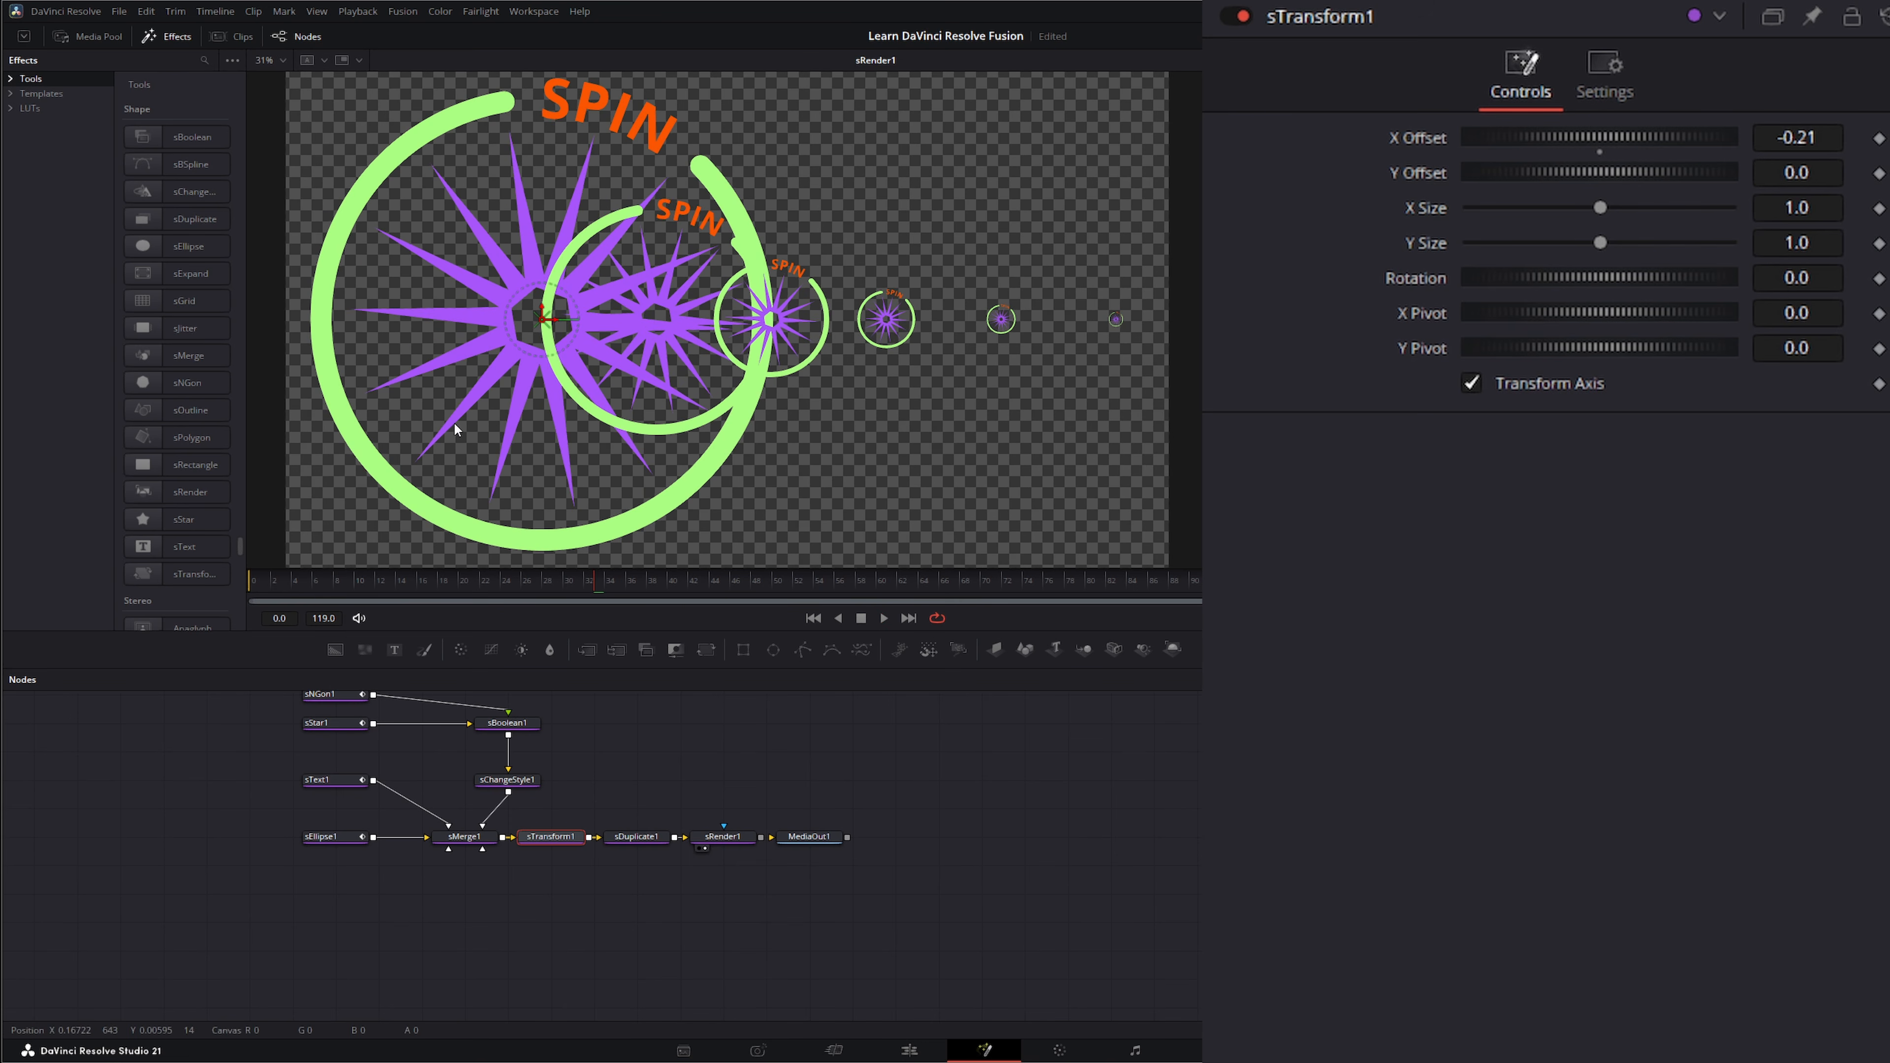
Step: Set the sTransform's X Size and Y Size to 0.6 and its X Offset to -0.289
{"action": "left_click", "coordinate": [1820, 208]}
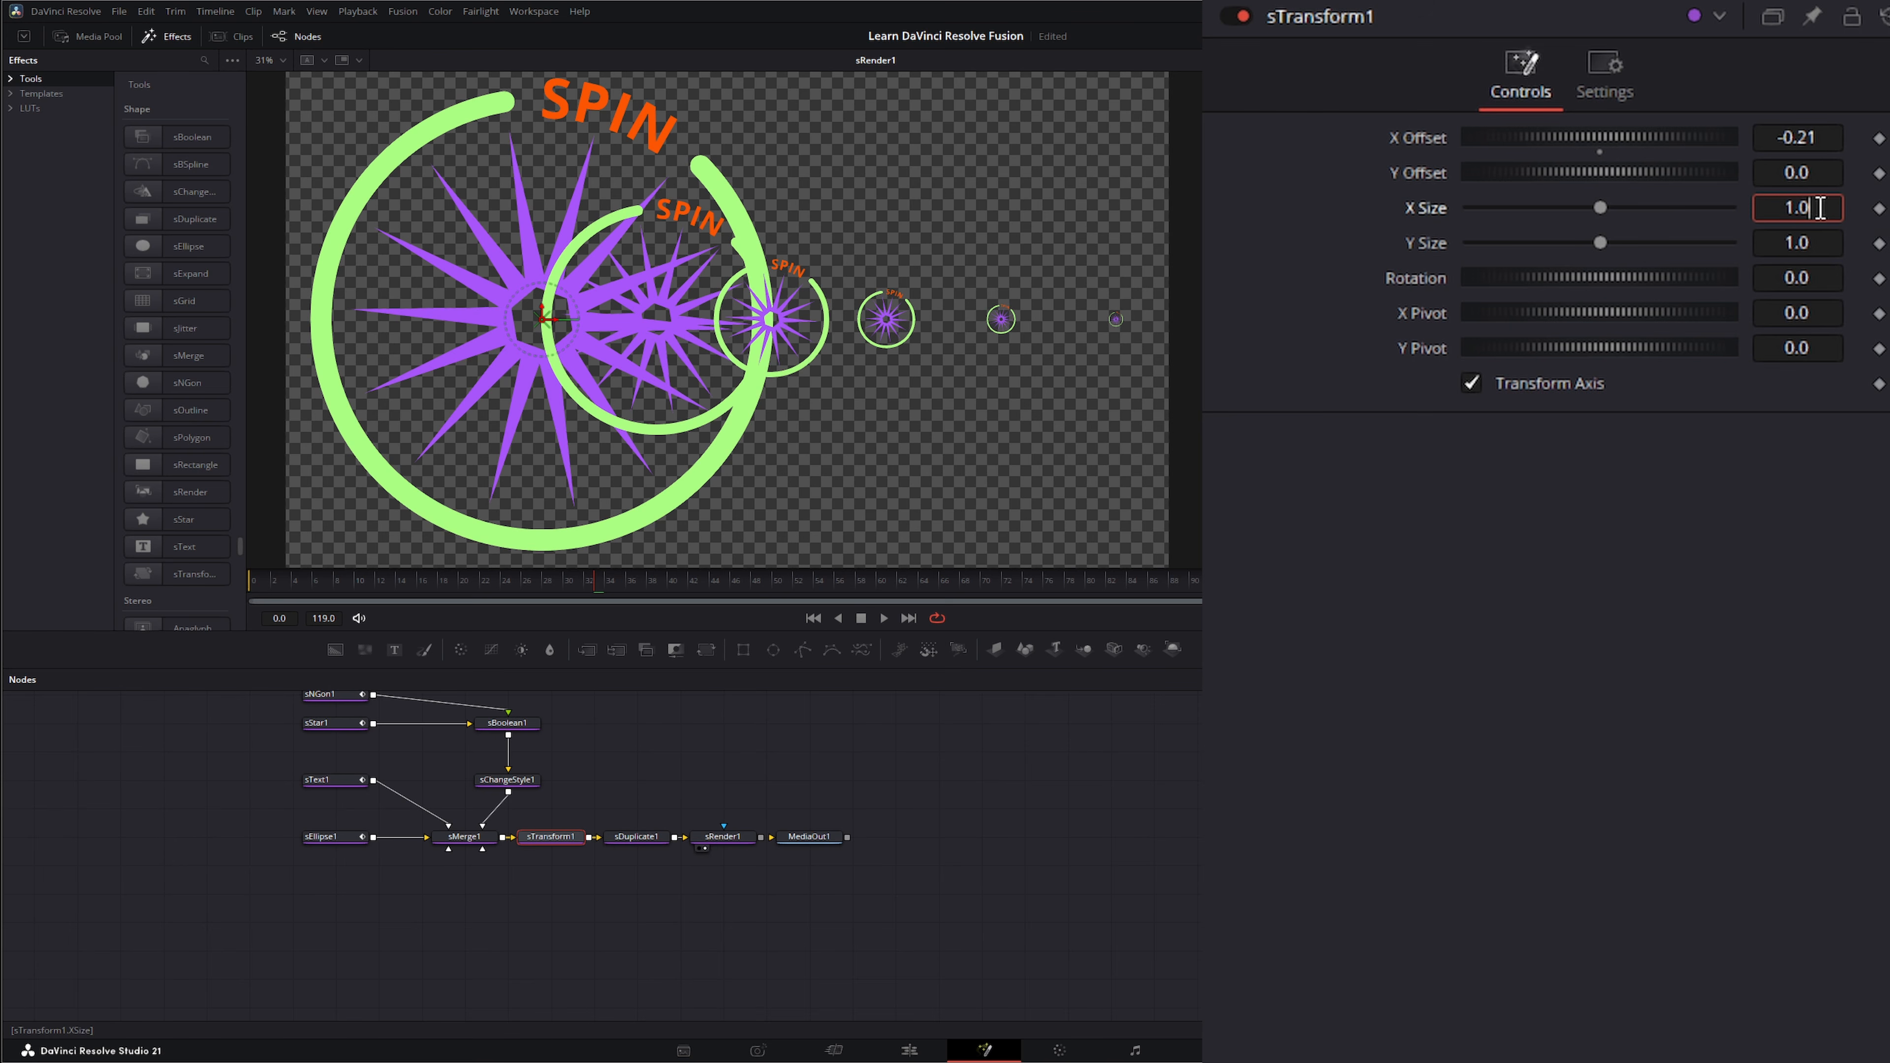
{"action": "type", "text": ".6"}
{"action": "key", "text": "Tab"}
{"action": "type", "text": ".6"}
{"action": "key", "text": "Tab"}
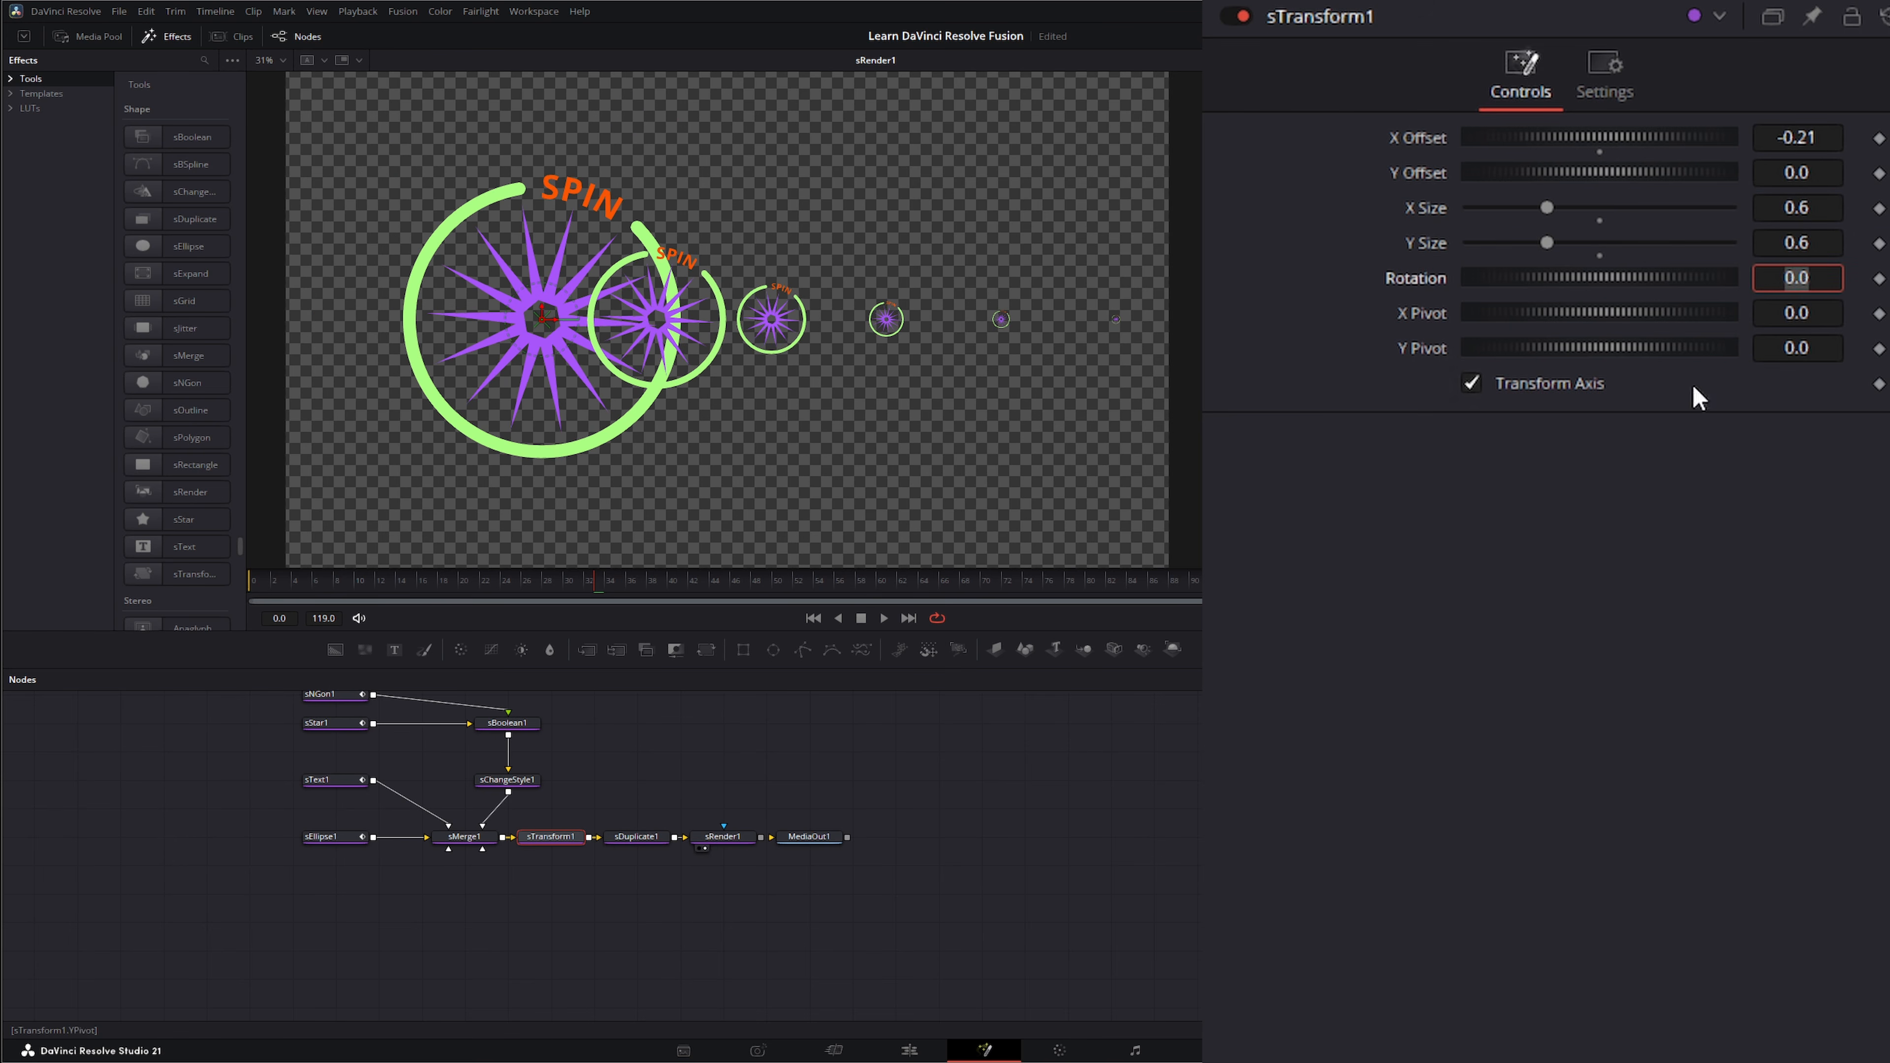
{"action": "left_click_drag", "start_coordinate": [1824, 139], "coordinate": [1731, 139]}
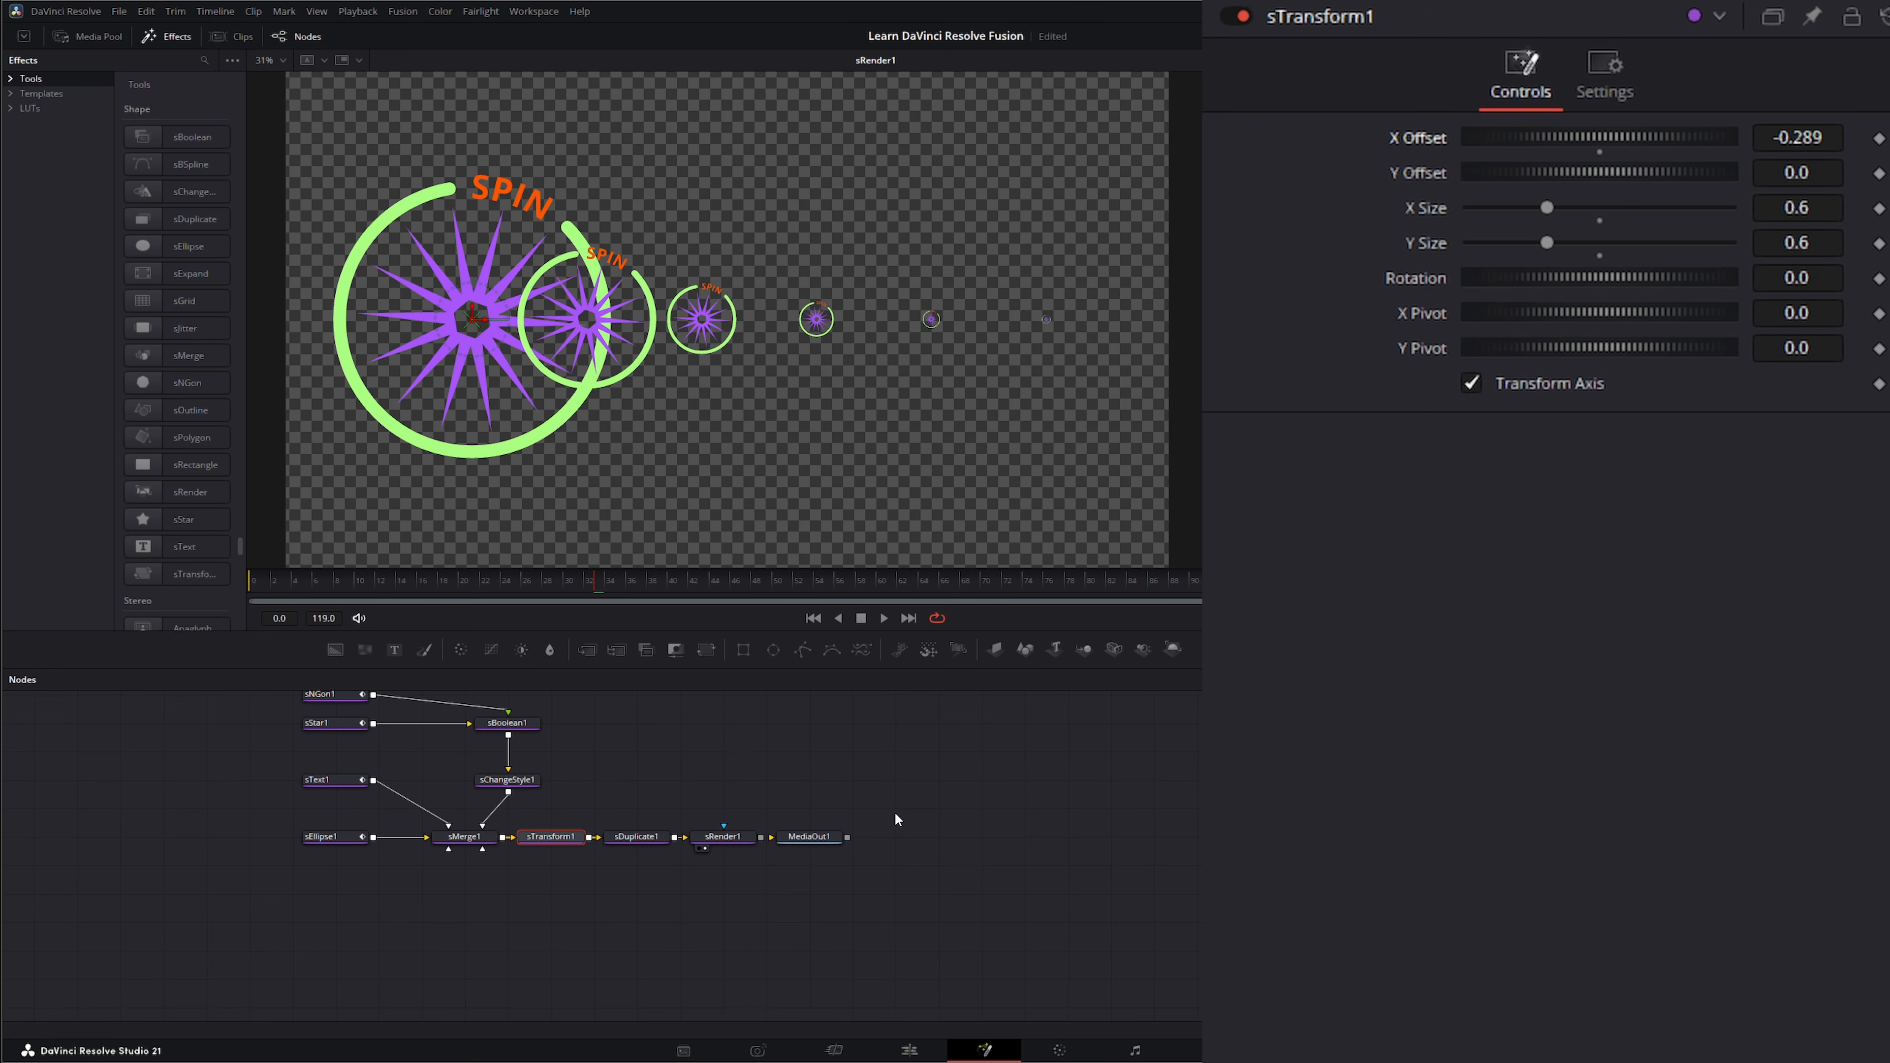
Step: Jitter the sDuplicate copies with Time Offset 2.326, X Offset 0.128 and Y Offset 0.385 while the animation plays
{"action": "left_click", "coordinate": [632, 837]}
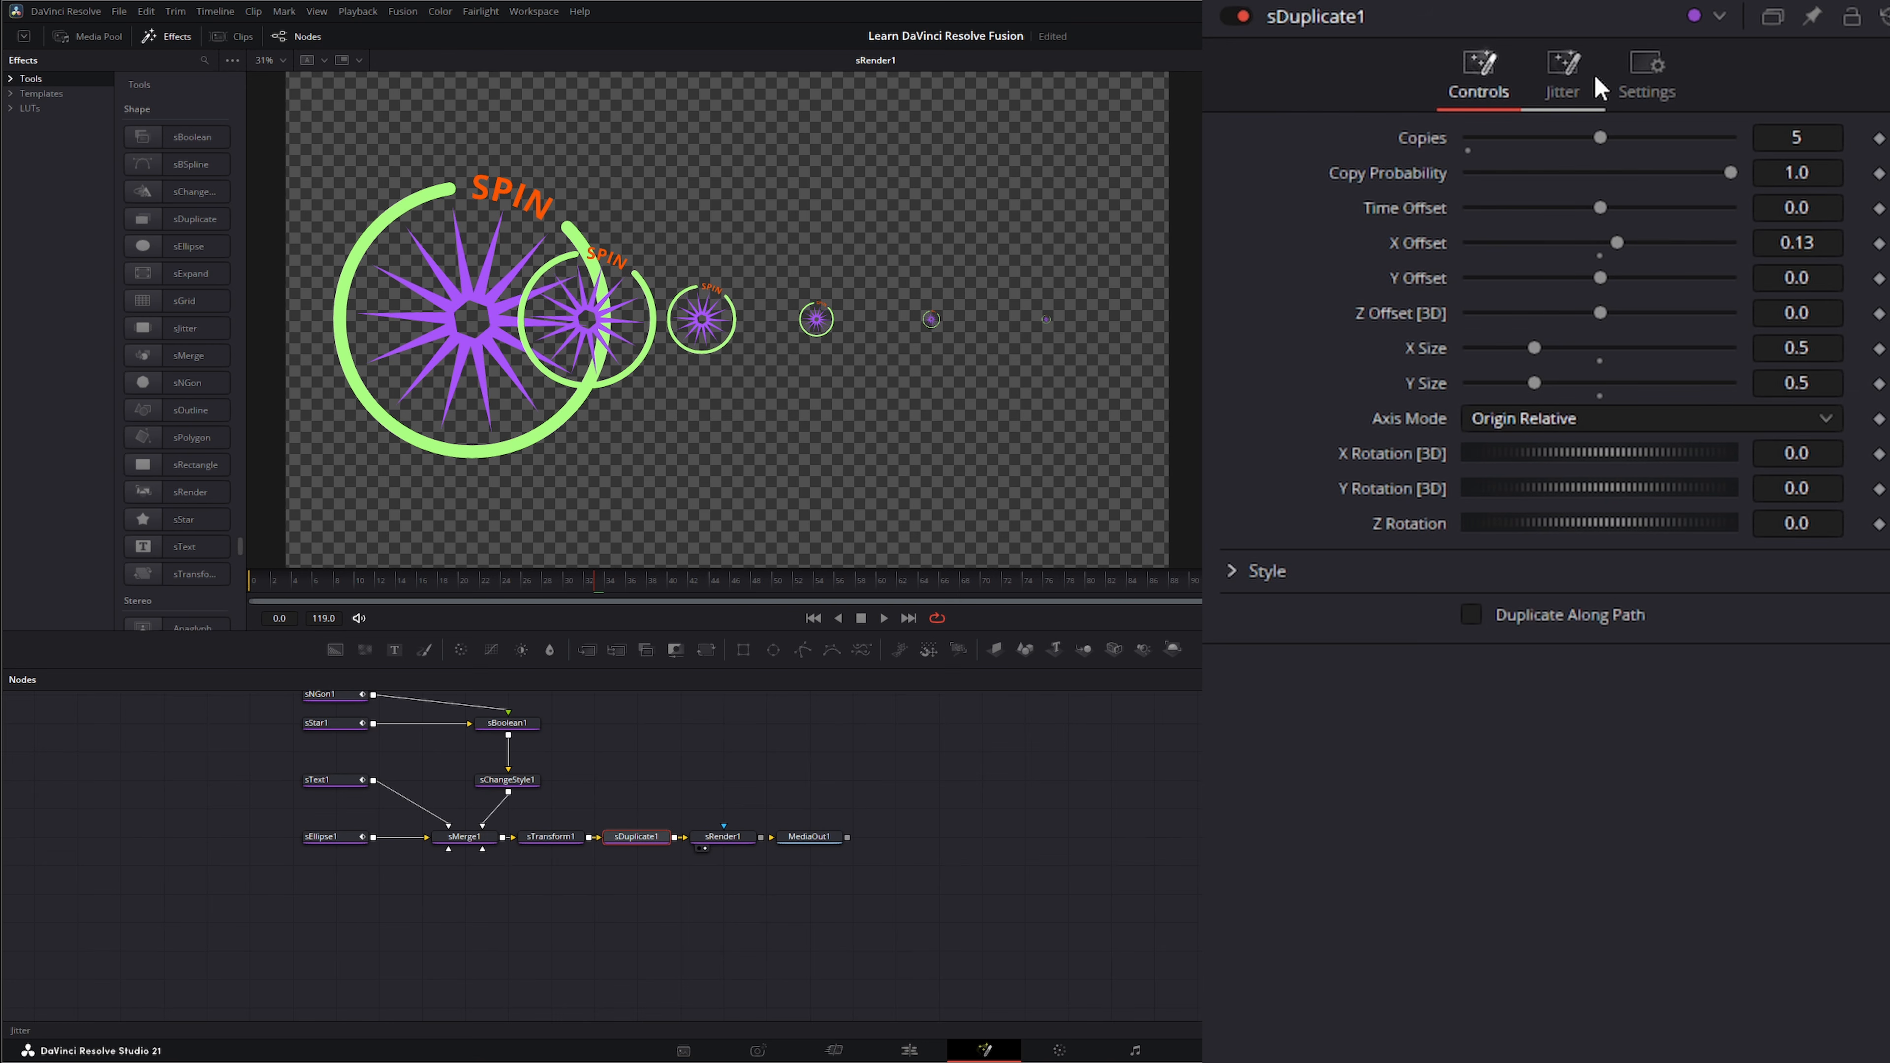
{"action": "left_click", "coordinate": [1561, 74]}
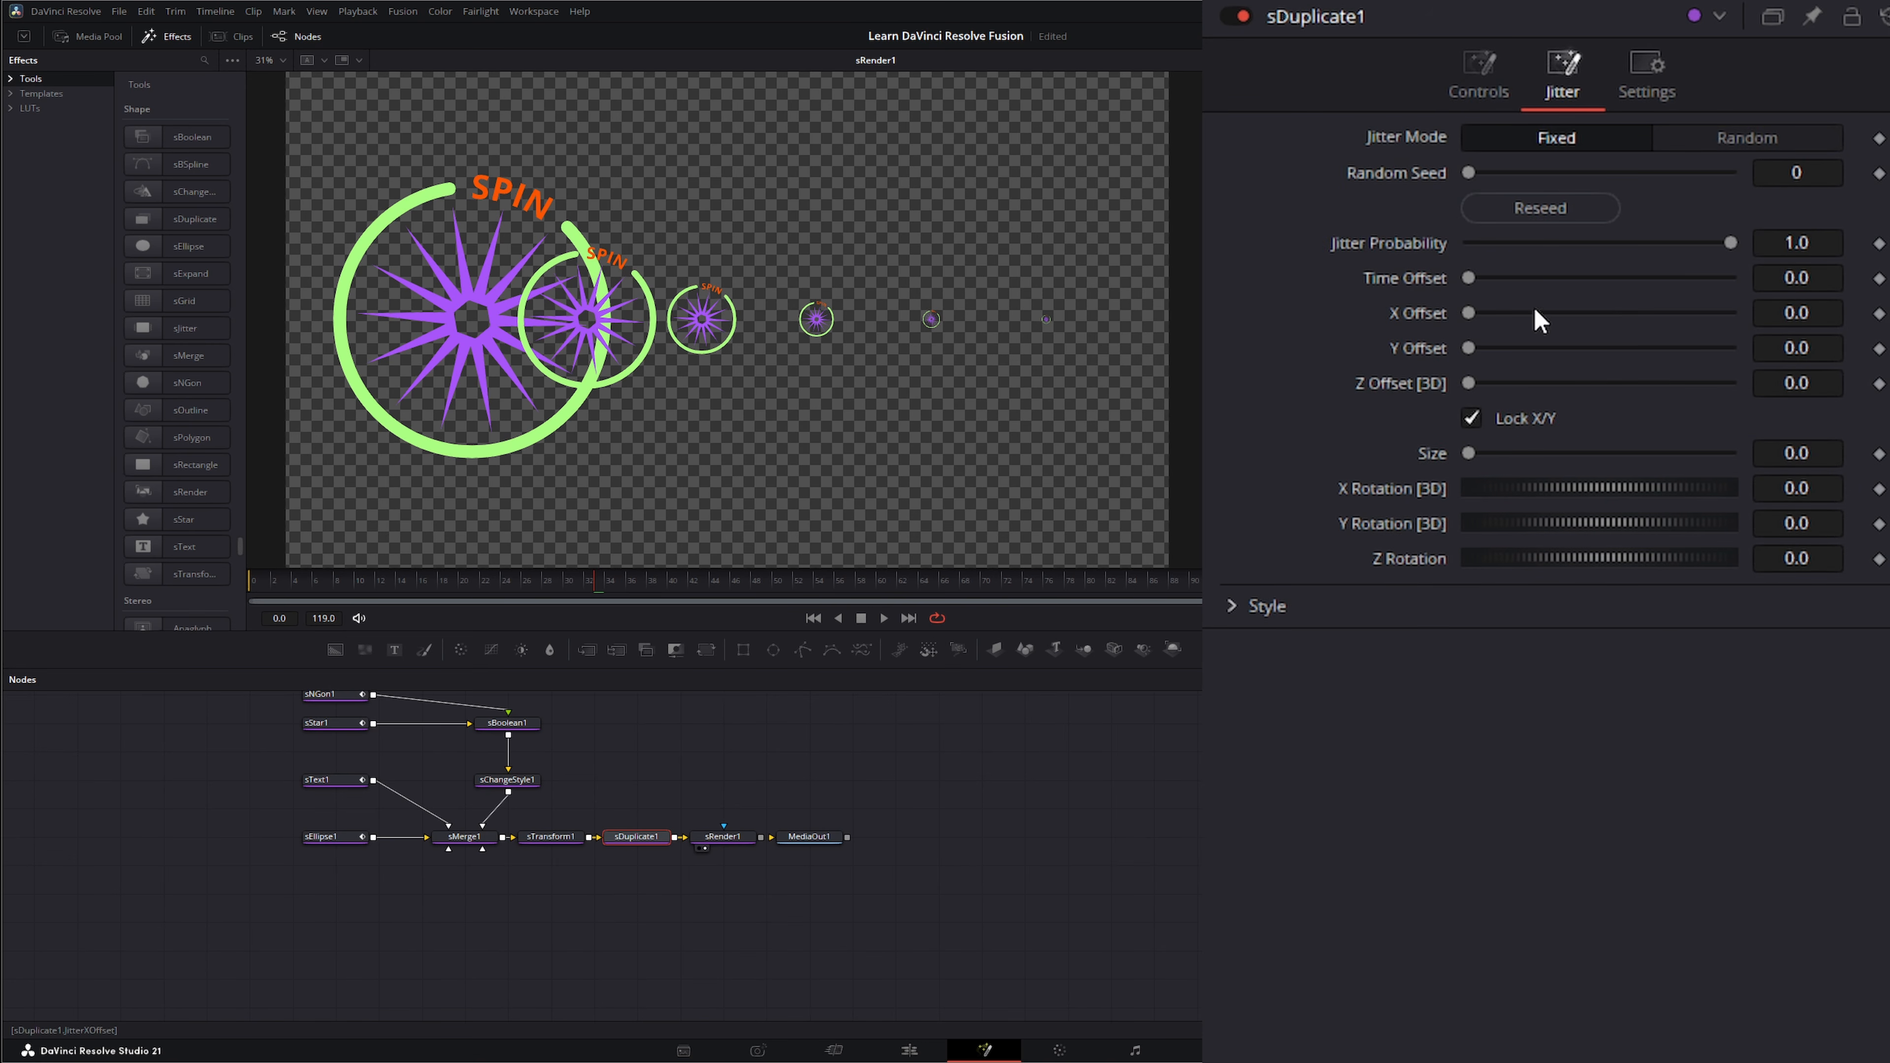
{"action": "left_click_drag", "start_coordinate": [1470, 277], "coordinate": [1579, 279]}
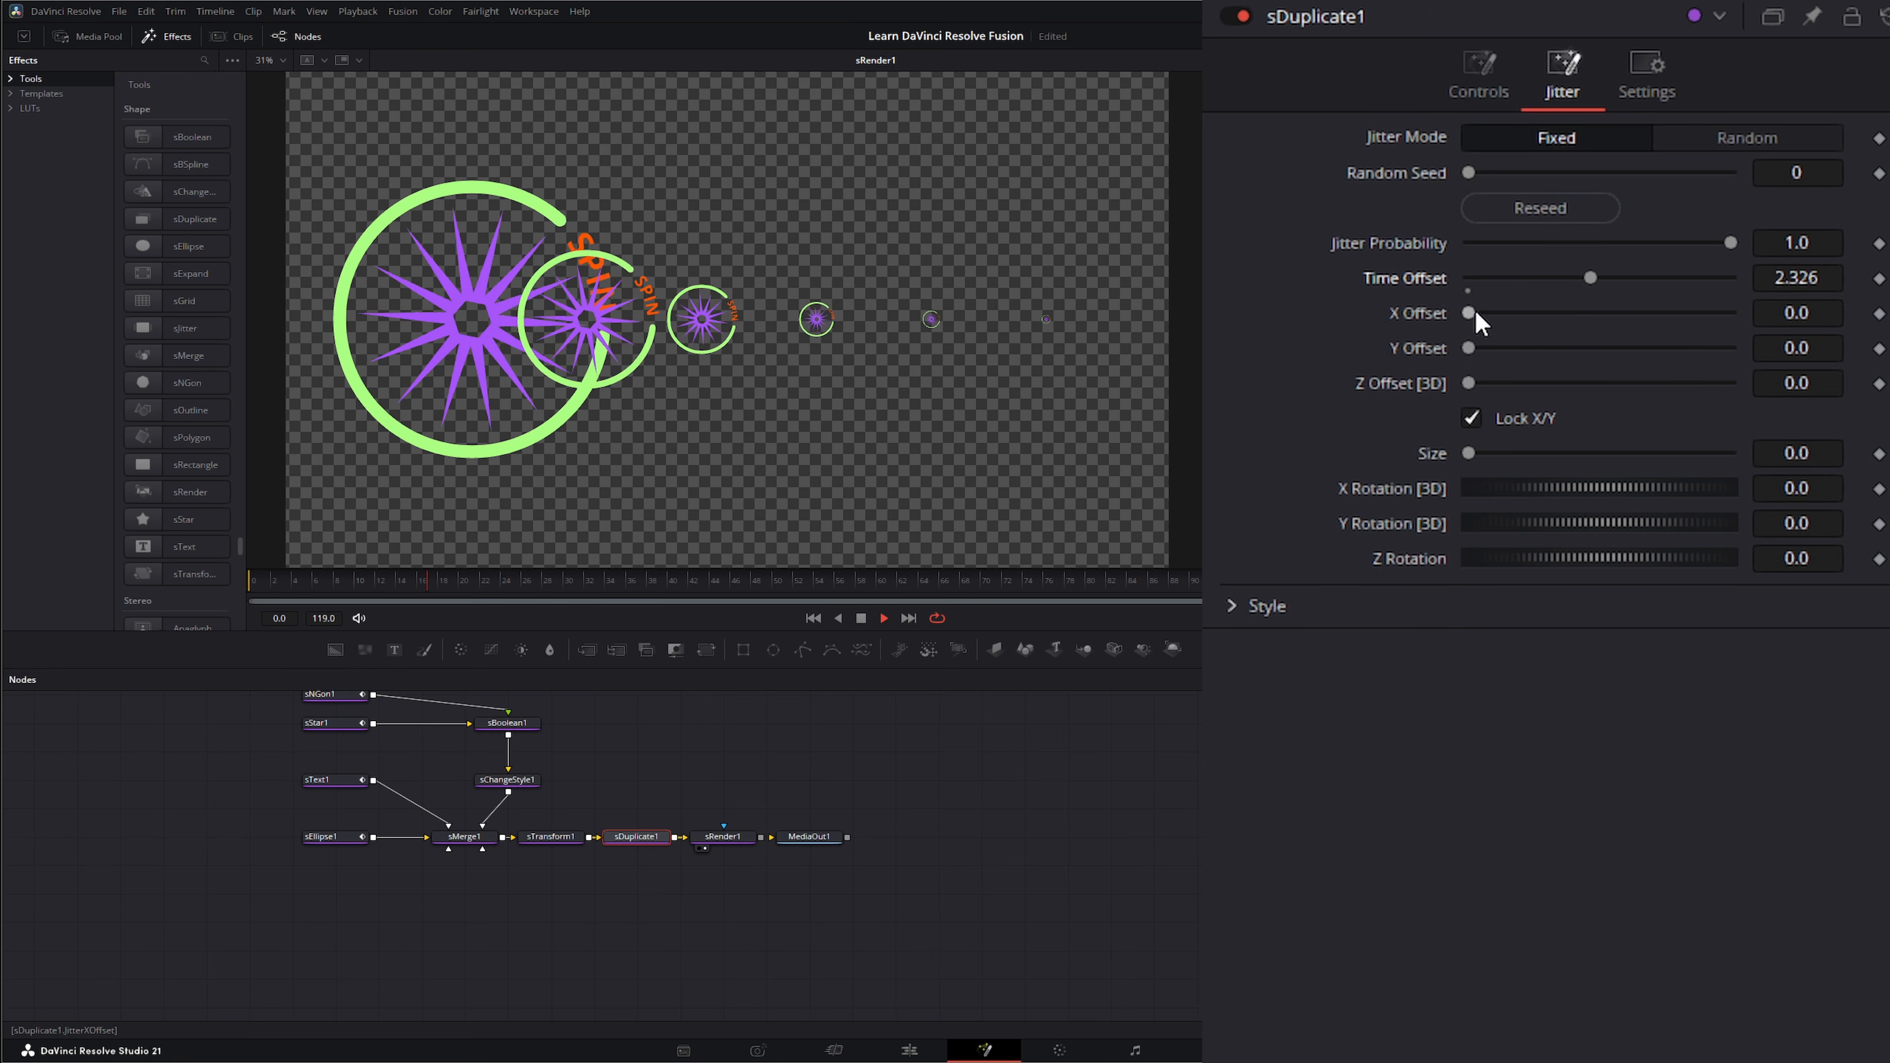
{"action": "left_click_drag", "start_coordinate": [1471, 312], "coordinate": [1571, 349]}
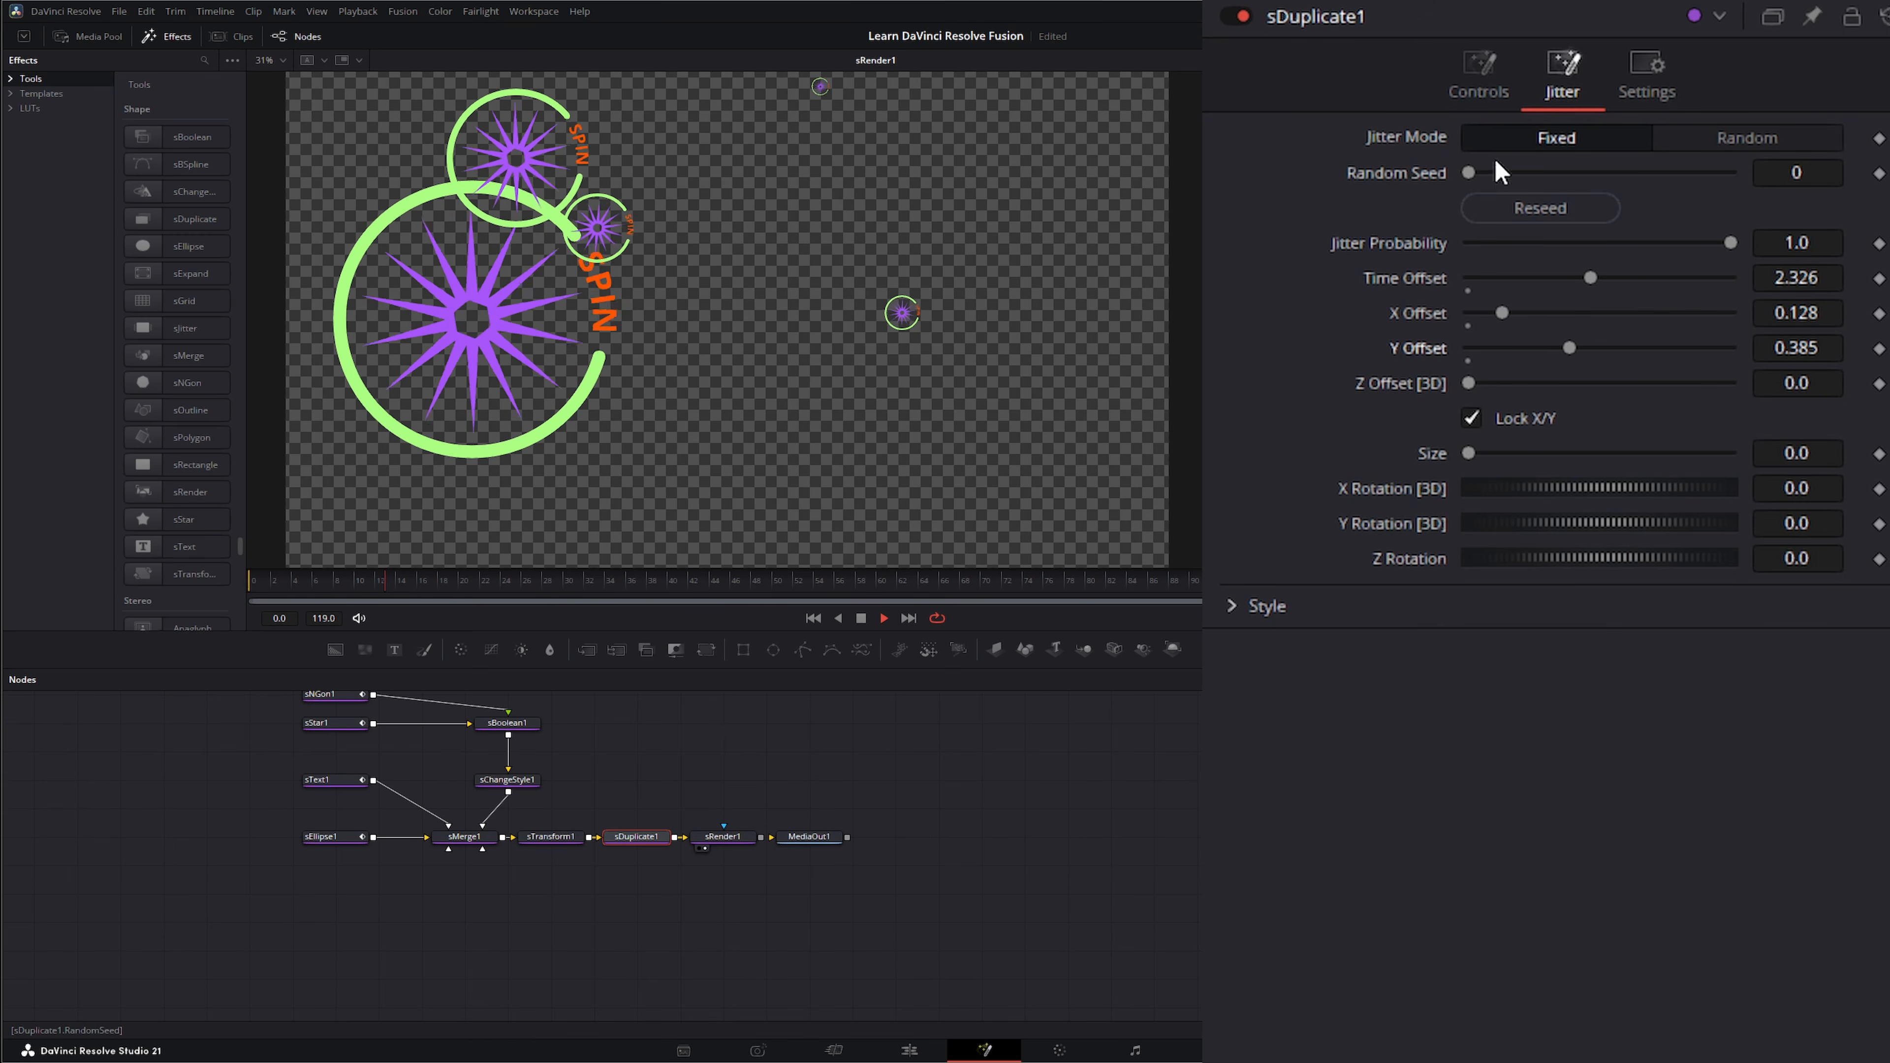
Step: Raise the sDuplicate's Copies to 10 and set its jitter to X Offset 0, Y Offset 0.166 and Size 0.861
{"action": "left_click", "coordinate": [1478, 75]}
{"action": "left_click_drag", "start_coordinate": [1600, 137], "coordinate": [1731, 137]}
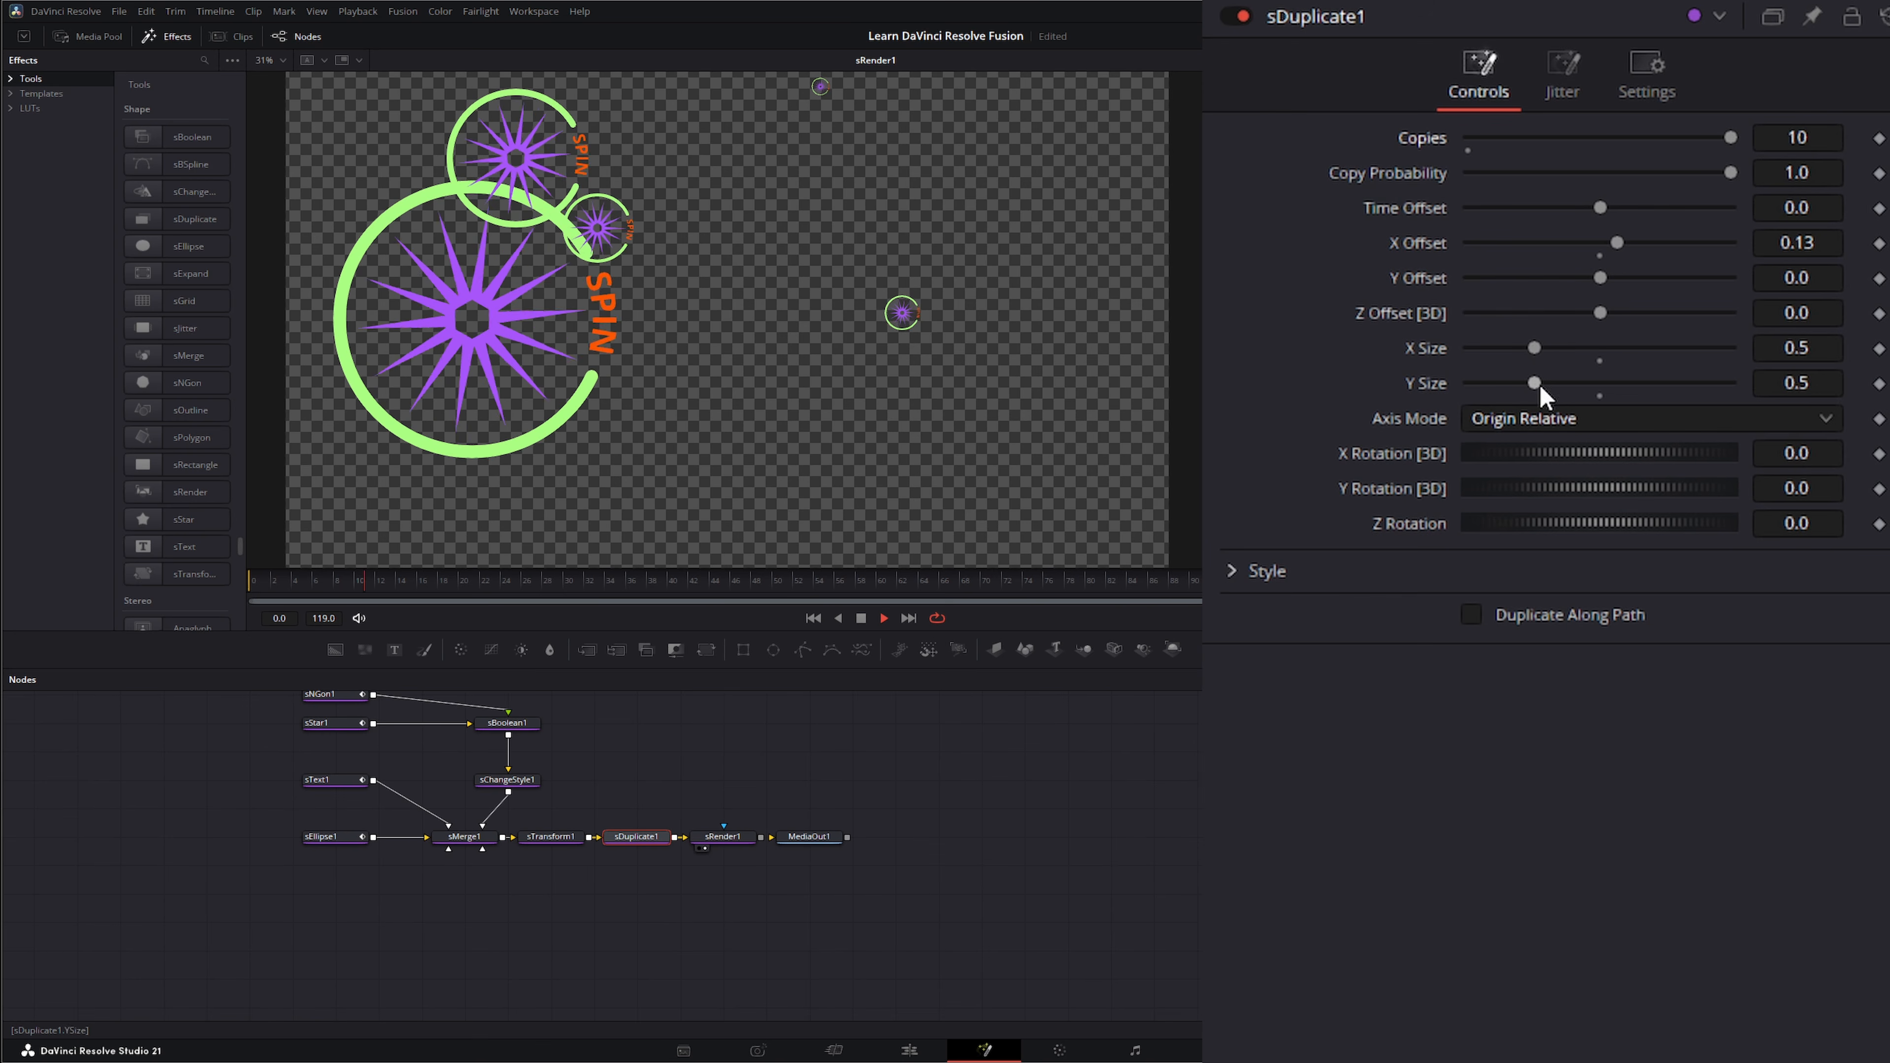
{"action": "left_click", "coordinate": [1562, 74]}
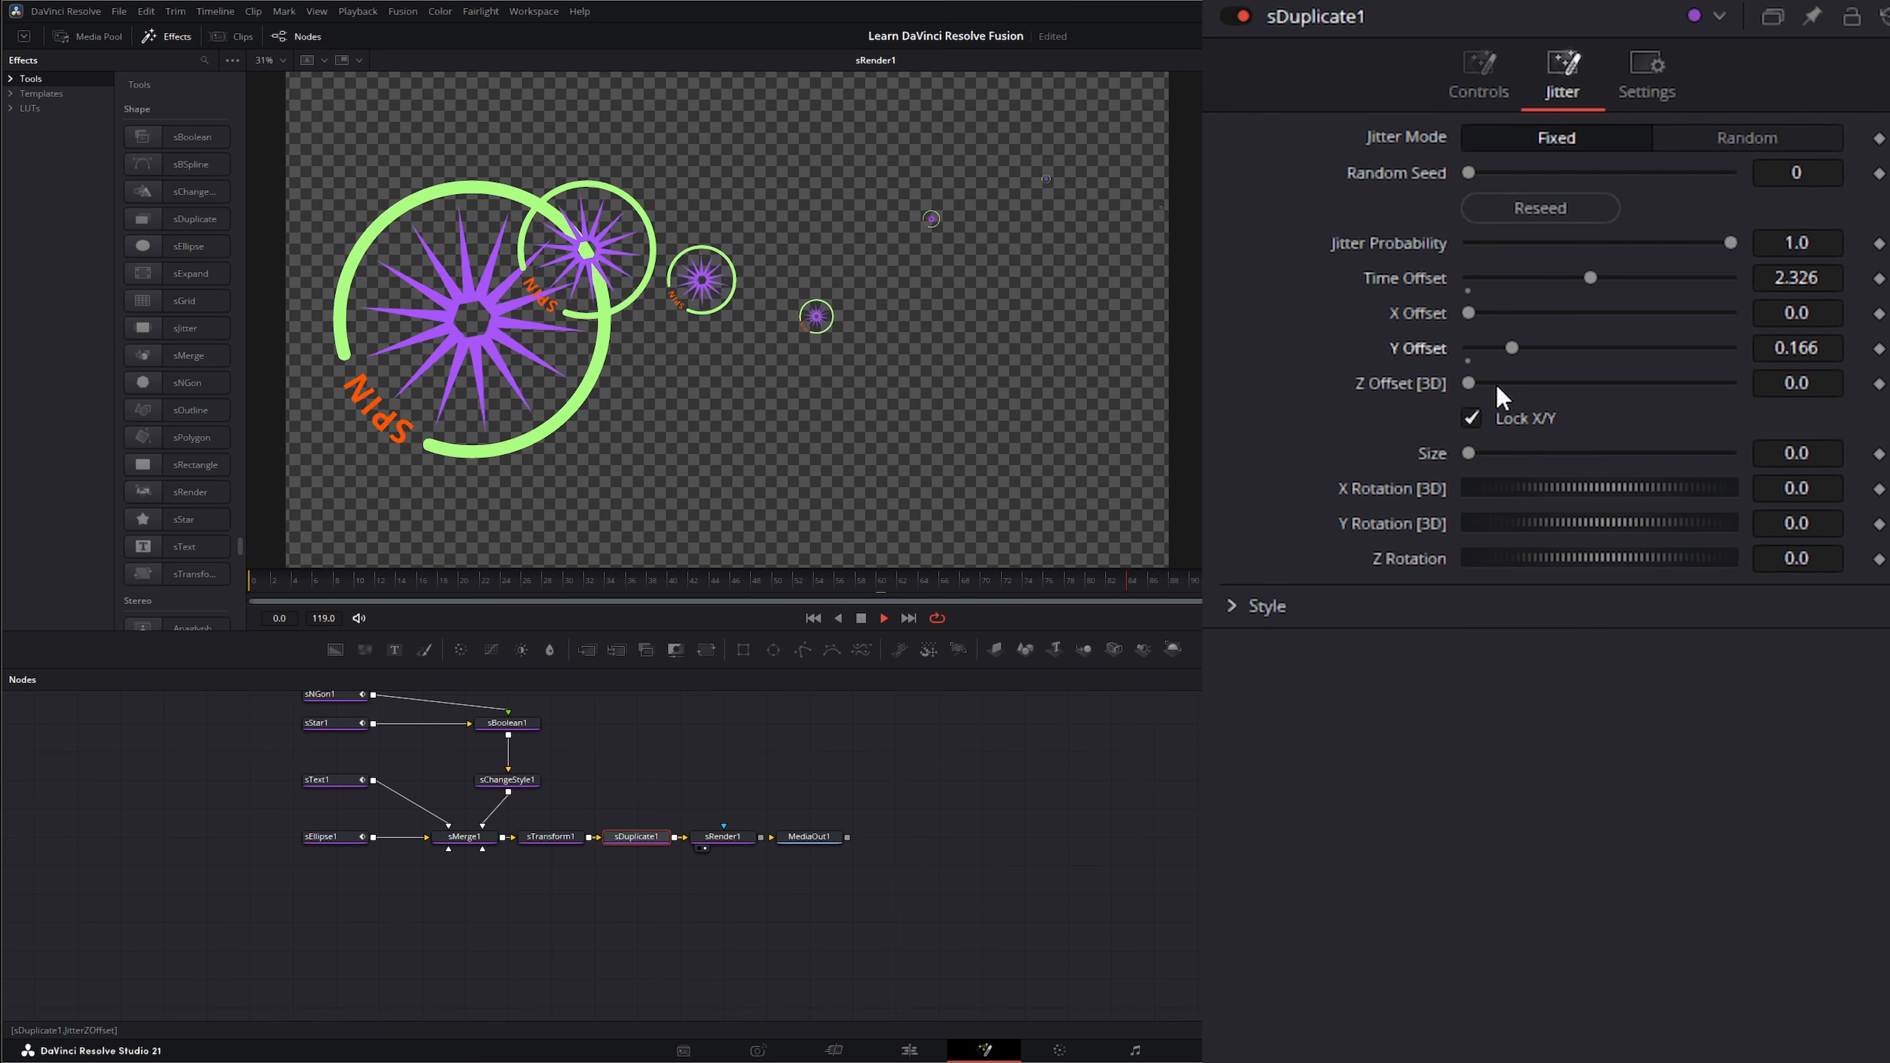
{"action": "left_click_drag", "start_coordinate": [1466, 456], "coordinate": [1694, 455]}
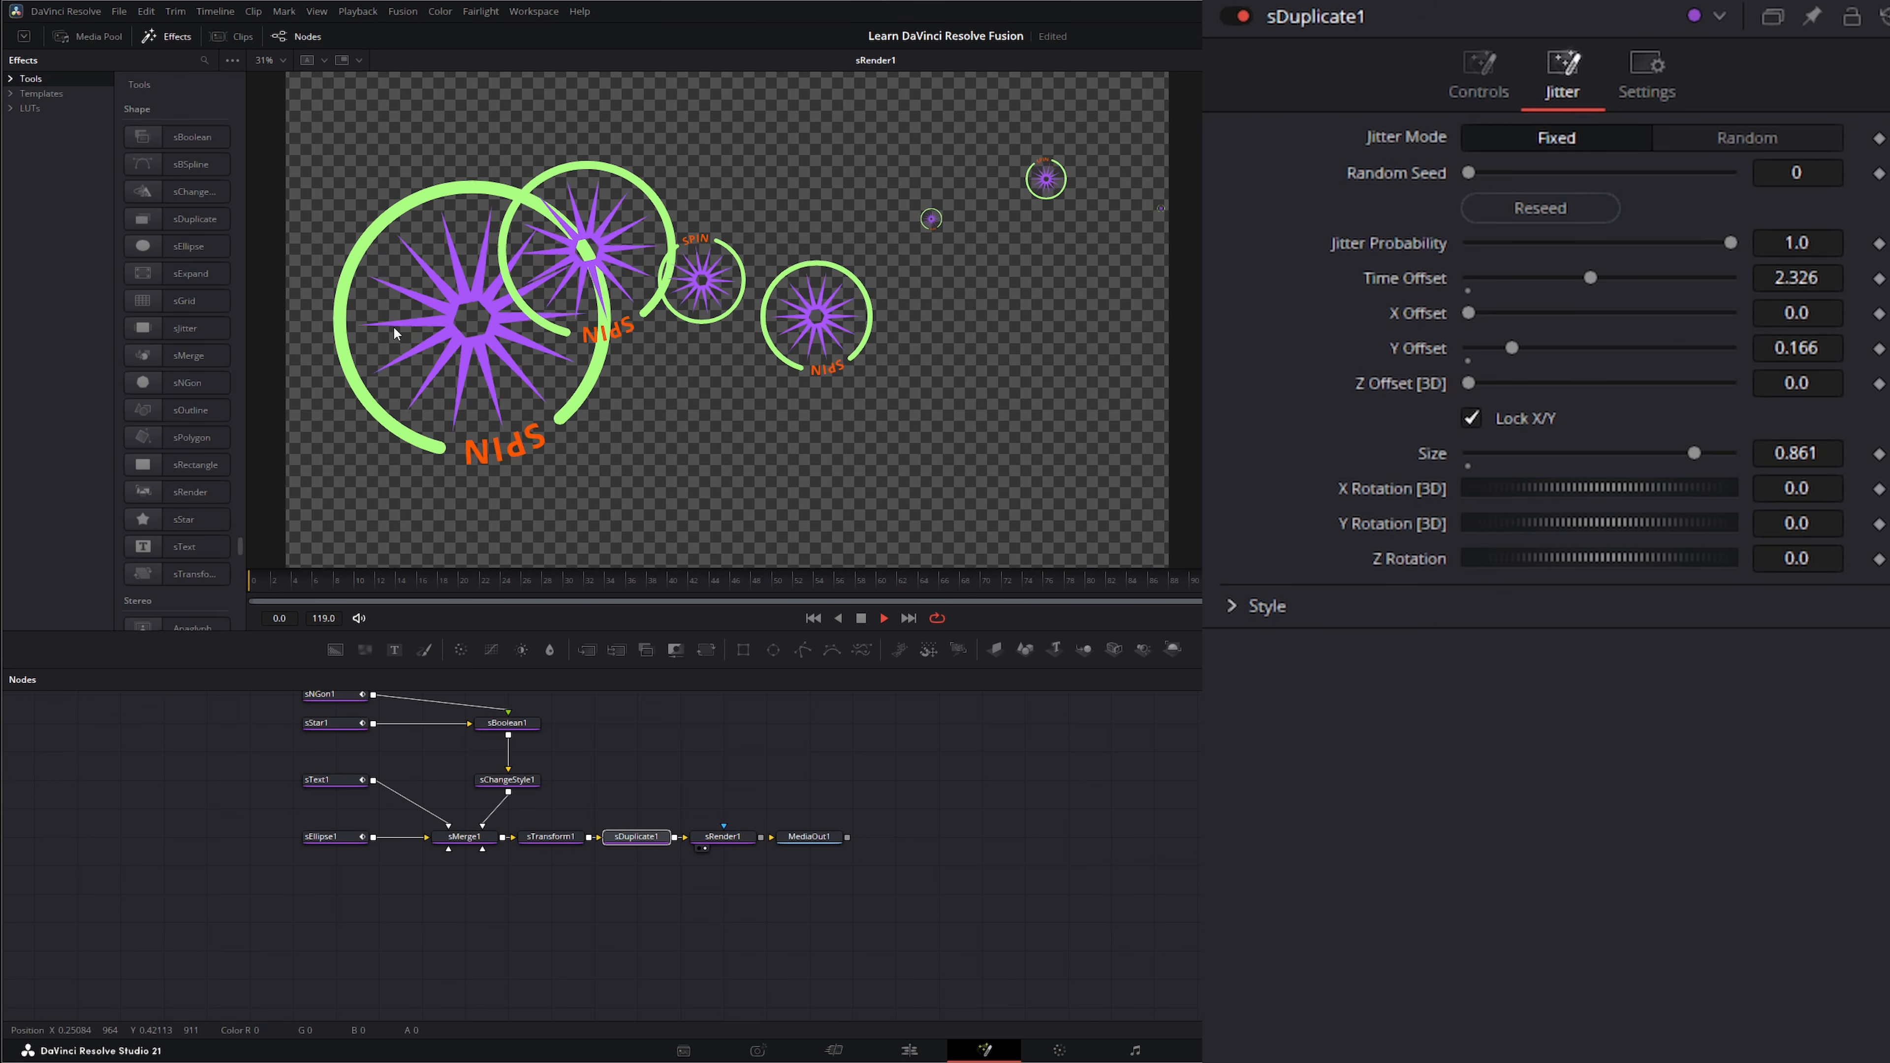
Step: Stop playback, pull sDuplicate out of the node chain, and reset the sTransform's X Offset to 0
{"action": "key", "text": "space"}
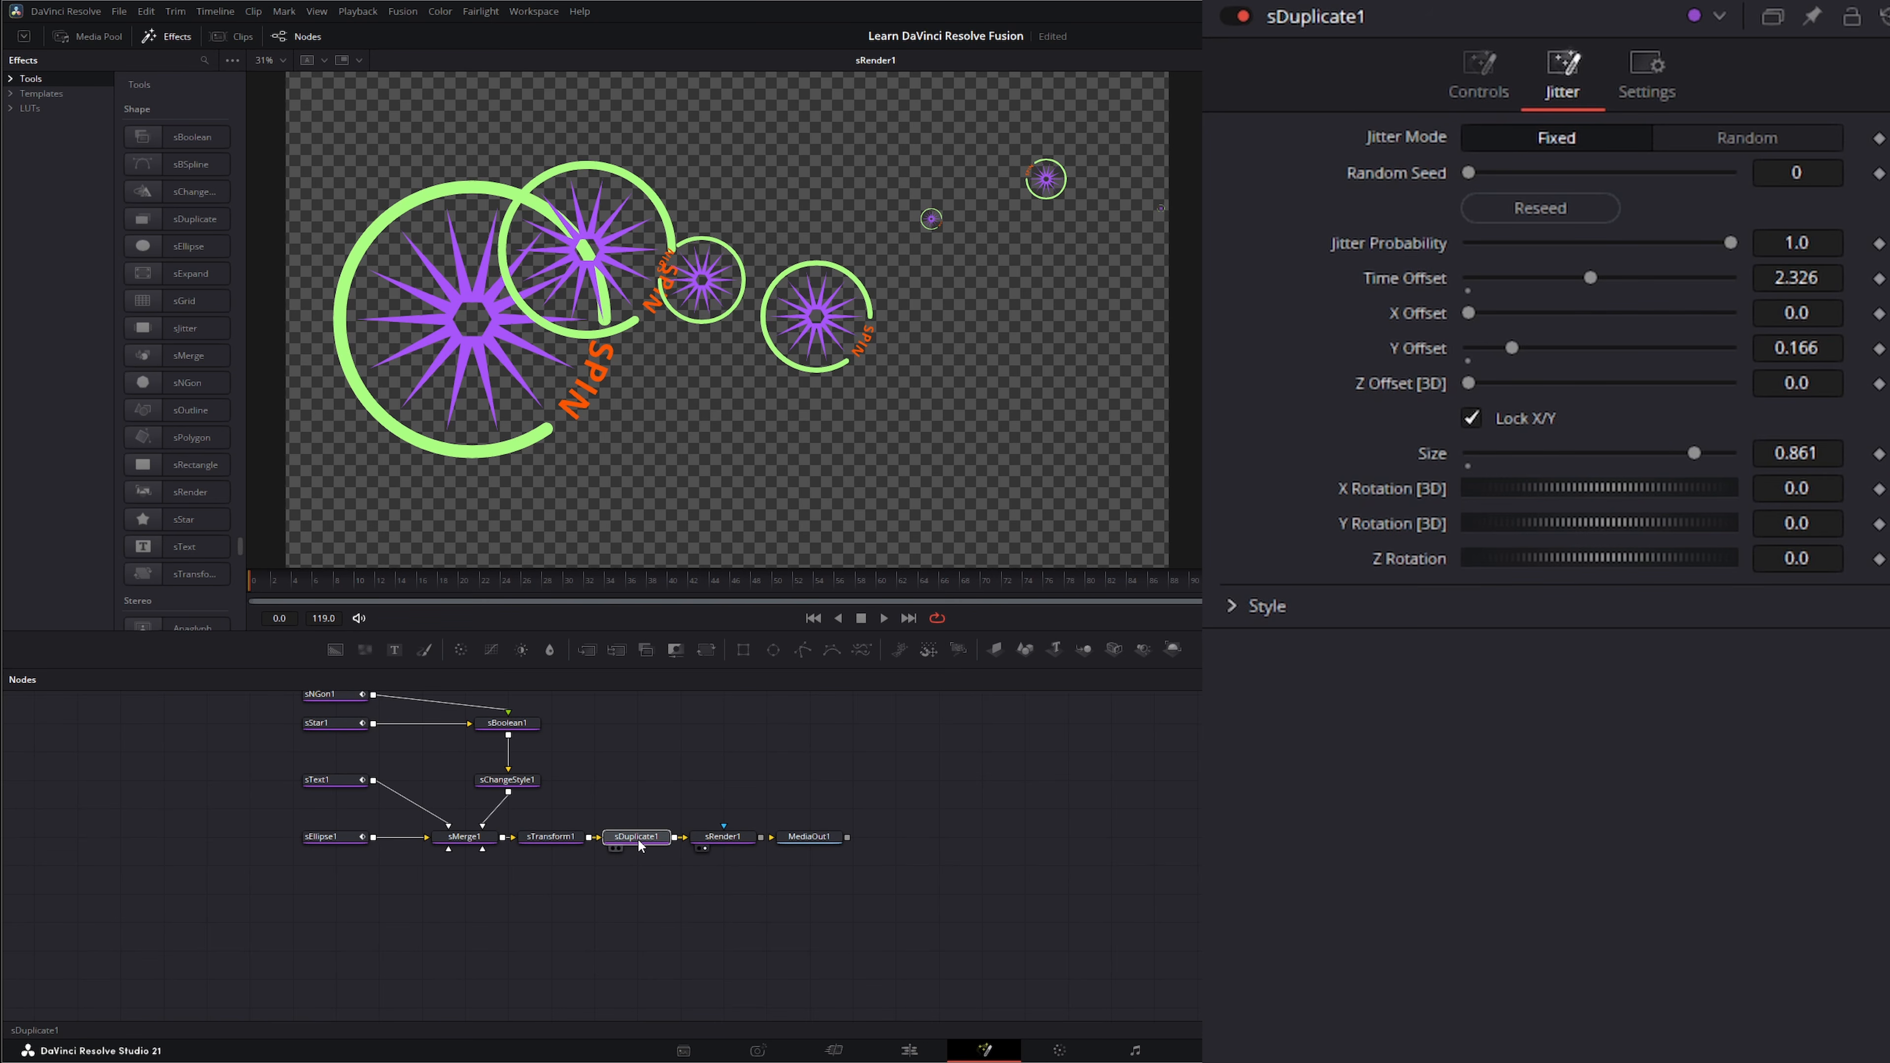
{"action": "left_click_drag", "start_coordinate": [637, 845], "coordinate": [766, 732]}
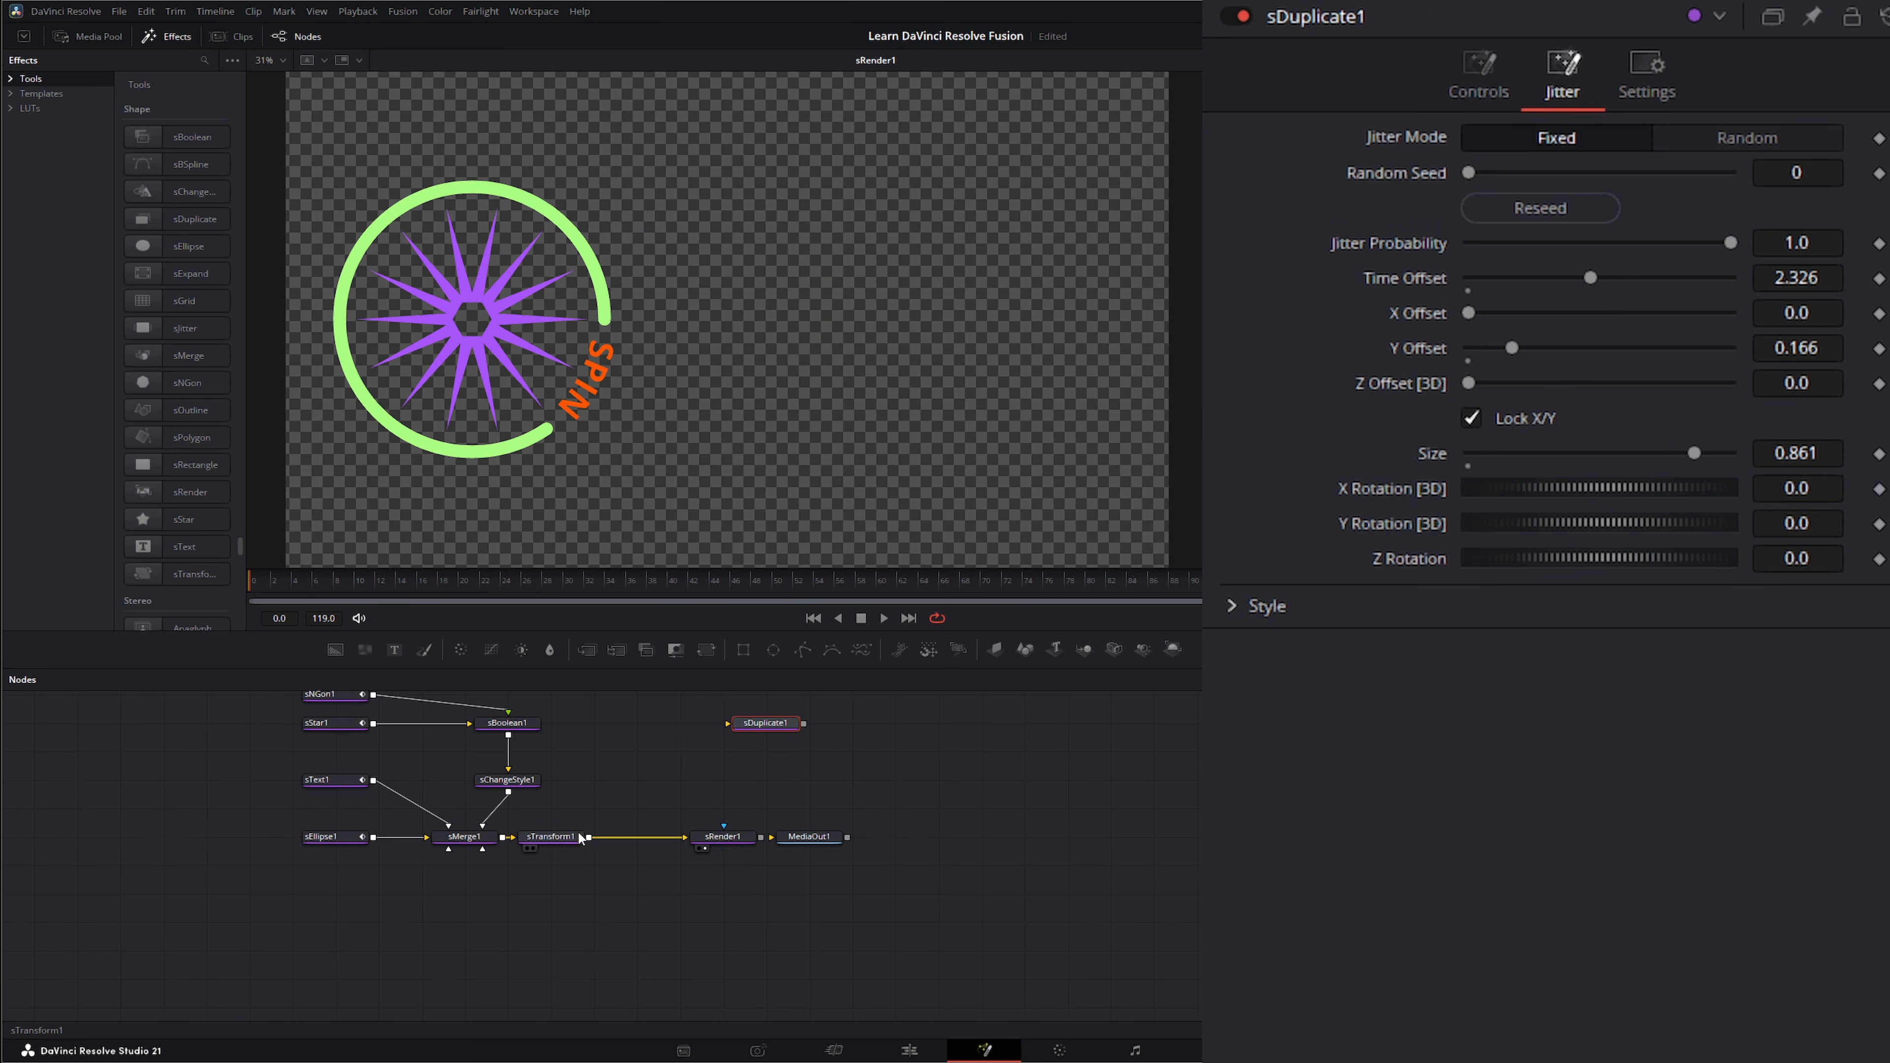
{"action": "left_click", "coordinate": [551, 839]}
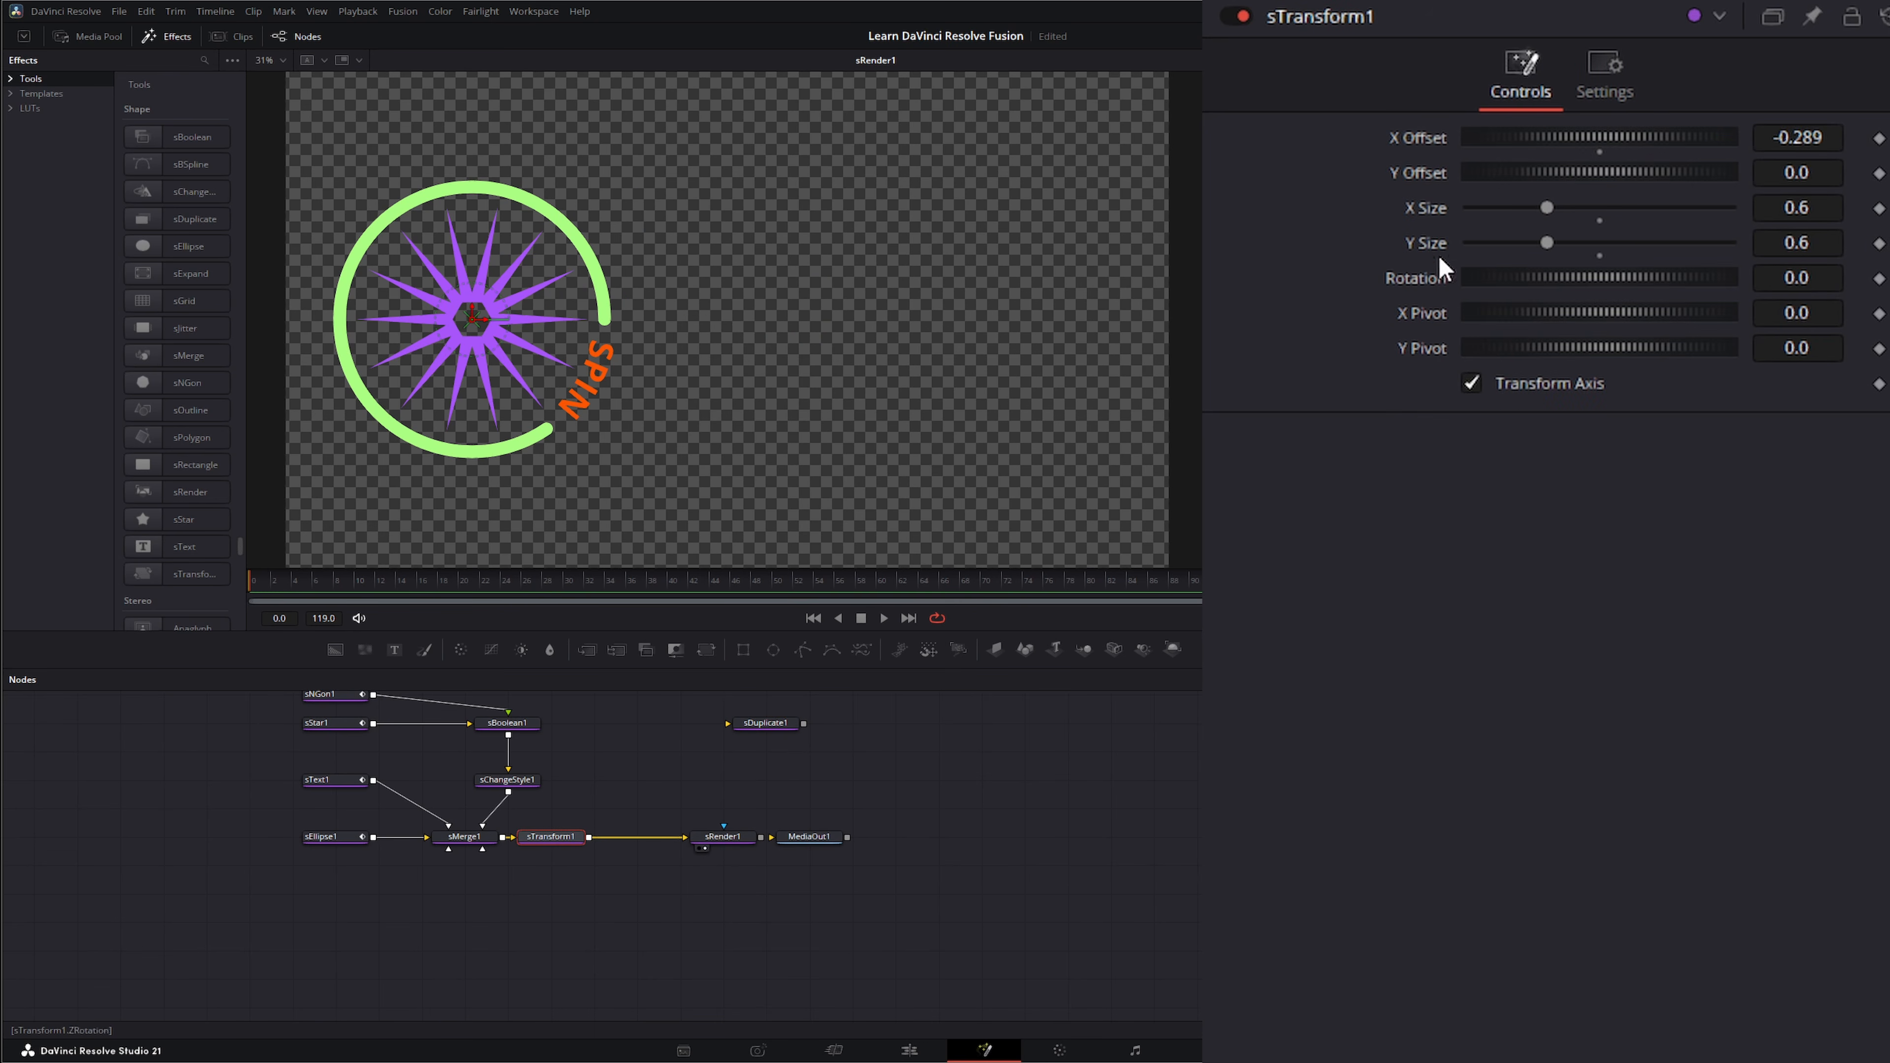
{"action": "double_click", "coordinate": [1421, 133]}
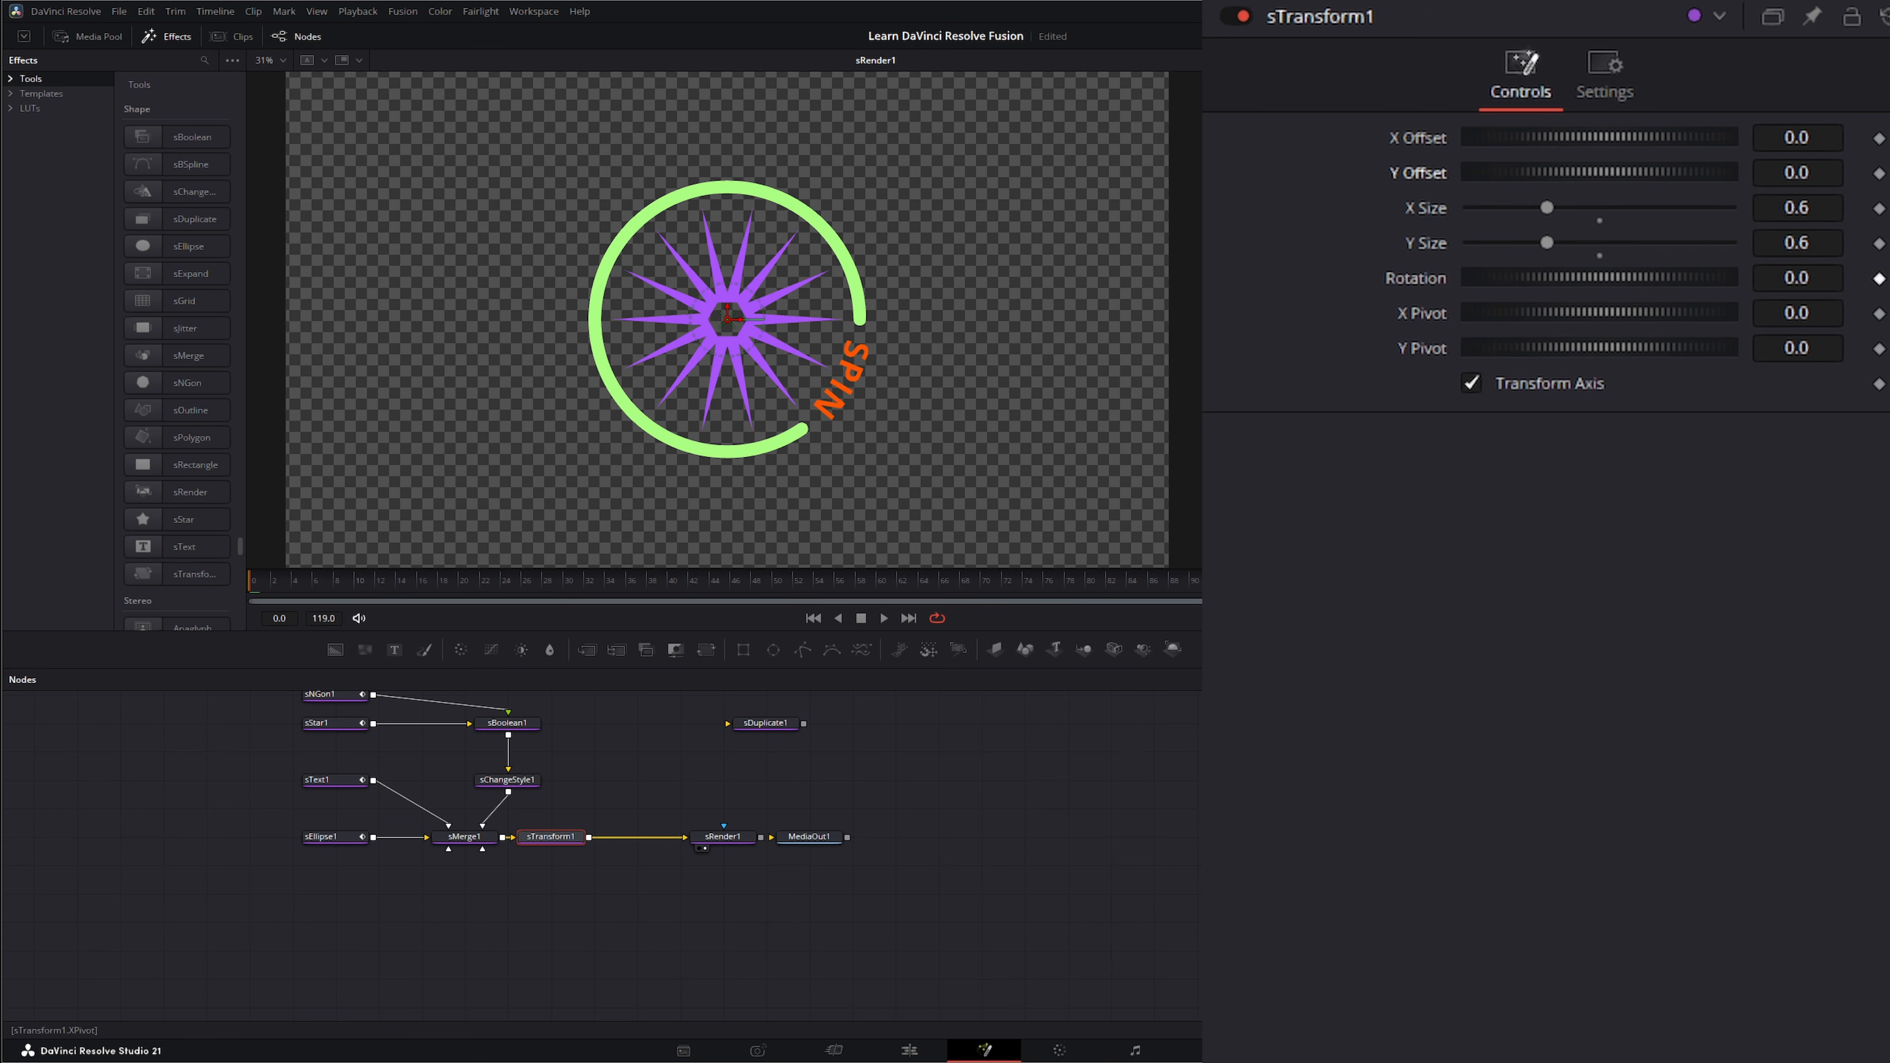
Step: Set the sTransform's X Size and Y Size to 0.4 and play back the centered shape briefly
{"action": "left_click", "coordinate": [1819, 209]}
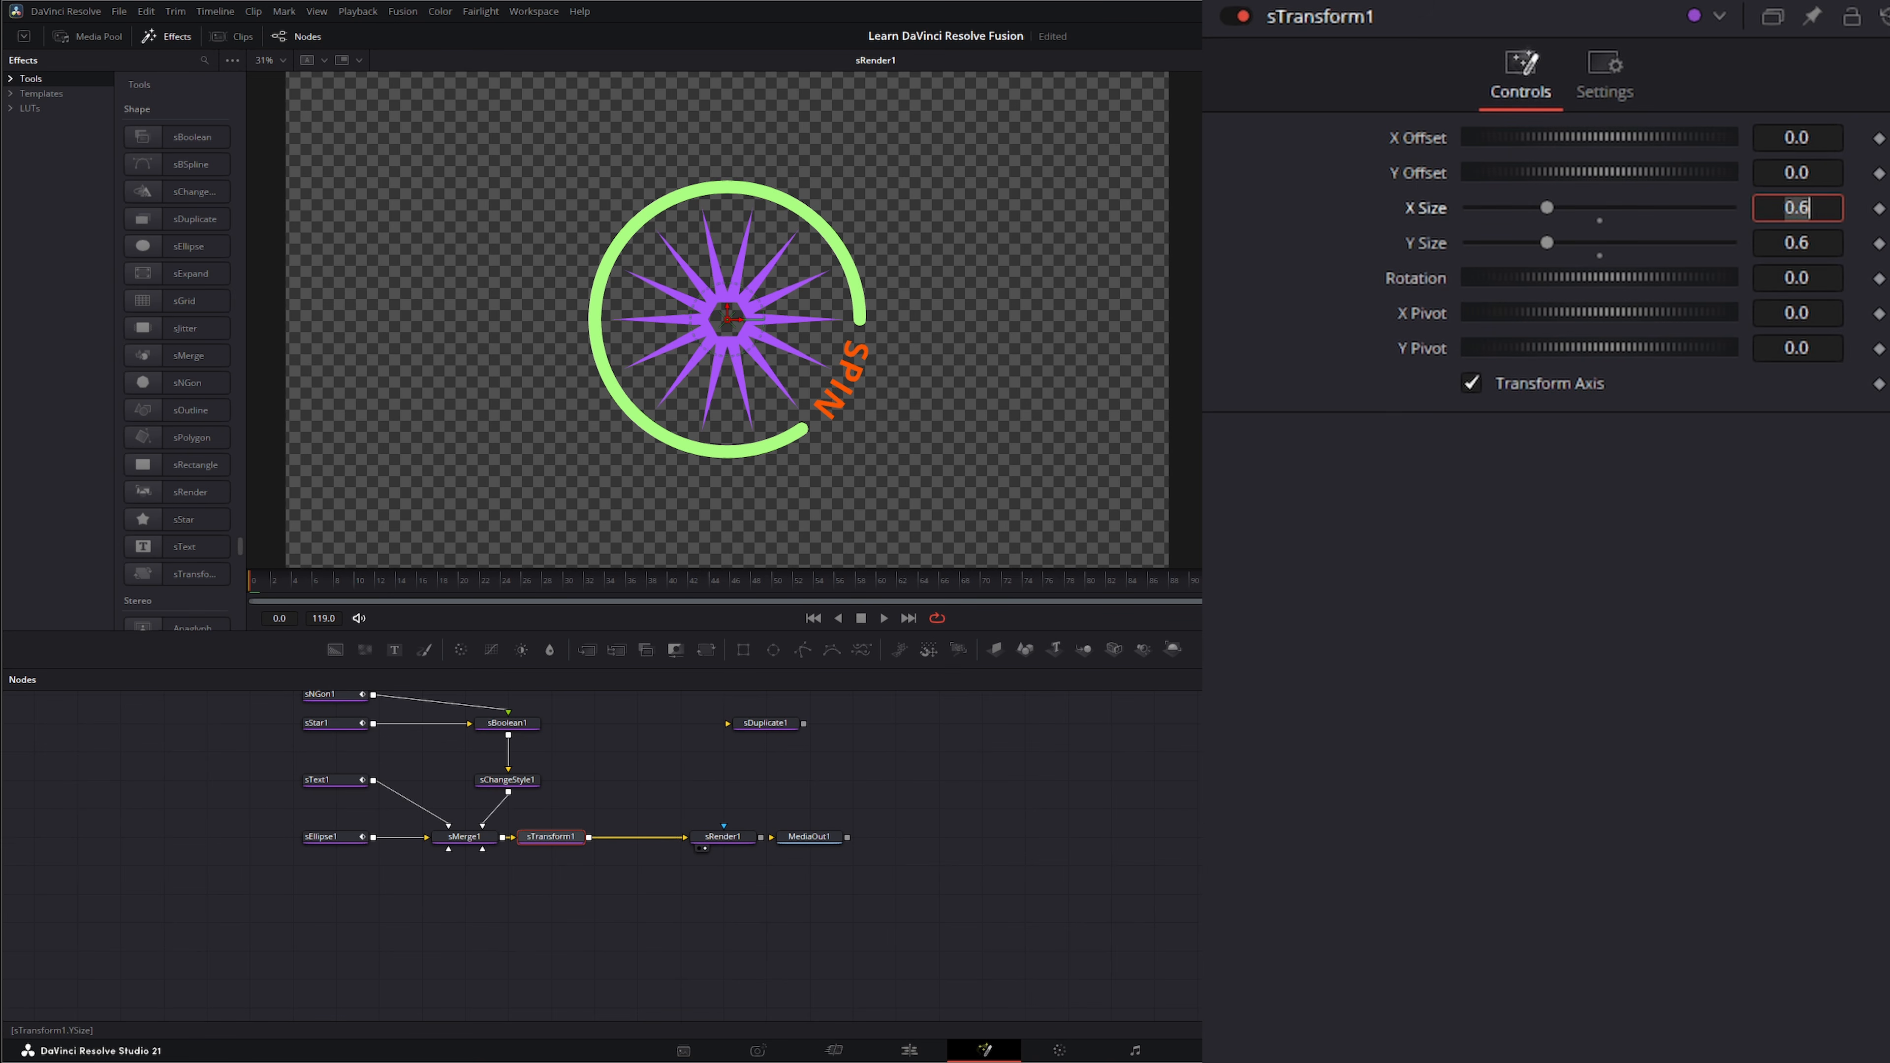
{"action": "type", "text": ".4"}
{"action": "key", "text": "Tab"}
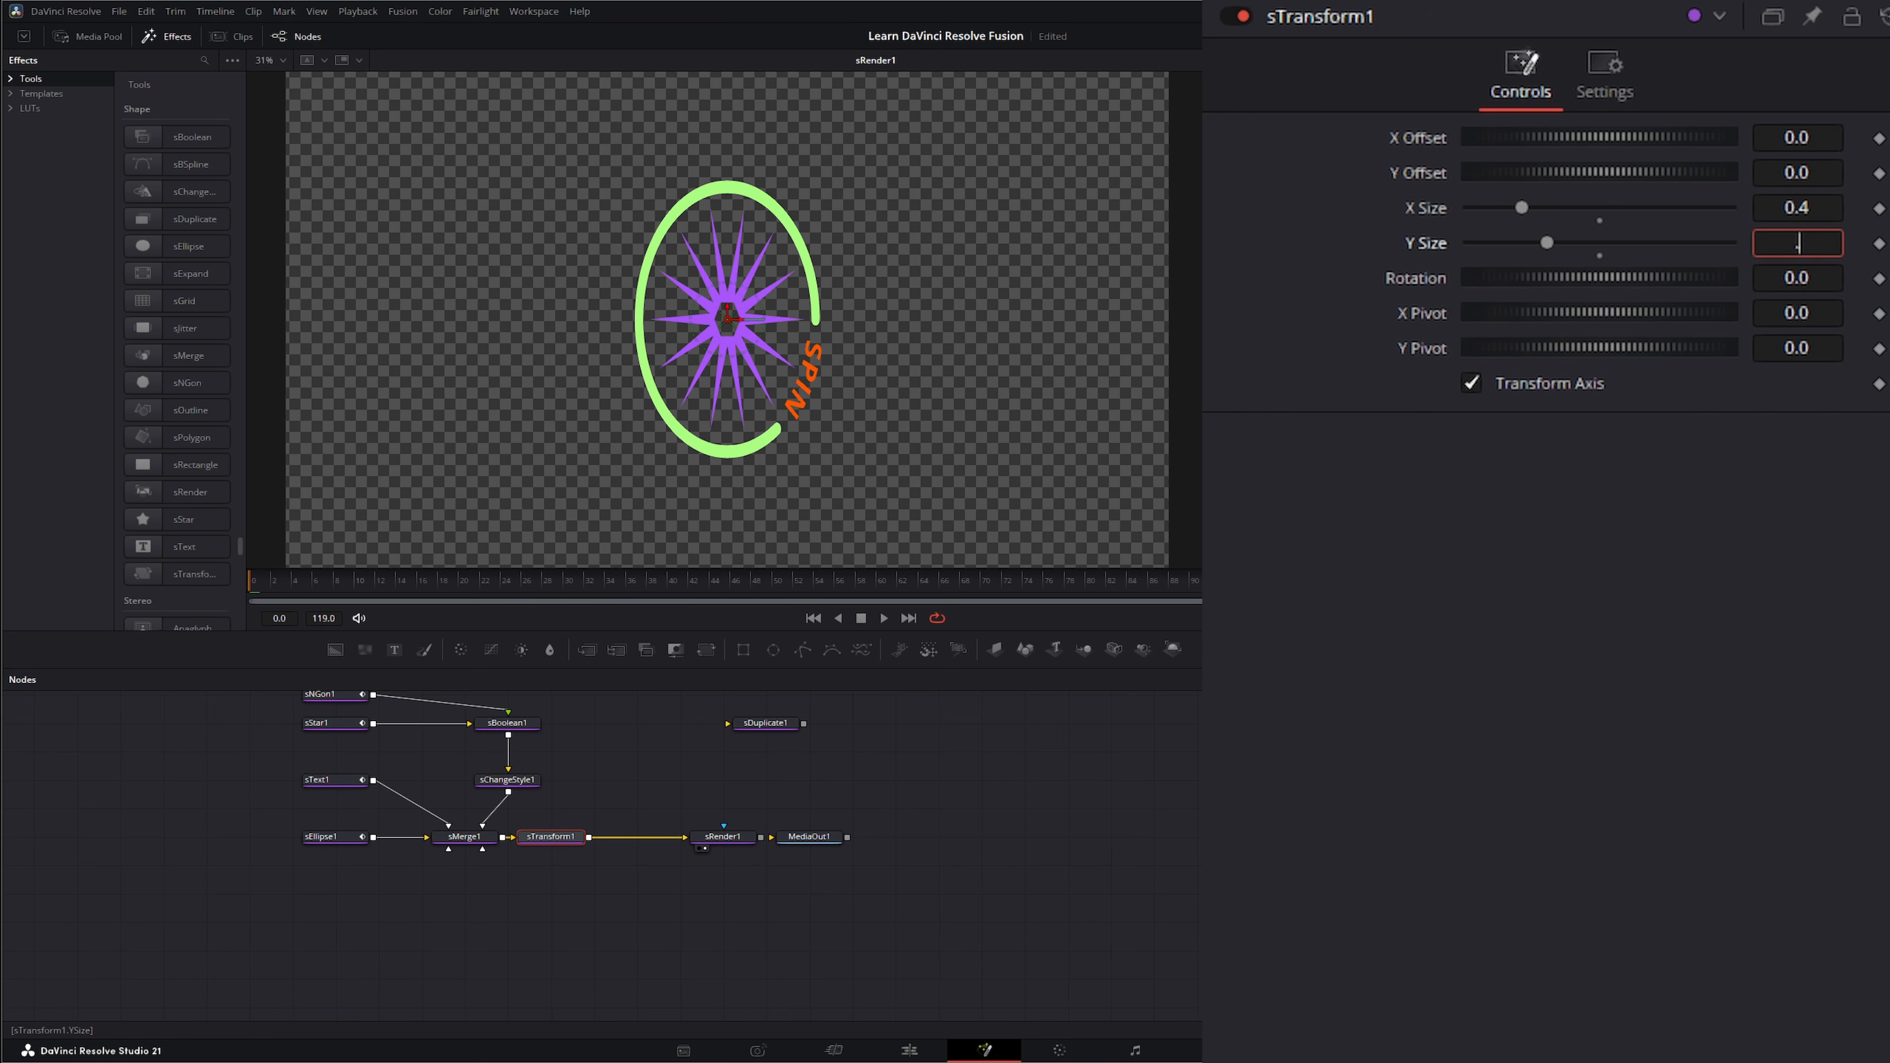
{"action": "key", "text": "Tab"}
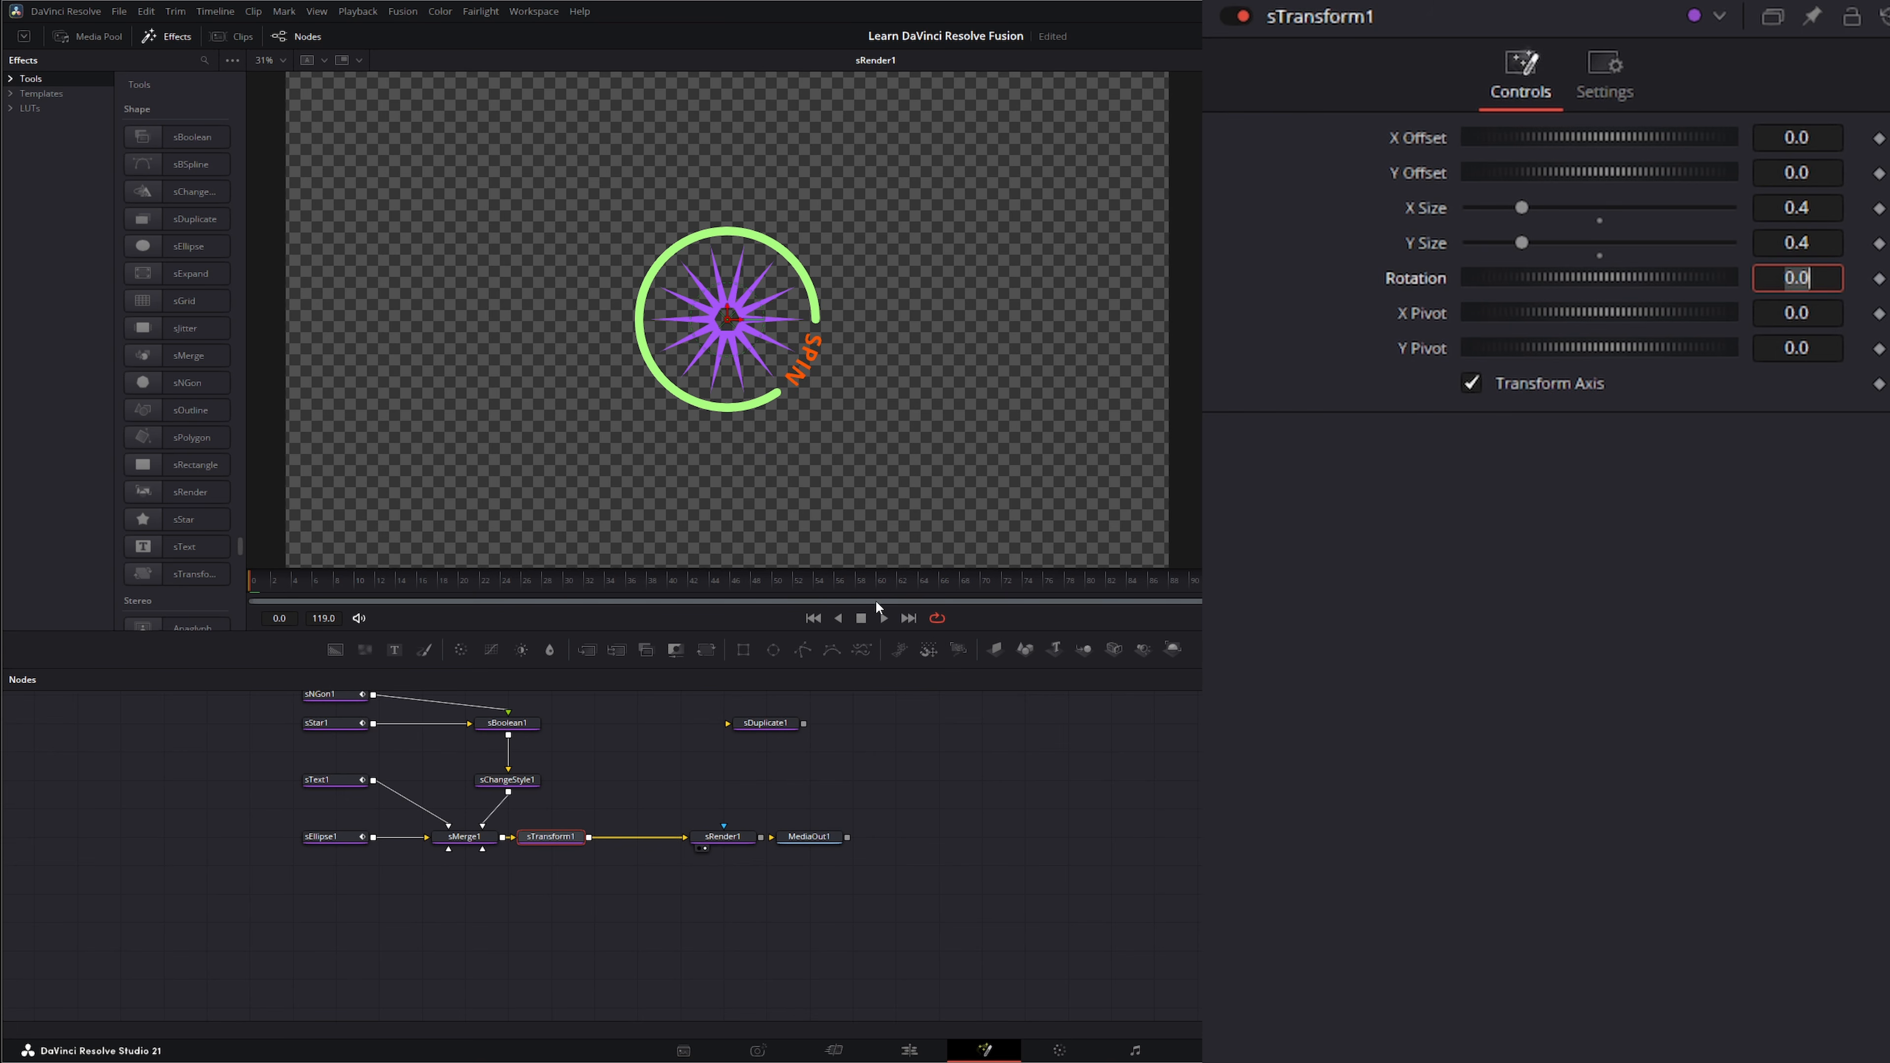
{"action": "left_click", "coordinate": [884, 617]}
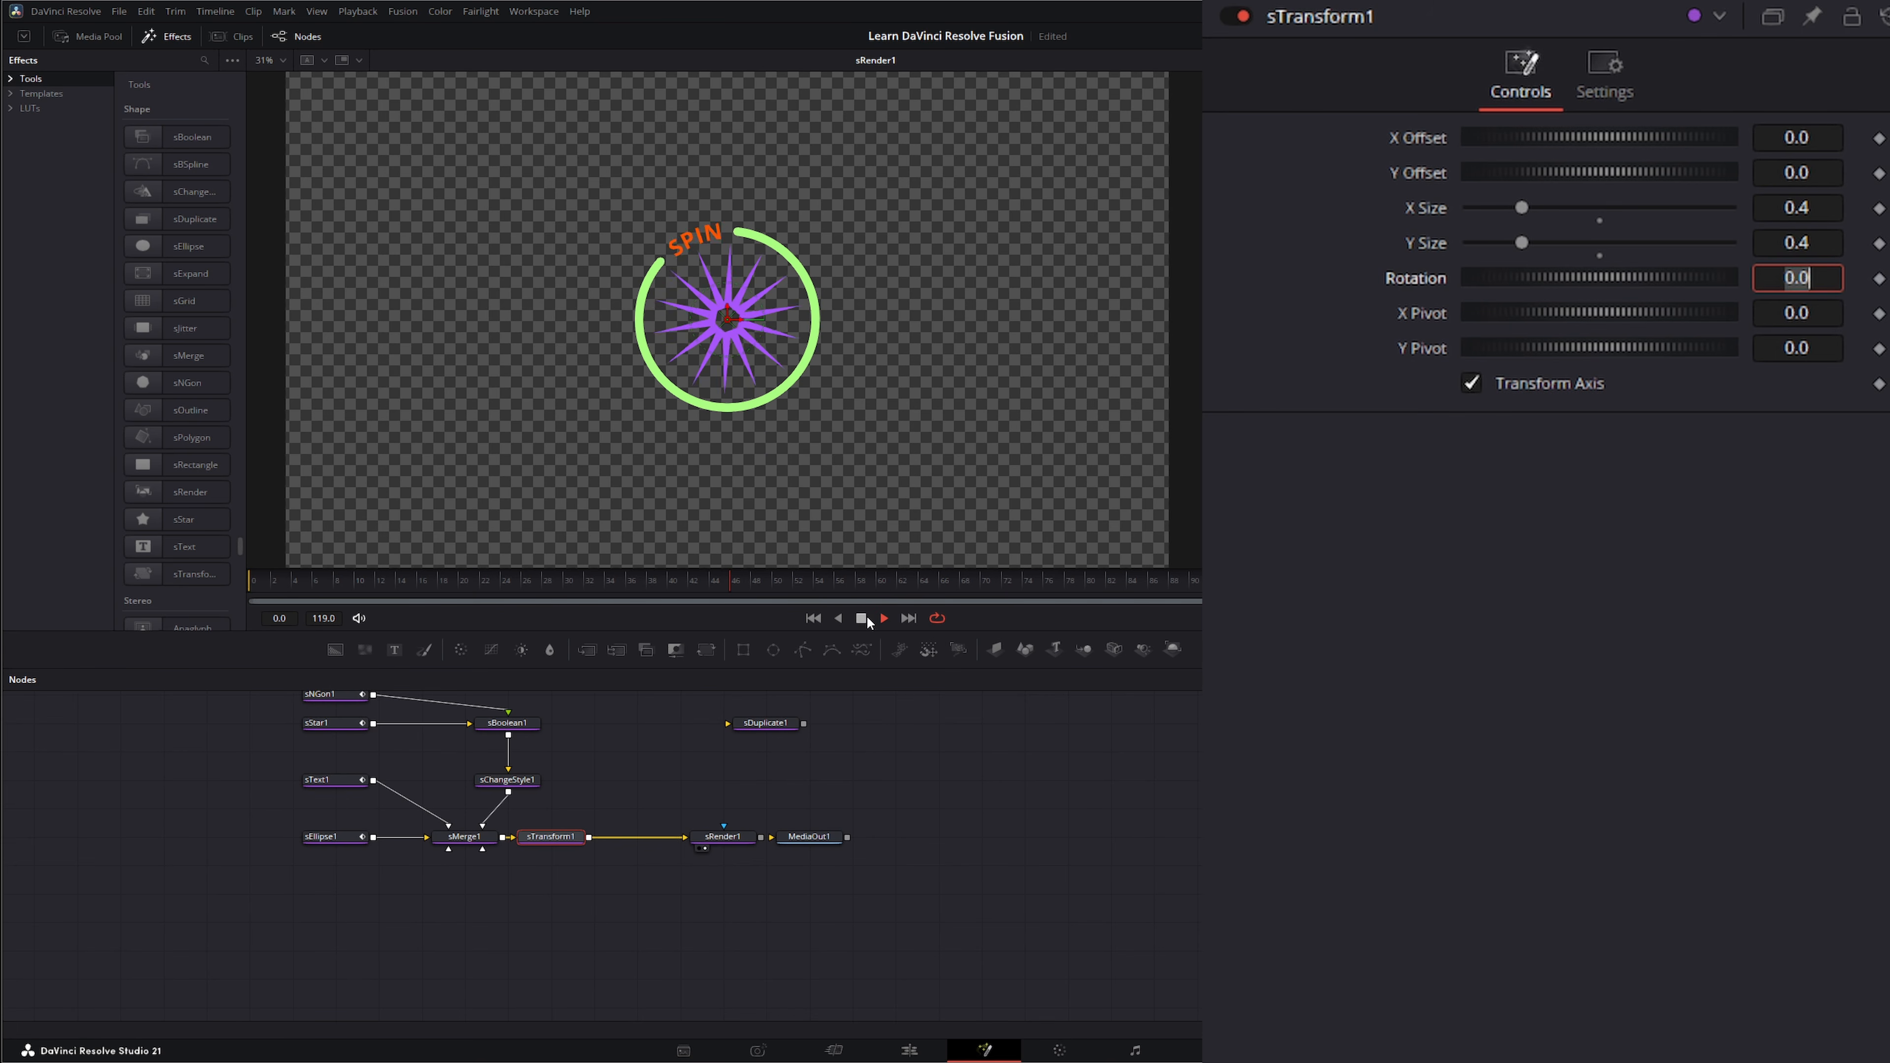
{"action": "left_click", "coordinate": [862, 617]}
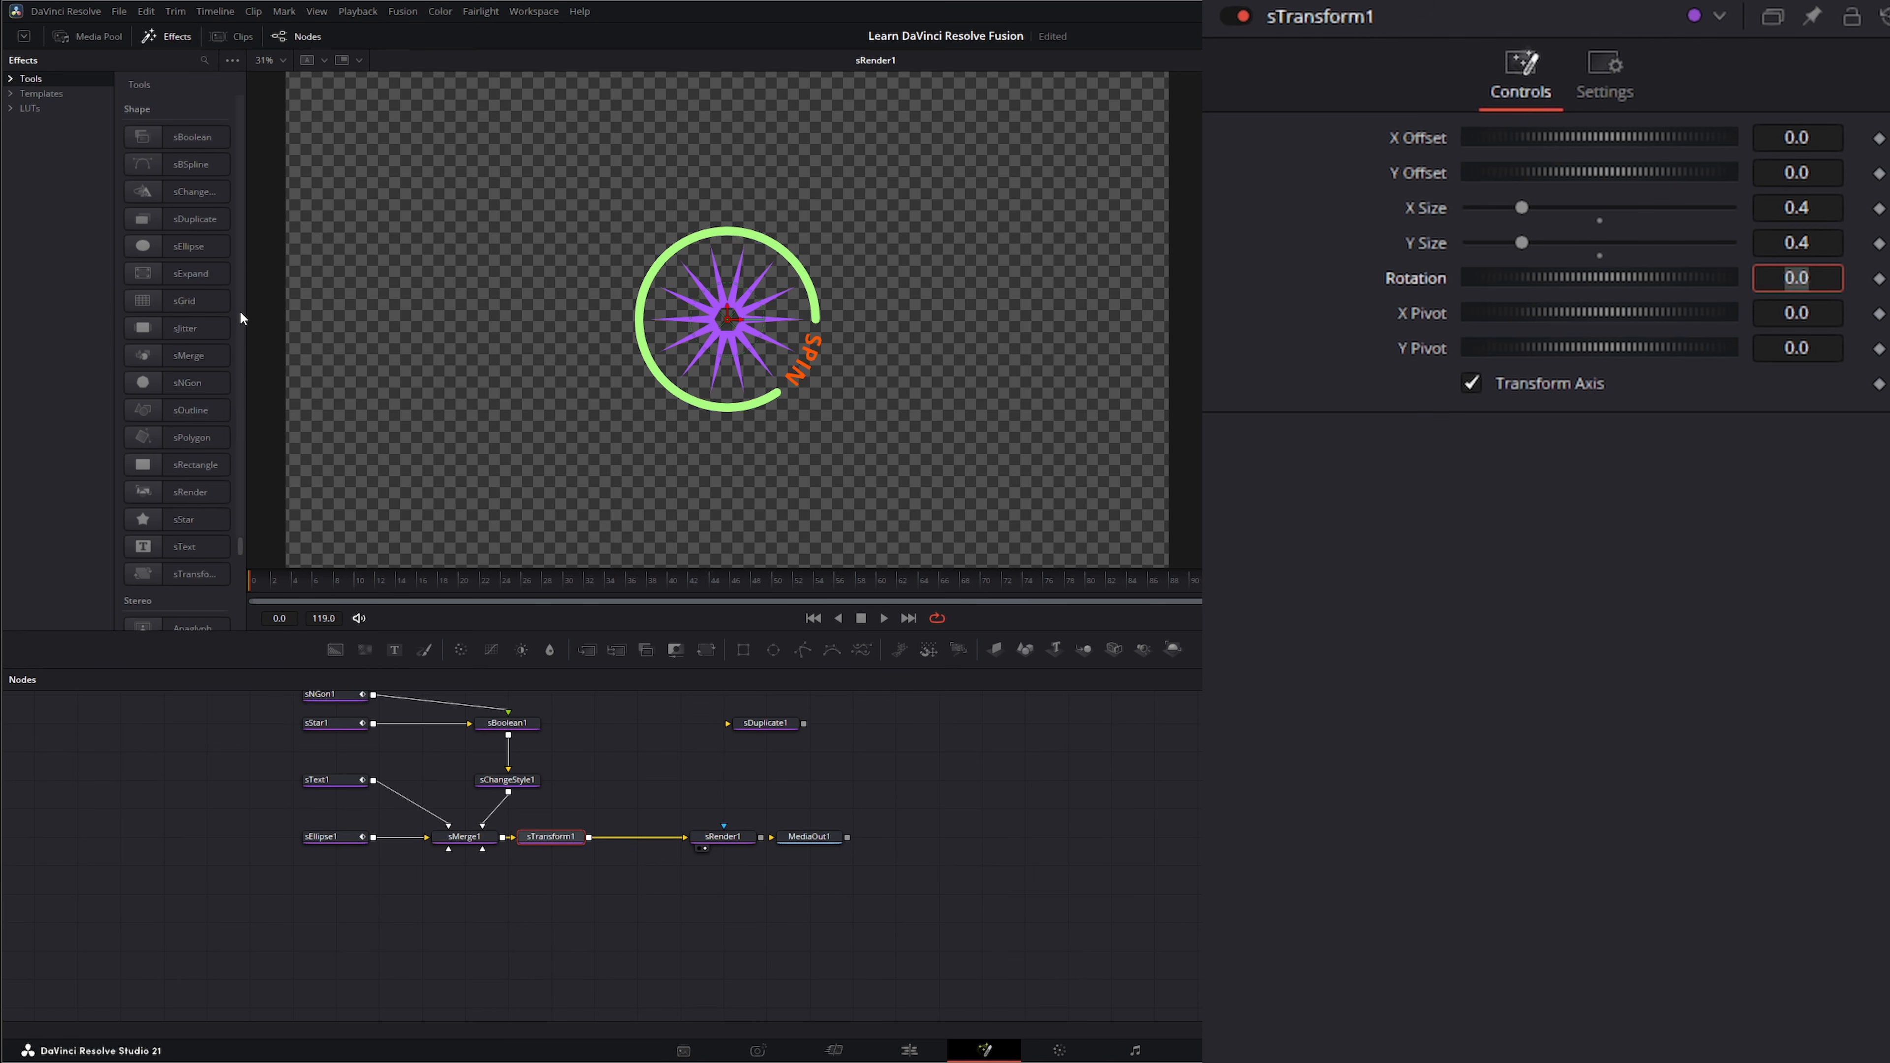
Step: Insert an sGrid between sTransform and sRender and set its Grid Cells X to 5 during playback
{"action": "left_click_drag", "start_coordinate": [165, 299], "coordinate": [343, 398]}
{"action": "left_click_drag", "start_coordinate": [452, 590], "coordinate": [638, 835]}
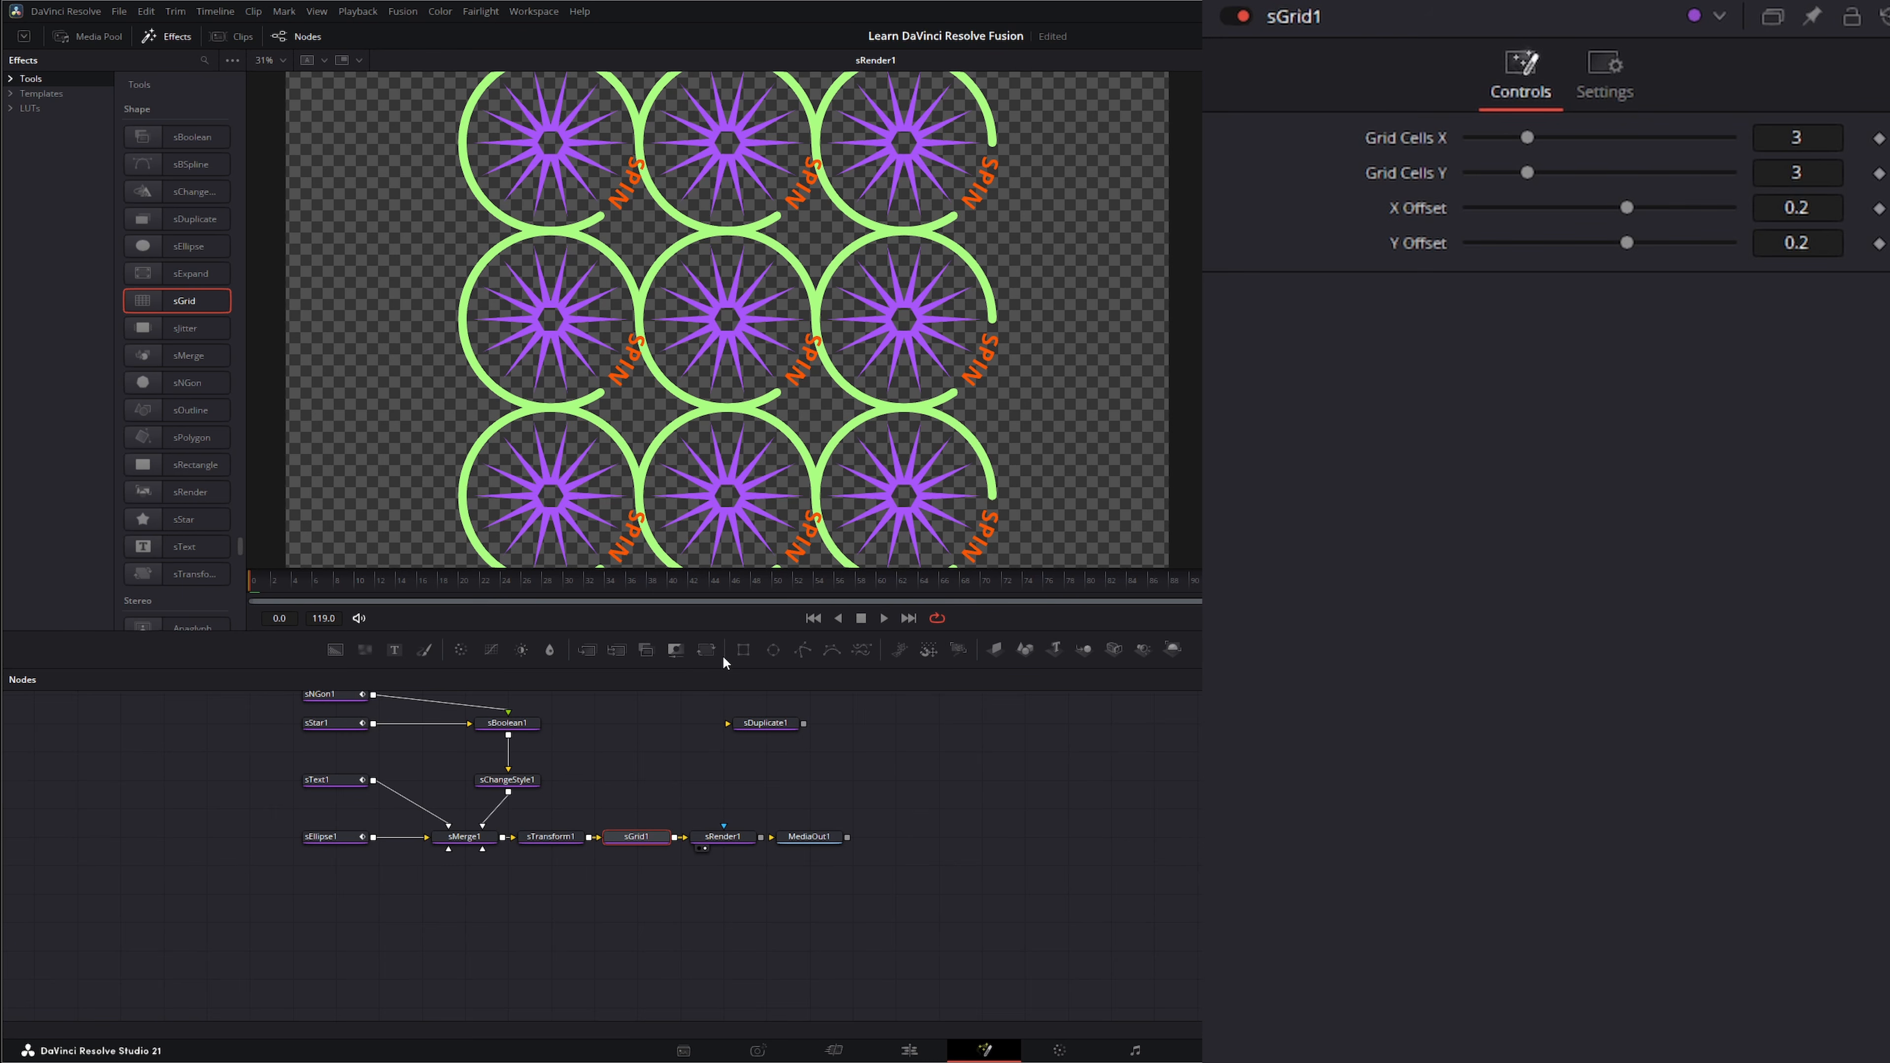
{"action": "left_click", "coordinate": [883, 618]}
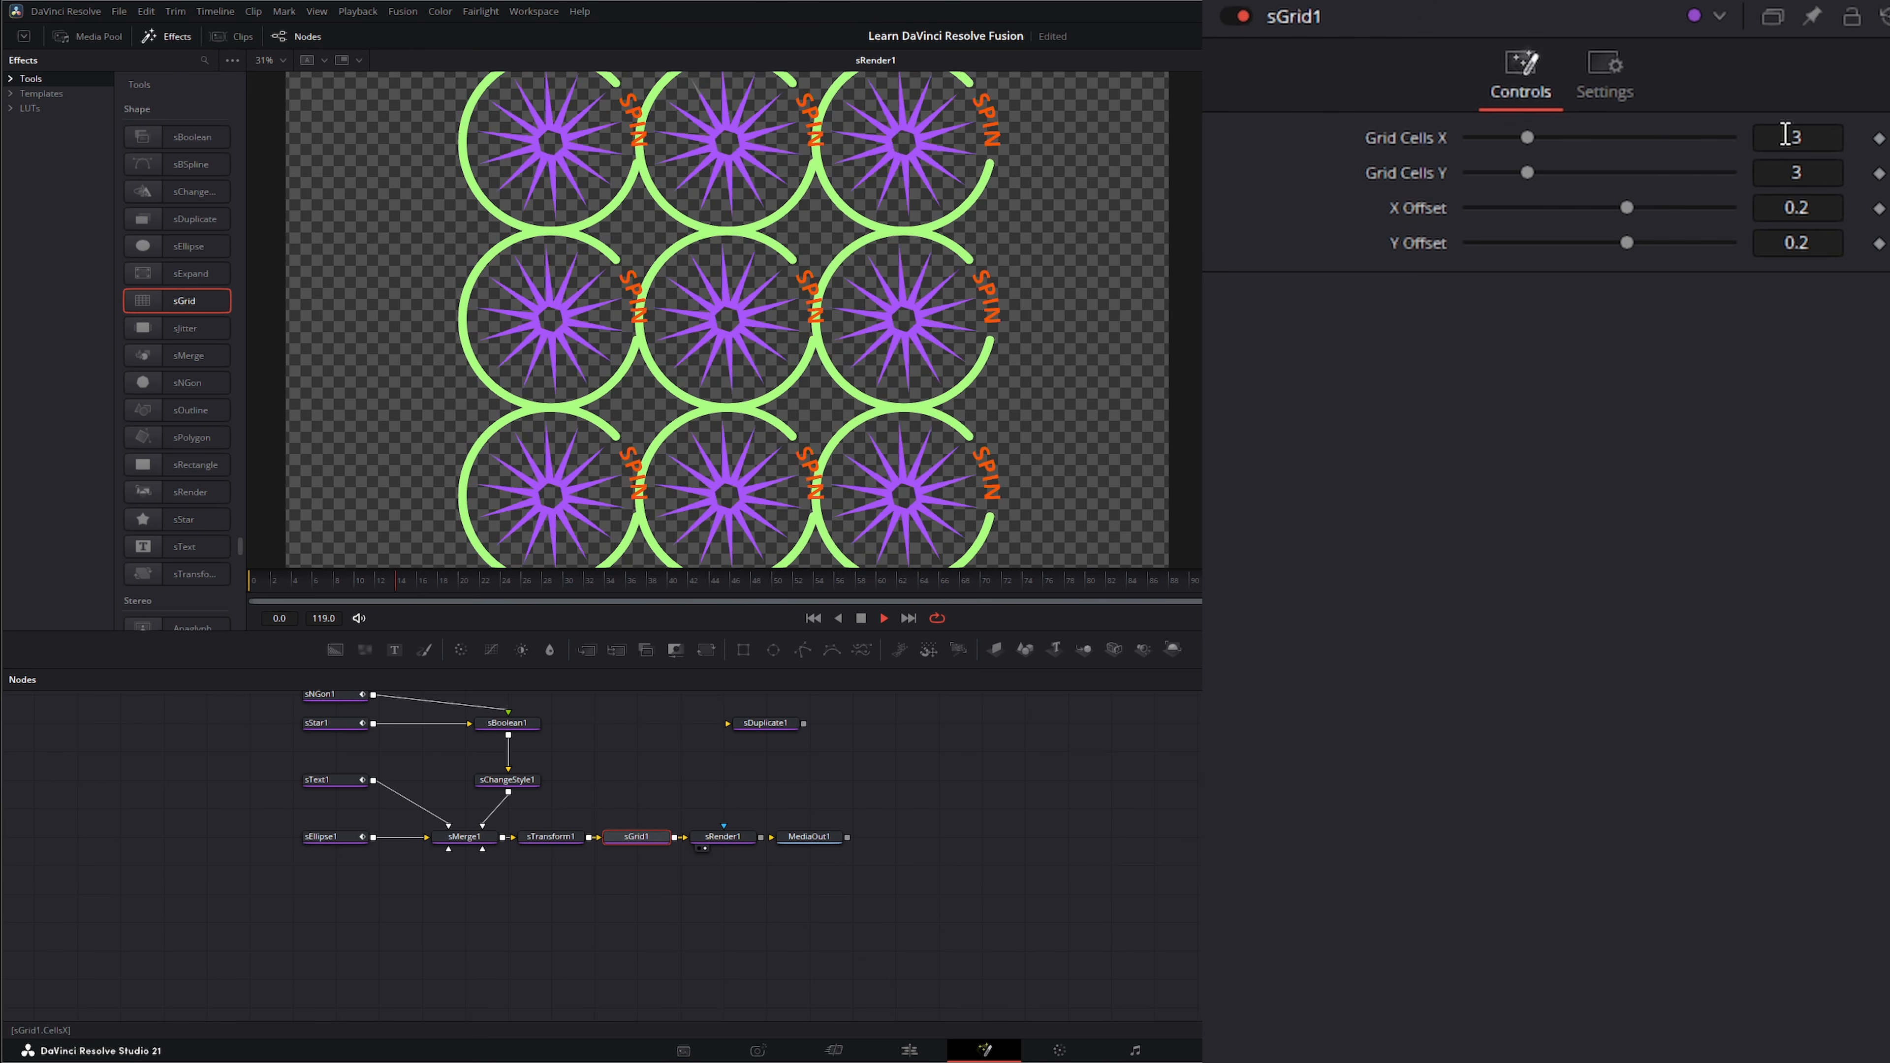
{"action": "left_click_drag", "start_coordinate": [1524, 137], "coordinate": [1587, 138]}
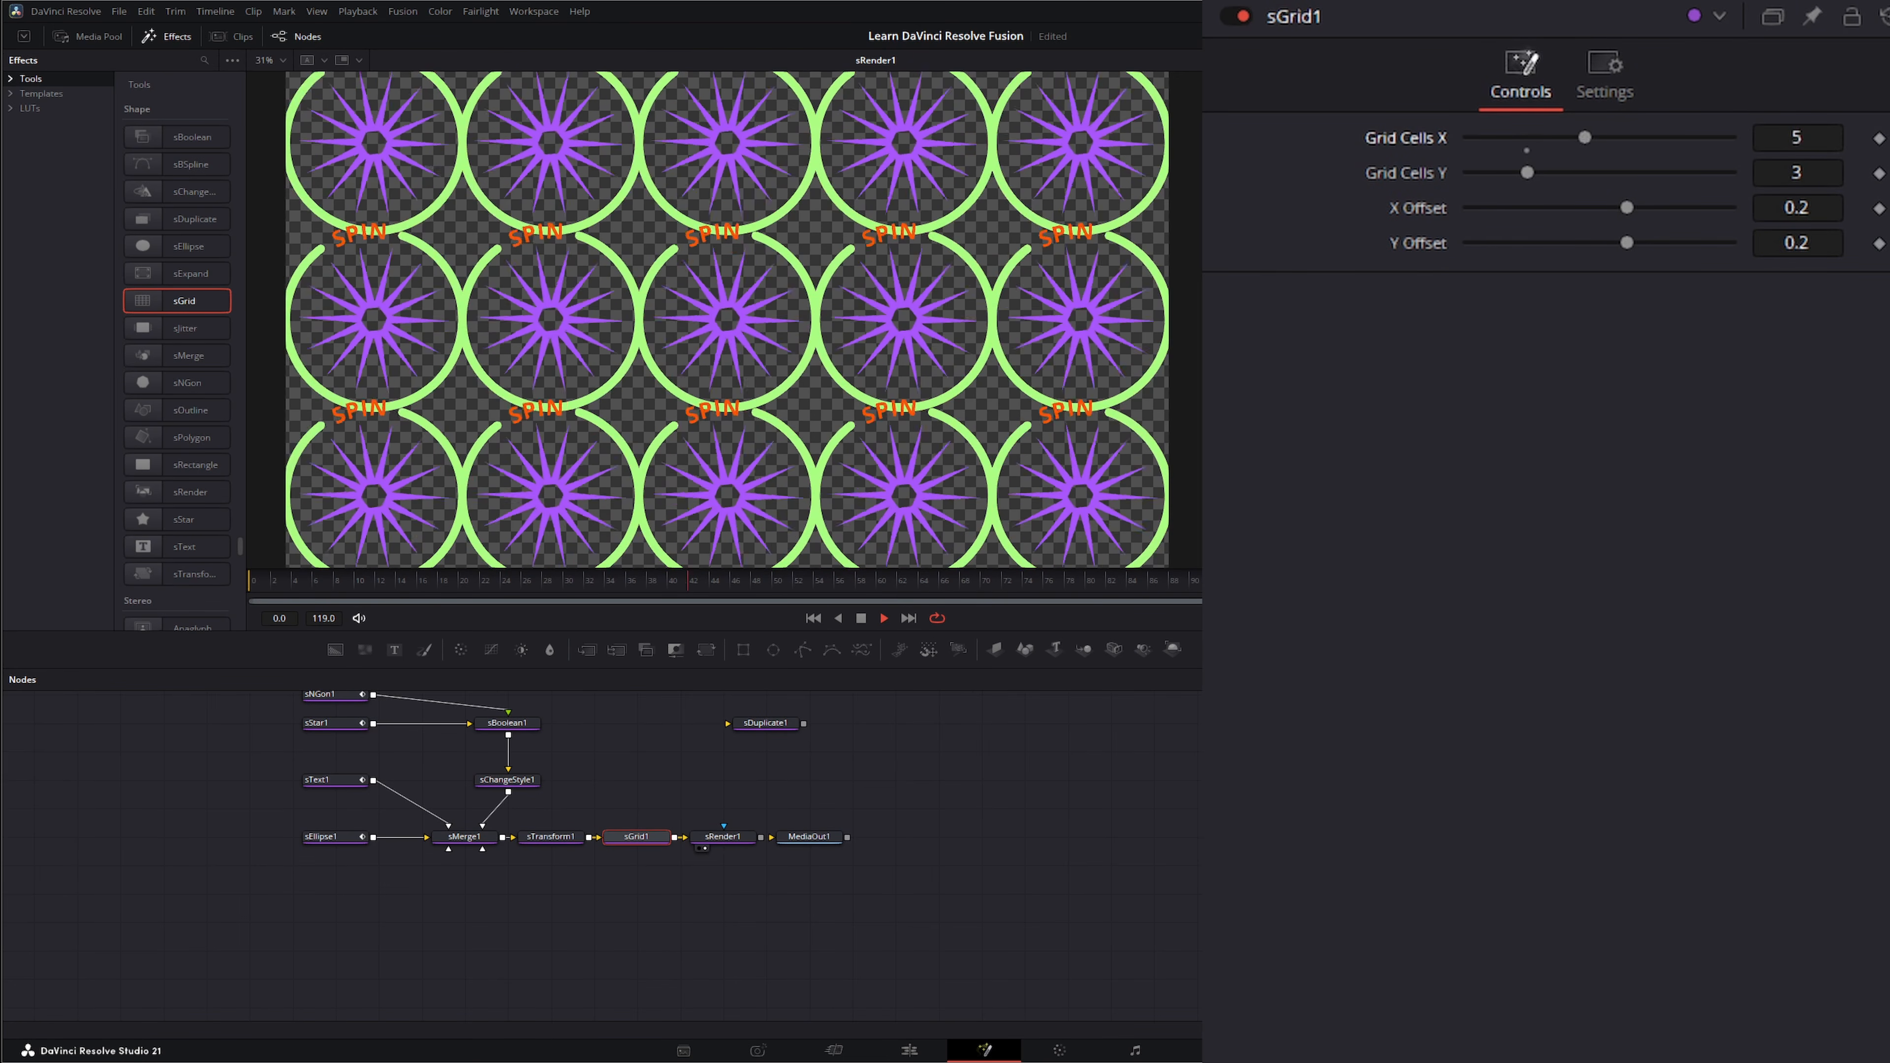
Step: Reduce the sTransform's X Size and Y Size to 0.347 and set the sGrid's Y Offset to 0.19
{"action": "left_click", "coordinate": [554, 837]}
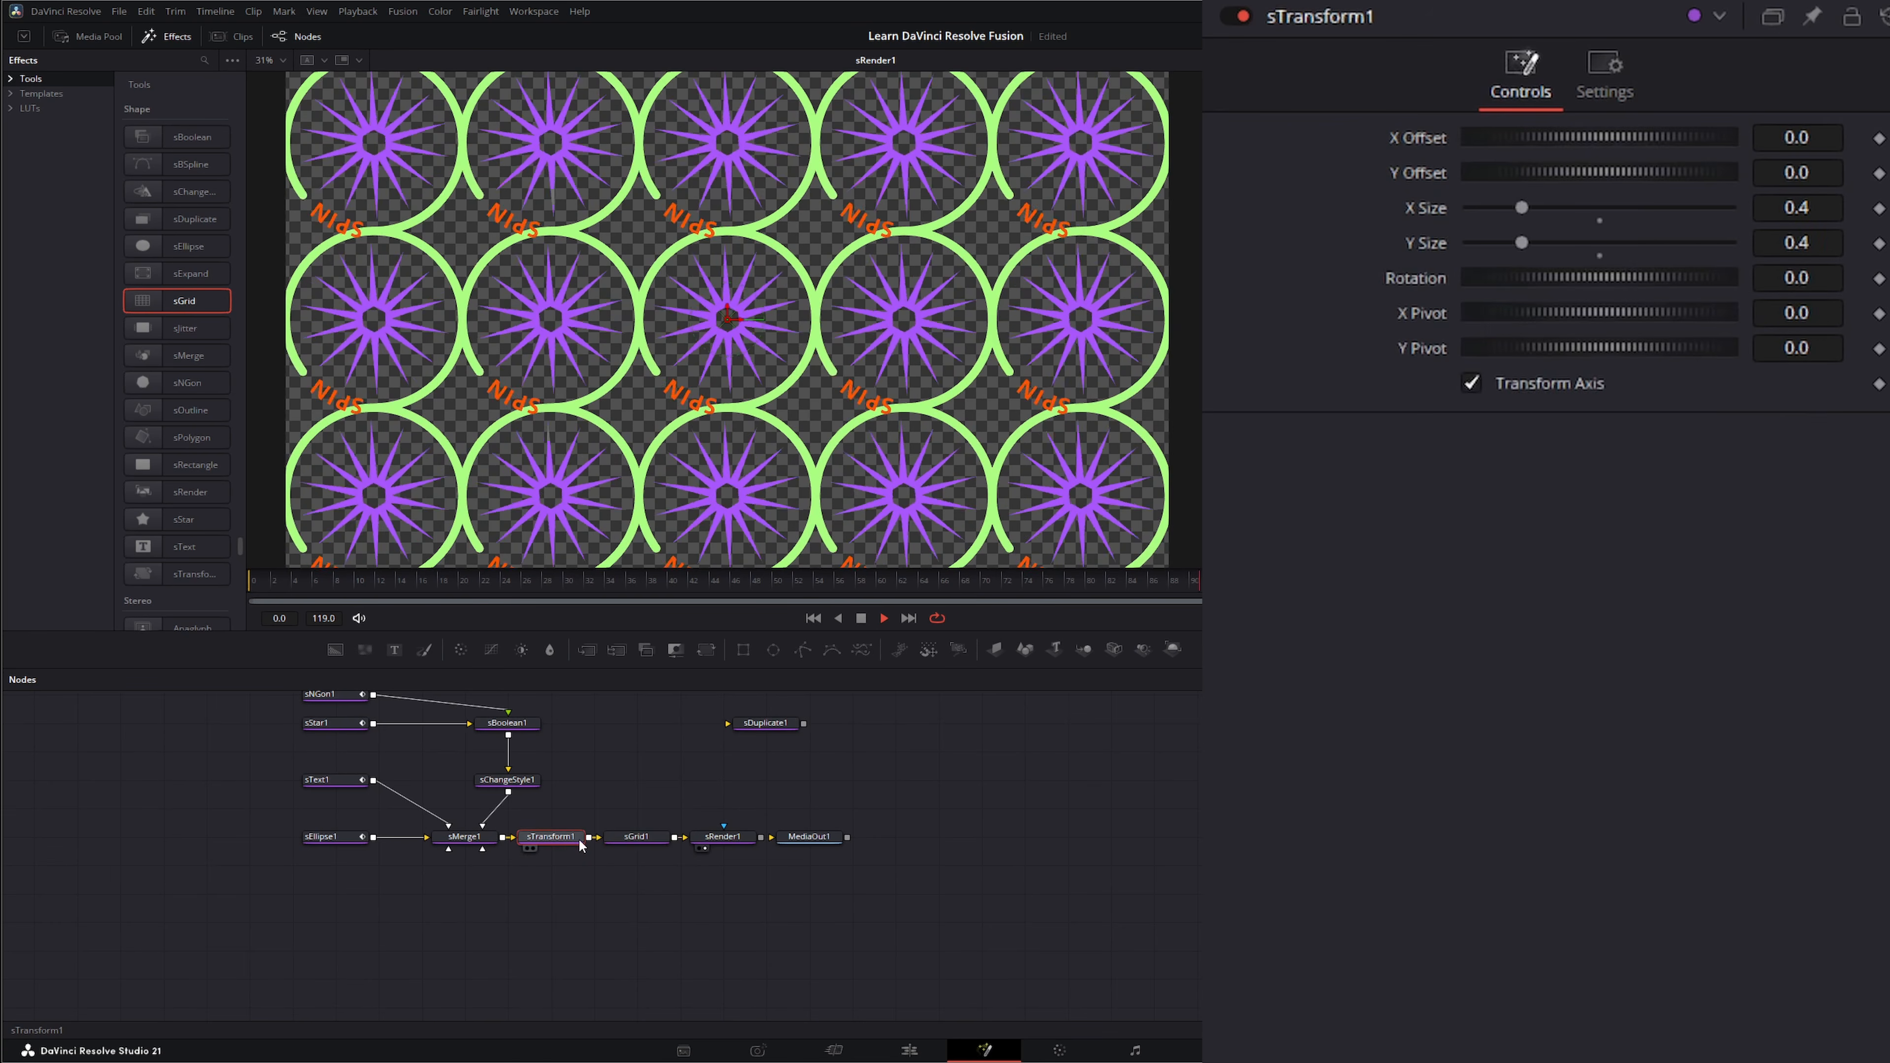
{"action": "left_click", "coordinate": [1793, 207]}
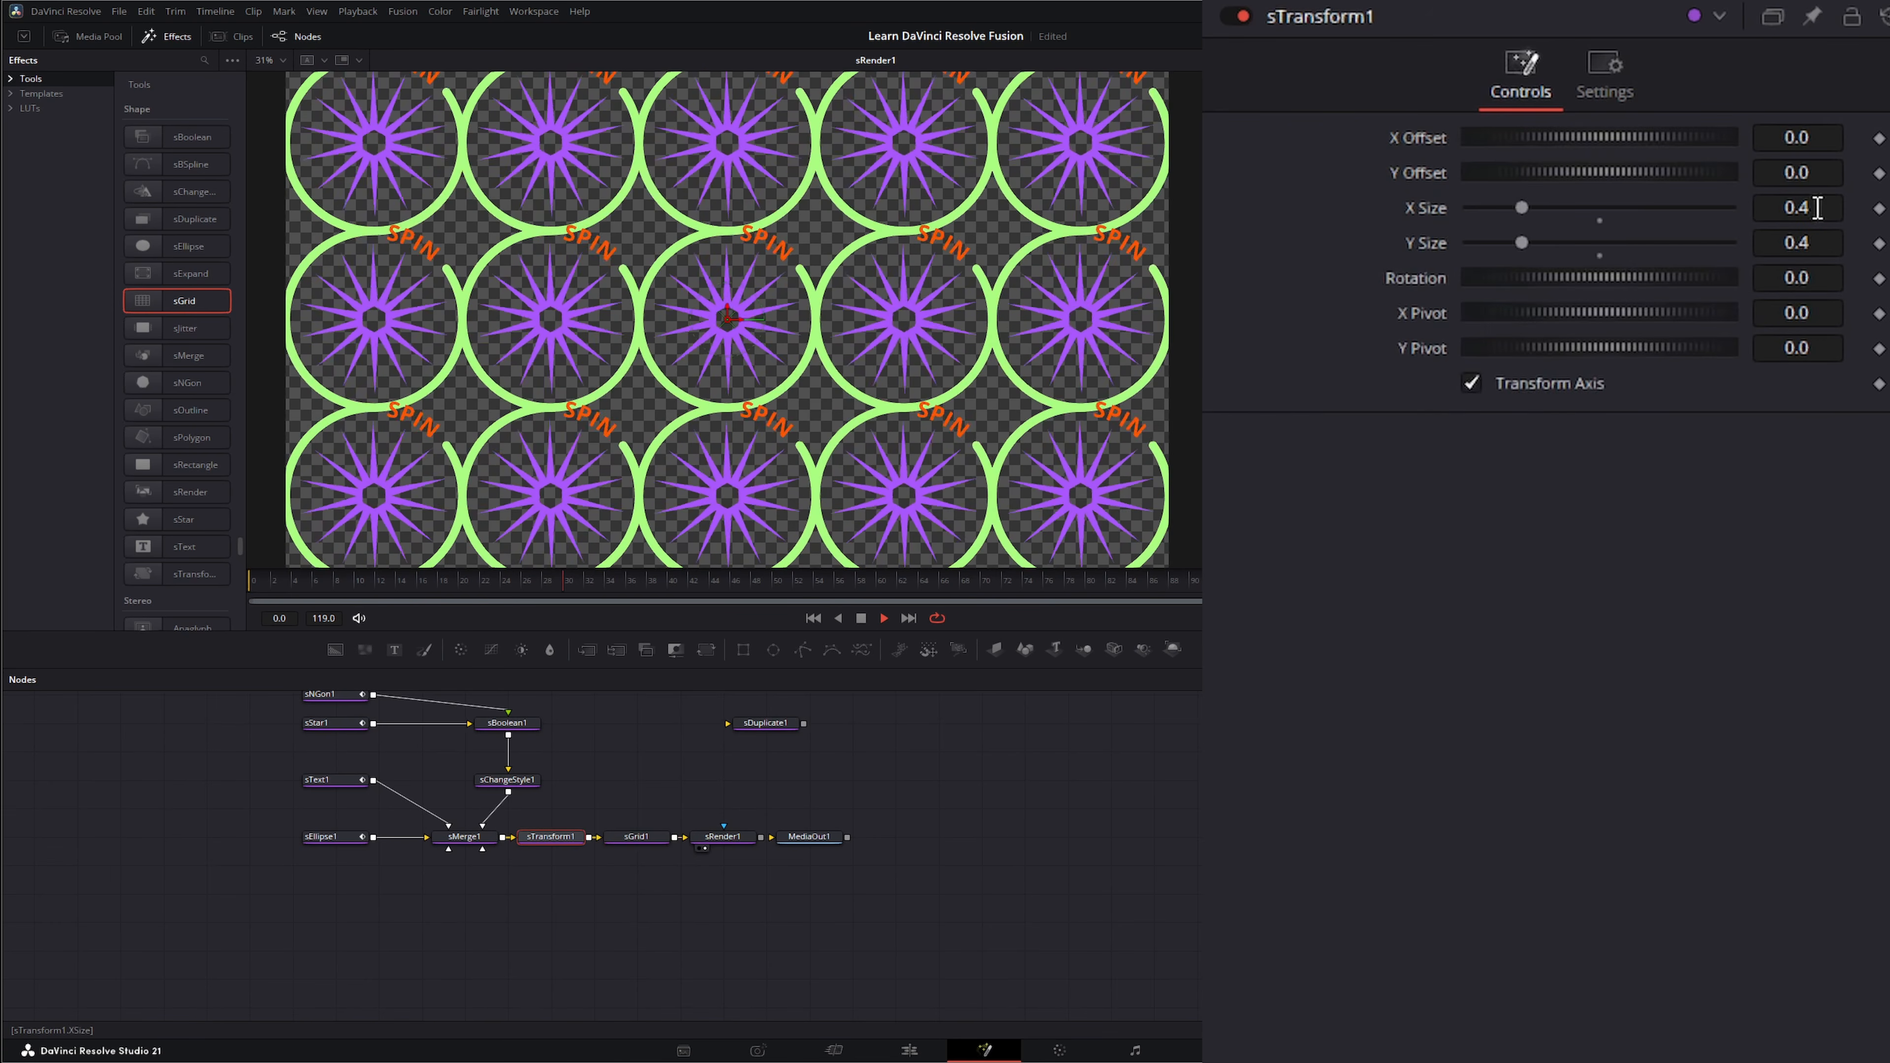
{"action": "type", "text": "0.386"}
{"action": "key", "text": "Return"}
{"action": "left_click_drag", "start_coordinate": [1816, 208], "coordinate": [1787, 209]}
{"action": "double_click", "coordinate": [1832, 244]}
{"action": "type", "text": ".347"}
{"action": "key", "text": "Tab"}
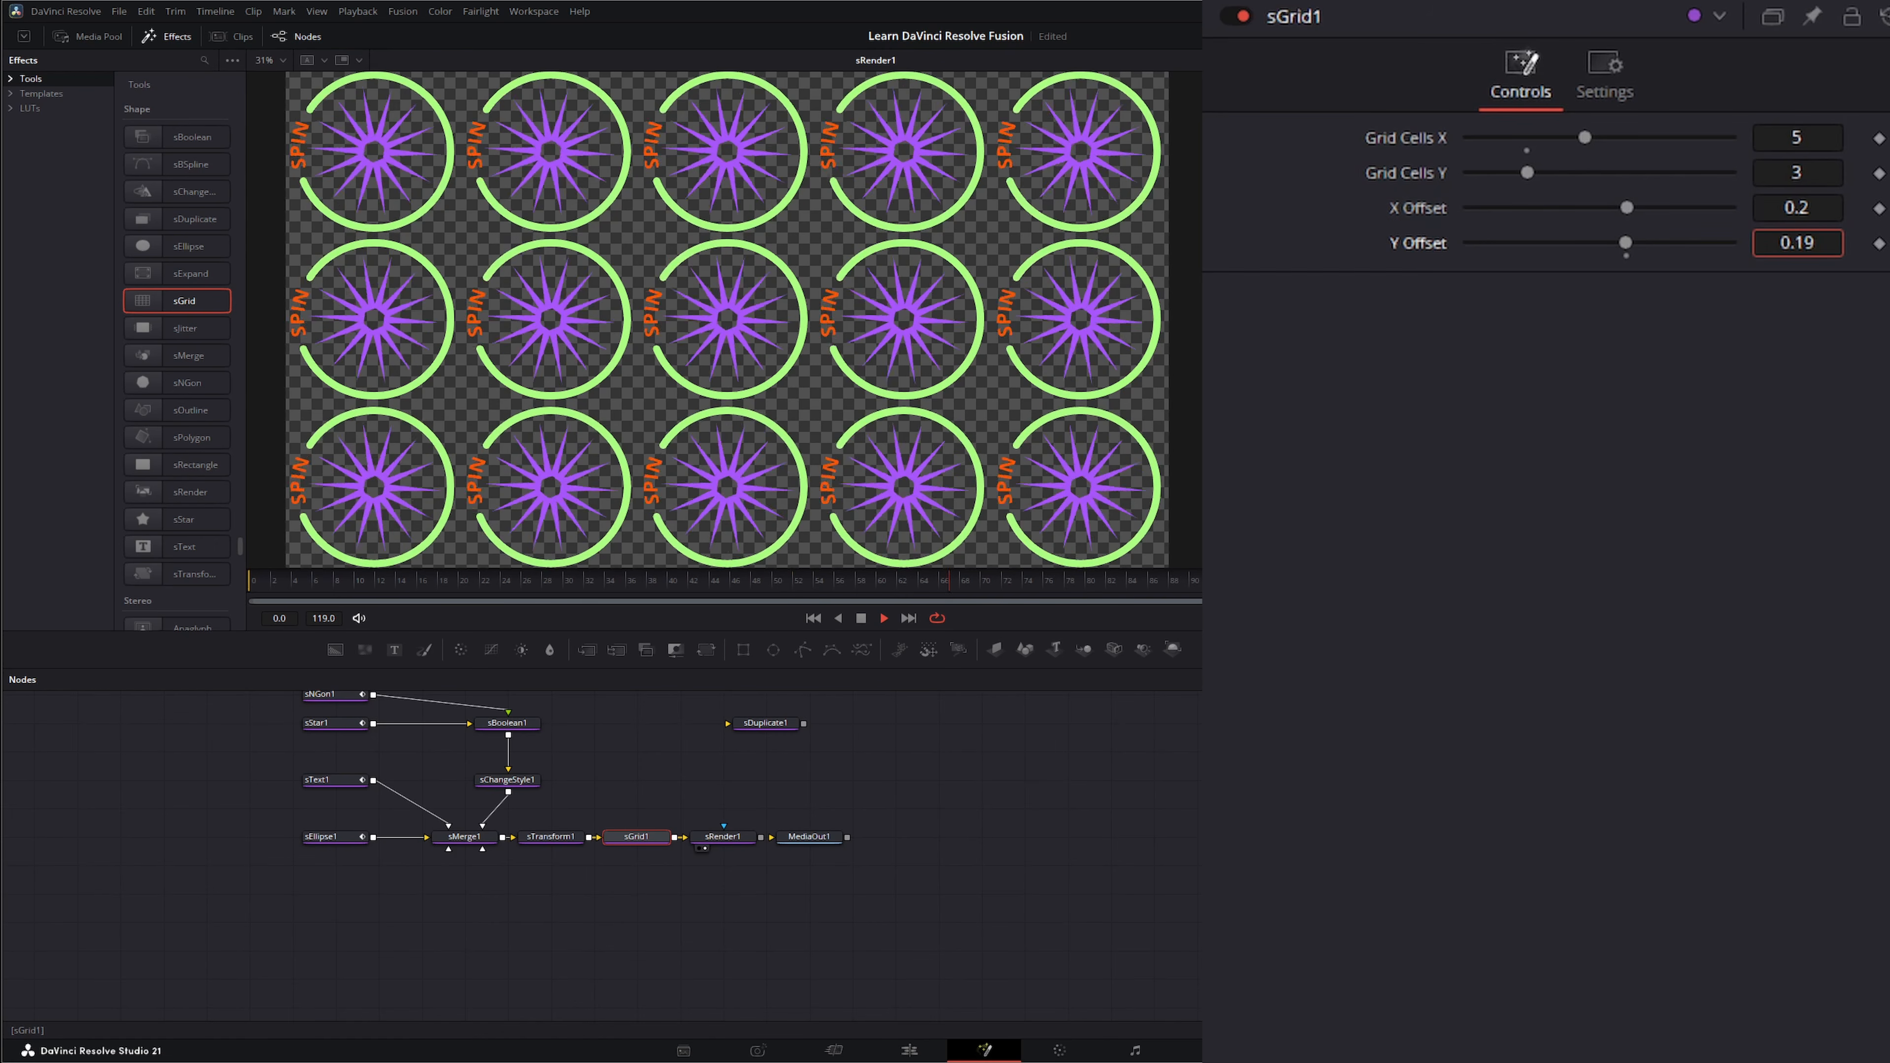
Step: Set the sGrid's Y Offset to 0.188, pull sGrid out of the node chain, and stop playback
{"action": "left_click_drag", "start_coordinate": [1797, 243], "coordinate": [1792, 242]}
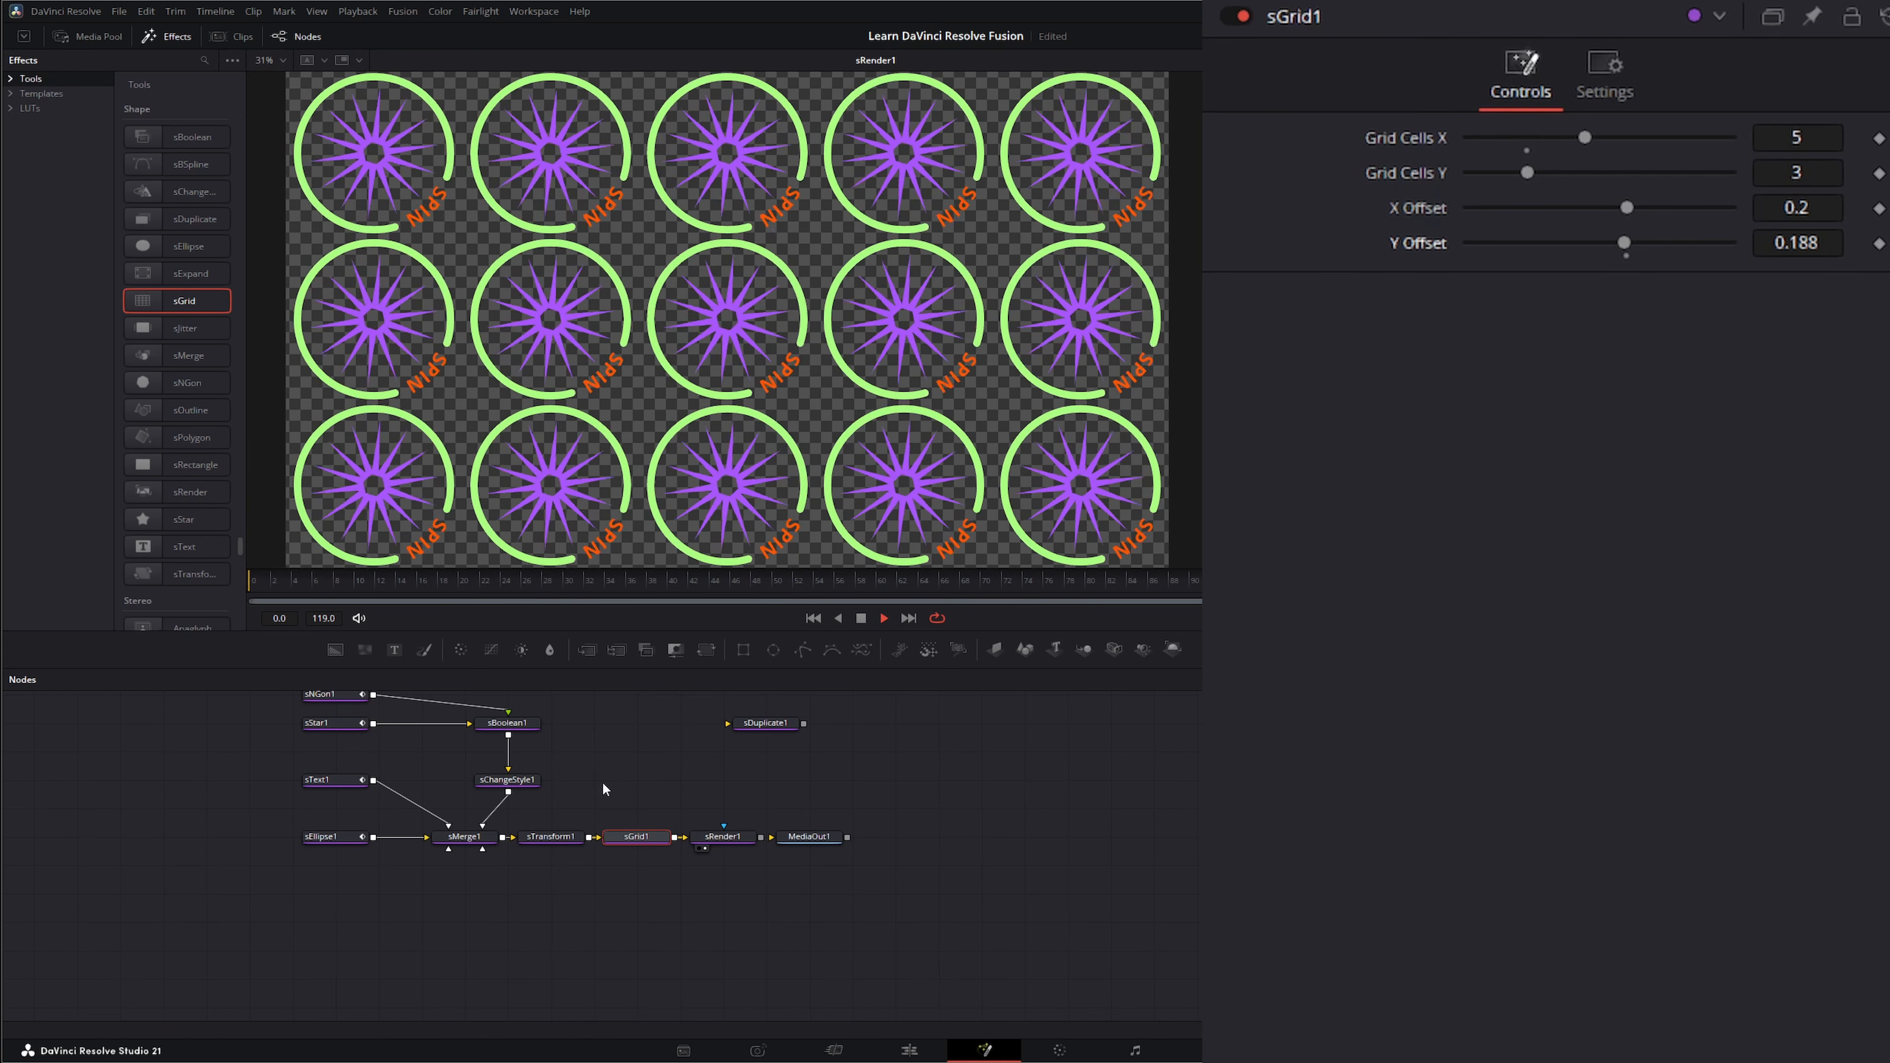
{"action": "left_click_drag", "start_coordinate": [623, 780], "coordinate": [785, 748]}
{"action": "left_click", "coordinate": [861, 618]}
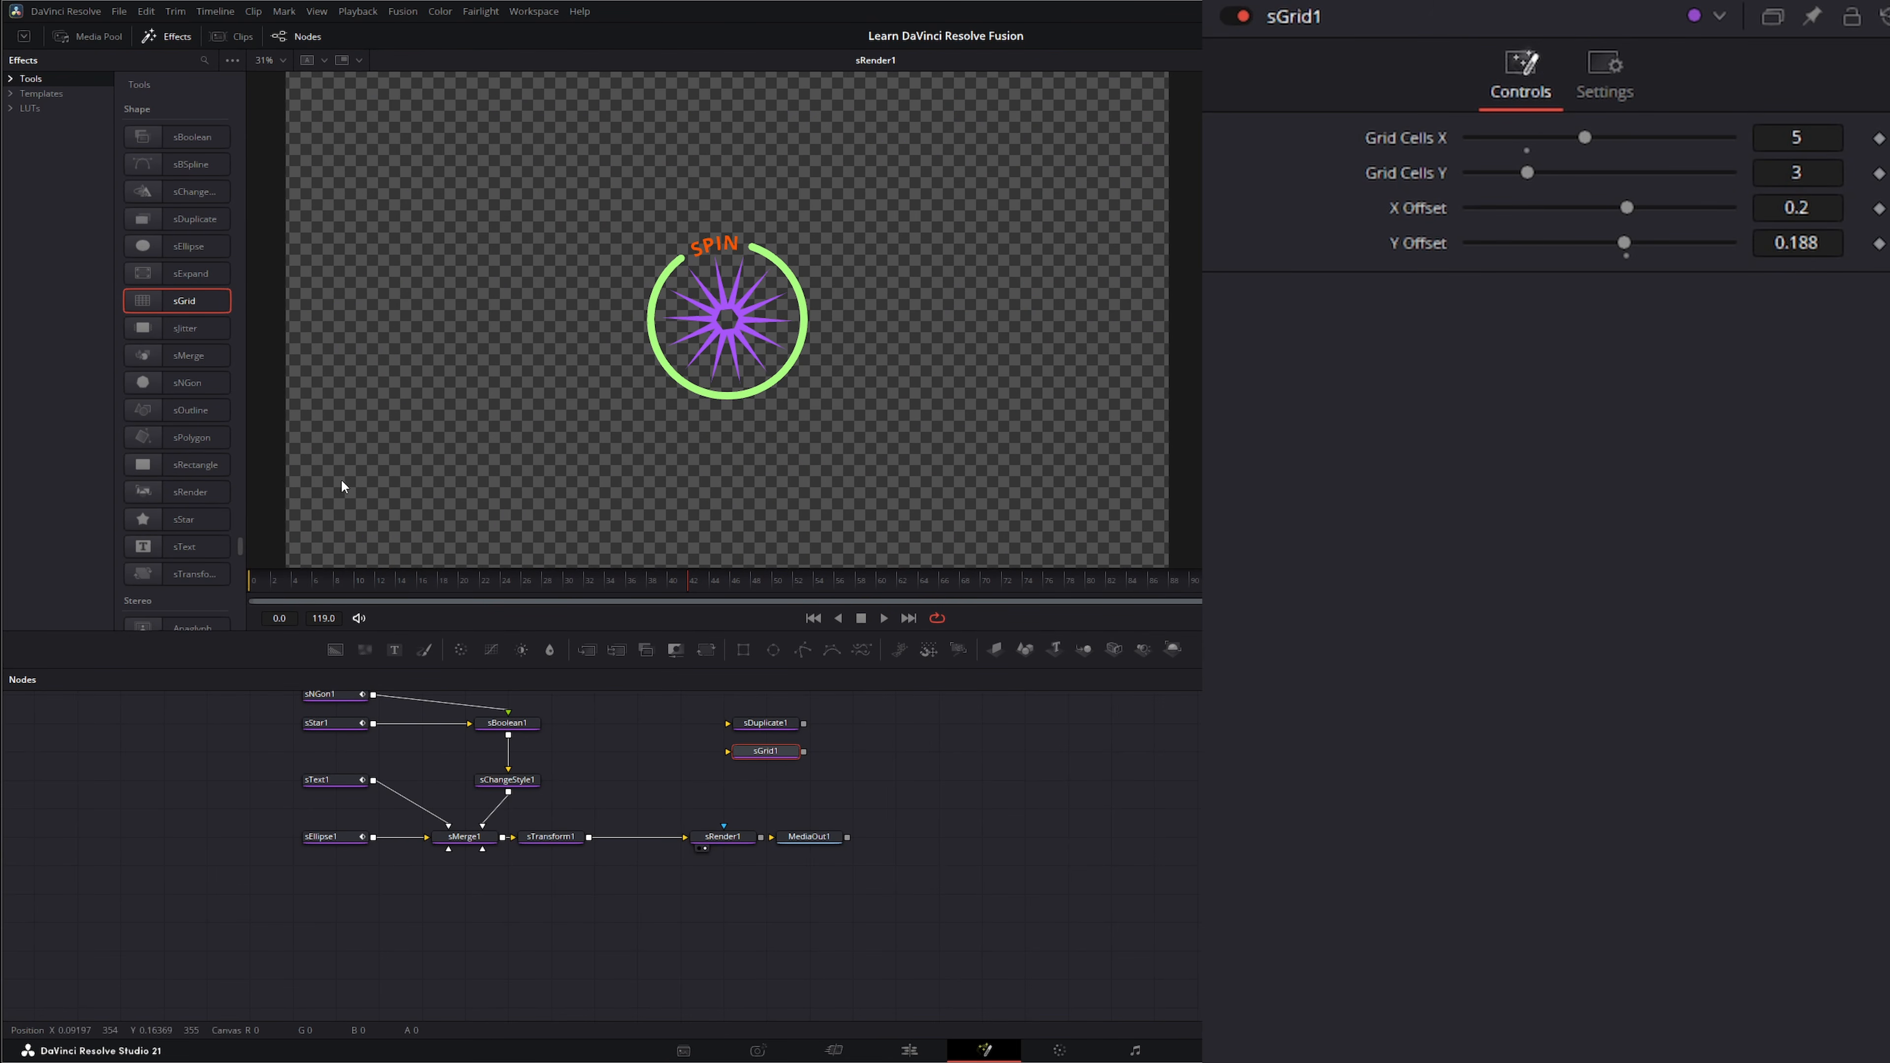
Step: Insert an sJitter between sTransform and sRender and reset the sTransform's X Size and Y Size to 1.0
{"action": "left_click_drag", "start_coordinate": [175, 330], "coordinate": [214, 336]}
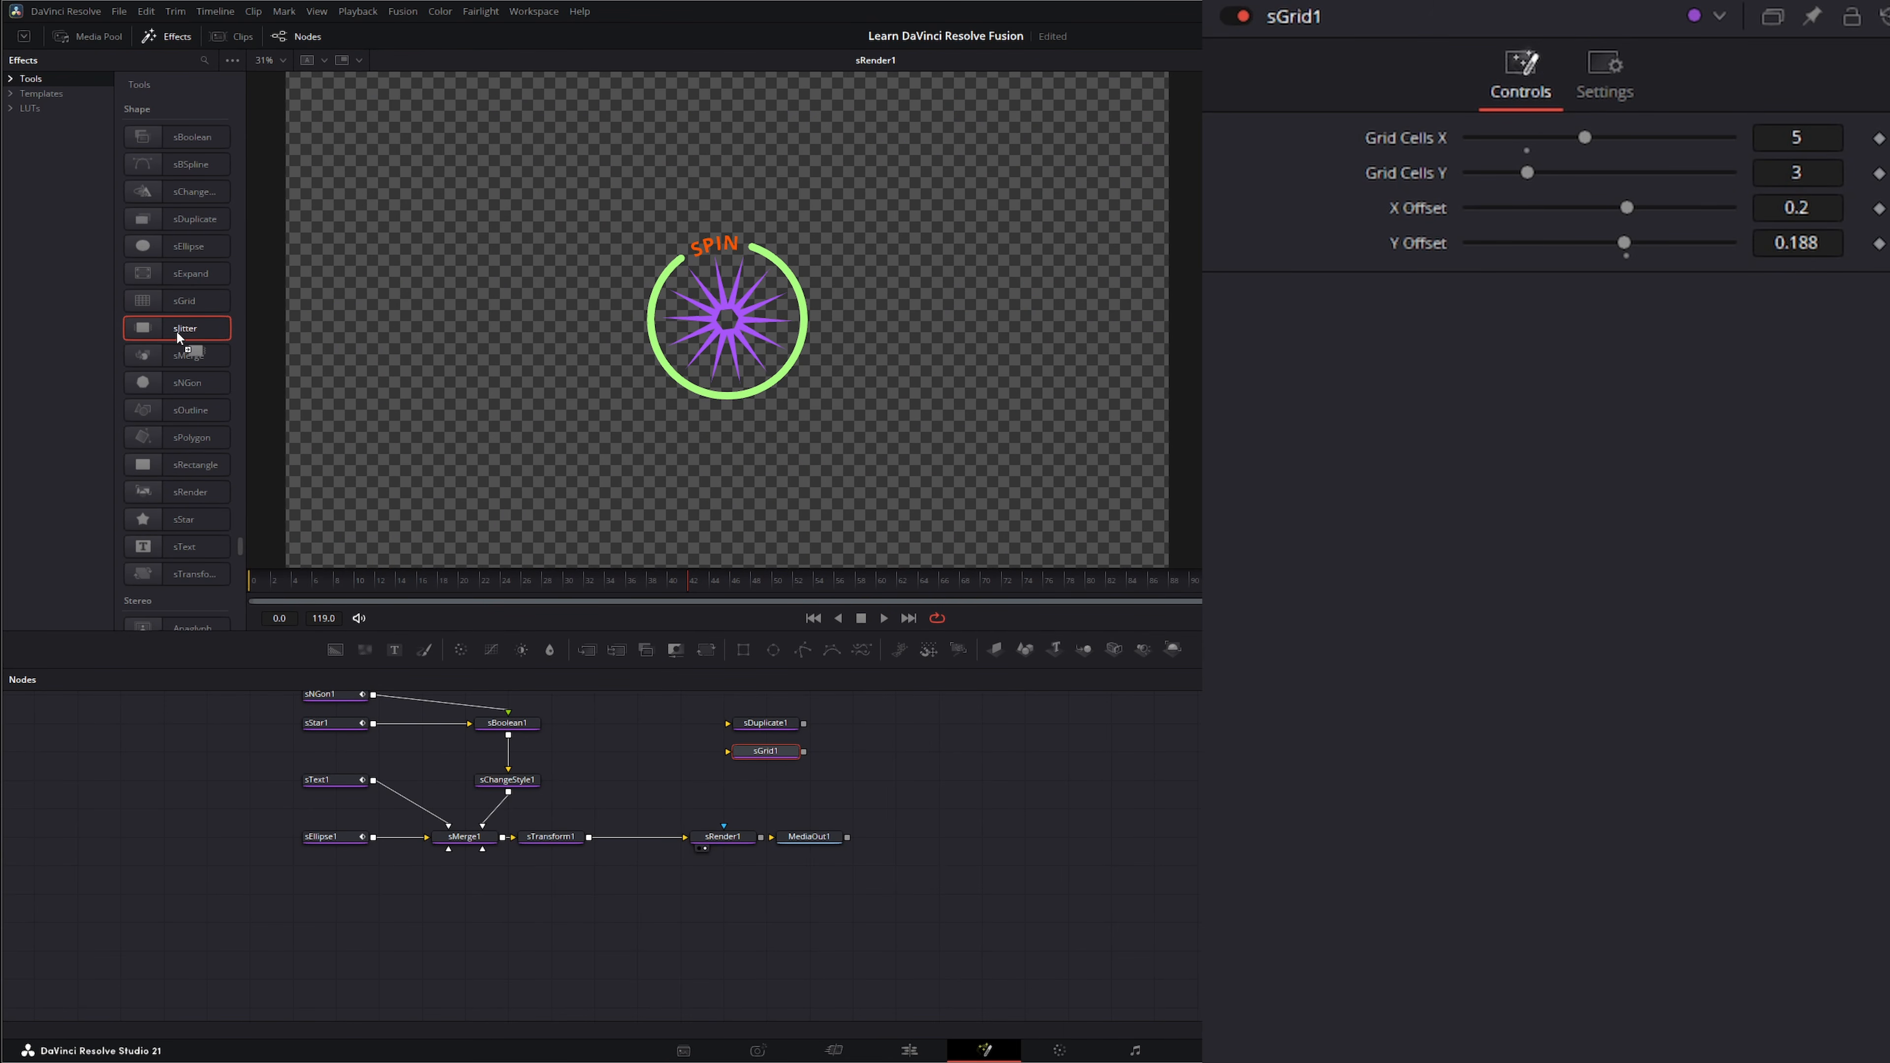
{"action": "left_click_drag", "start_coordinate": [340, 490], "coordinate": [645, 840]}
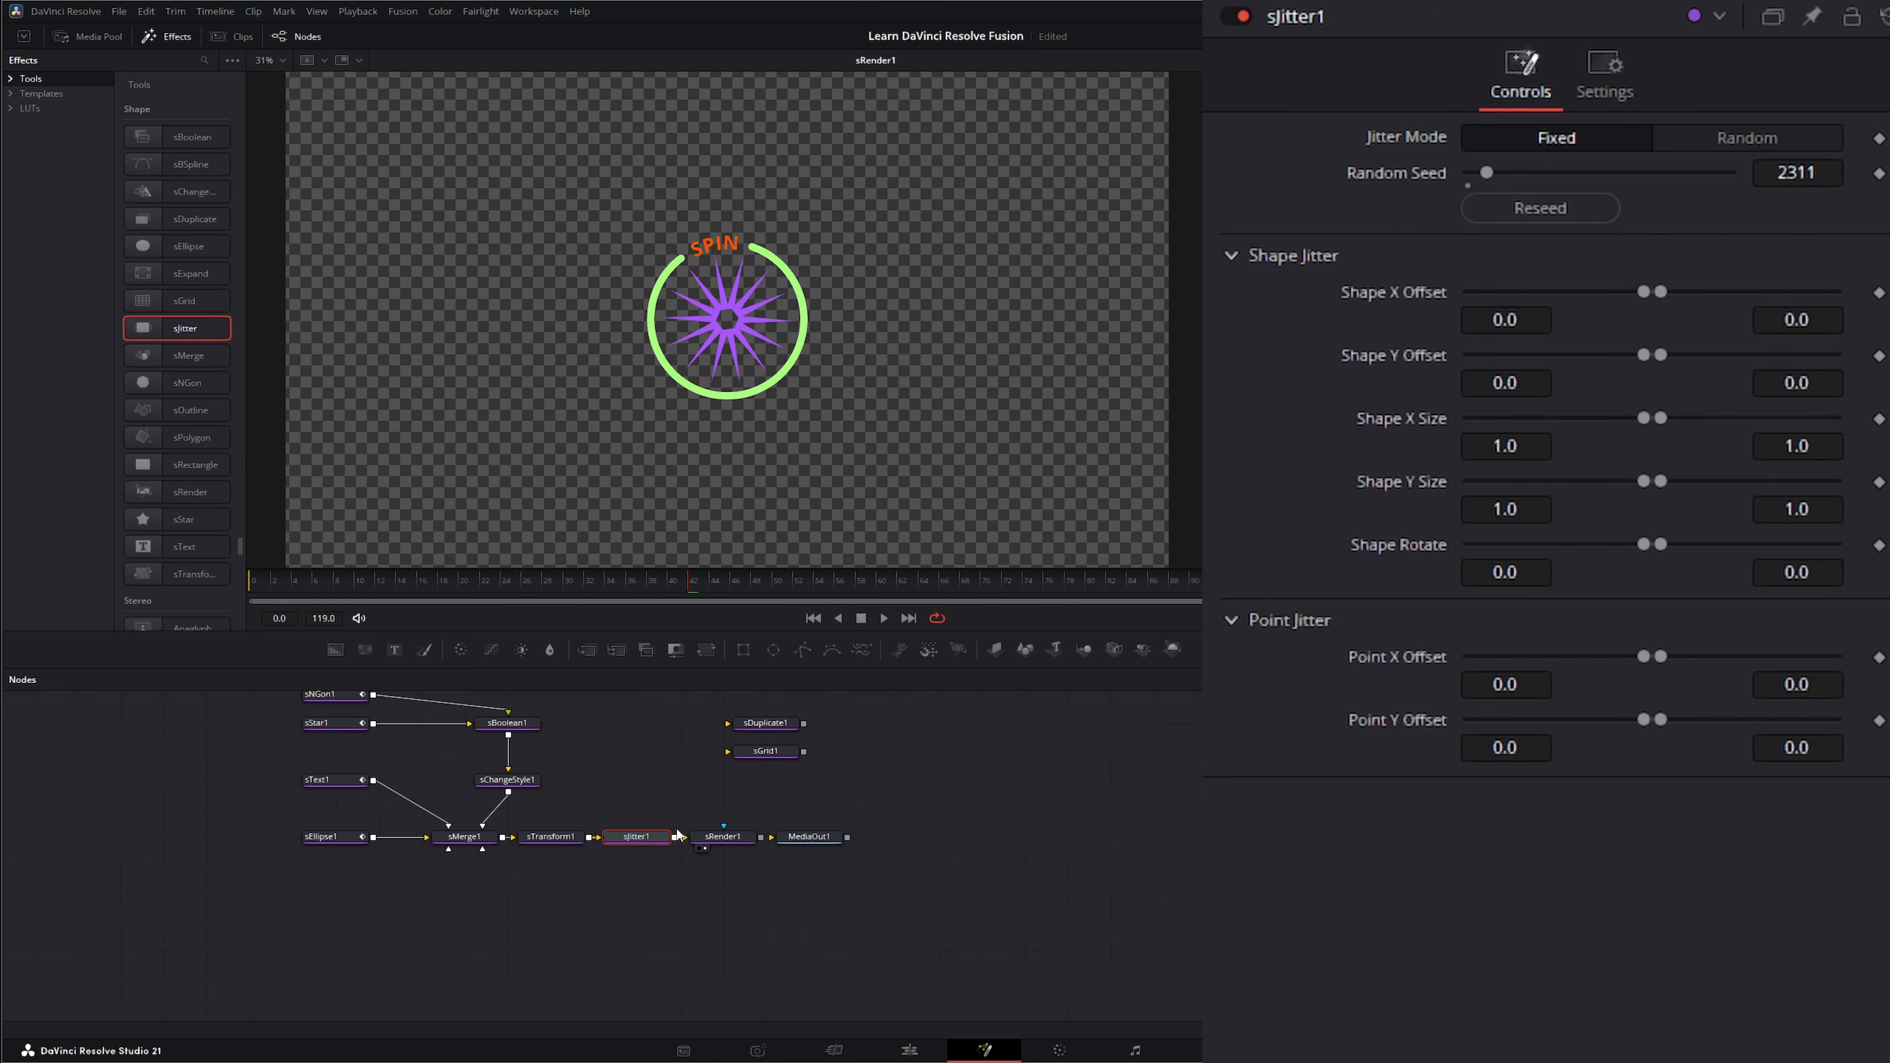
{"action": "left_click", "coordinate": [542, 839]}
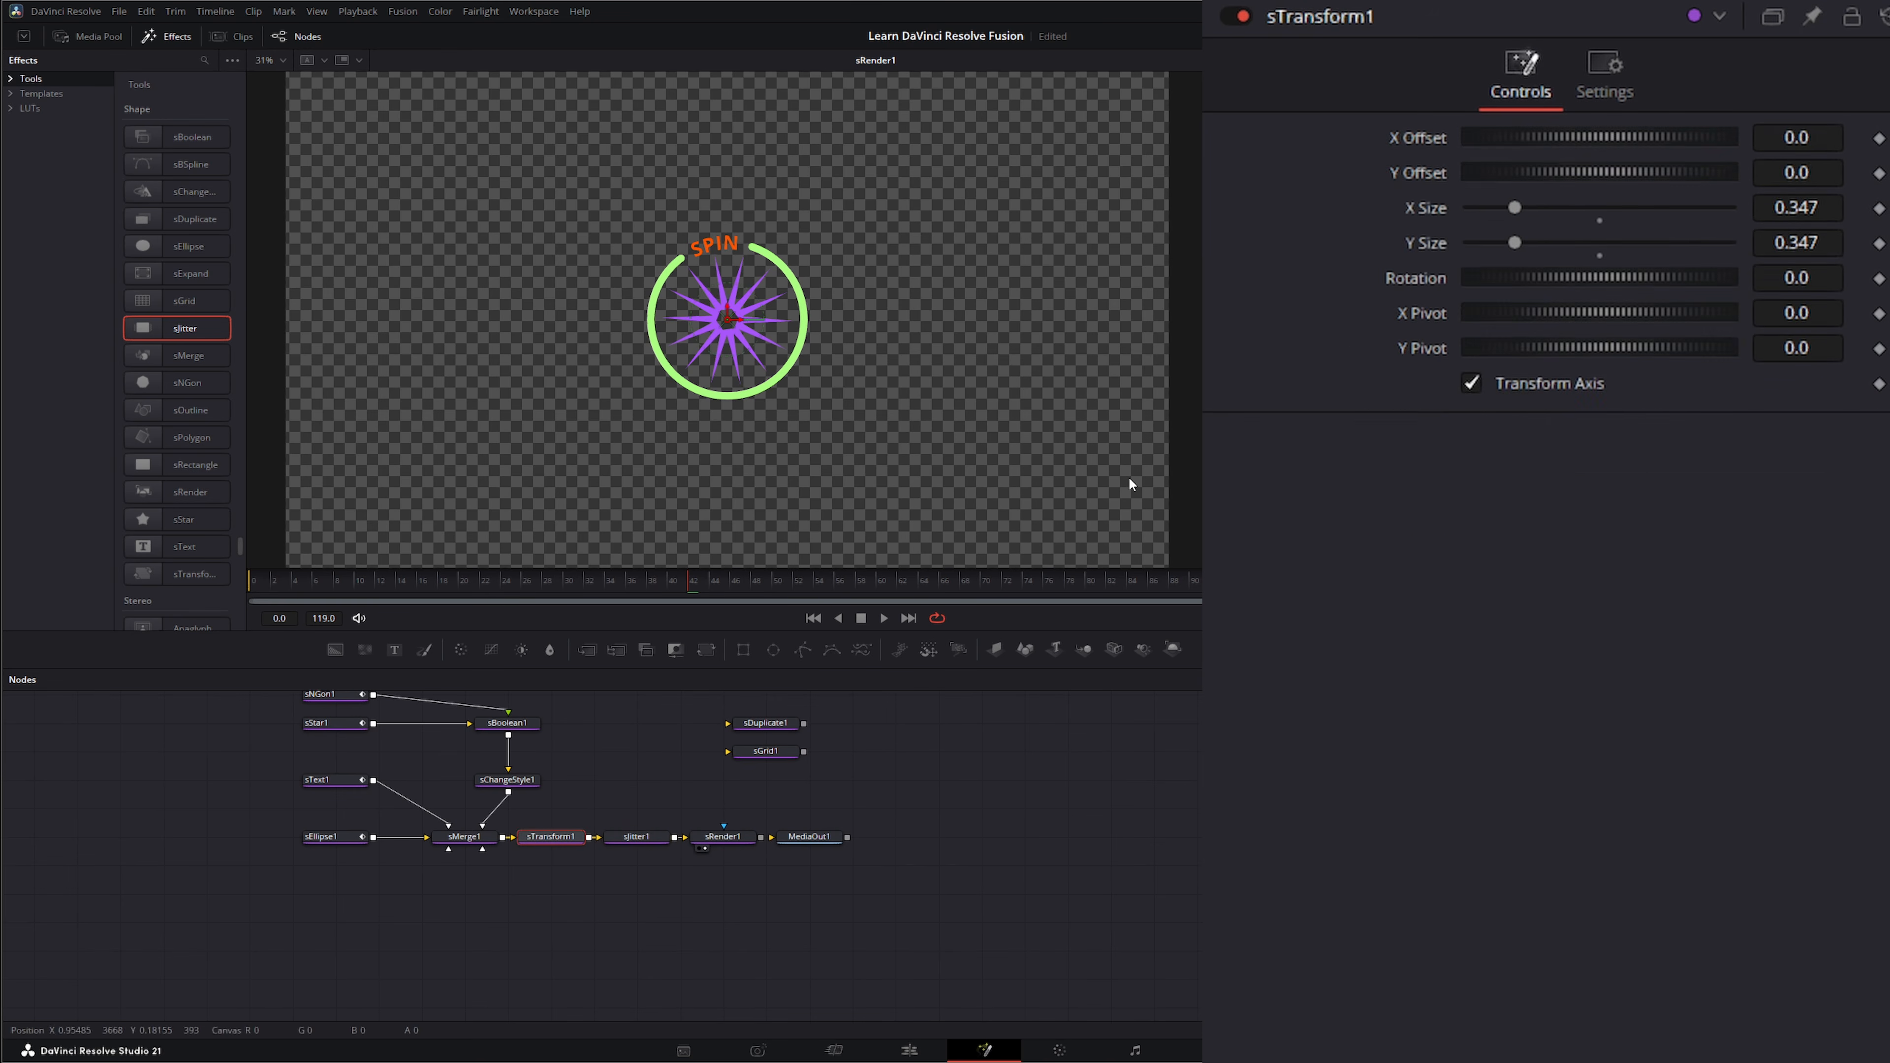
{"action": "double_click", "coordinate": [1422, 214]}
{"action": "double_click", "coordinate": [1437, 244]}
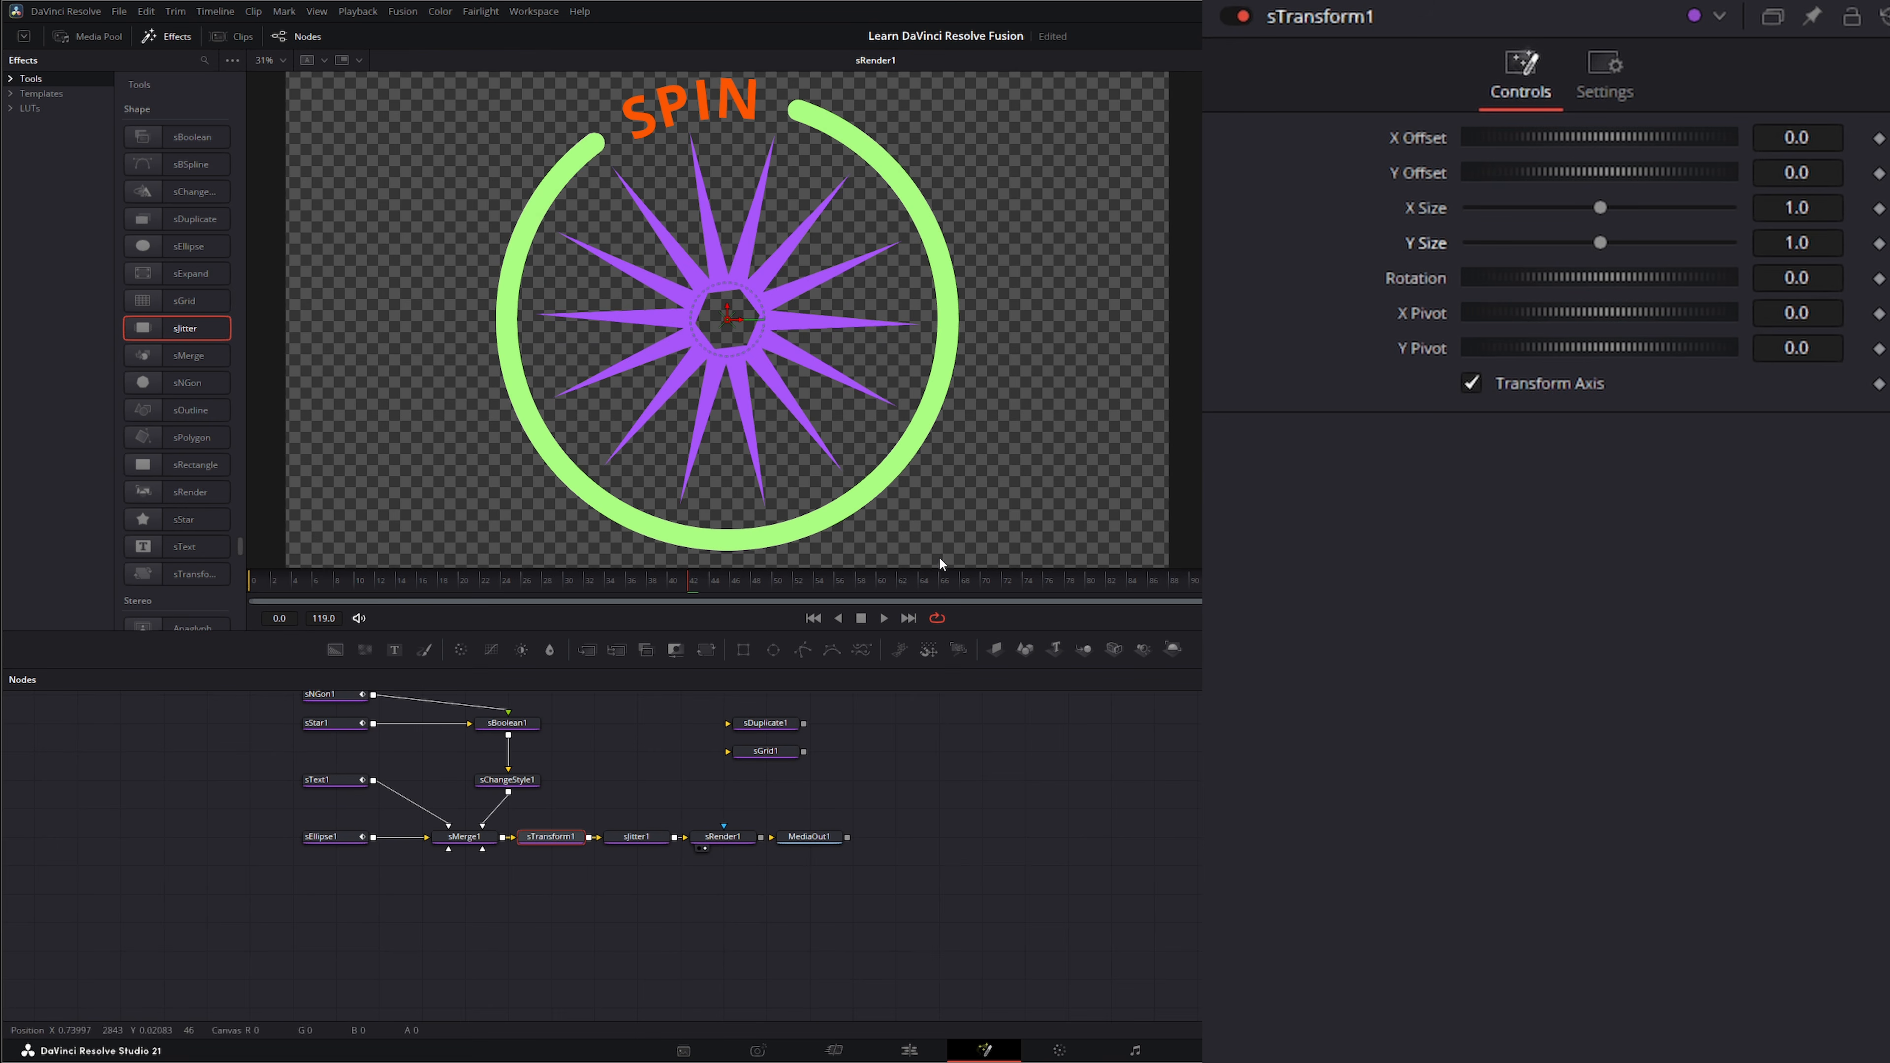
Step: Set the sJitter's Shape X Offset range from -0.048 to 0.072
{"action": "left_click", "coordinate": [632, 840]}
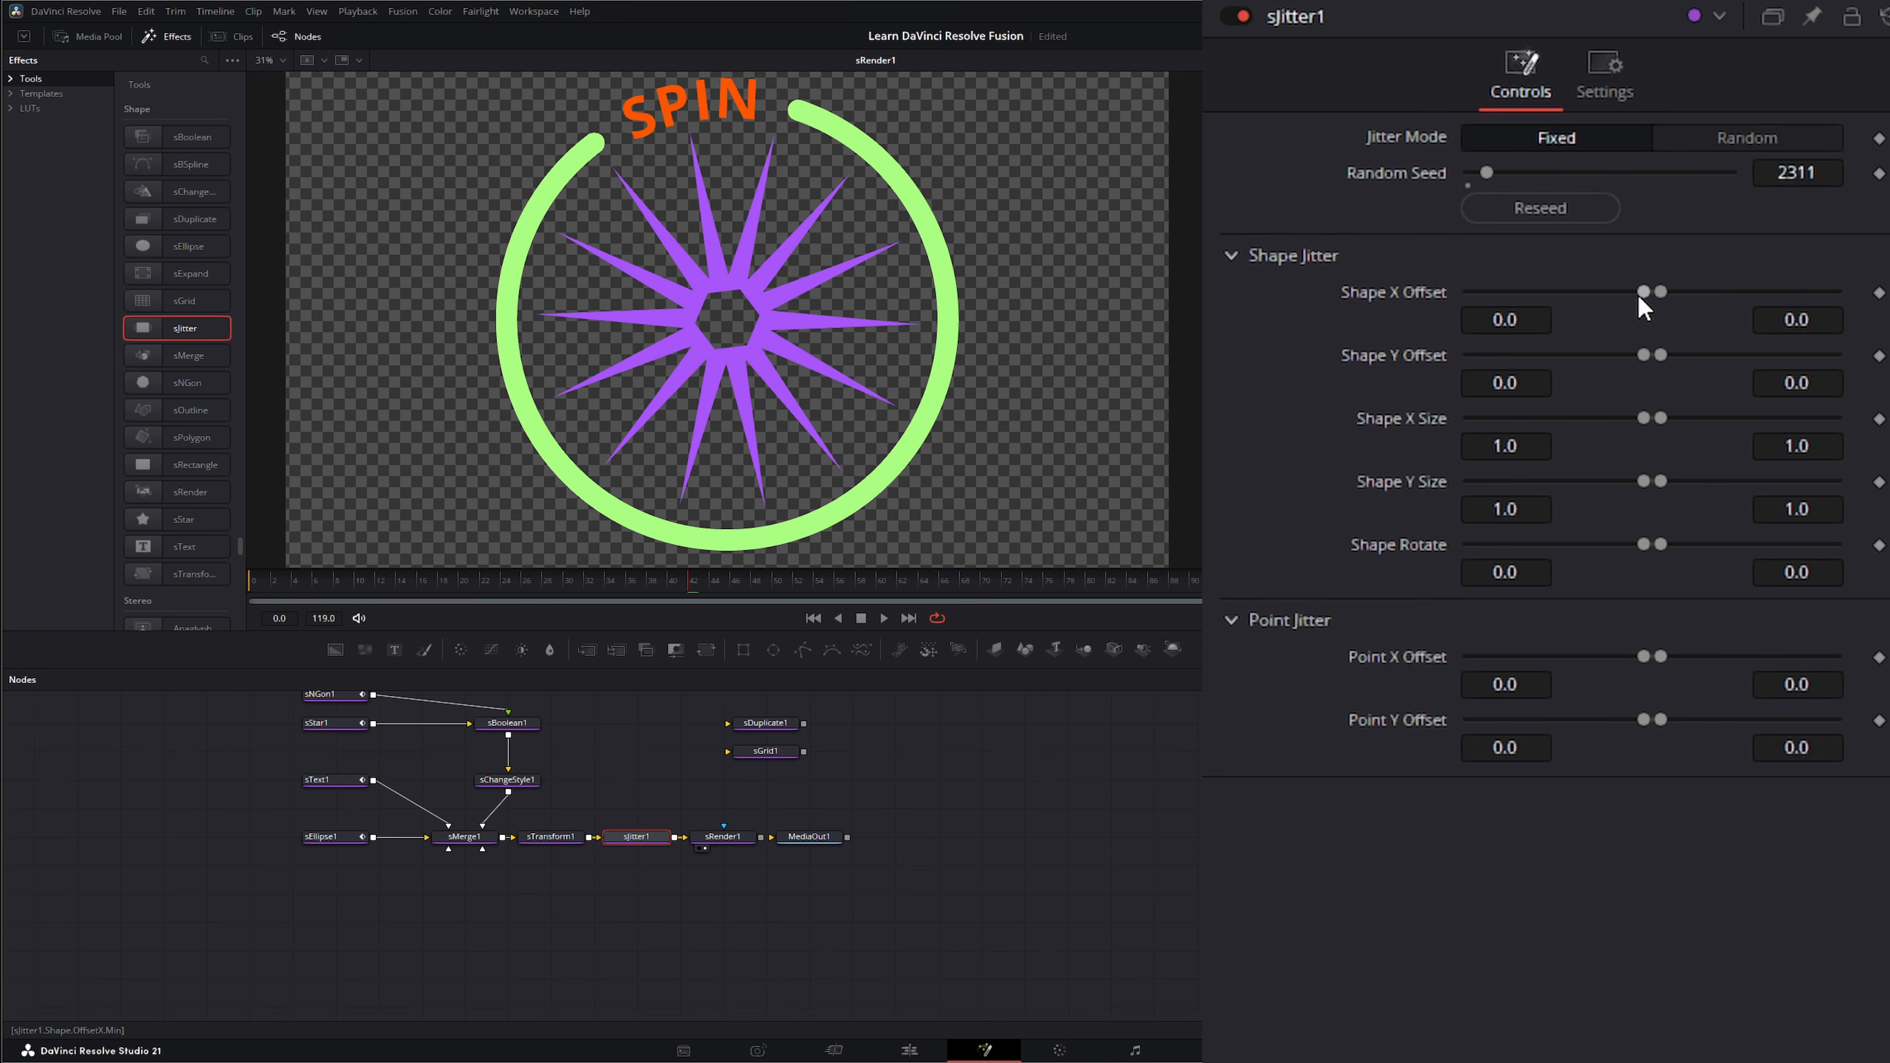
{"action": "left_click_drag", "start_coordinate": [1641, 294], "coordinate": [1582, 296]}
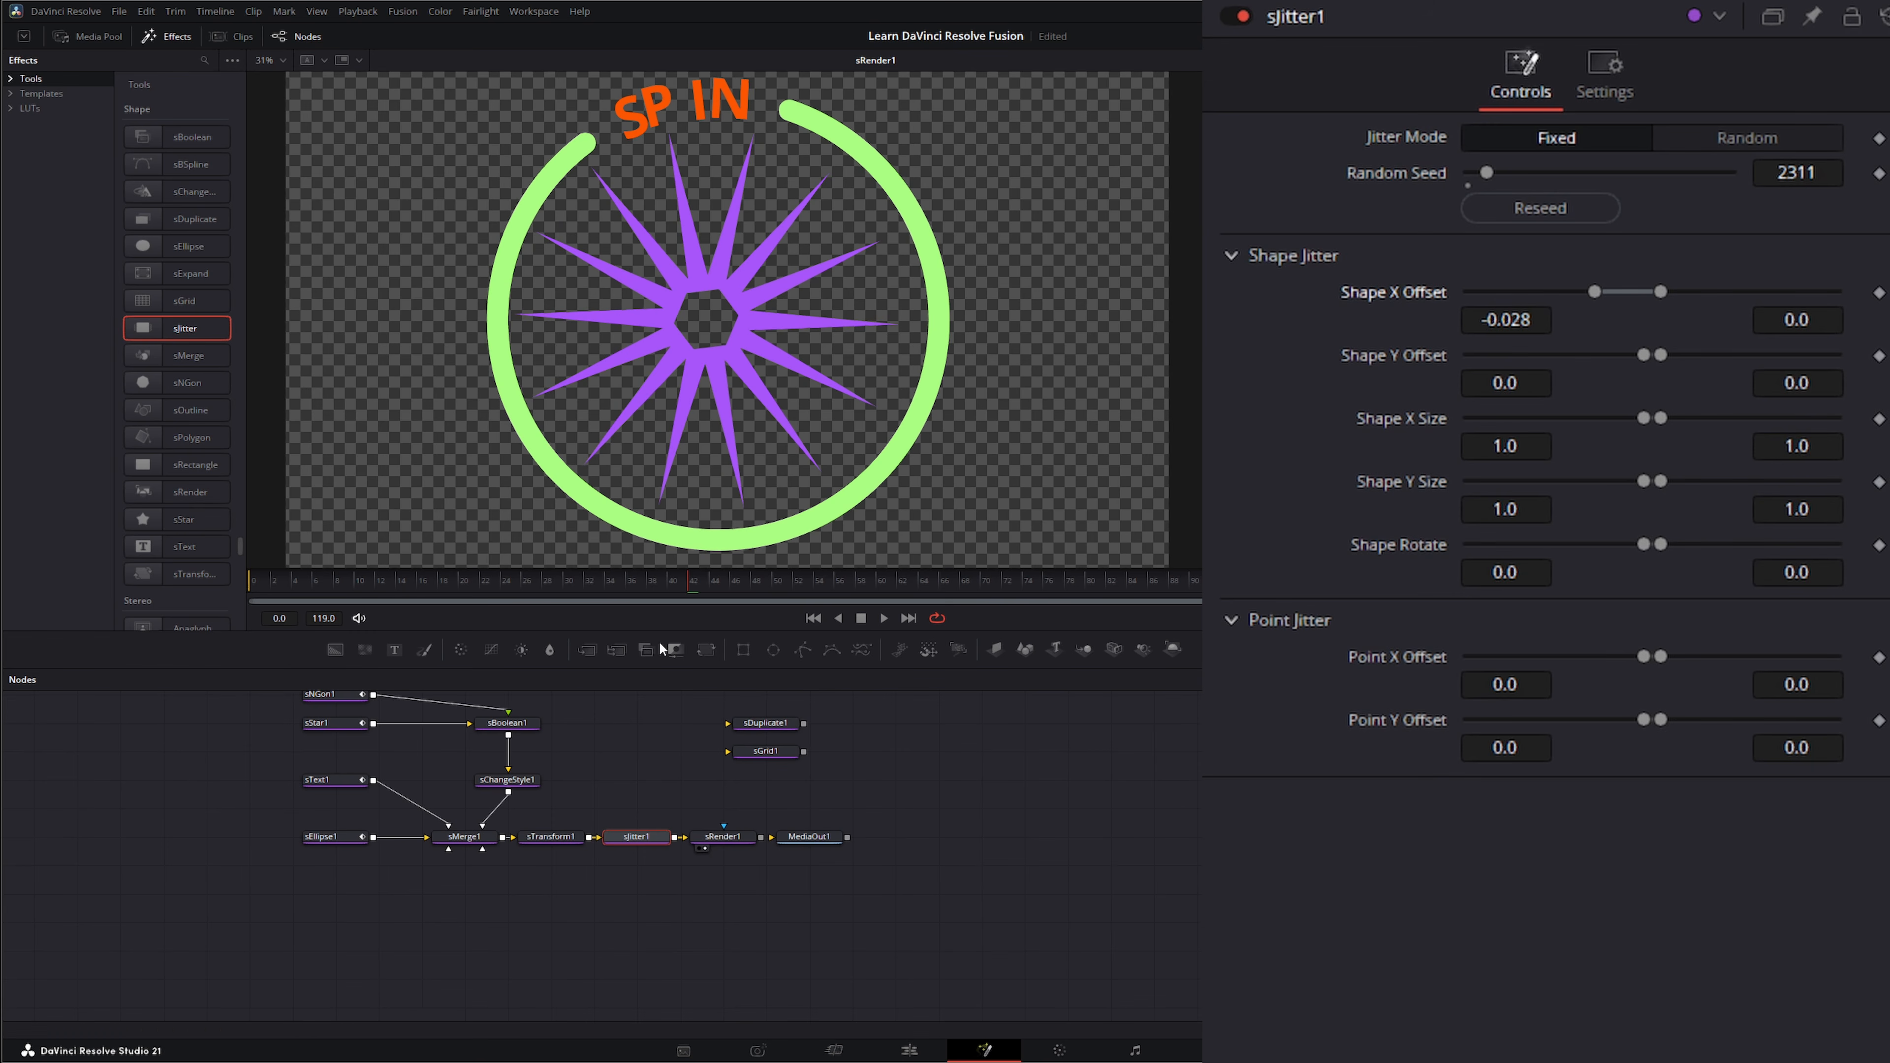
{"action": "left_click_drag", "start_coordinate": [1670, 291], "coordinate": [1795, 316]}
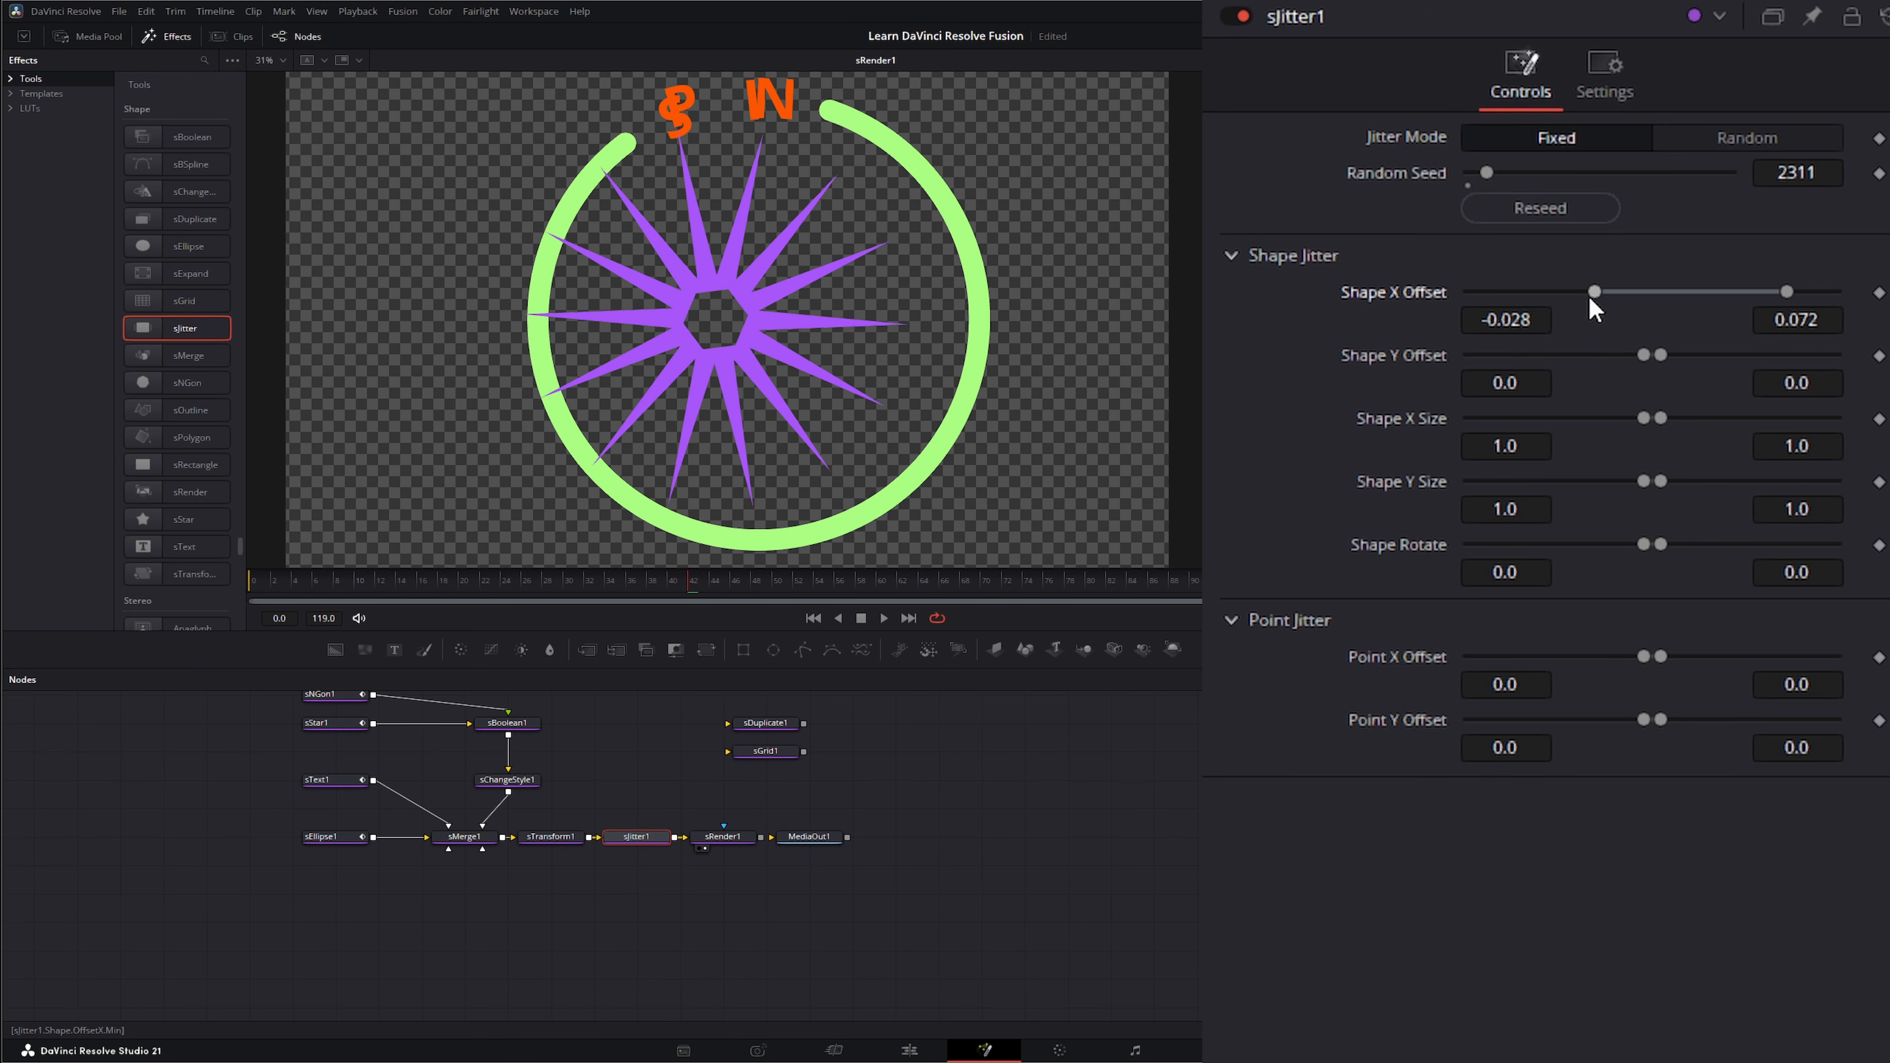
{"action": "mouse_move", "coordinate": [1555, 298]}
{"action": "left_mouse_down"}
{"action": "mouse_move", "coordinate": [1533, 296]}
{"action": "mouse_move", "coordinate": [1560, 284]}
{"action": "left_mouse_up"}
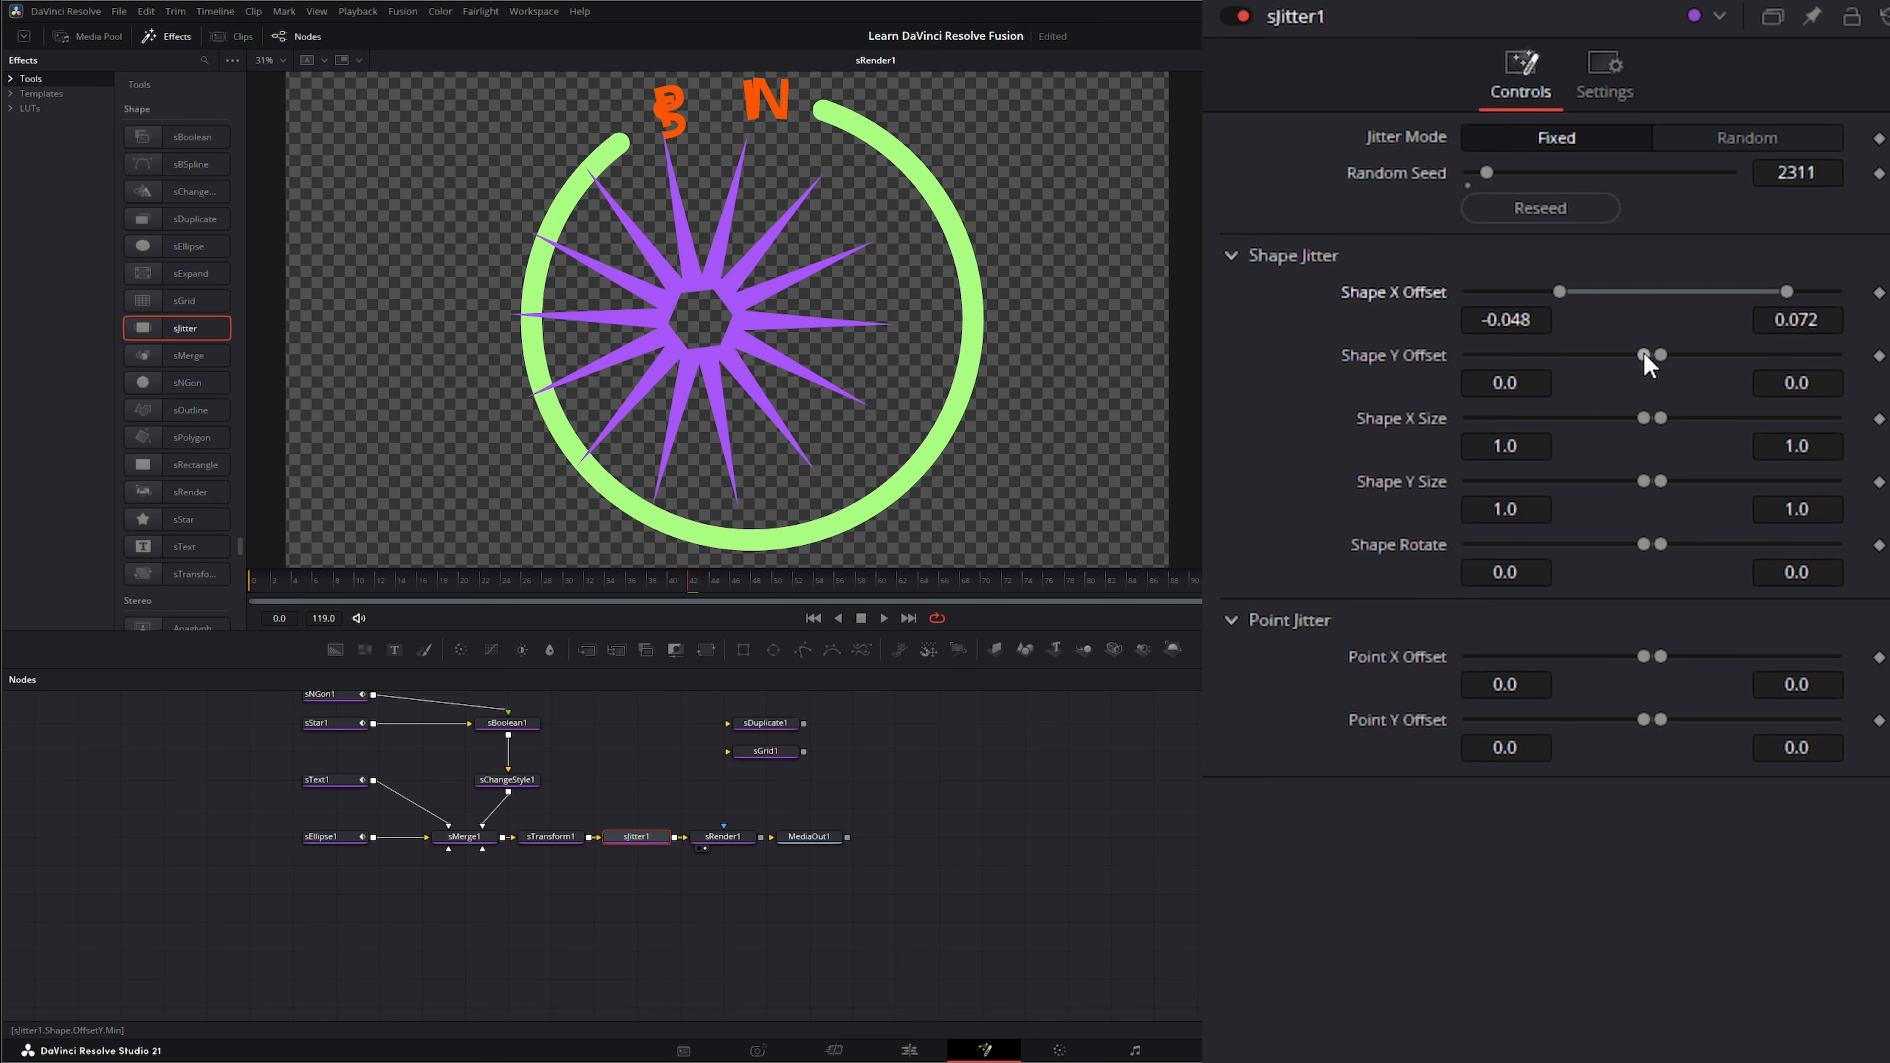
Step: Set the sJitter's minimum Shape Y Offset to -0.0192 and its minimum Shape Rotate to -43.2
{"action": "left_click_drag", "start_coordinate": [1648, 353], "coordinate": [1588, 356]}
{"action": "mouse_move", "coordinate": [1646, 421]}
{"action": "left_mouse_down"}
{"action": "mouse_move", "coordinate": [1575, 417]}
{"action": "mouse_move", "coordinate": [1658, 418]}
{"action": "mouse_move", "coordinate": [1642, 422]}
{"action": "left_mouse_up"}
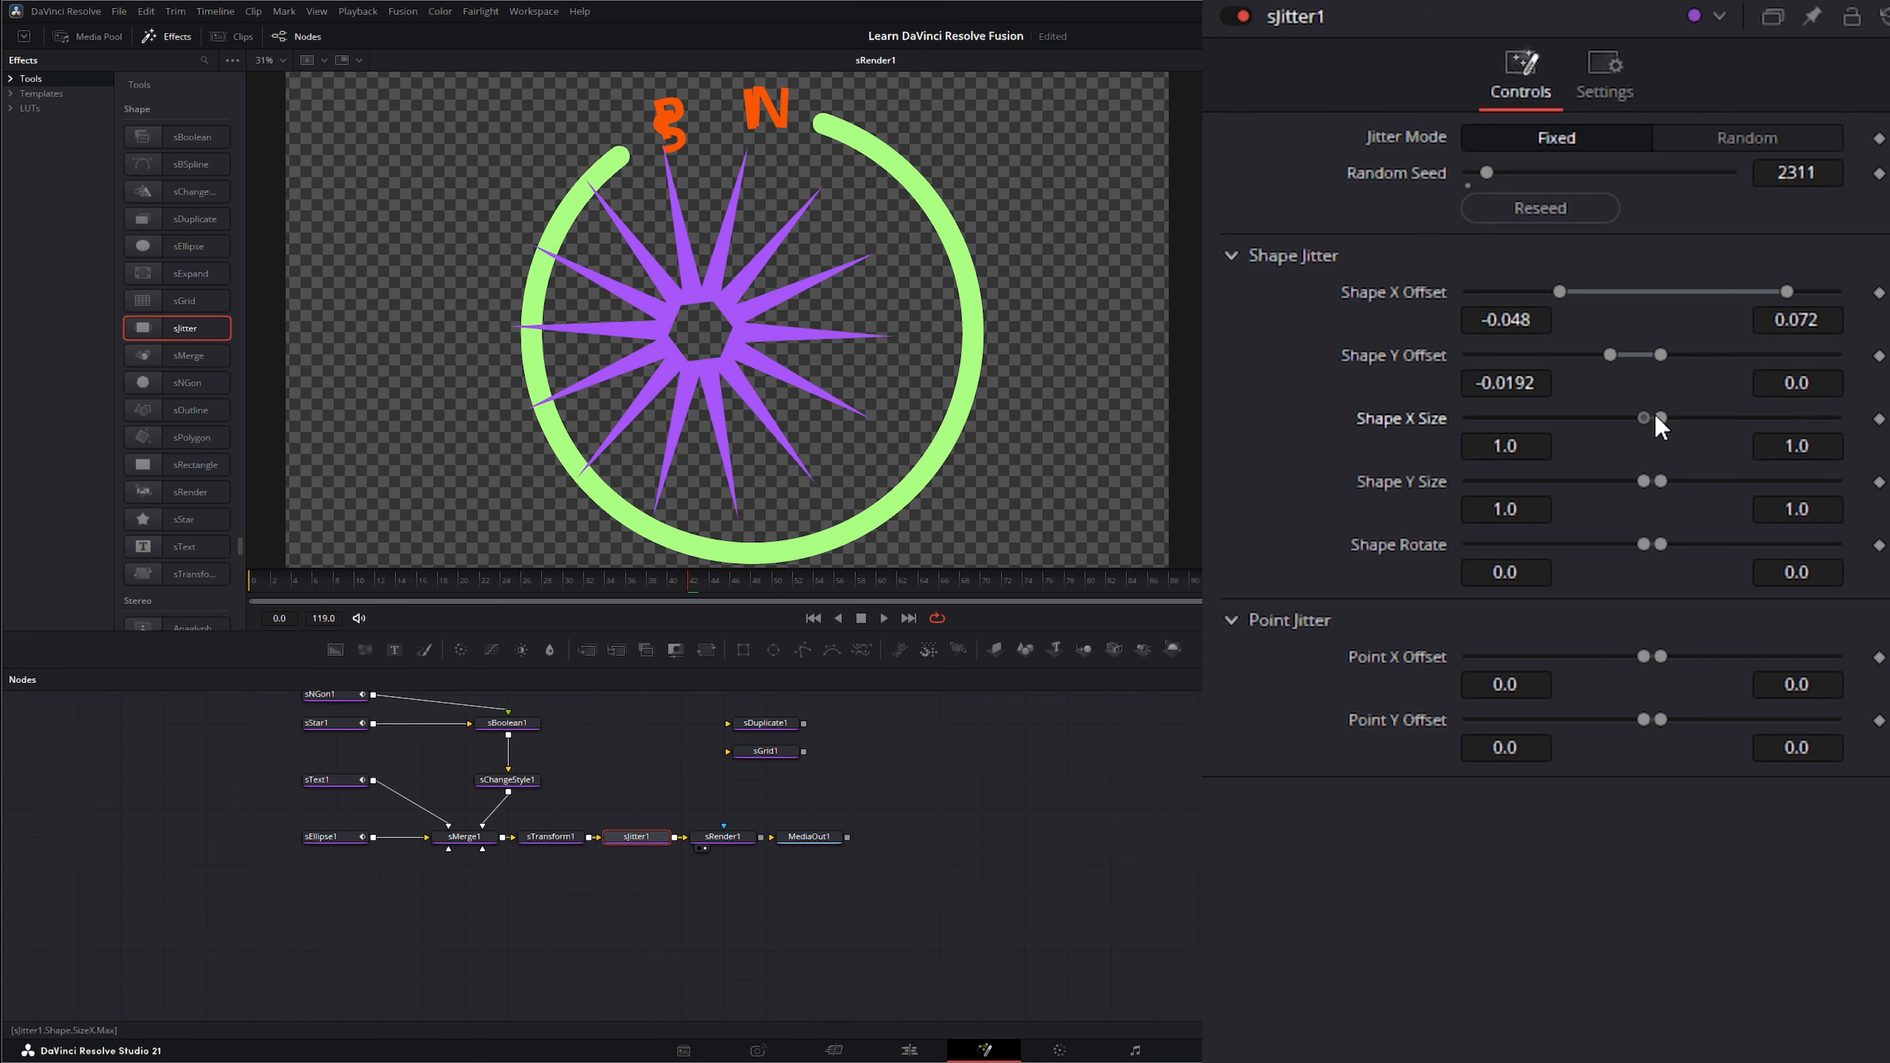
{"action": "left_click_drag", "start_coordinate": [1645, 545], "coordinate": [1532, 544]}
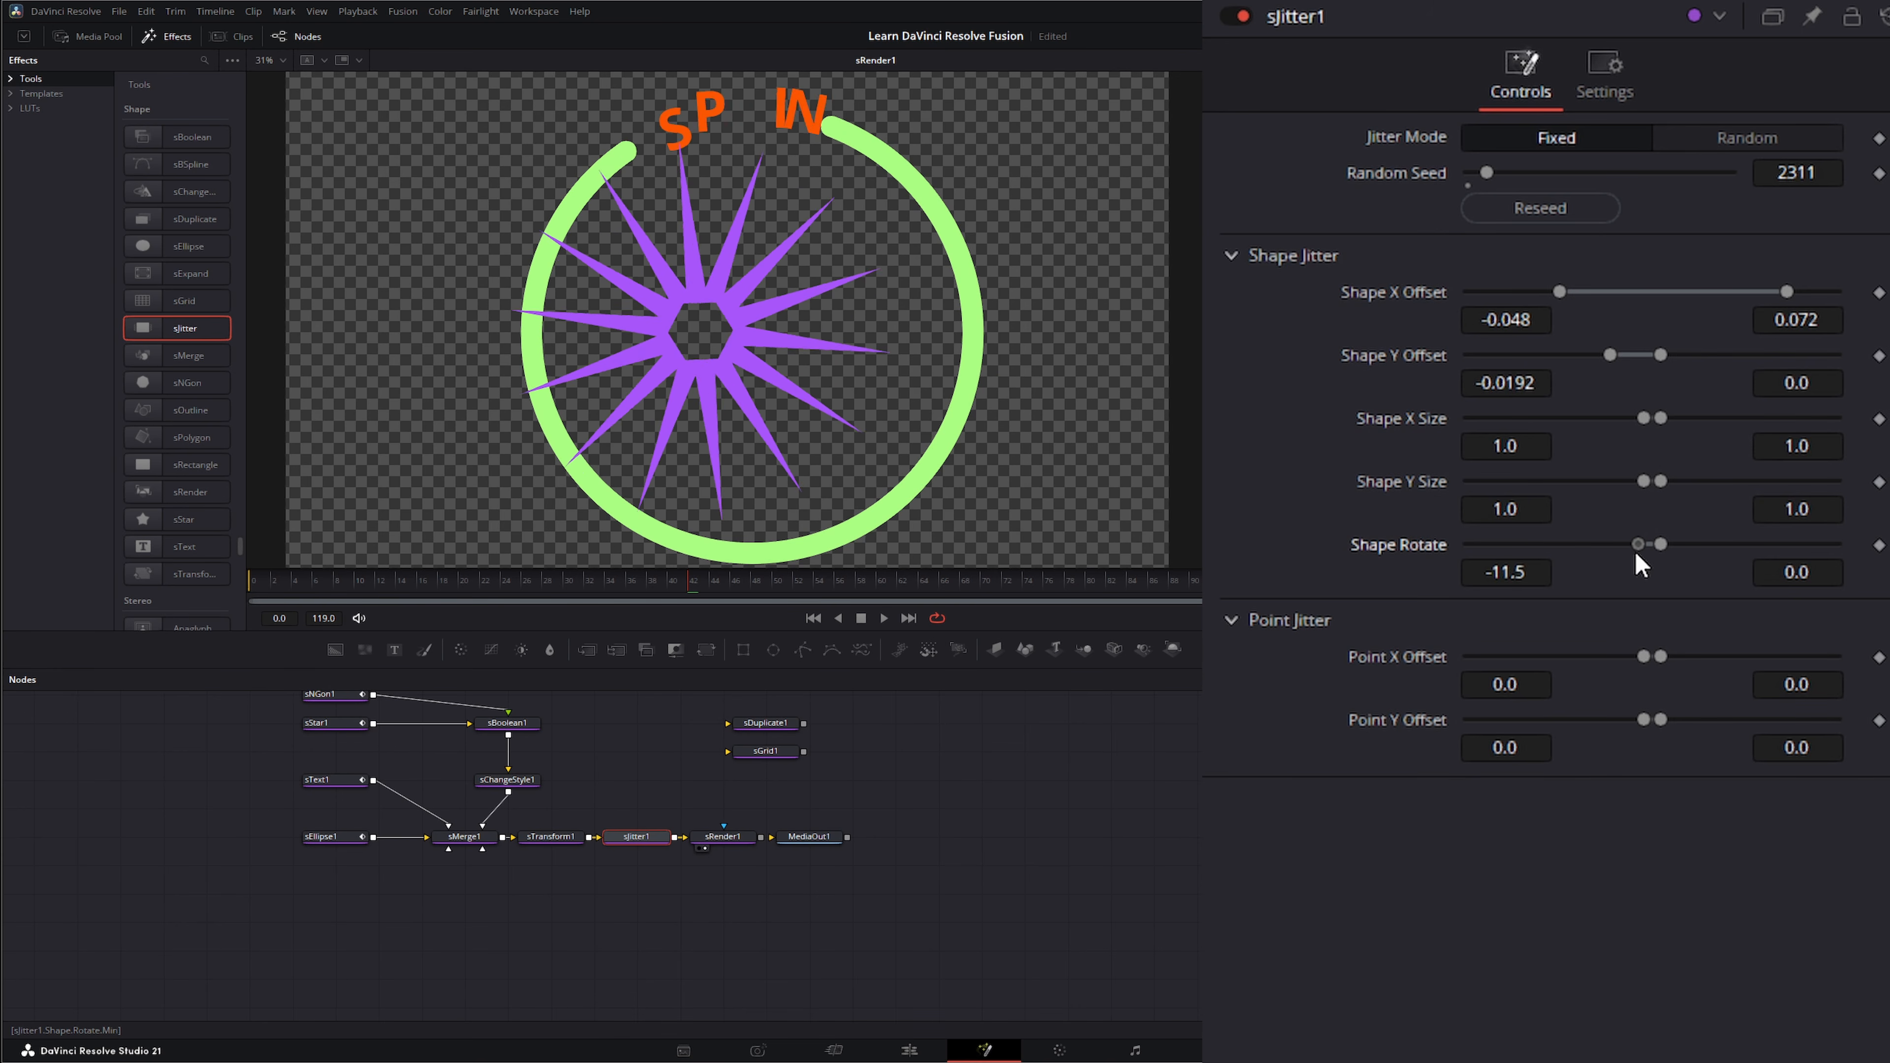
Step: Switch Jitter Mode to Random and set minimum Shape X Offset to 0.0104, minimum Point X Offset to -0.0128 and maximum Point Y Offset to 0.084
{"action": "left_click", "coordinate": [1774, 149]}
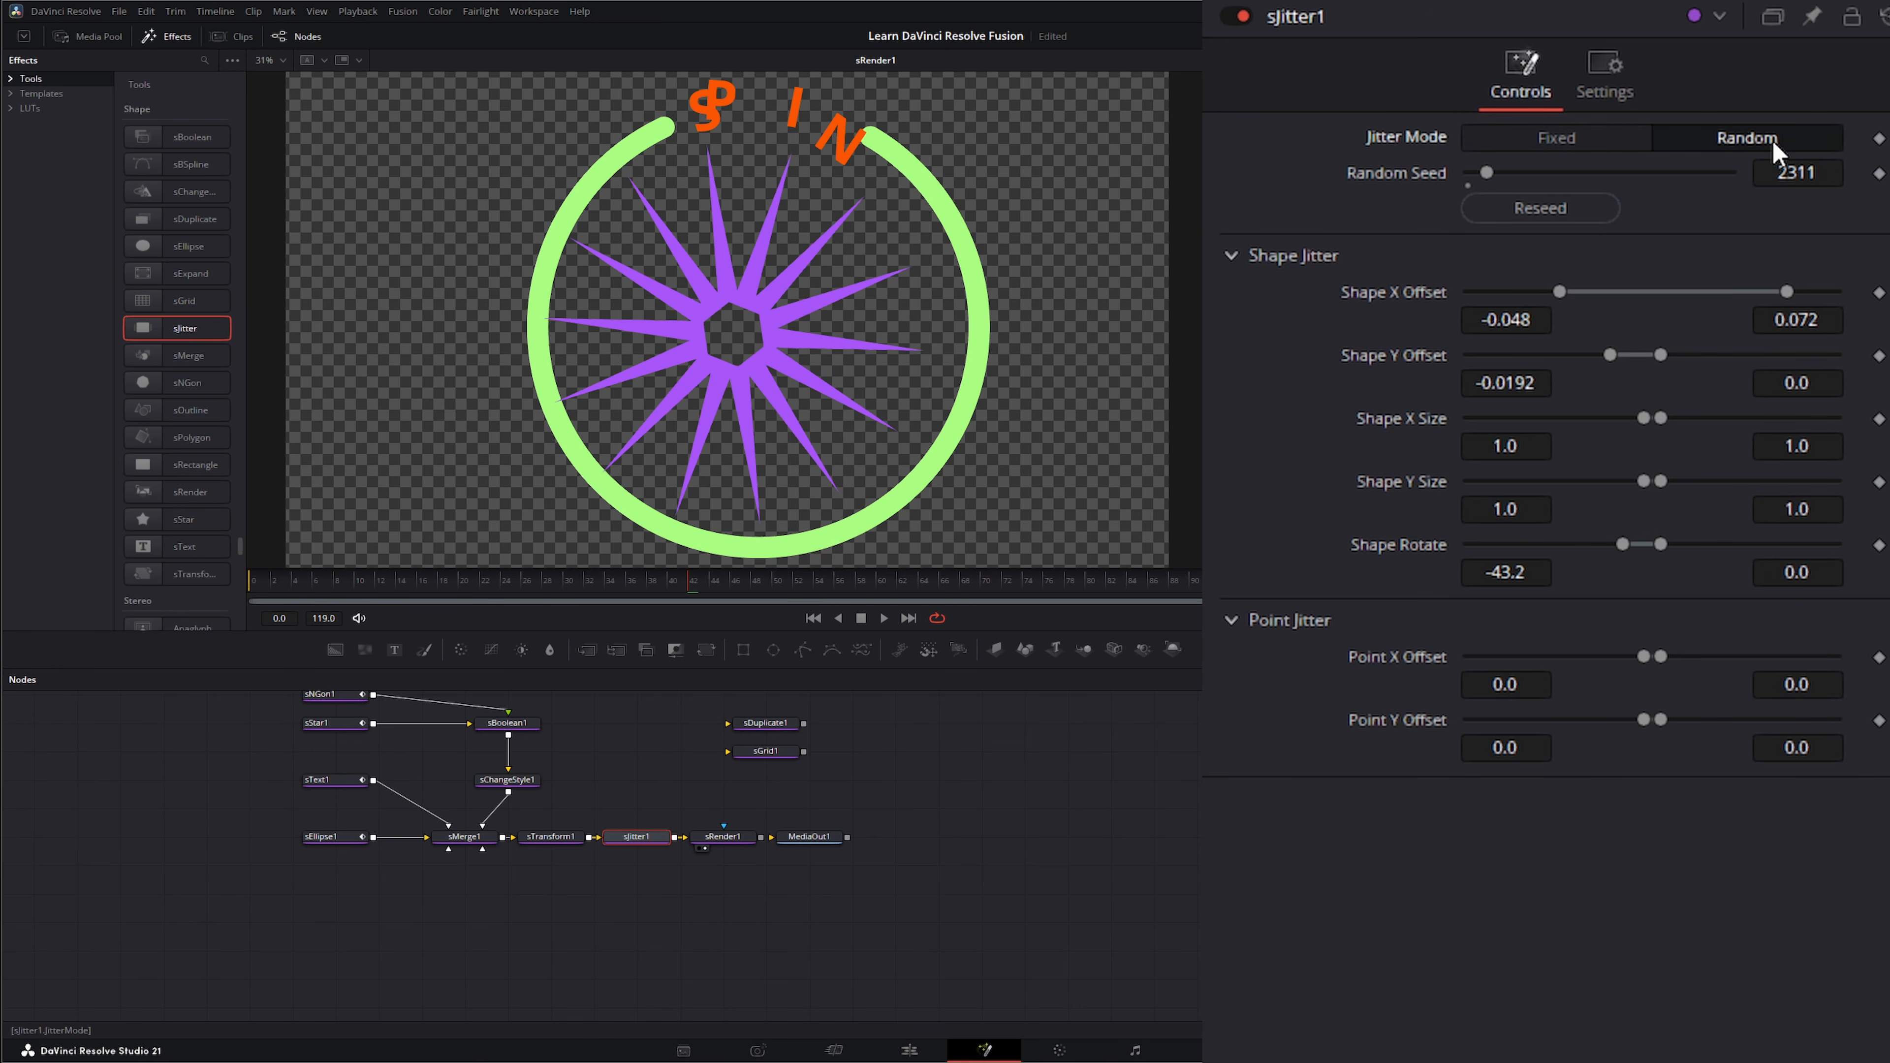
{"action": "left_click_drag", "start_coordinate": [1559, 291], "coordinate": [1660, 291]}
{"action": "mouse_move", "coordinate": [1644, 656]}
{"action": "left_mouse_down"}
{"action": "mouse_move", "coordinate": [1551, 660]}
{"action": "mouse_move", "coordinate": [1622, 659]}
{"action": "left_mouse_up"}
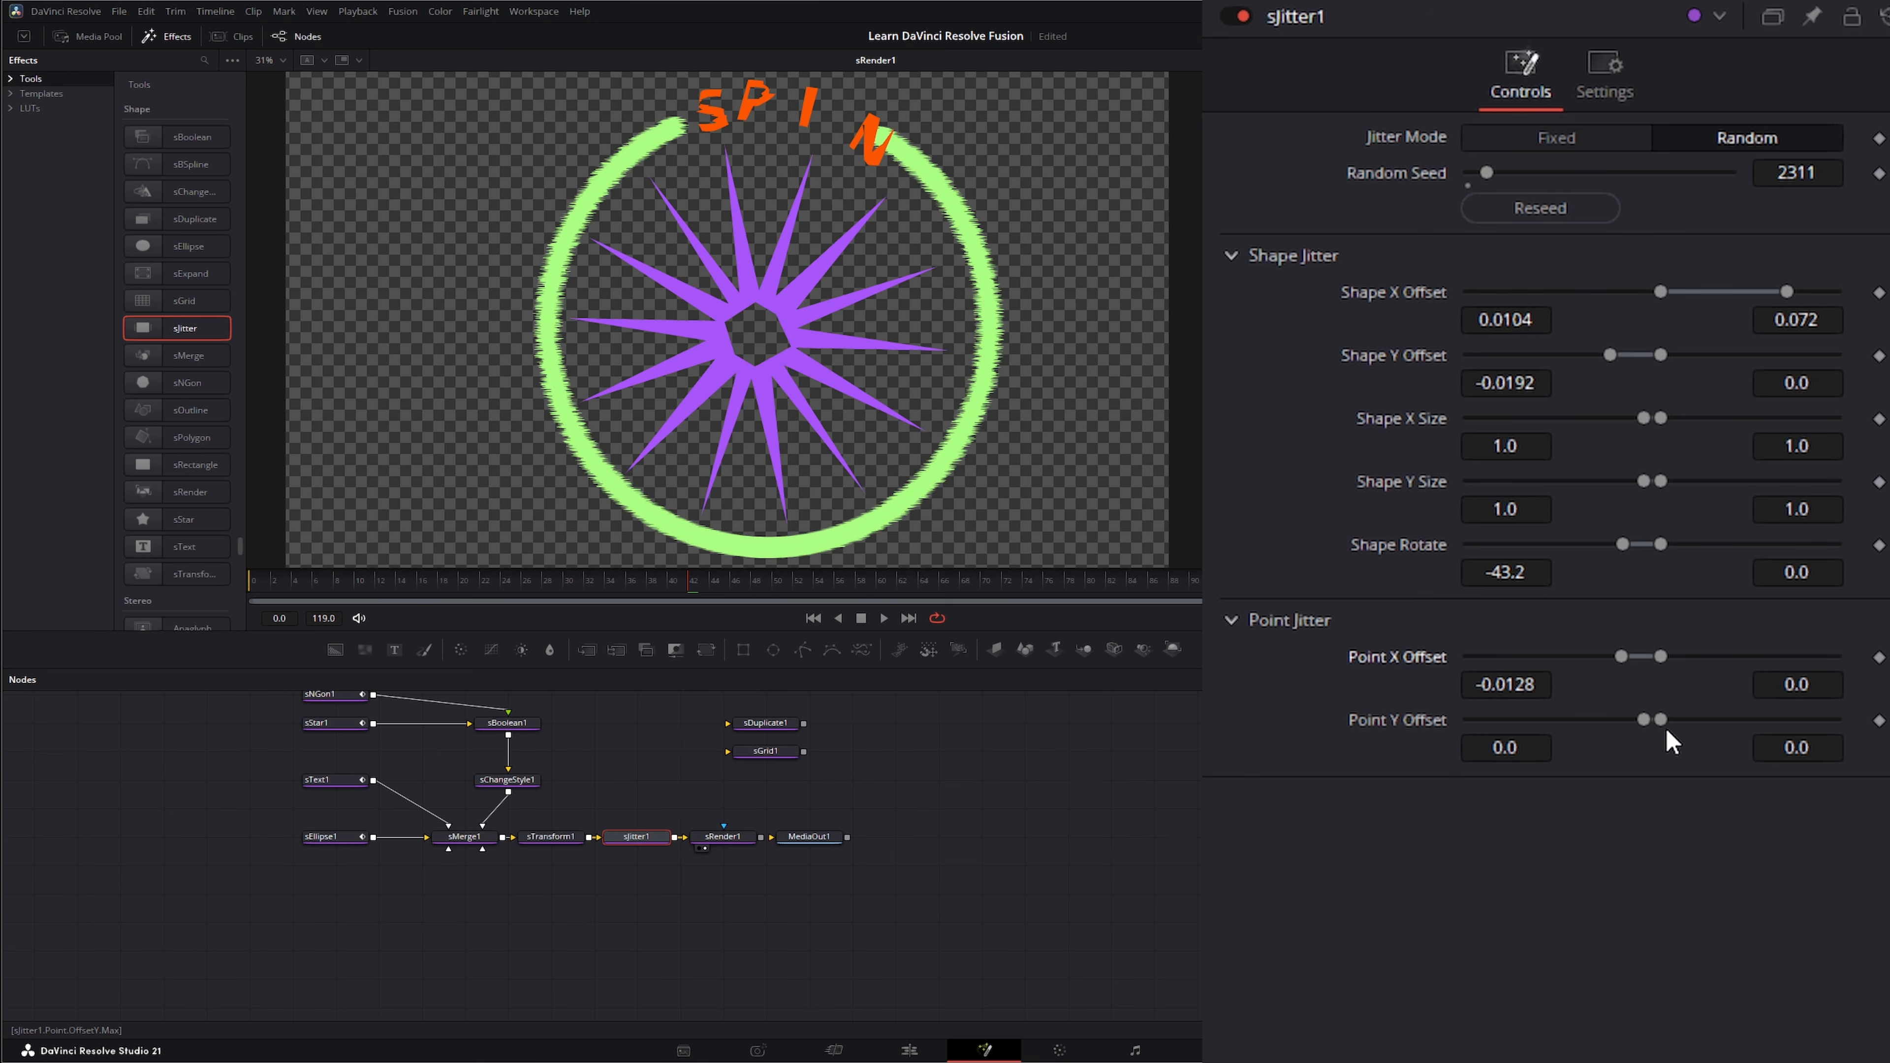
{"action": "left_click_drag", "start_coordinate": [1661, 719], "coordinate": [1807, 722]}
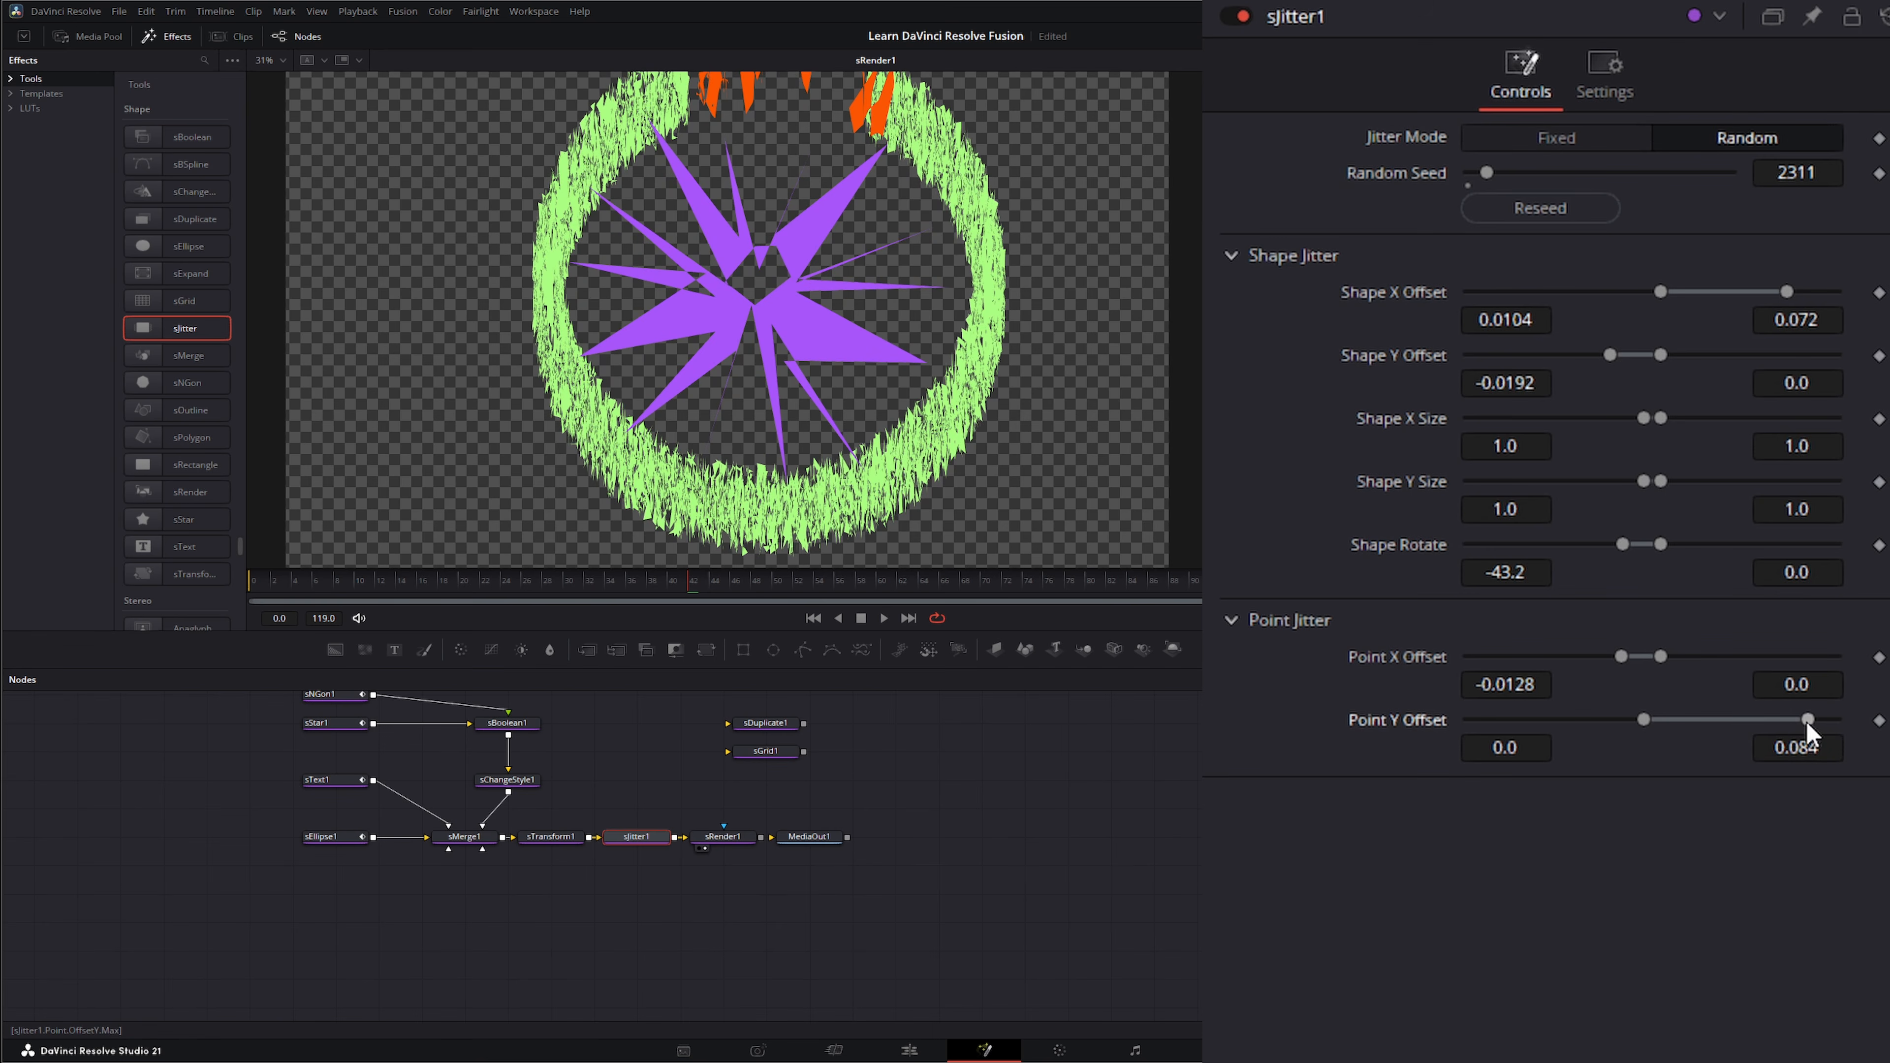
Step: Play back the randomly jittered shape, return to the first frame, and pull sJitter out of the node chain
{"action": "left_click", "coordinate": [886, 618]}
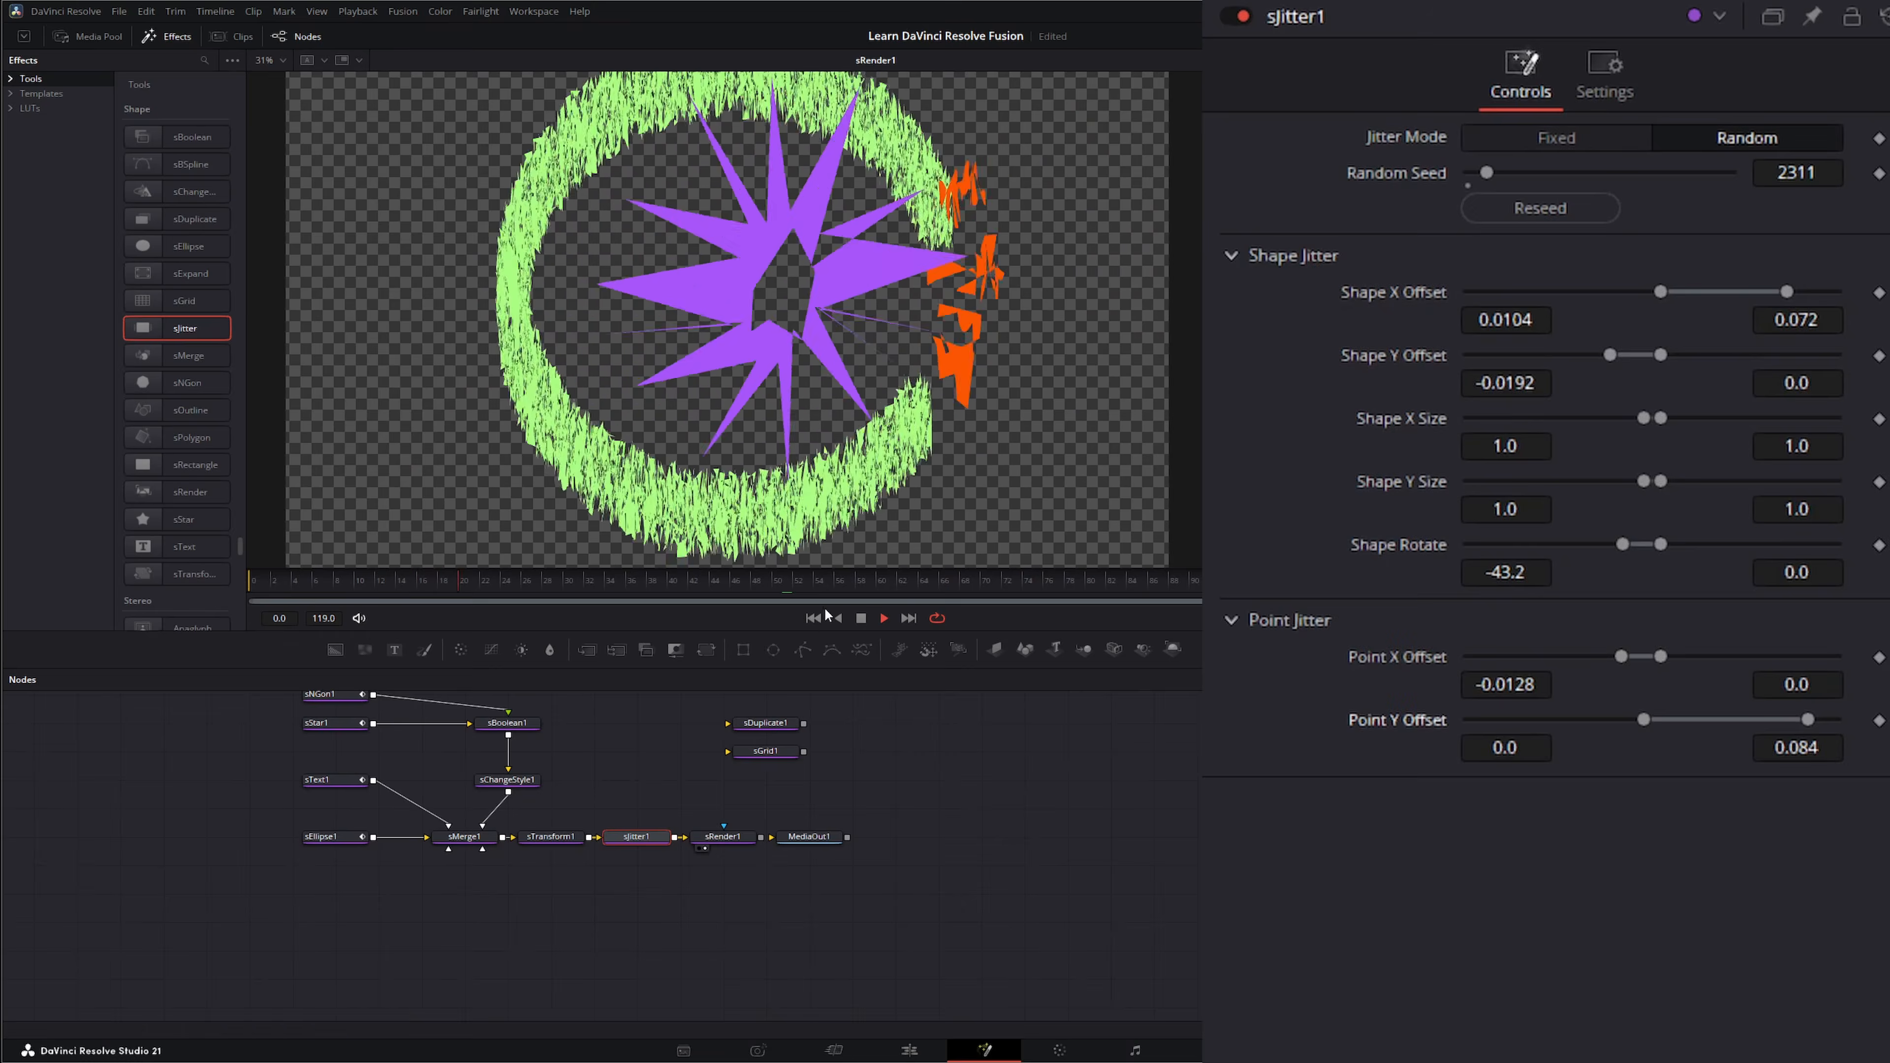
{"action": "left_click", "coordinate": [865, 619]}
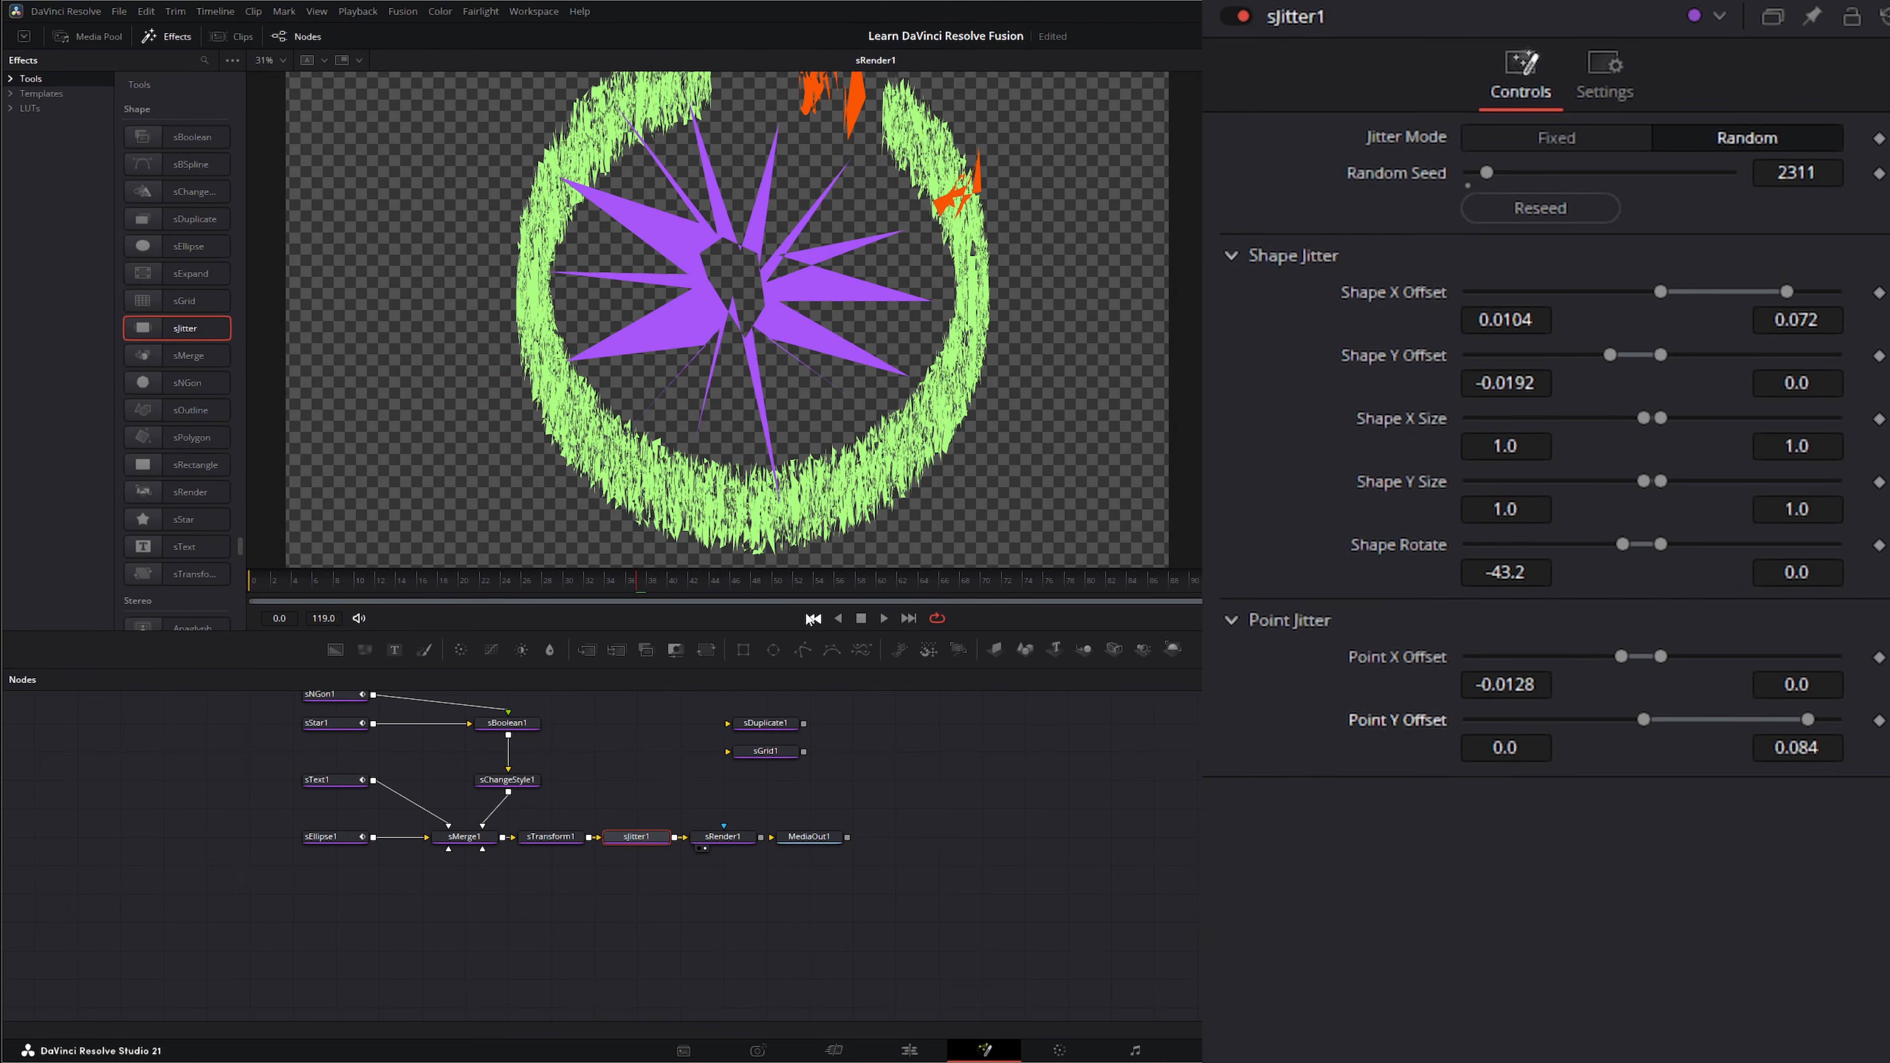
{"action": "left_click", "coordinate": [813, 619]}
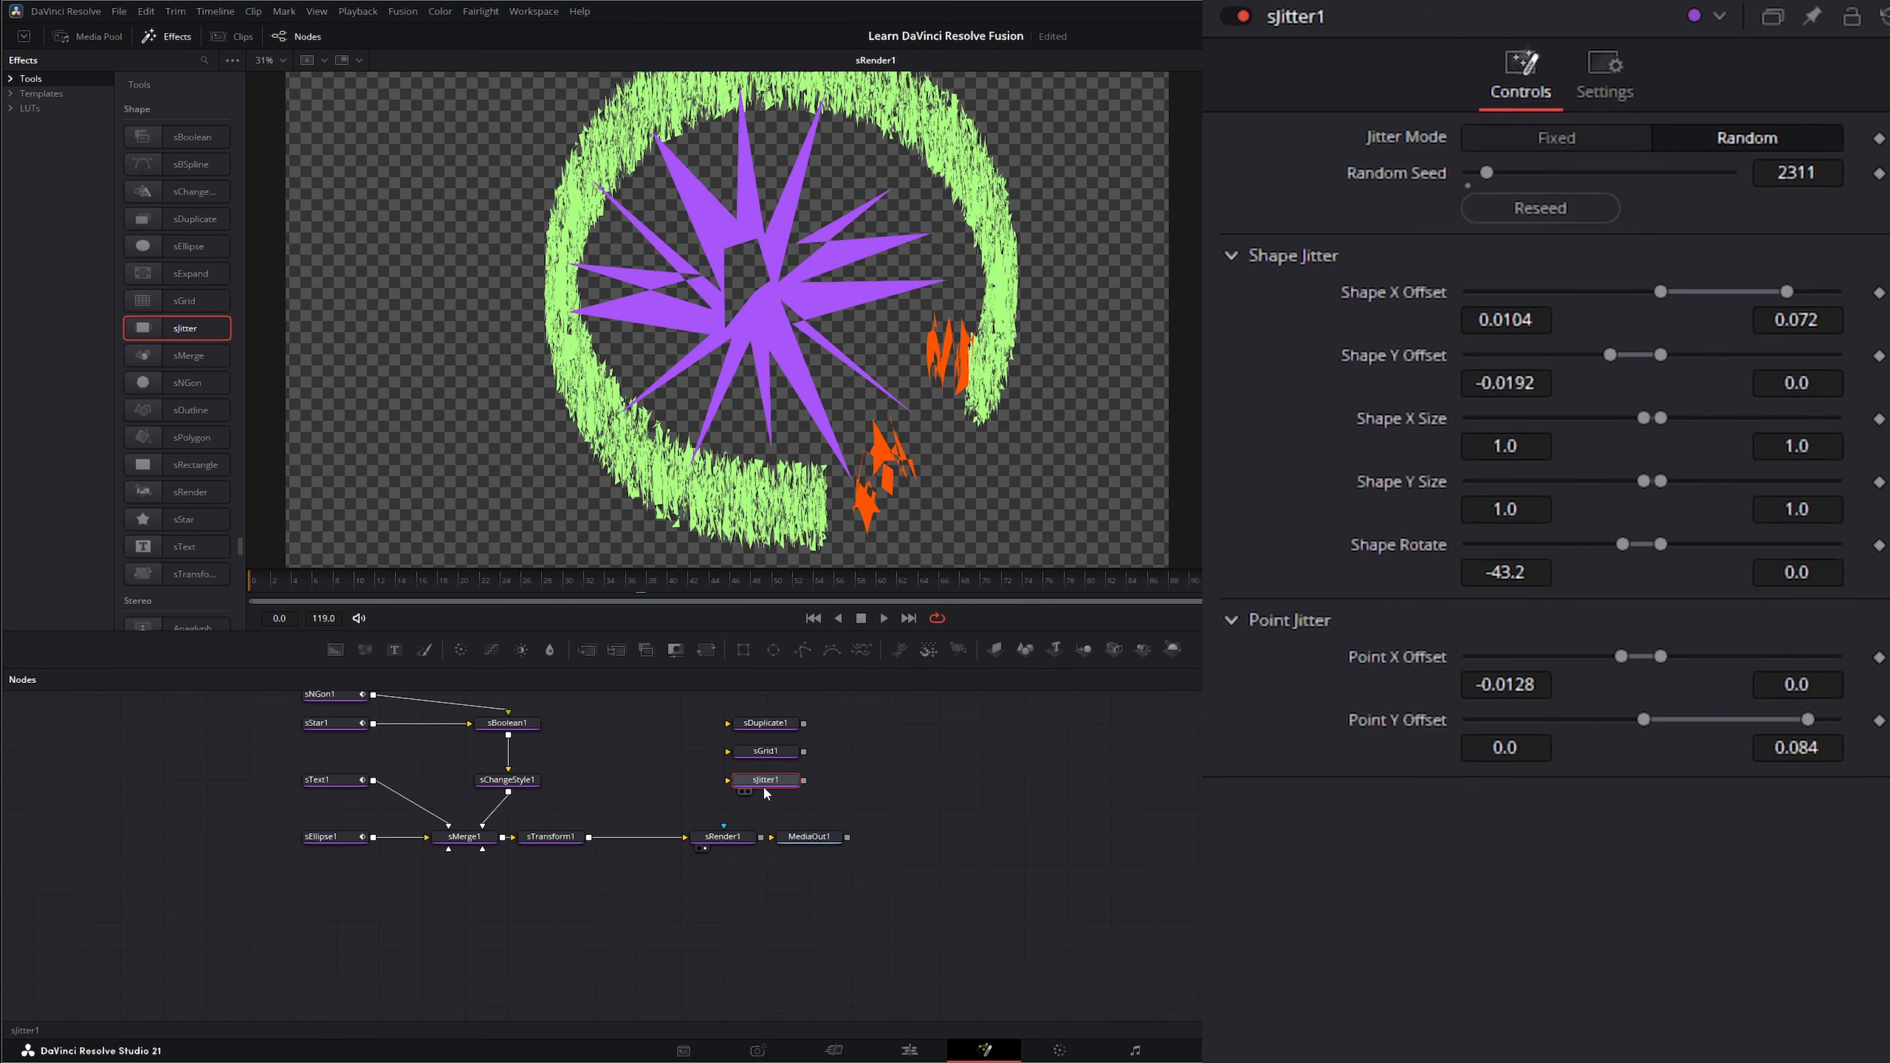
Step: Move sRender closer to sTransform and MediaOut farther along the chain, and stop playback
{"action": "left_click", "coordinate": [696, 839]}
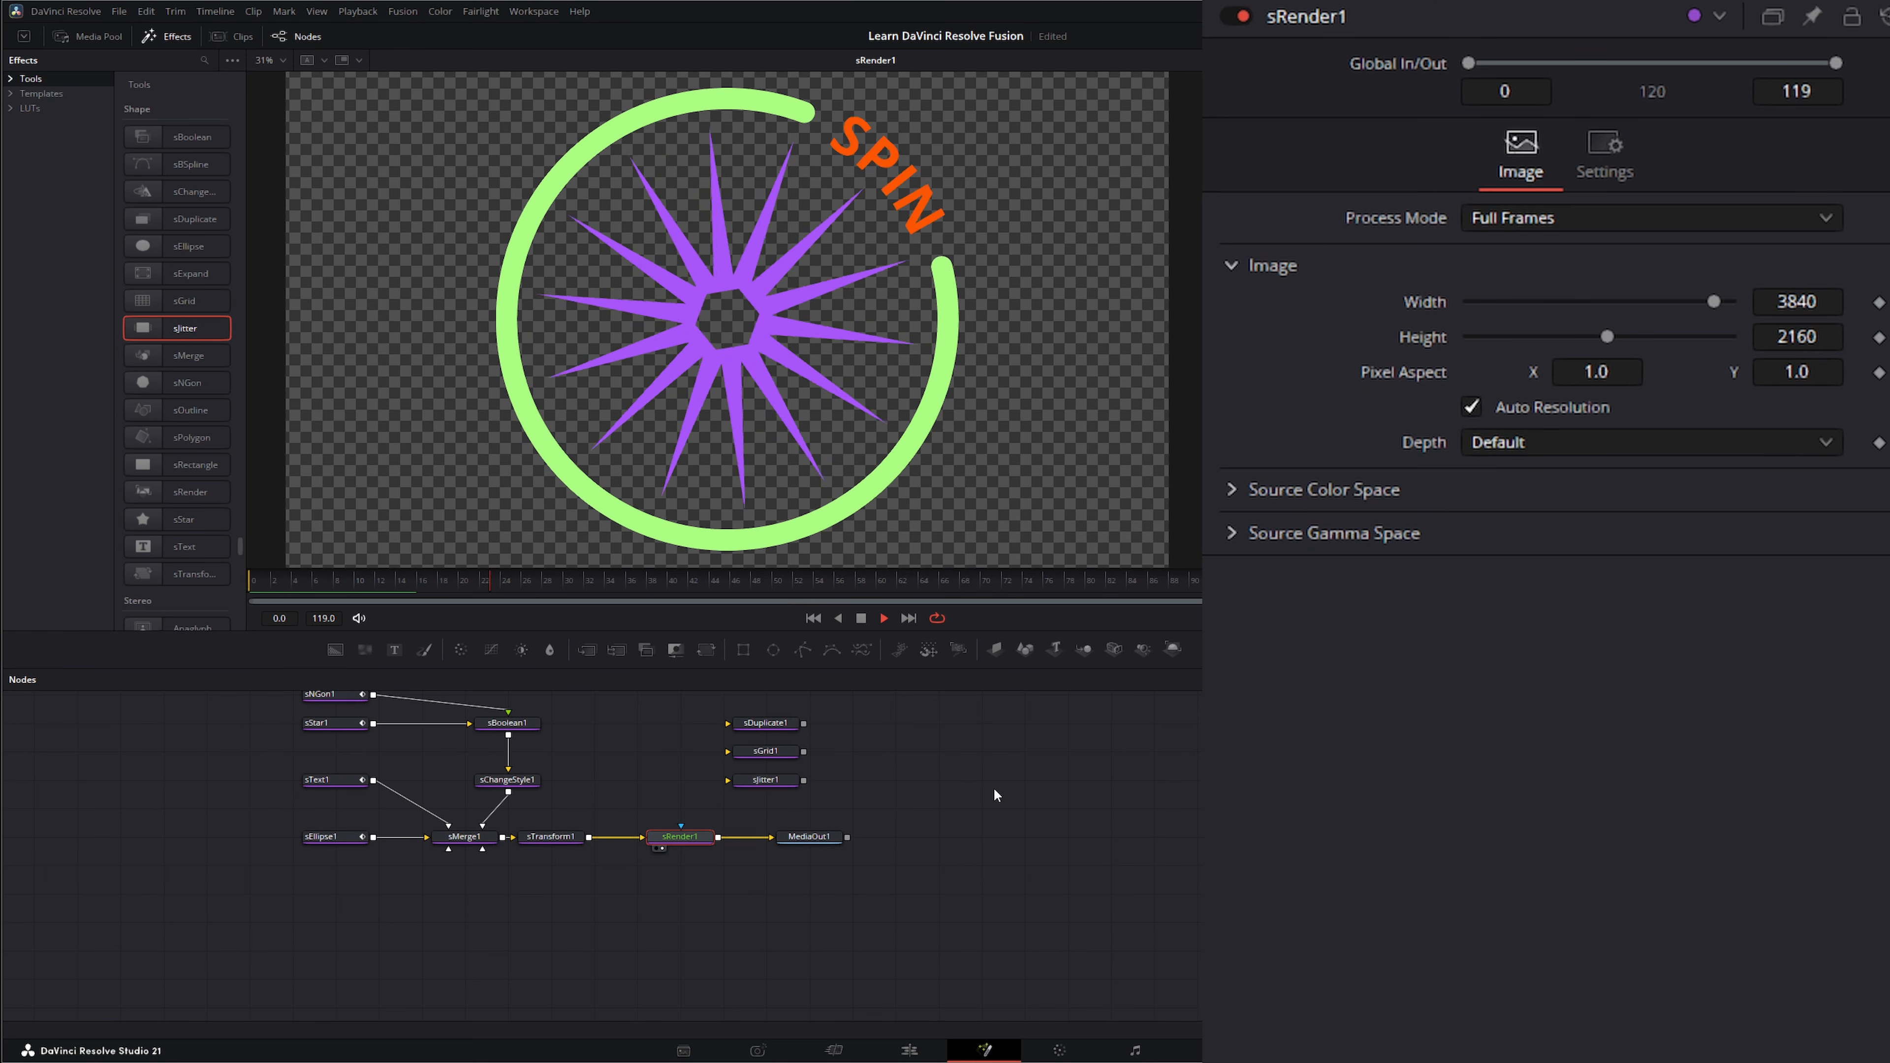
{"action": "left_click_drag", "start_coordinate": [797, 840], "coordinate": [882, 840]}
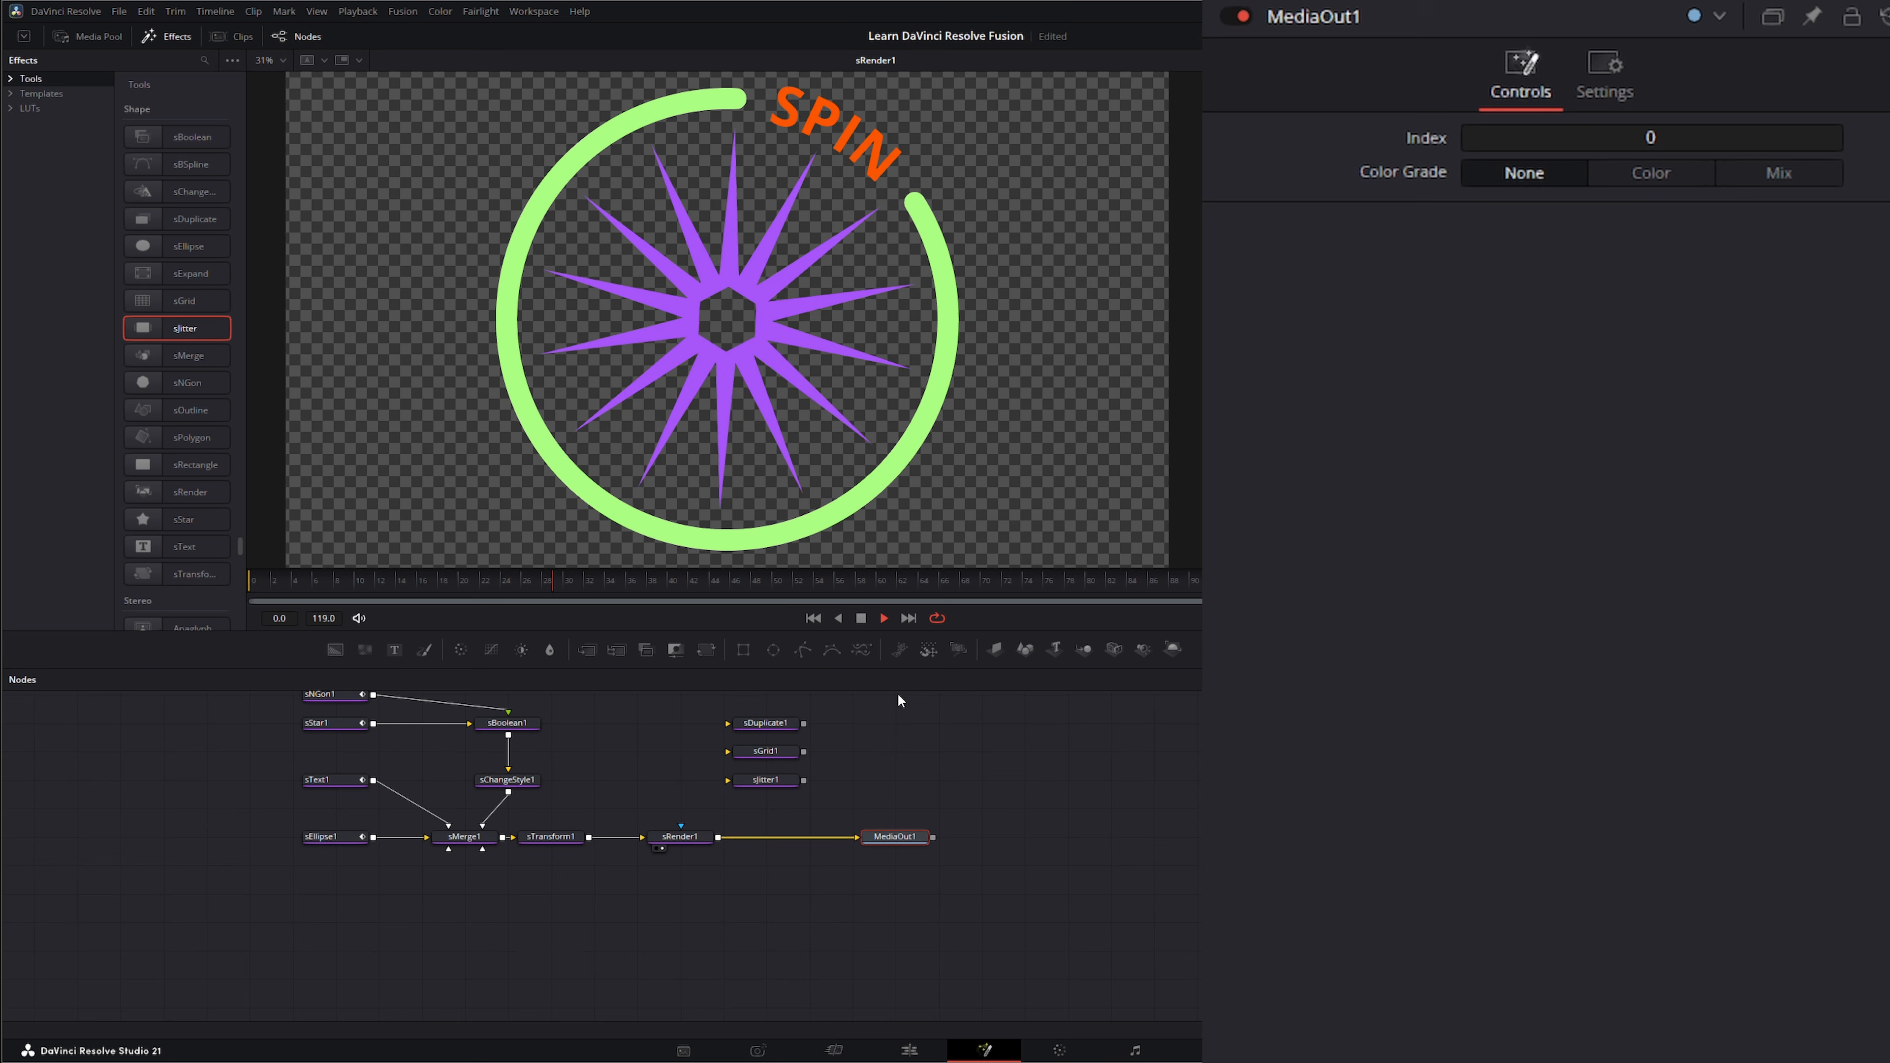
{"action": "left_click", "coordinate": [861, 618]}
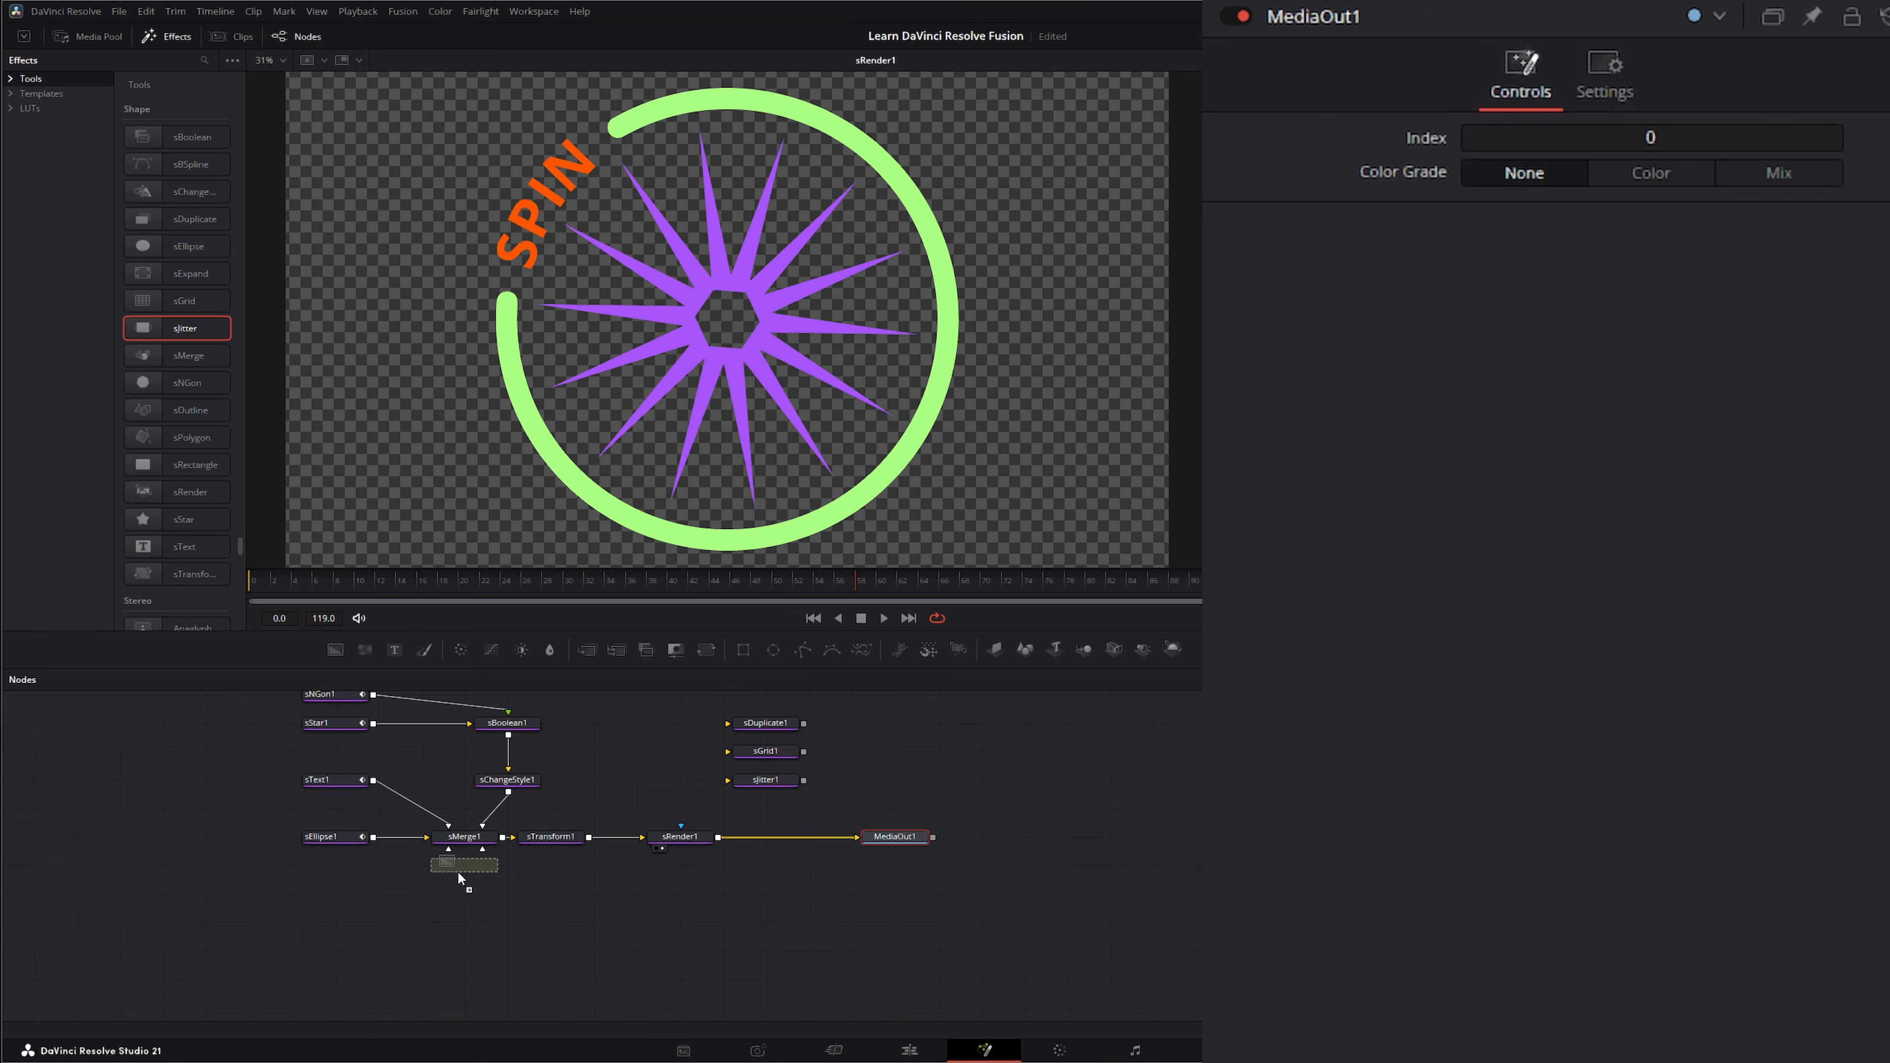
Step: Add a Background and a Merge below the chain, wiring Background as background, sRender as foreground, and the Merge output into MediaOut
{"action": "left_click_drag", "start_coordinate": [467, 939], "coordinate": [467, 940]}
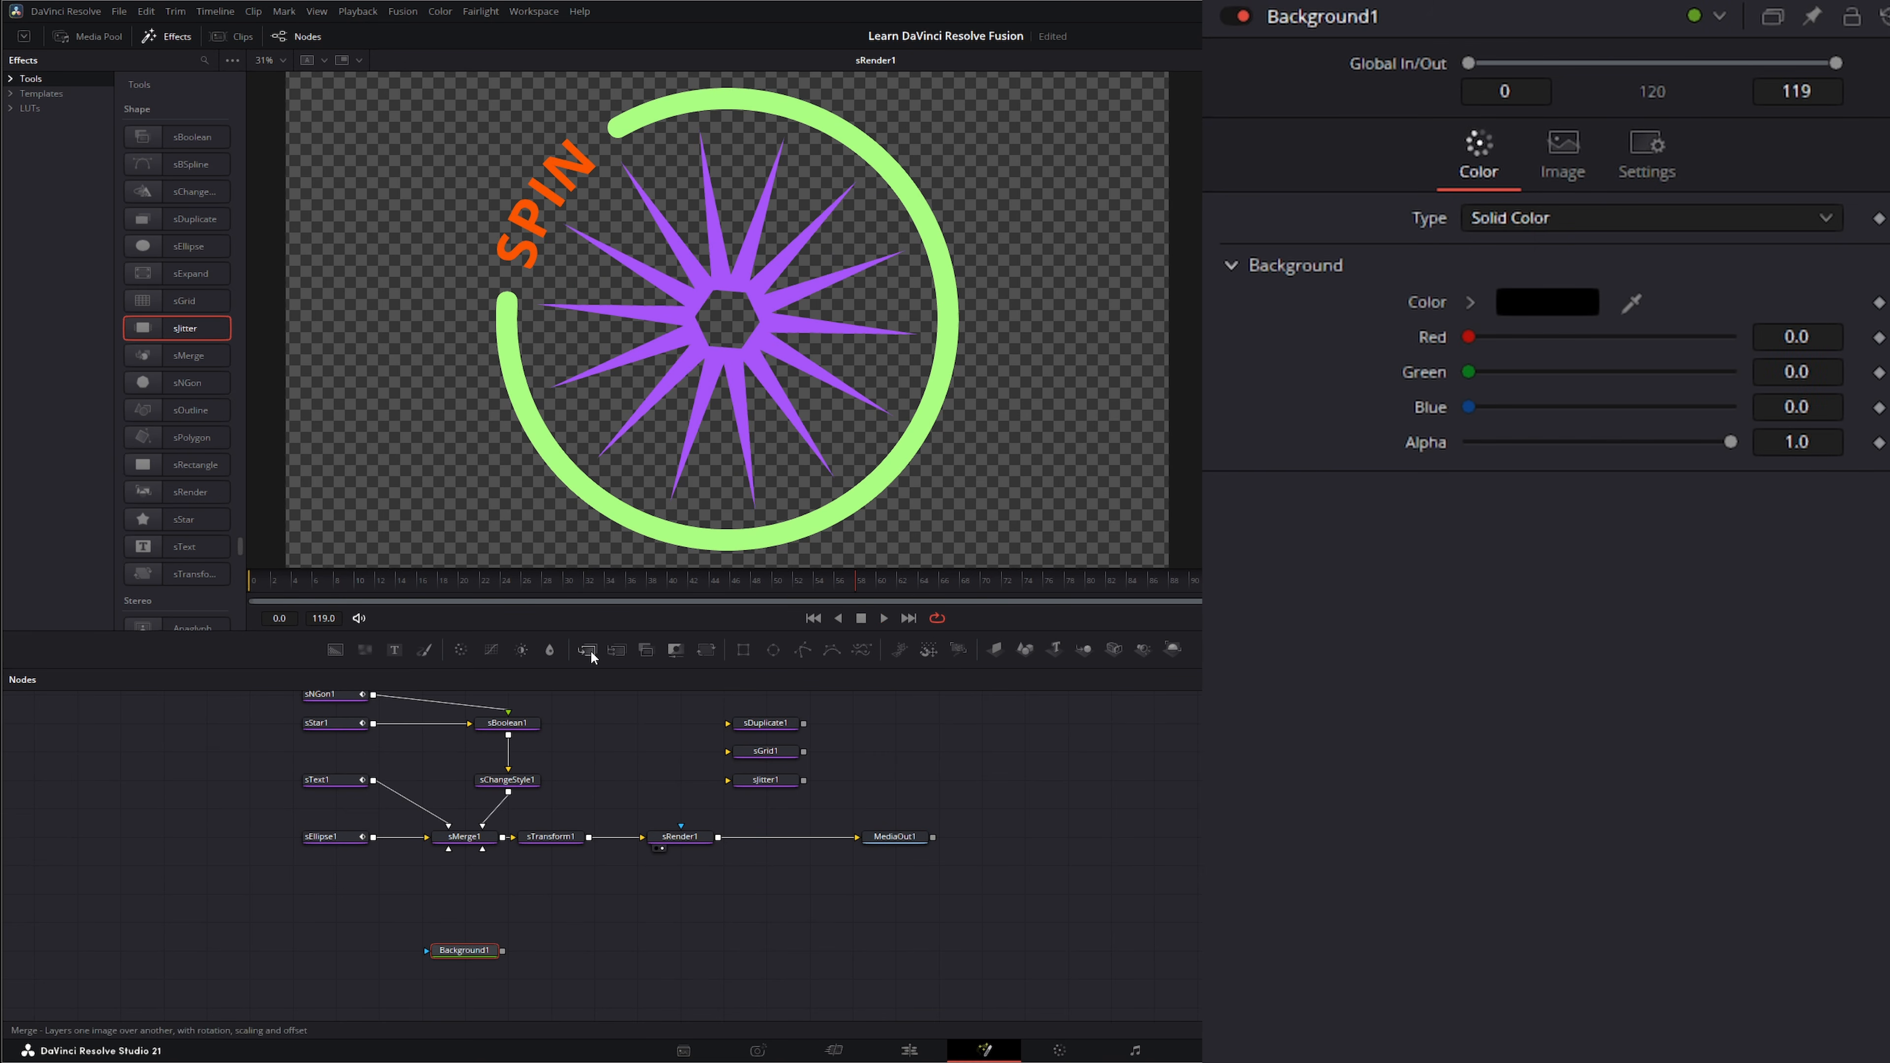
{"action": "left_click_drag", "start_coordinate": [604, 957], "coordinate": [603, 957]}
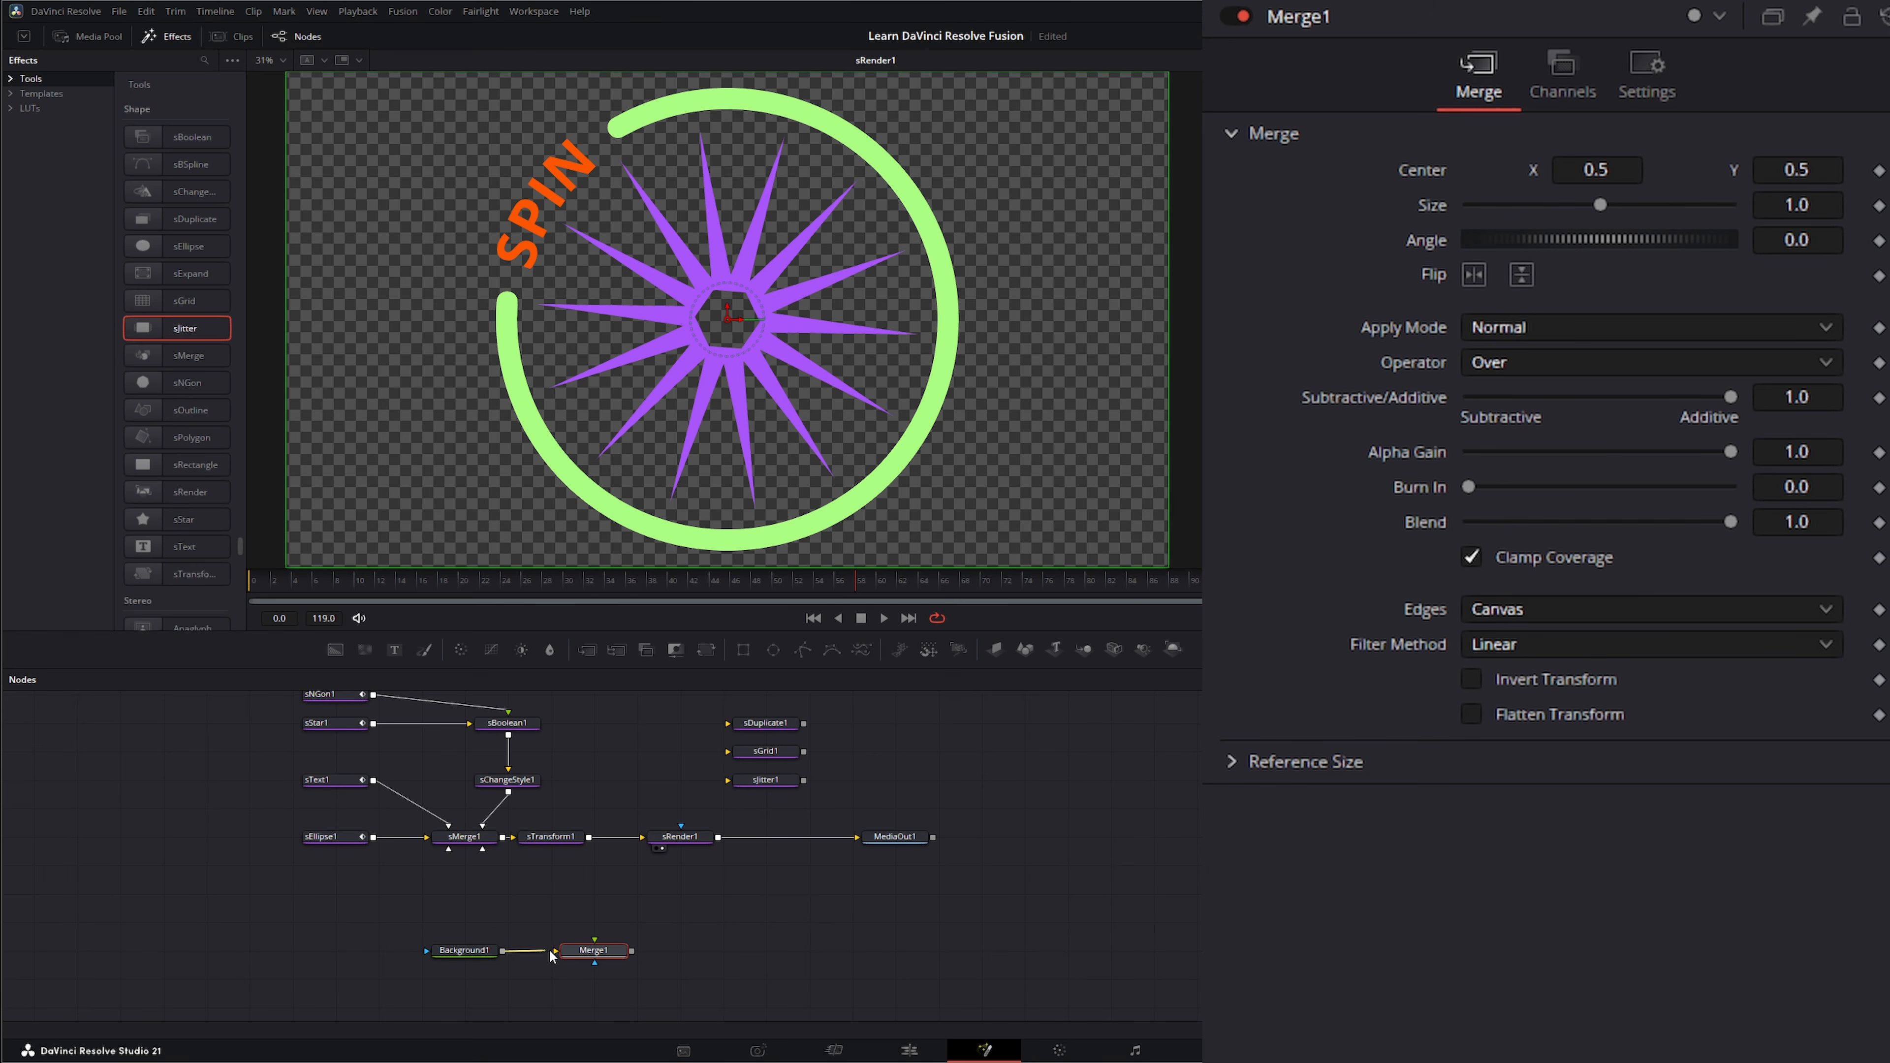
{"action": "left_click_drag", "start_coordinate": [718, 837], "coordinate": [588, 941]}
{"action": "left_click_drag", "start_coordinate": [856, 849], "coordinate": [856, 860]}
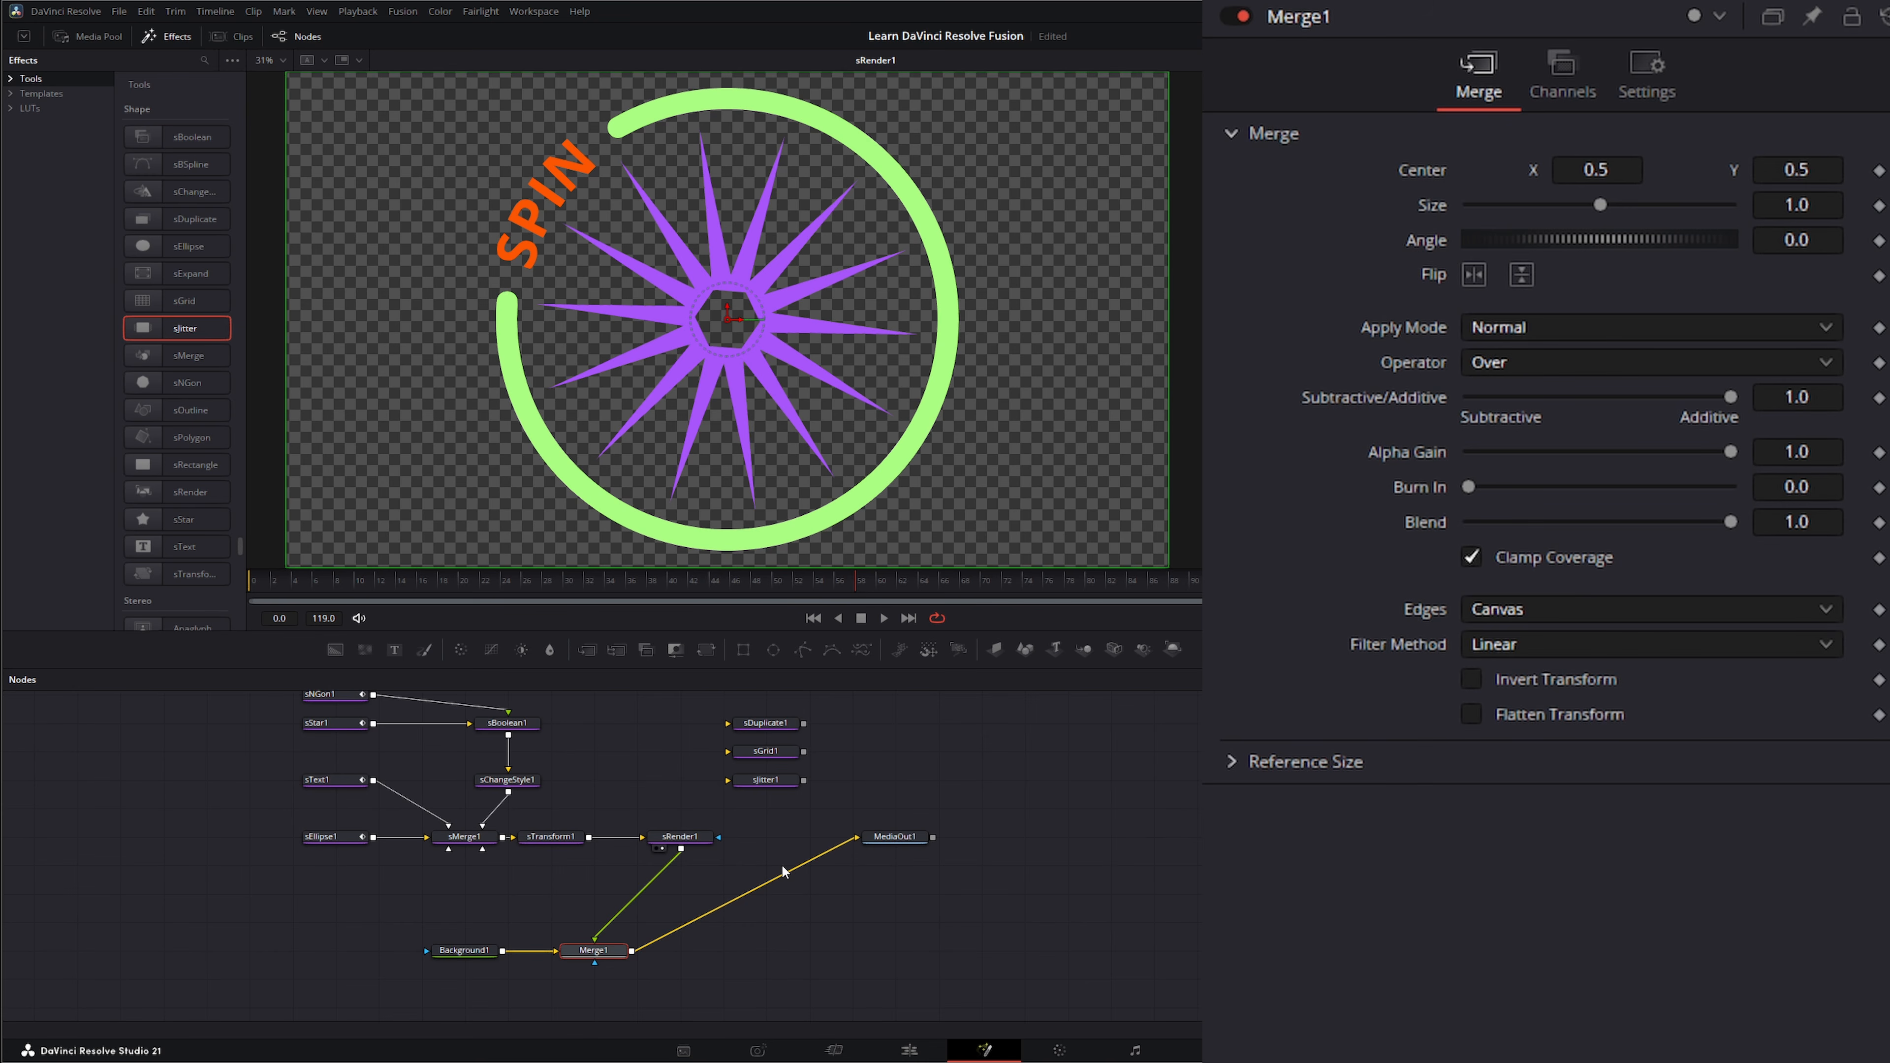
Step: Show MediaOut in the viewer and play back the spinning shape over the black background
{"action": "key", "text": "1"}
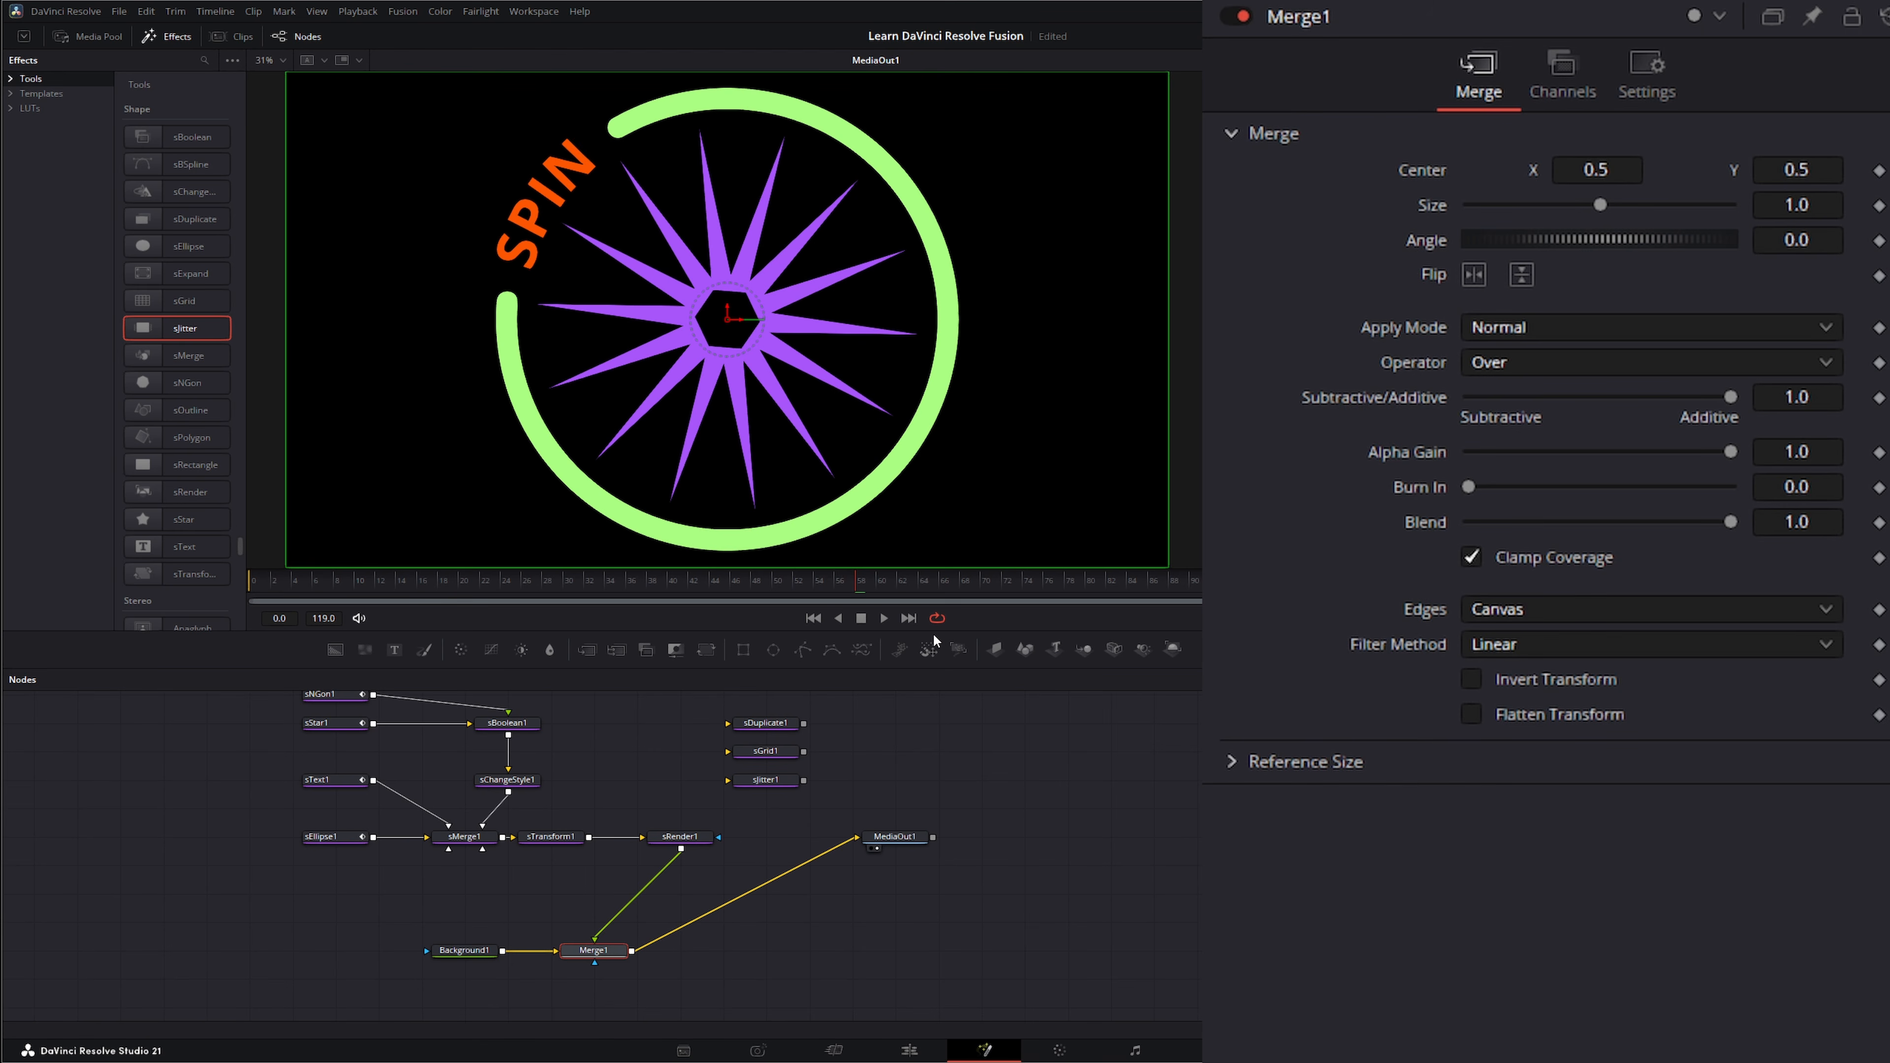
{"action": "left_click", "coordinate": [885, 617]}
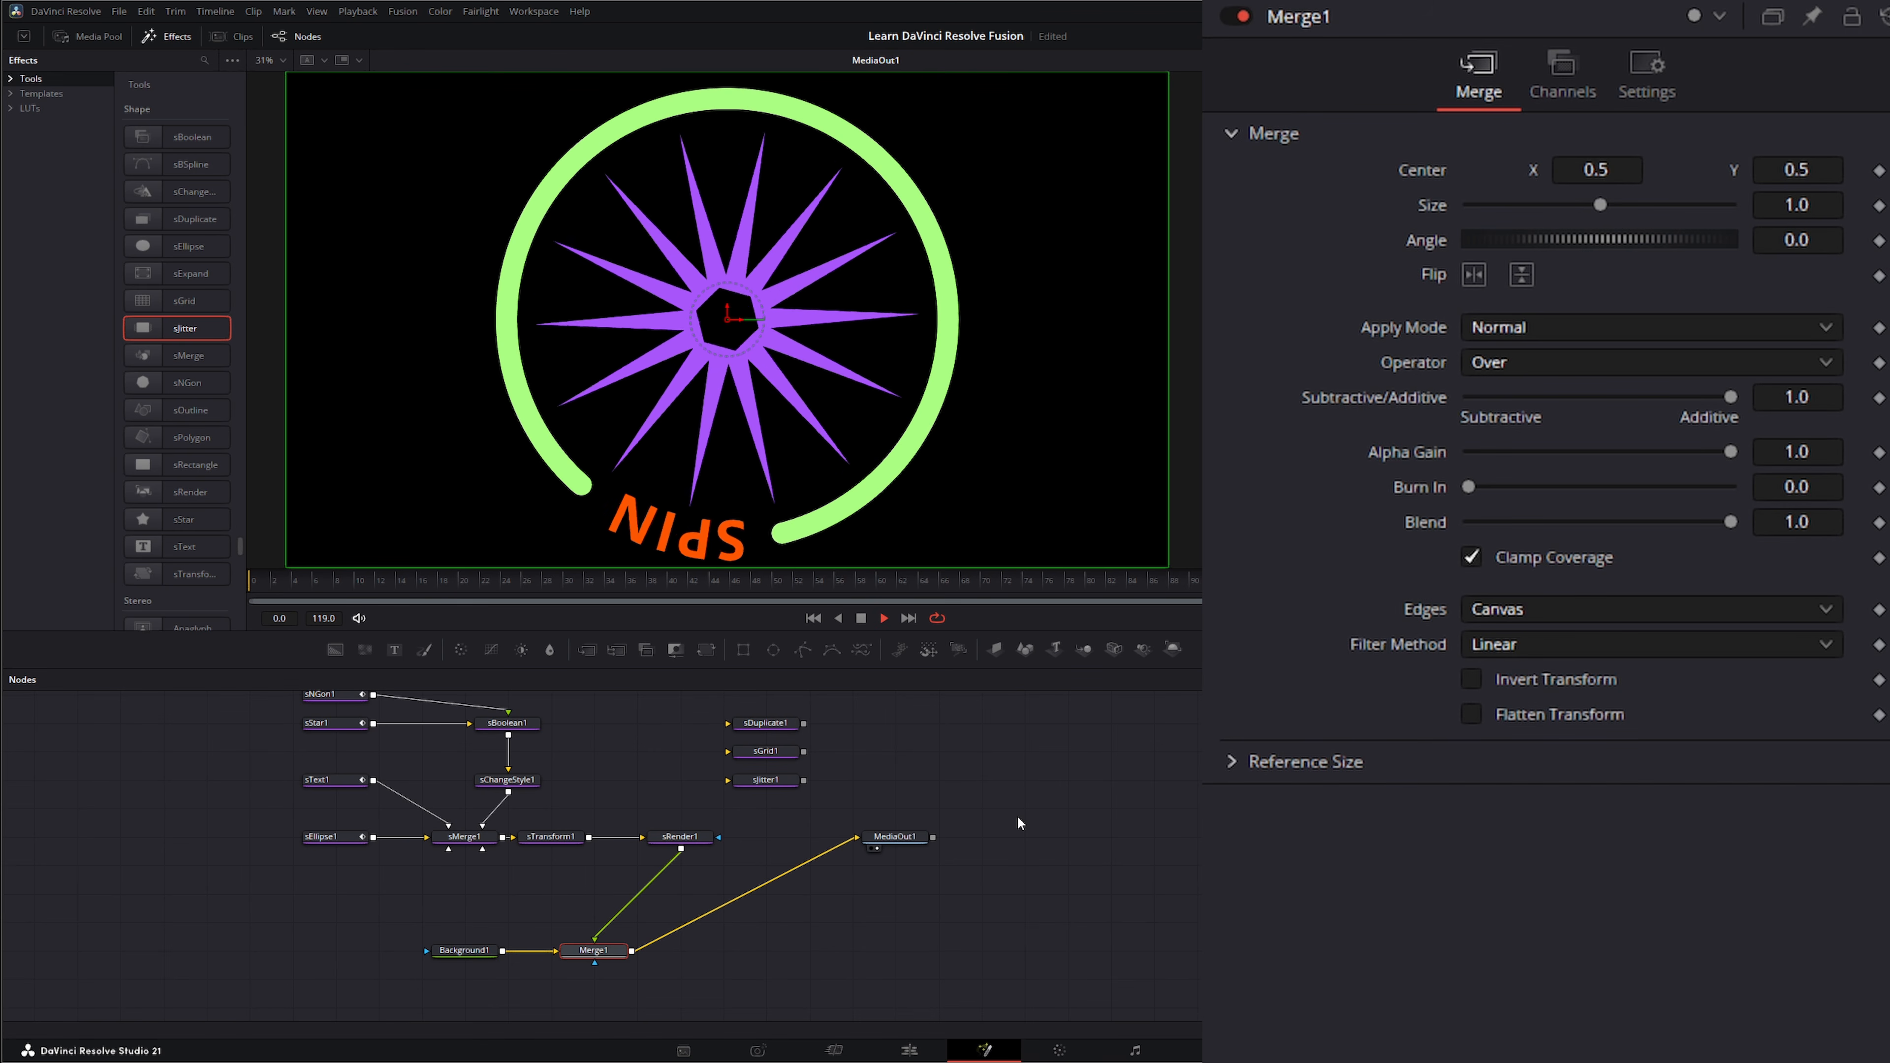